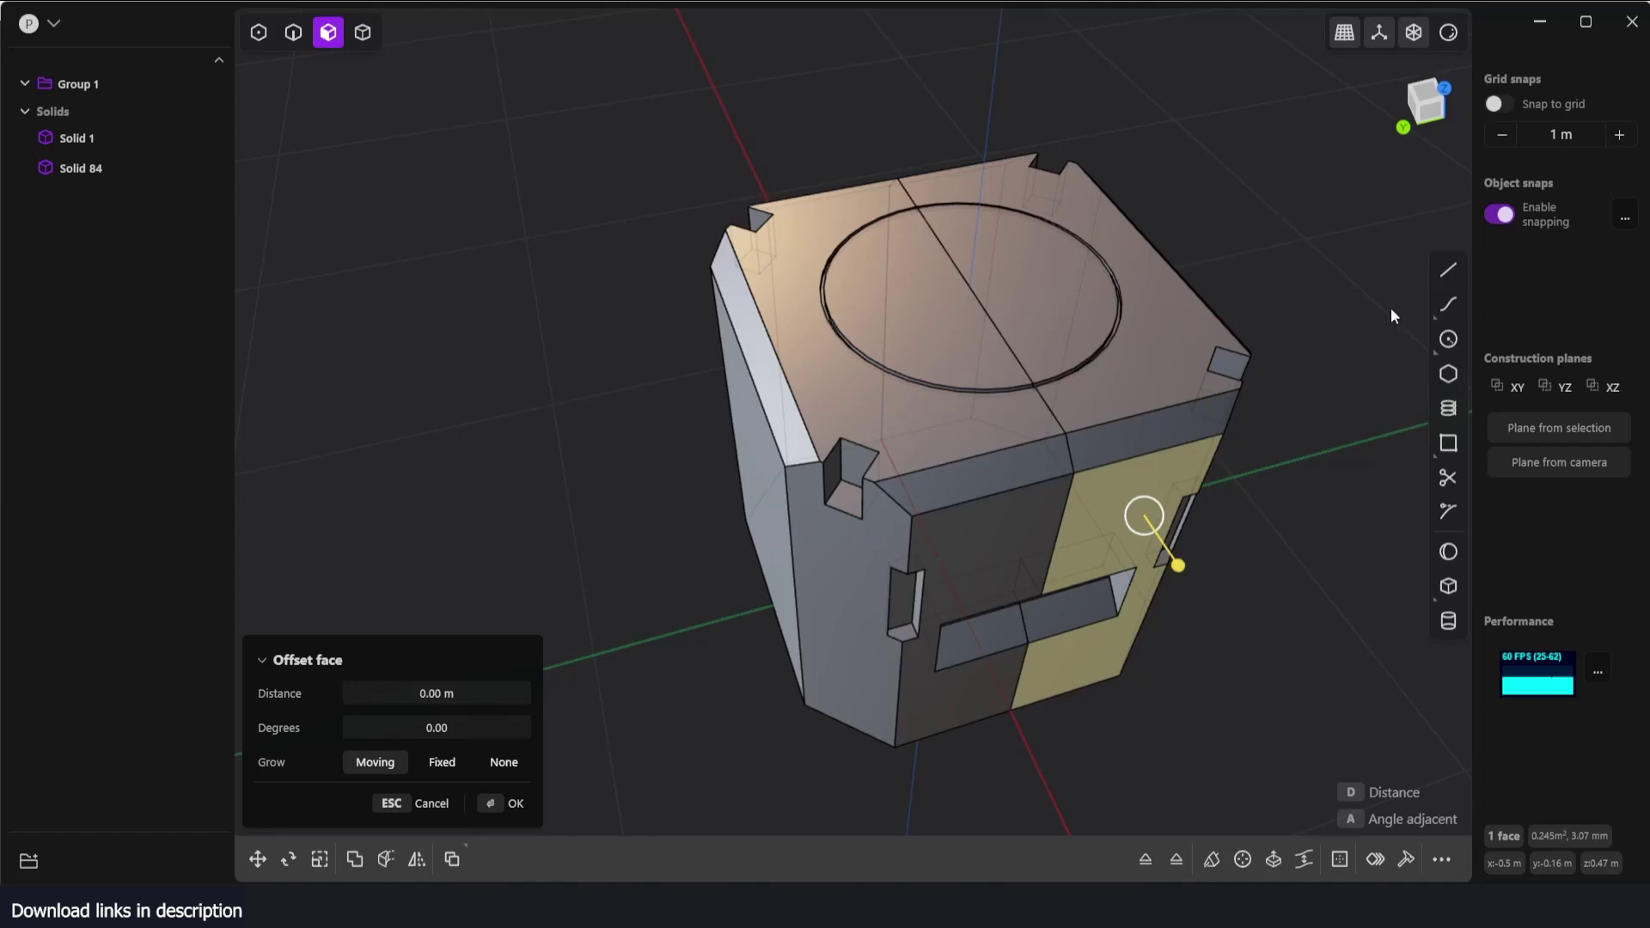
- Start a new document with the default cube and switch the view to perspective projection
{"action": "middle_click_drag", "start_coordinate": [1243, 275], "coordinate": [1293, 247]}
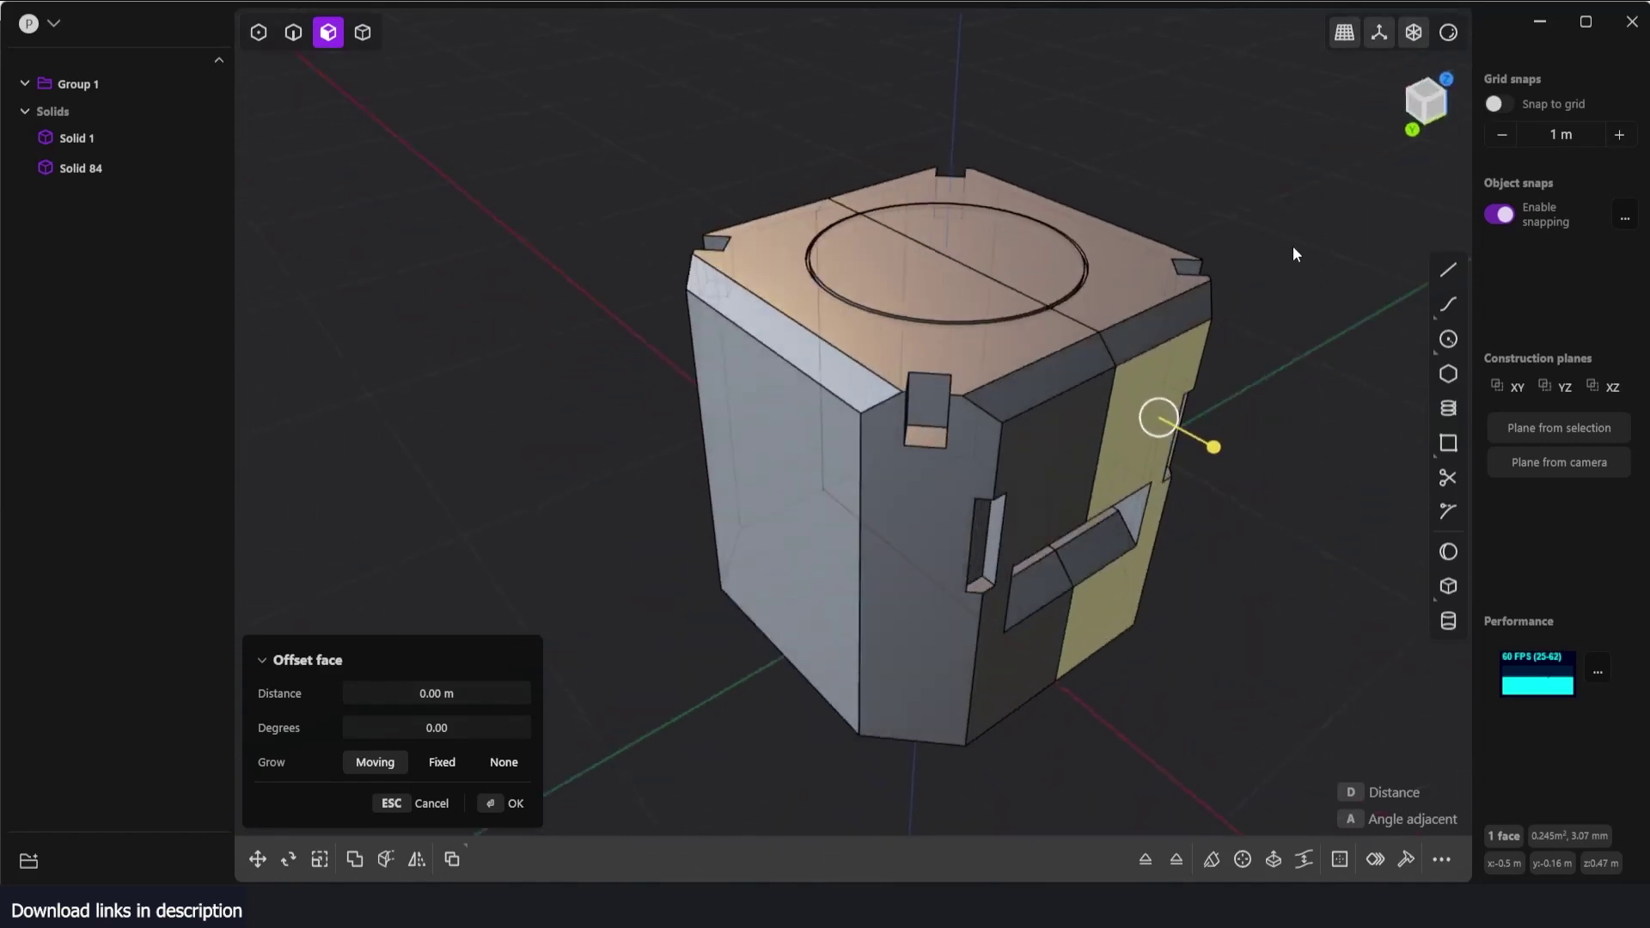
{"action": "mouse_move", "coordinate": [1252, 361]}
{"action": "middle_mouse_down"}
{"action": "mouse_move", "coordinate": [1023, 297]}
{"action": "mouse_move", "coordinate": [1255, 328]}
{"action": "middle_mouse_up"}
{"action": "key", "text": "ctrl+n"}
{"action": "left_click", "coordinate": [875, 451]}
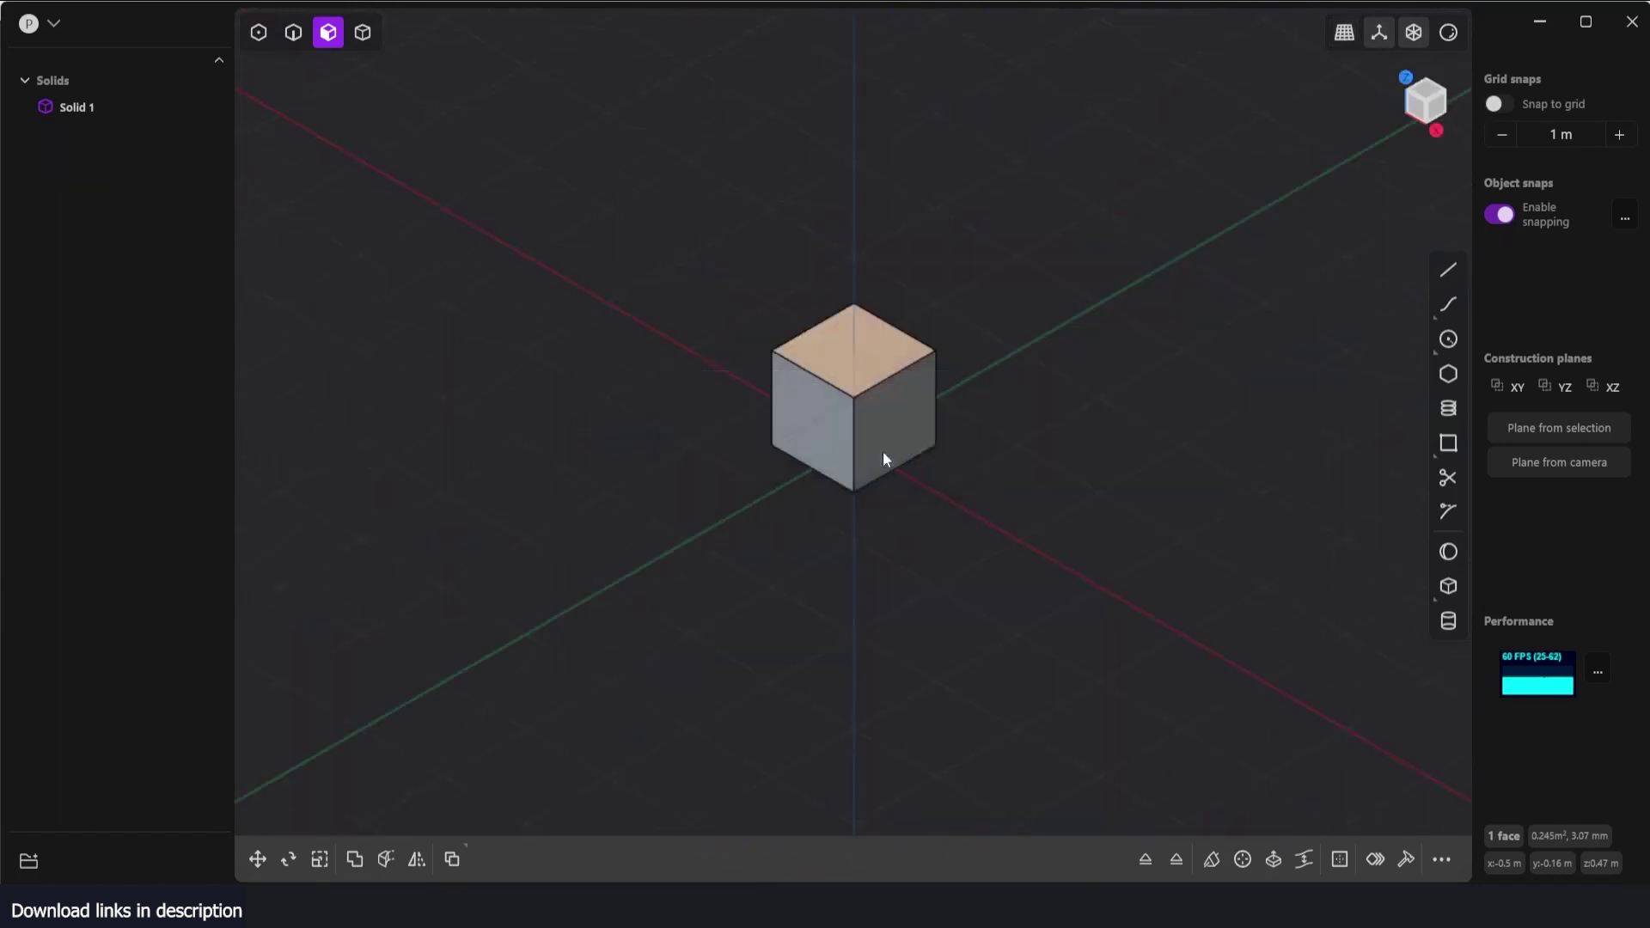
{"action": "scroll", "coordinate": [837, 370], "scroll_direction": "up", "scroll_amount": 5}
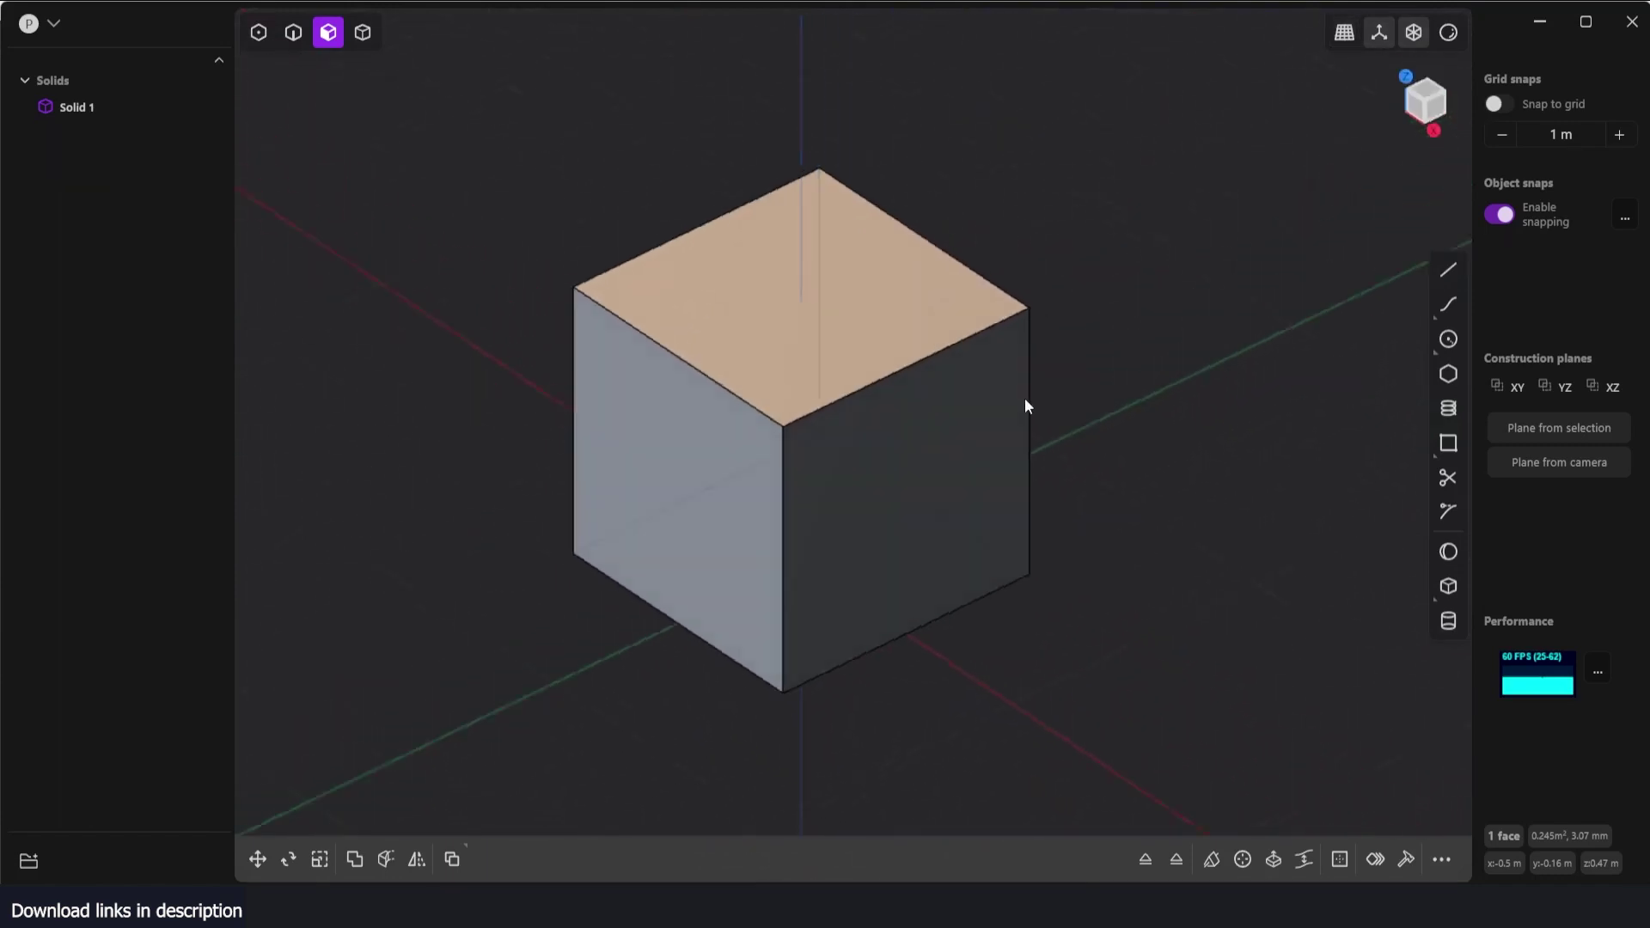
{"action": "mouse_move", "coordinate": [1025, 399]}
{"action": "middle_mouse_down"}
{"action": "mouse_move", "coordinate": [1043, 327]}
{"action": "mouse_move", "coordinate": [1024, 379]}
{"action": "middle_mouse_up"}
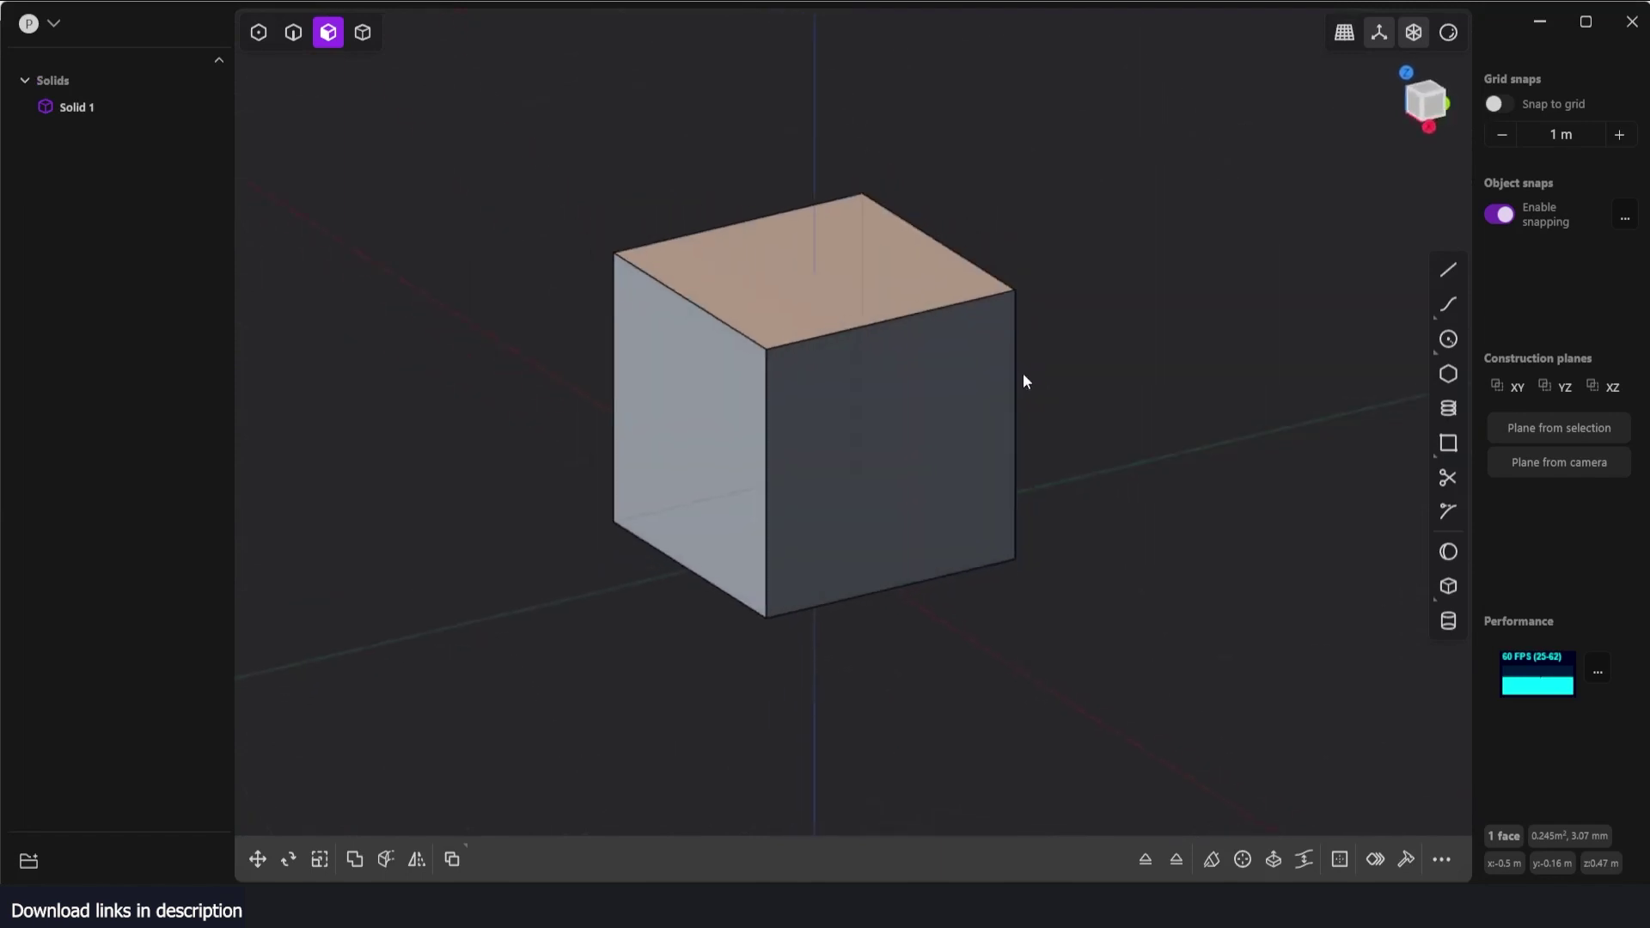
{"action": "key", "text": "KP_5"}
{"action": "key", "text": "KP_5"}
{"action": "key", "text": "KP_5"}
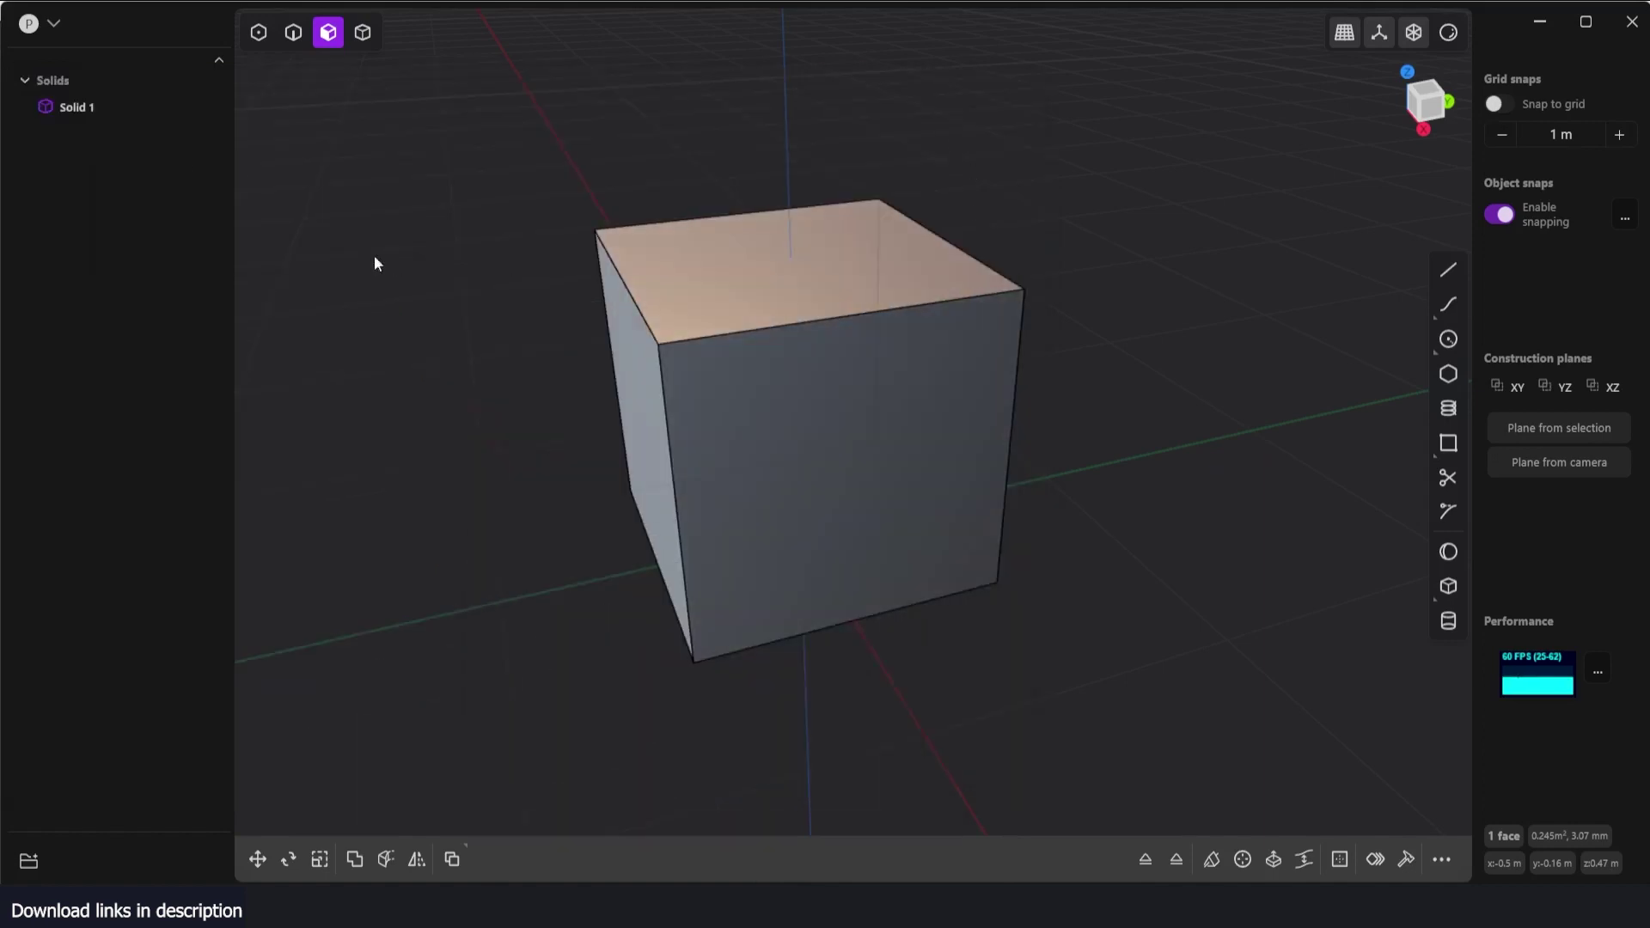
- Chamfer the cube's four vertical edges by about 0.132 m
{"action": "left_click", "coordinate": [120, 107]}
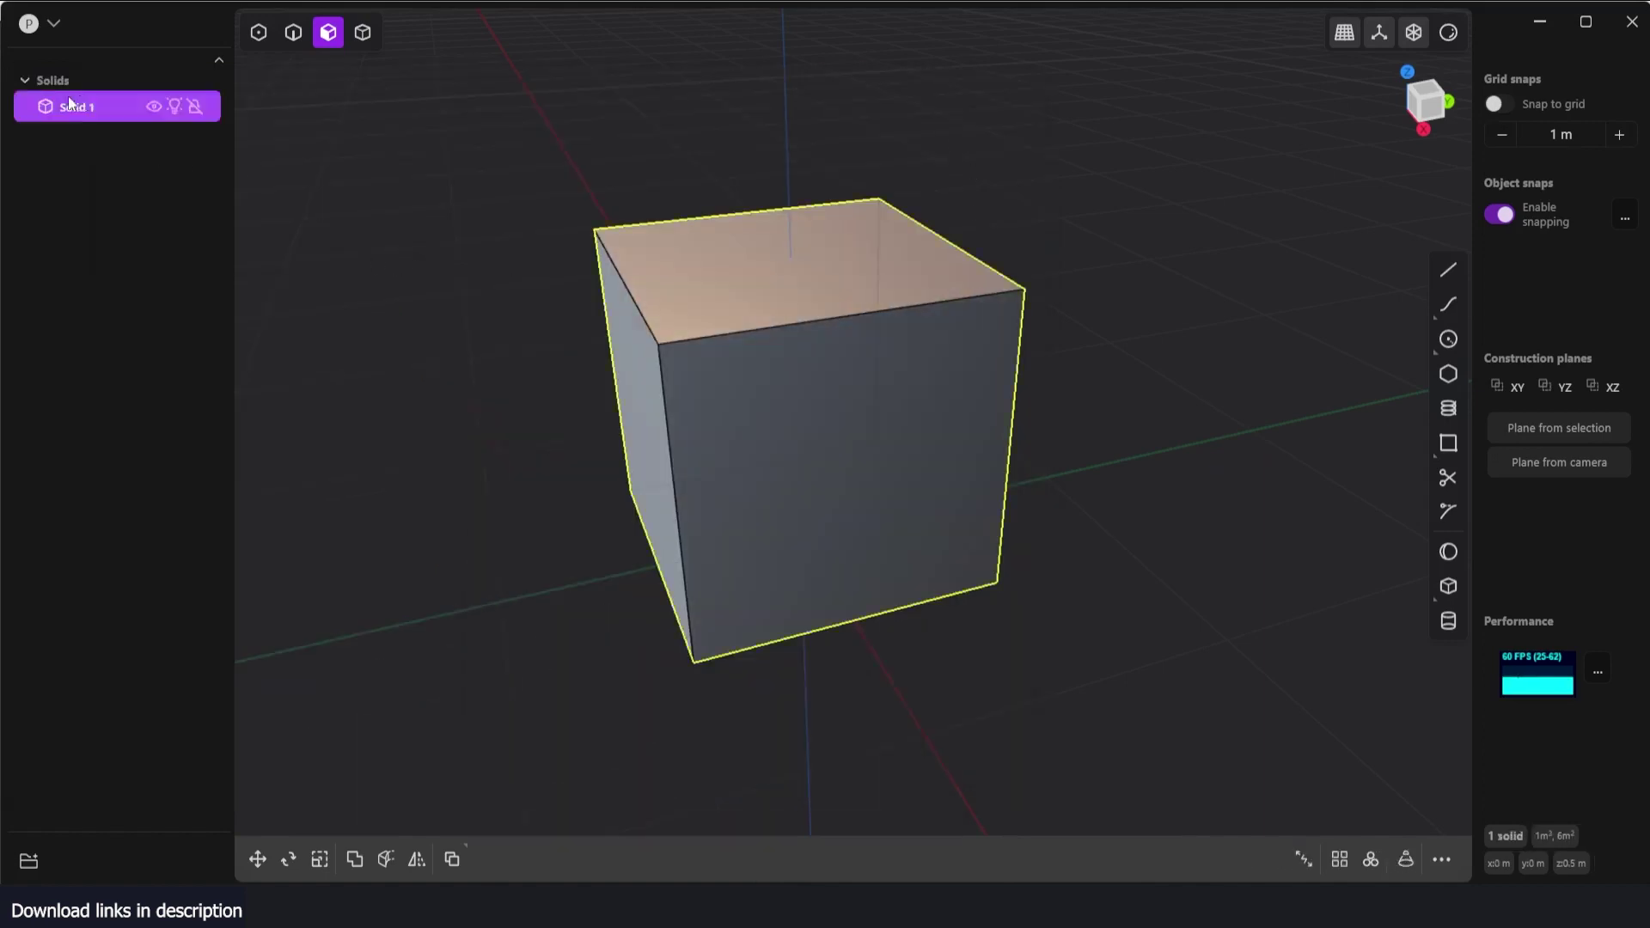
{"action": "left_click", "coordinate": [293, 33]}
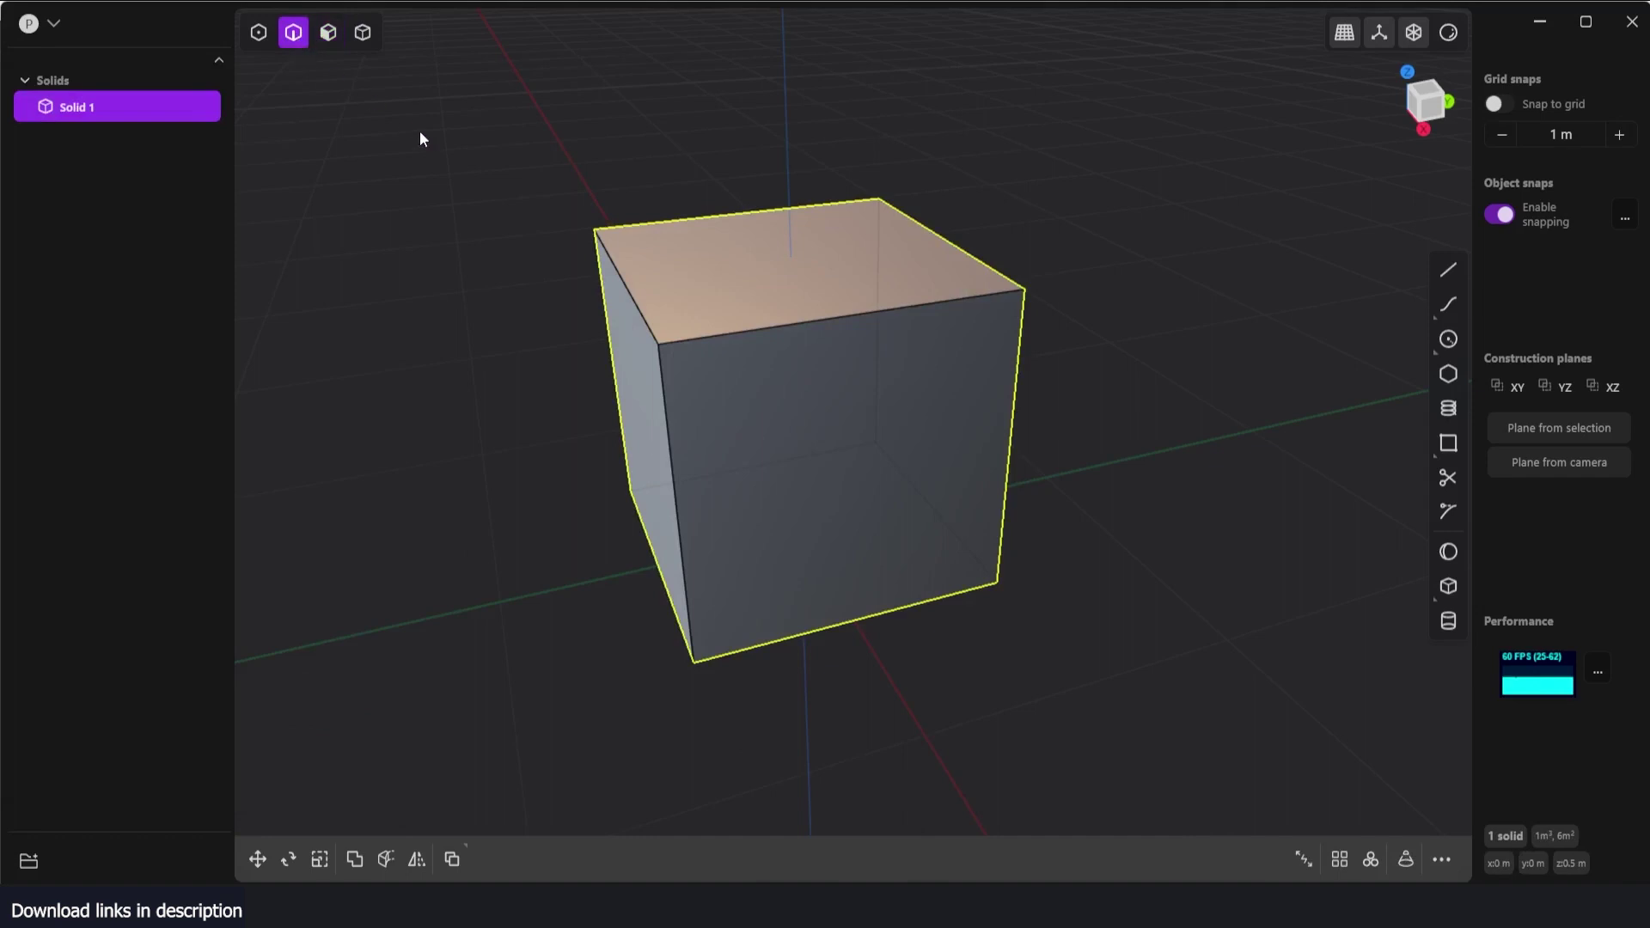
{"action": "left_click", "coordinate": [669, 439]}
{"action": "key", "text": "f"}
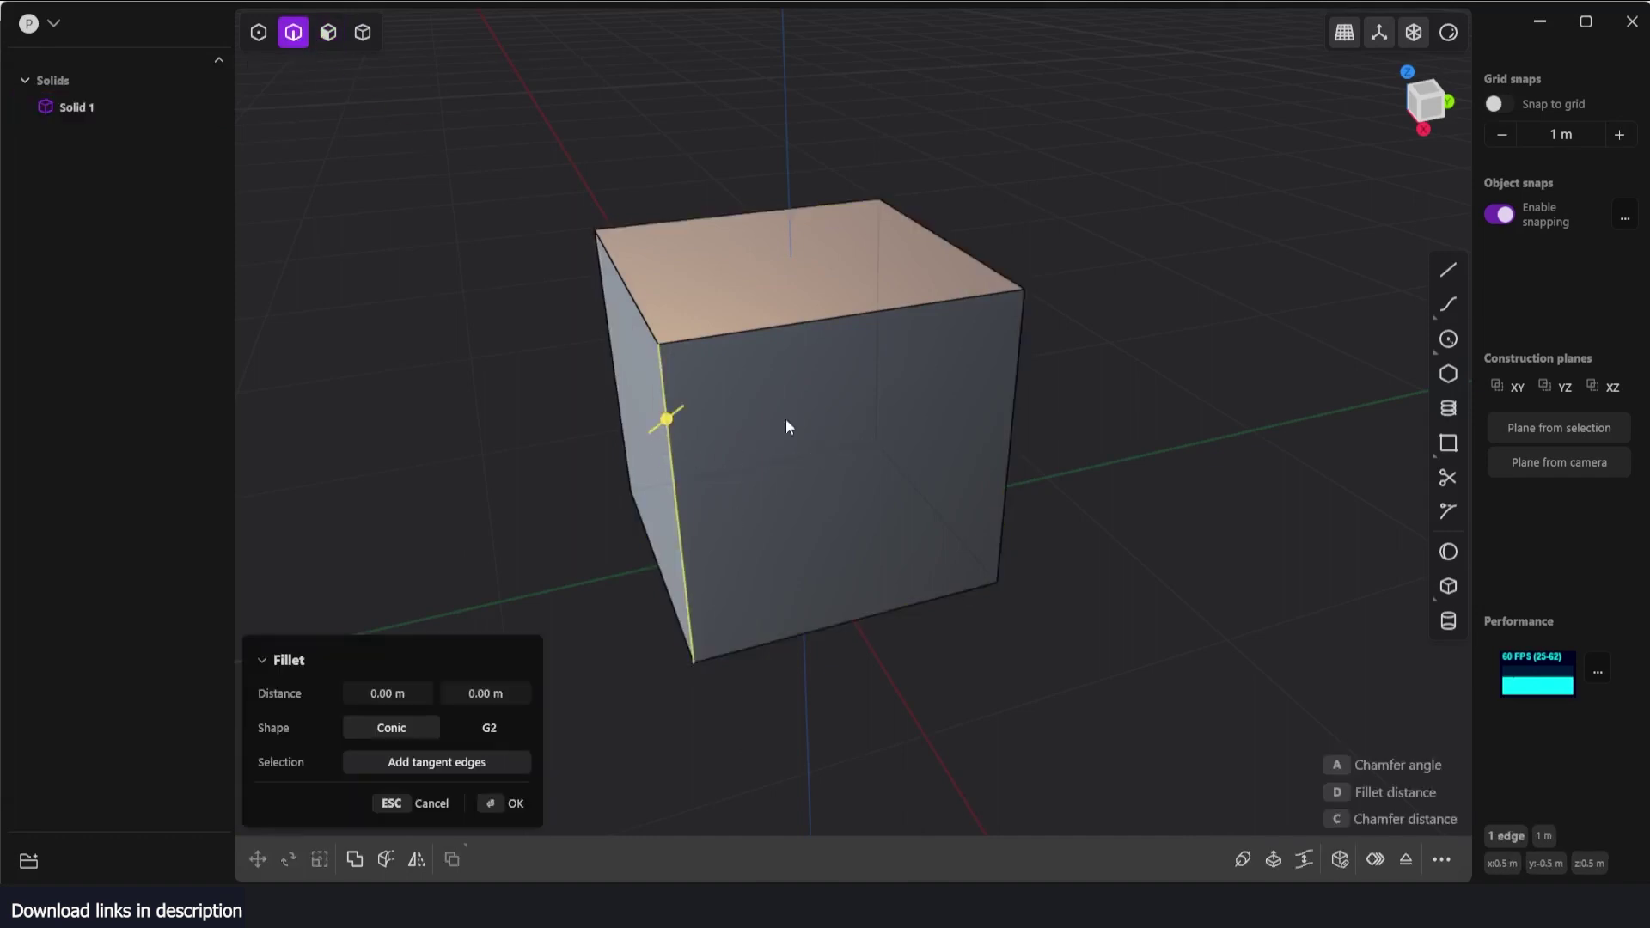
{"action": "left_click", "coordinate": [1012, 429]}
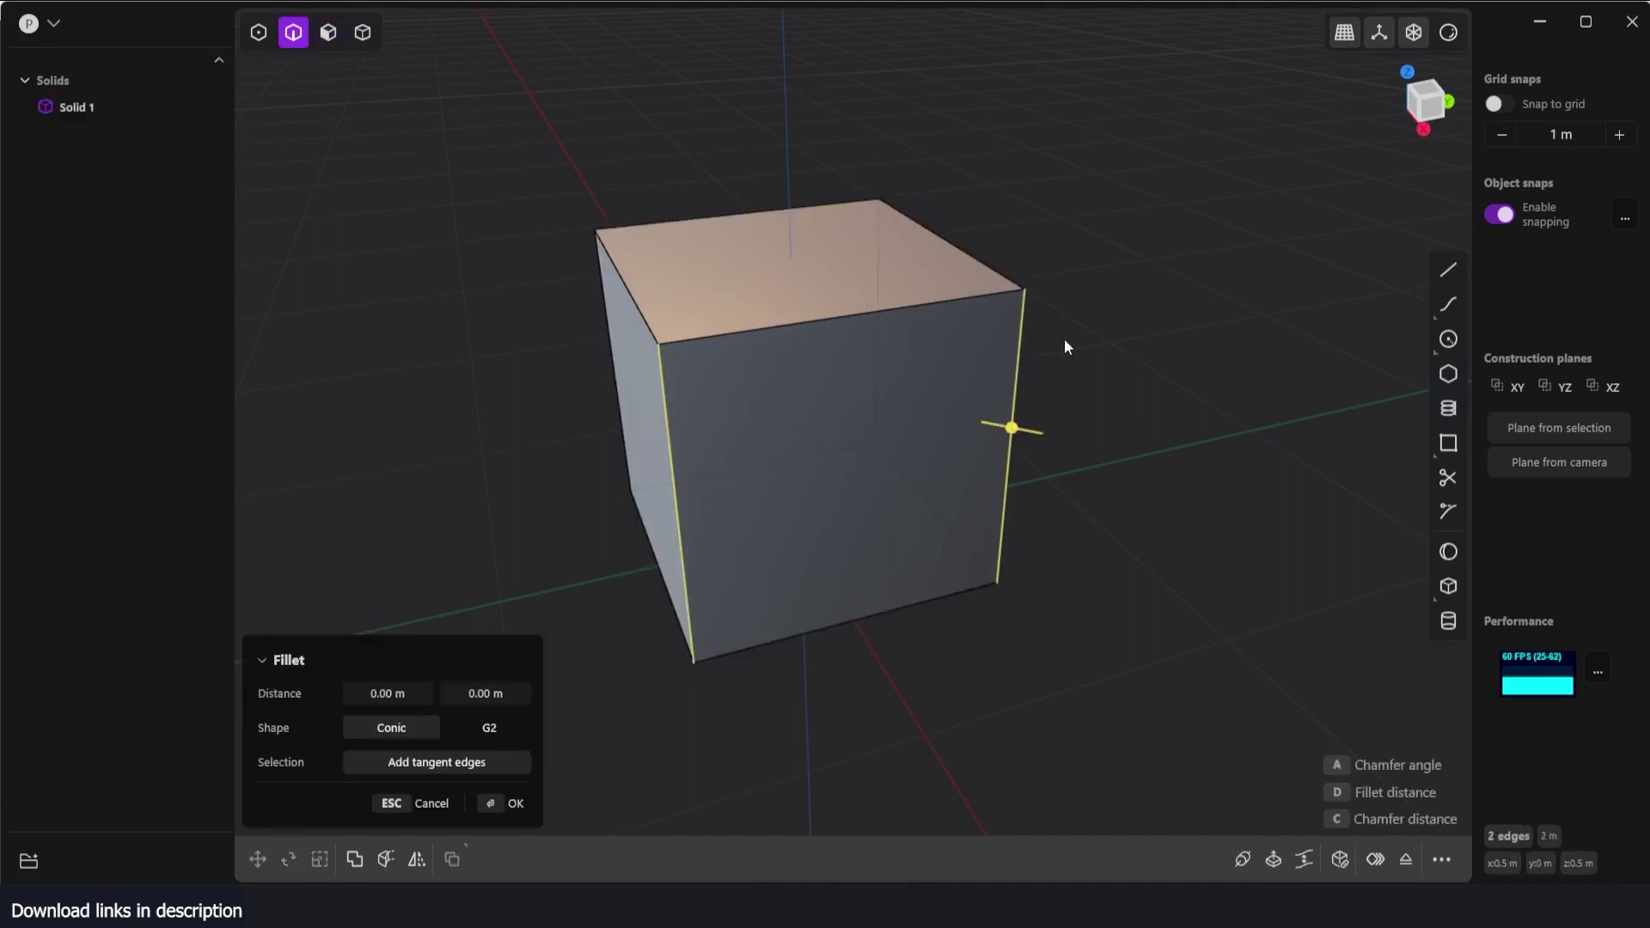
{"action": "middle_click_drag", "start_coordinate": [1064, 346], "coordinate": [873, 358]}
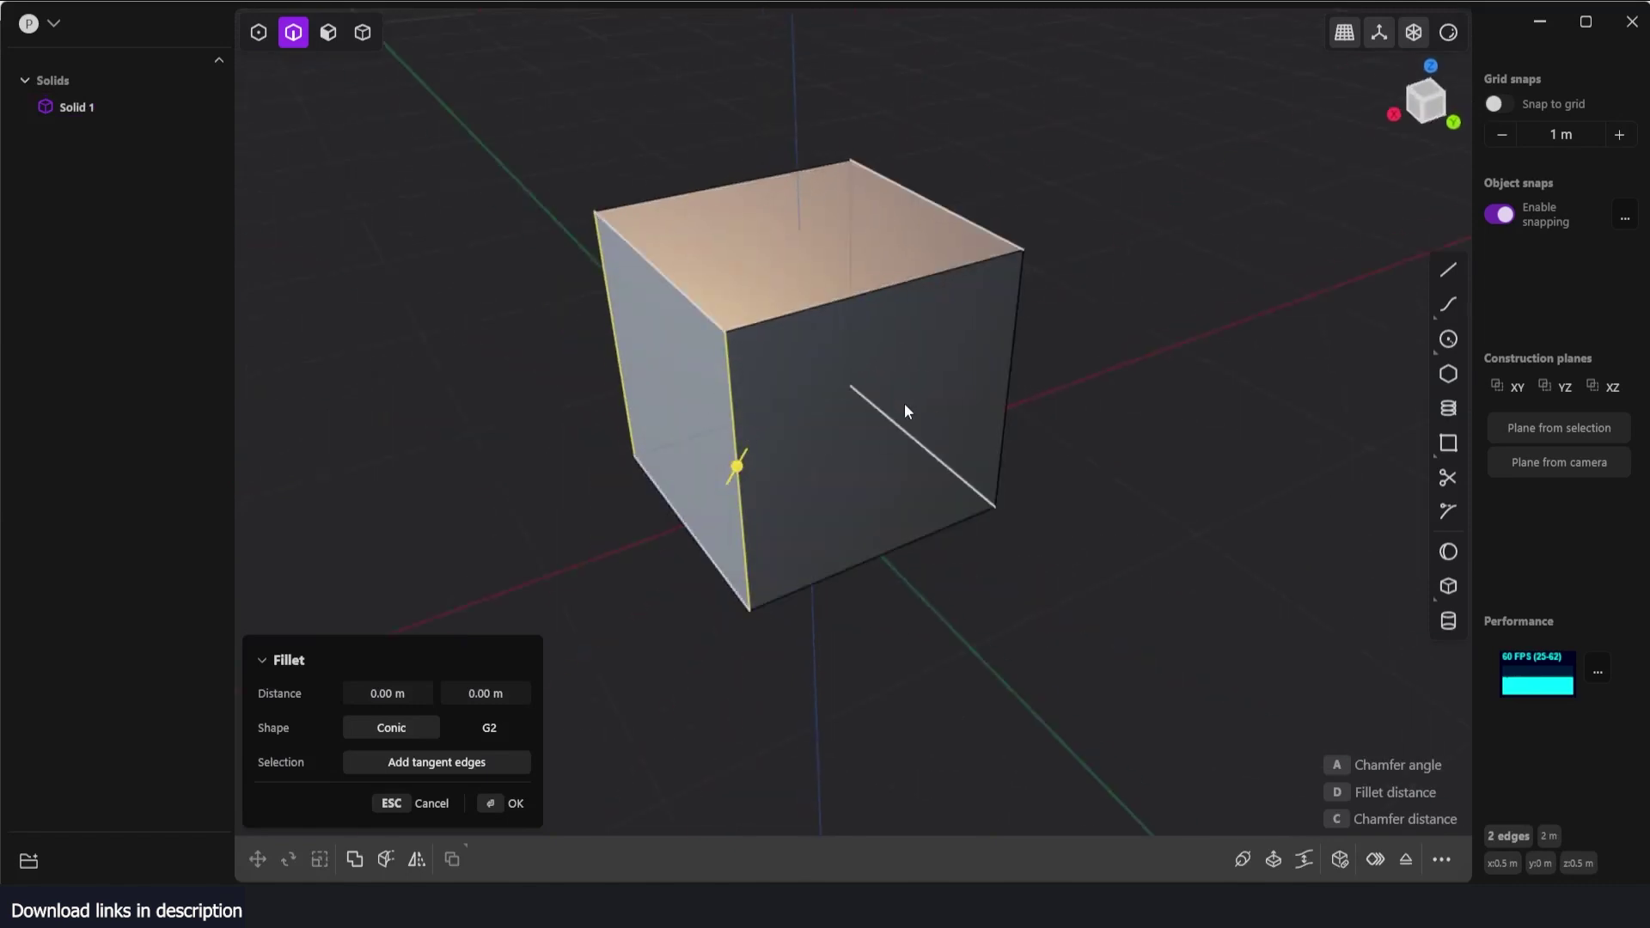
{"action": "left_click", "coordinate": [1002, 387]}
{"action": "middle_click_drag", "start_coordinate": [512, 498], "coordinate": [765, 477]}
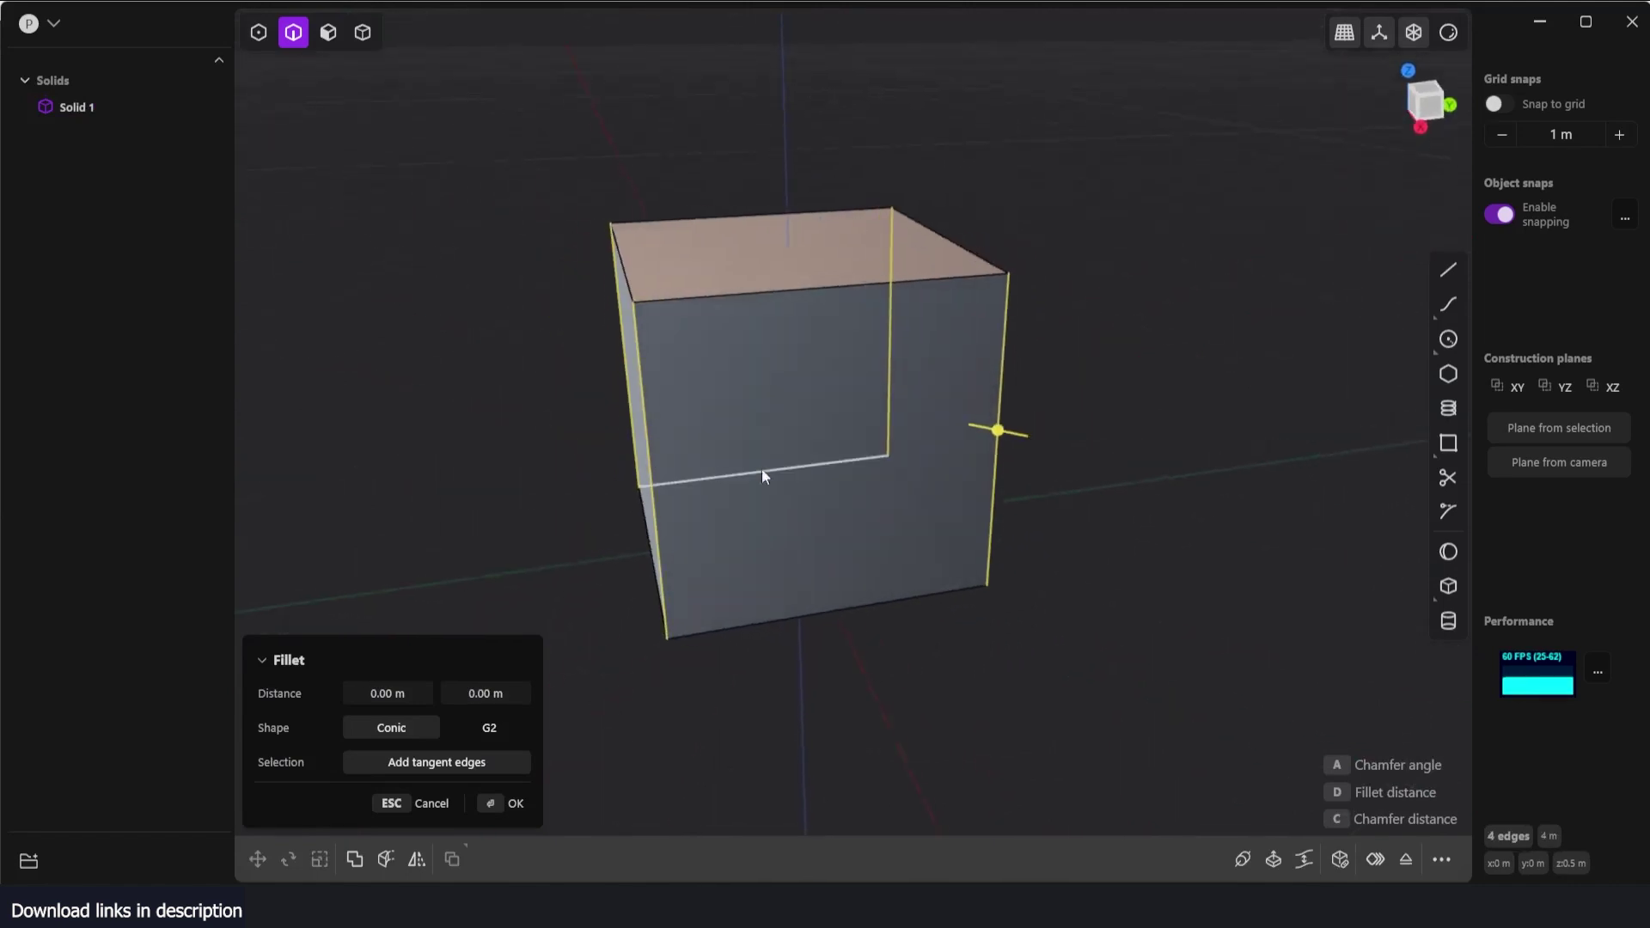
{"action": "key", "text": "d"}
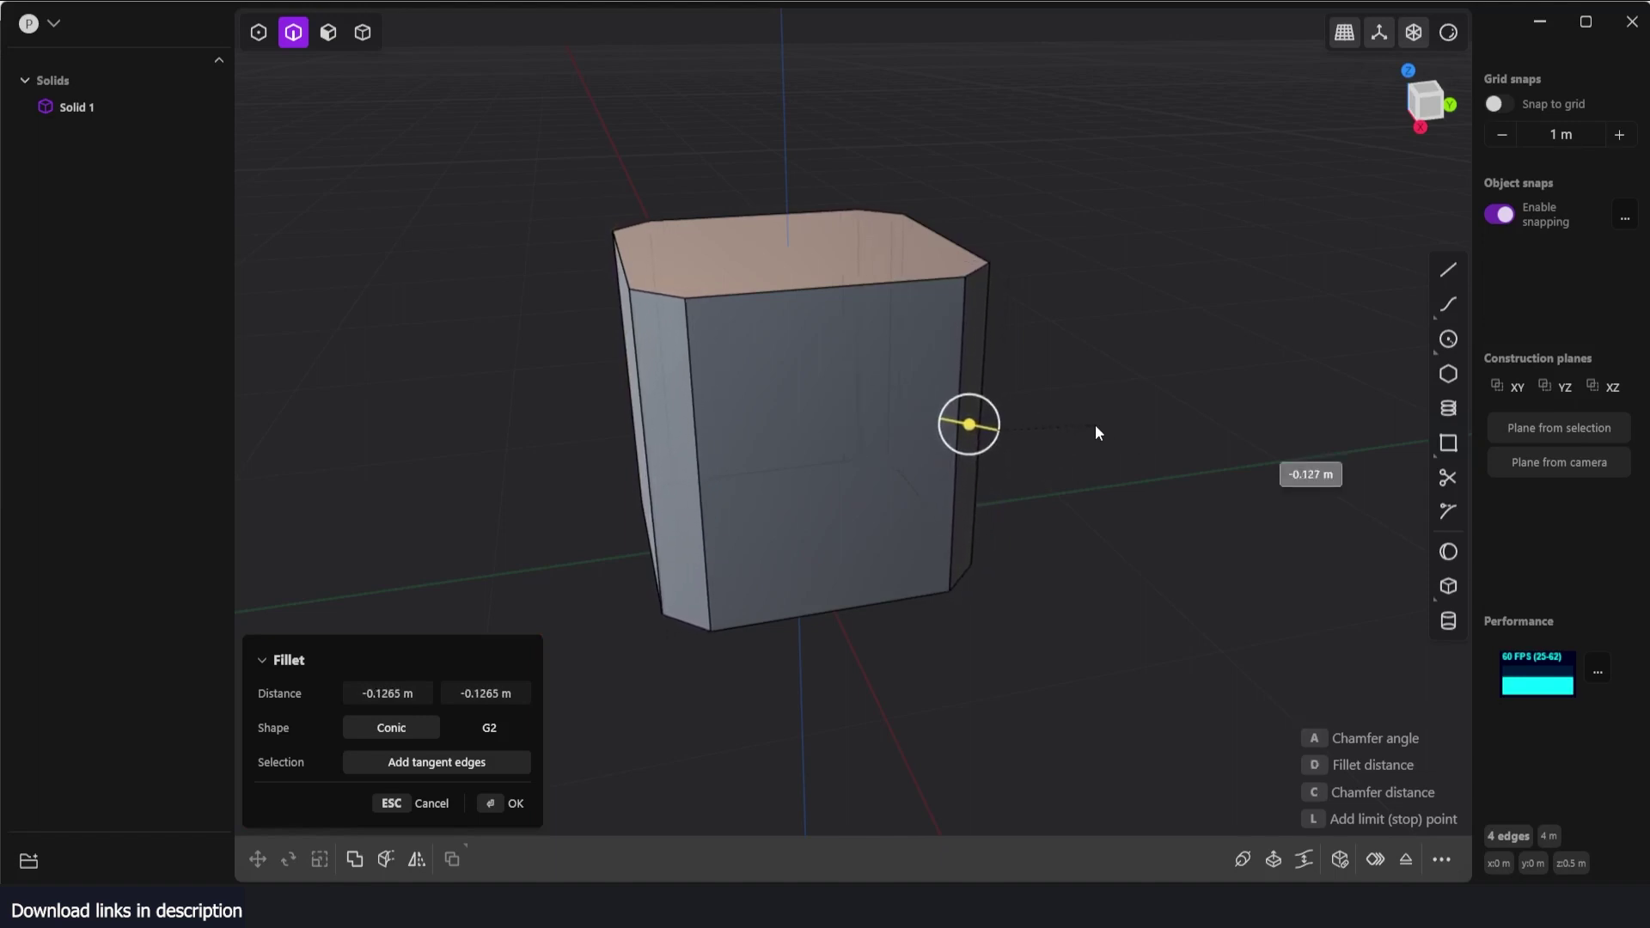
{"action": "middle_click_drag", "start_coordinate": [683, 434], "coordinate": [656, 389]}
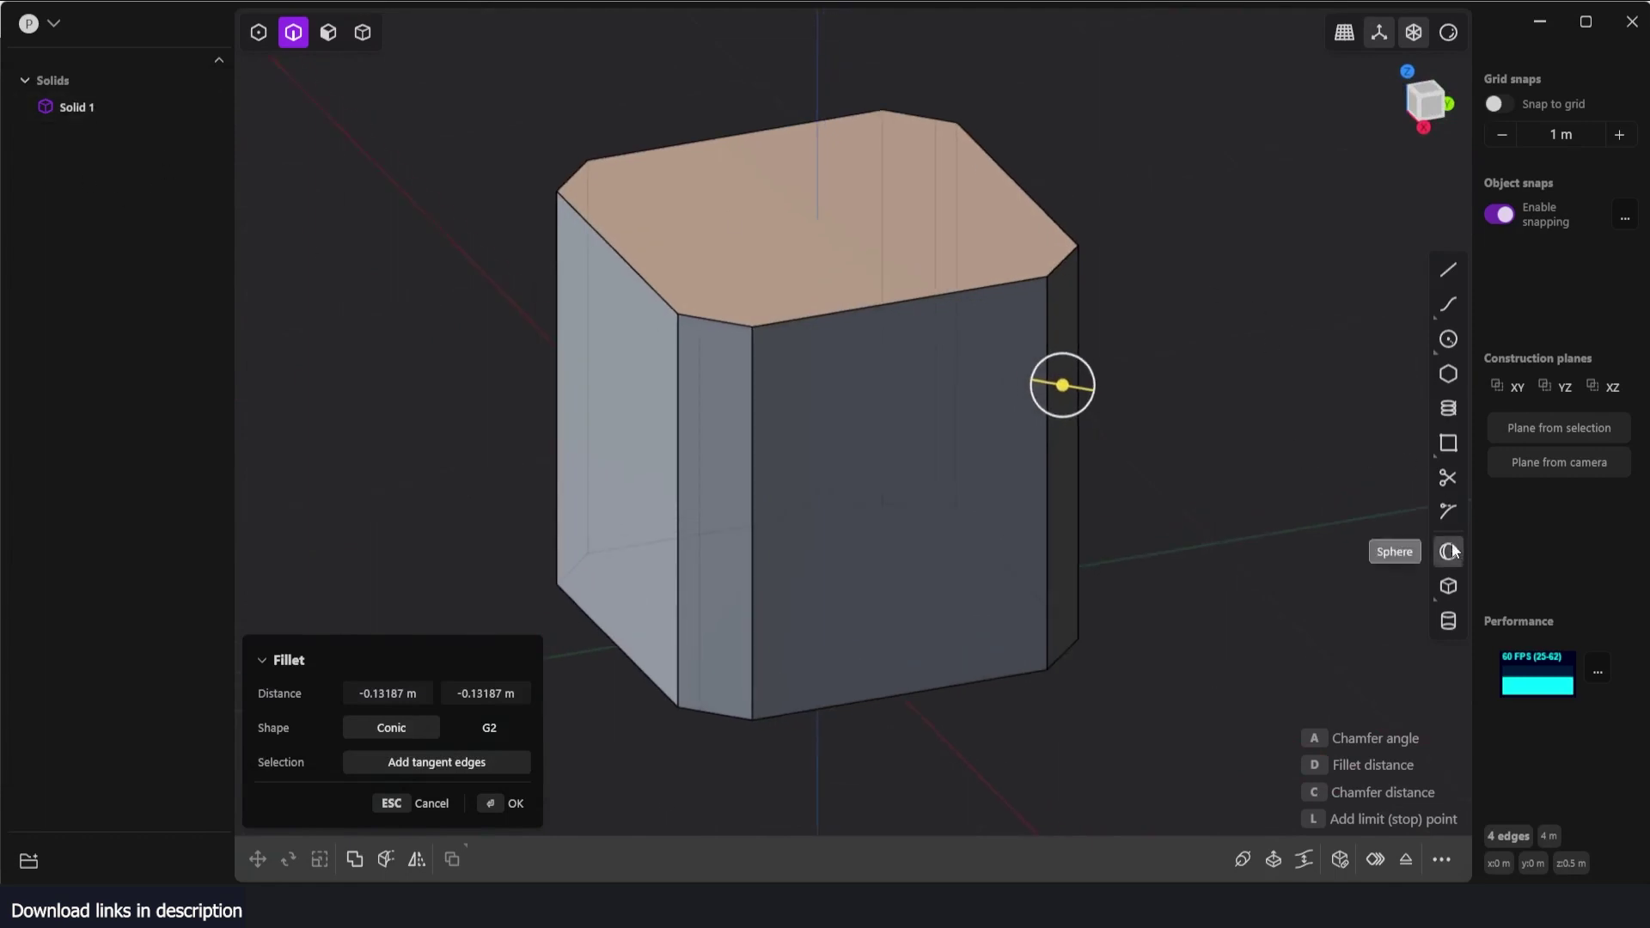
{"action": "key", "text": "Return"}
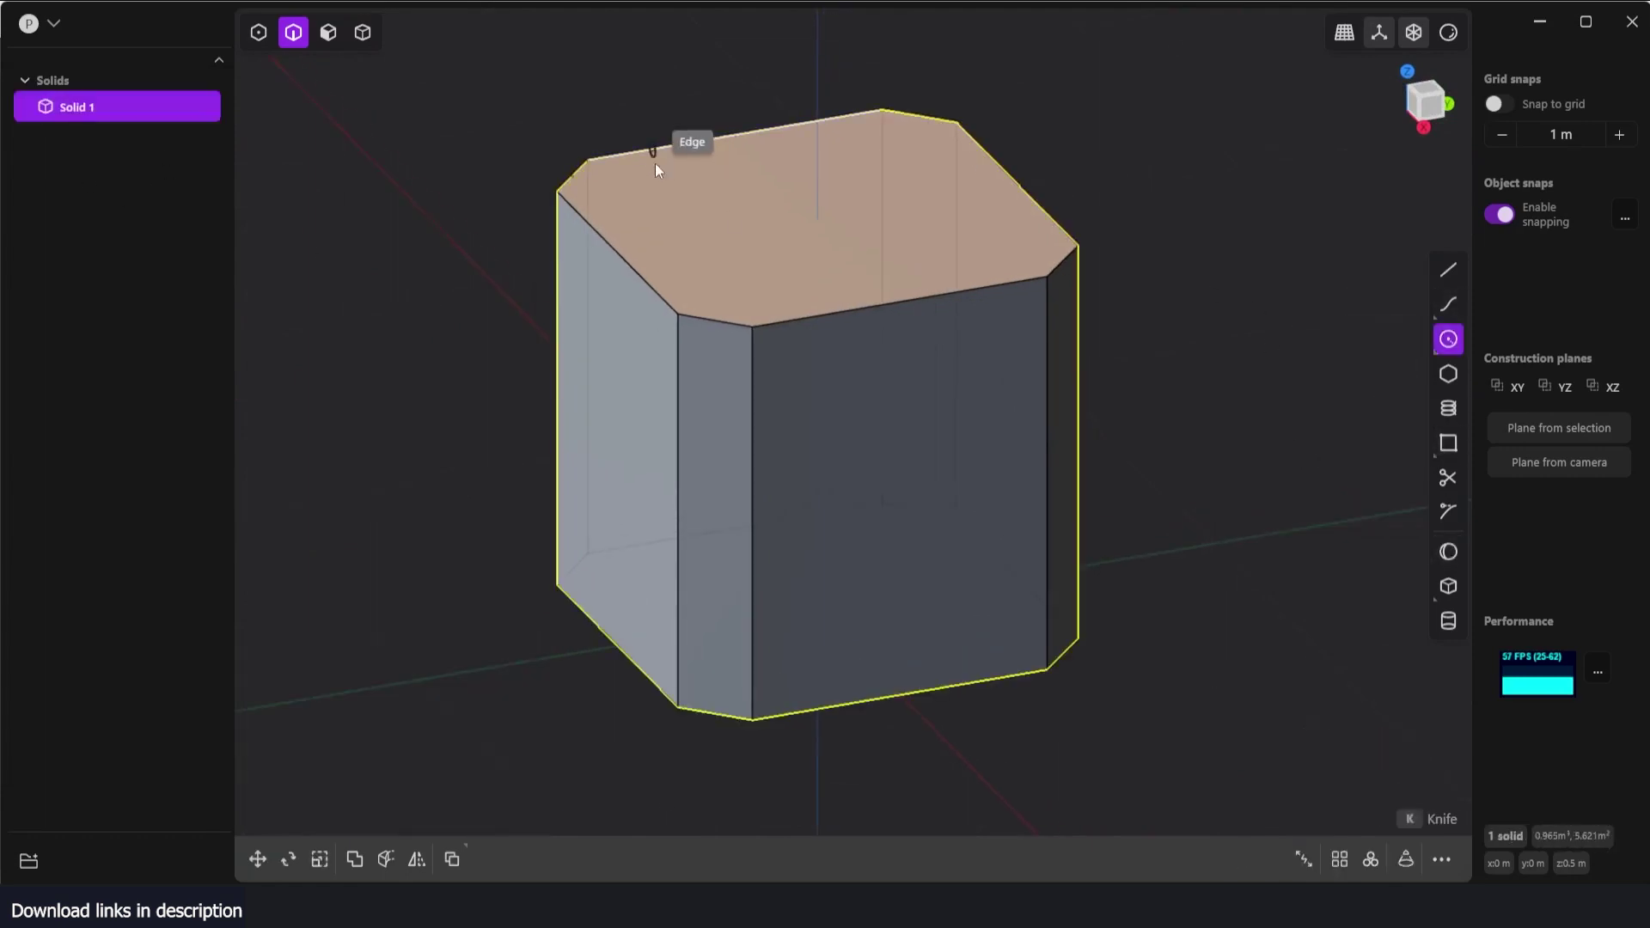
- Try drawing a plain circle curve of about 0.38 m radius centred on the solid's top face
{"action": "middle_click_drag", "start_coordinate": [655, 163], "coordinate": [648, 230]}
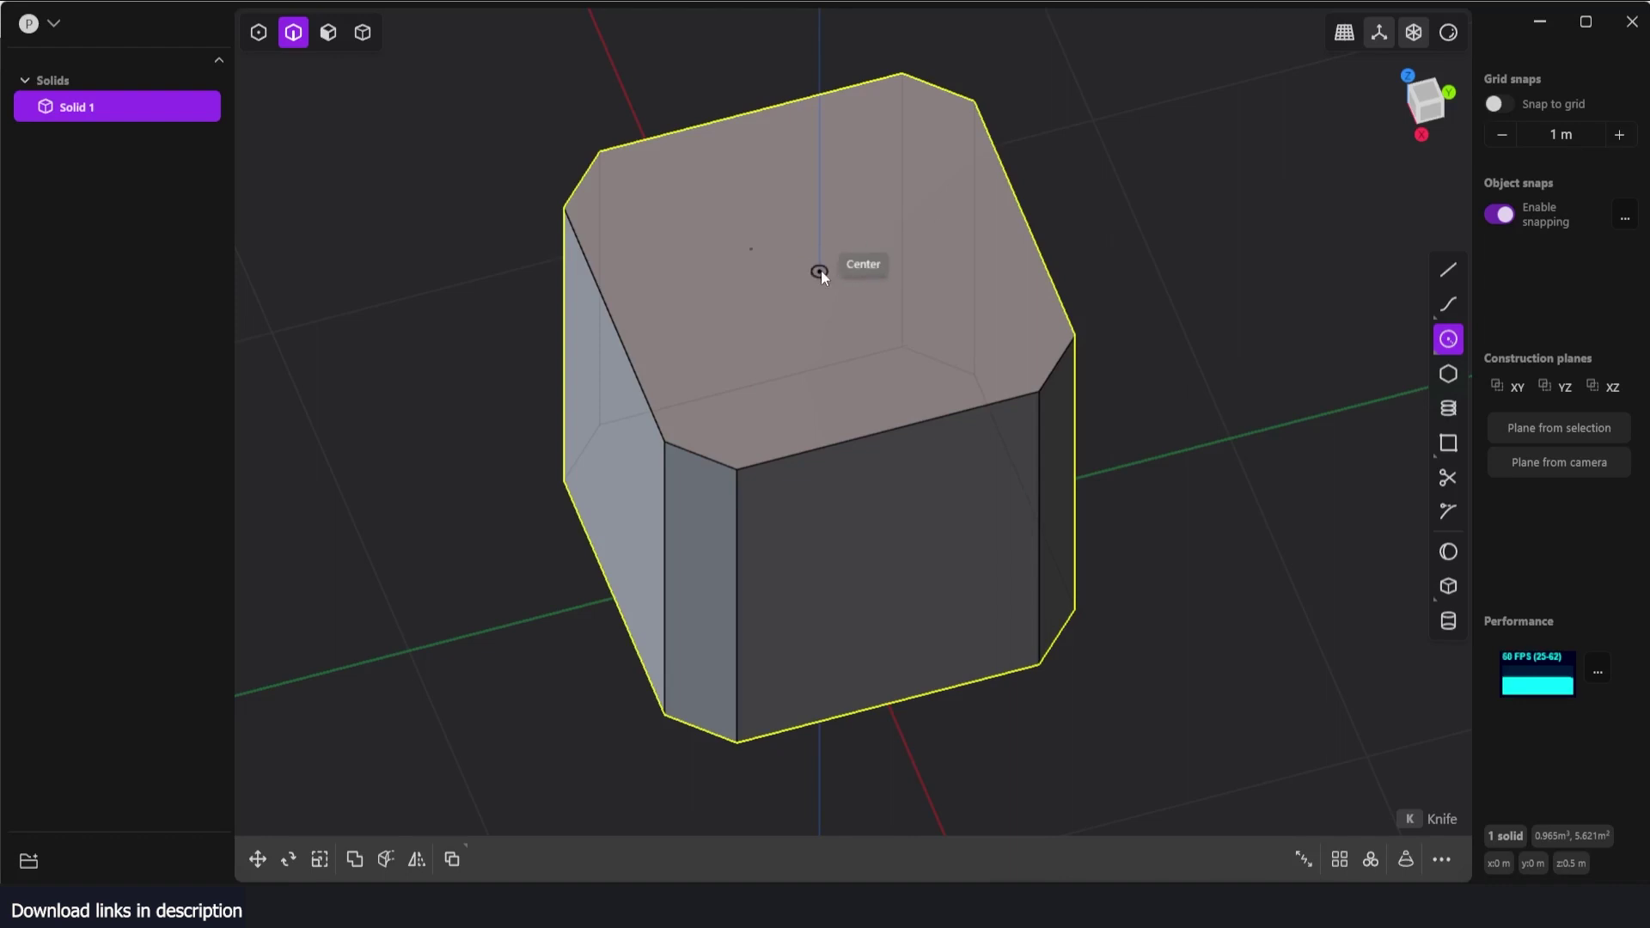
{"action": "middle_click_drag", "start_coordinate": [821, 270], "coordinate": [834, 272]}
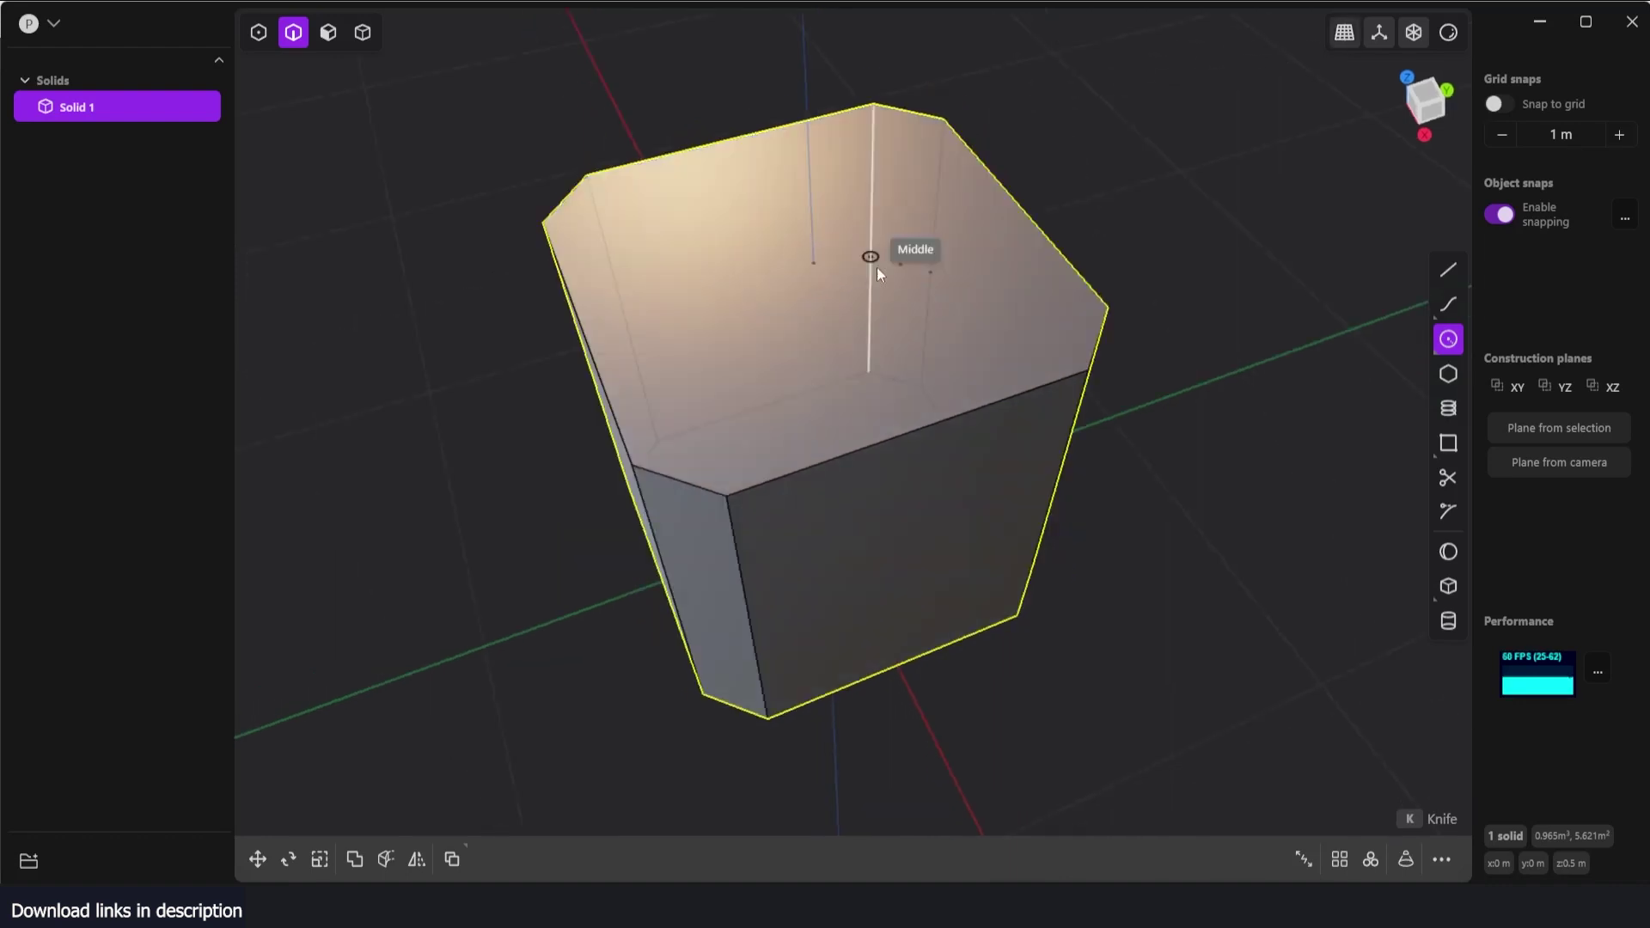
{"action": "left_click", "coordinate": [820, 265]}
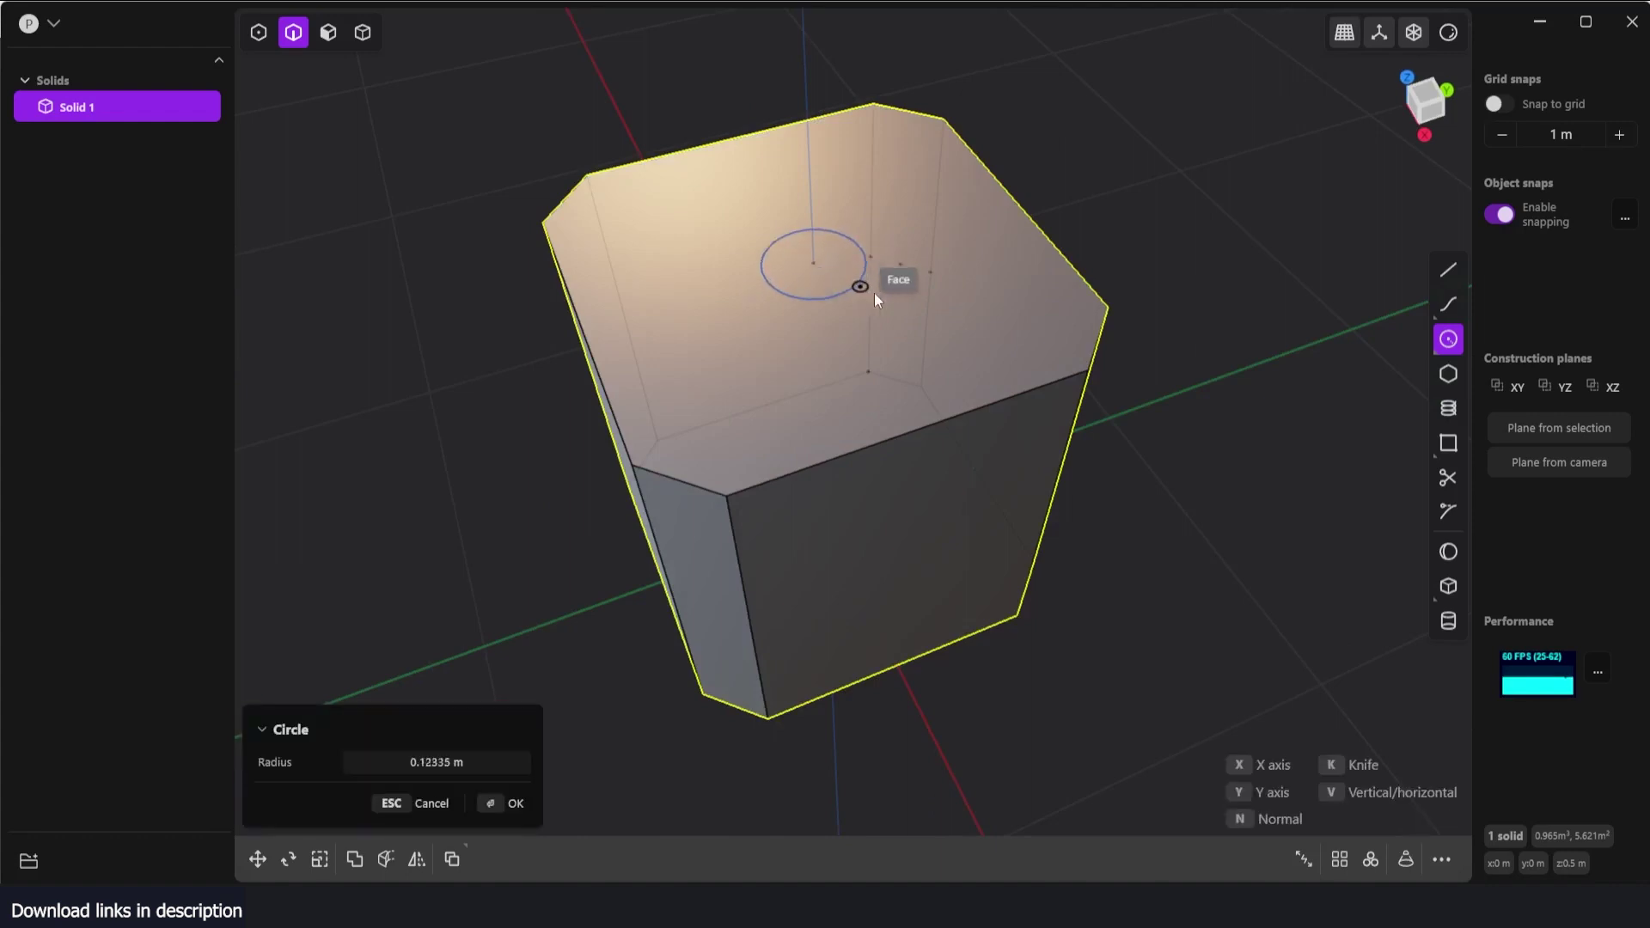
{"action": "left_click", "coordinate": [982, 312]}
{"action": "key", "text": "Return"}
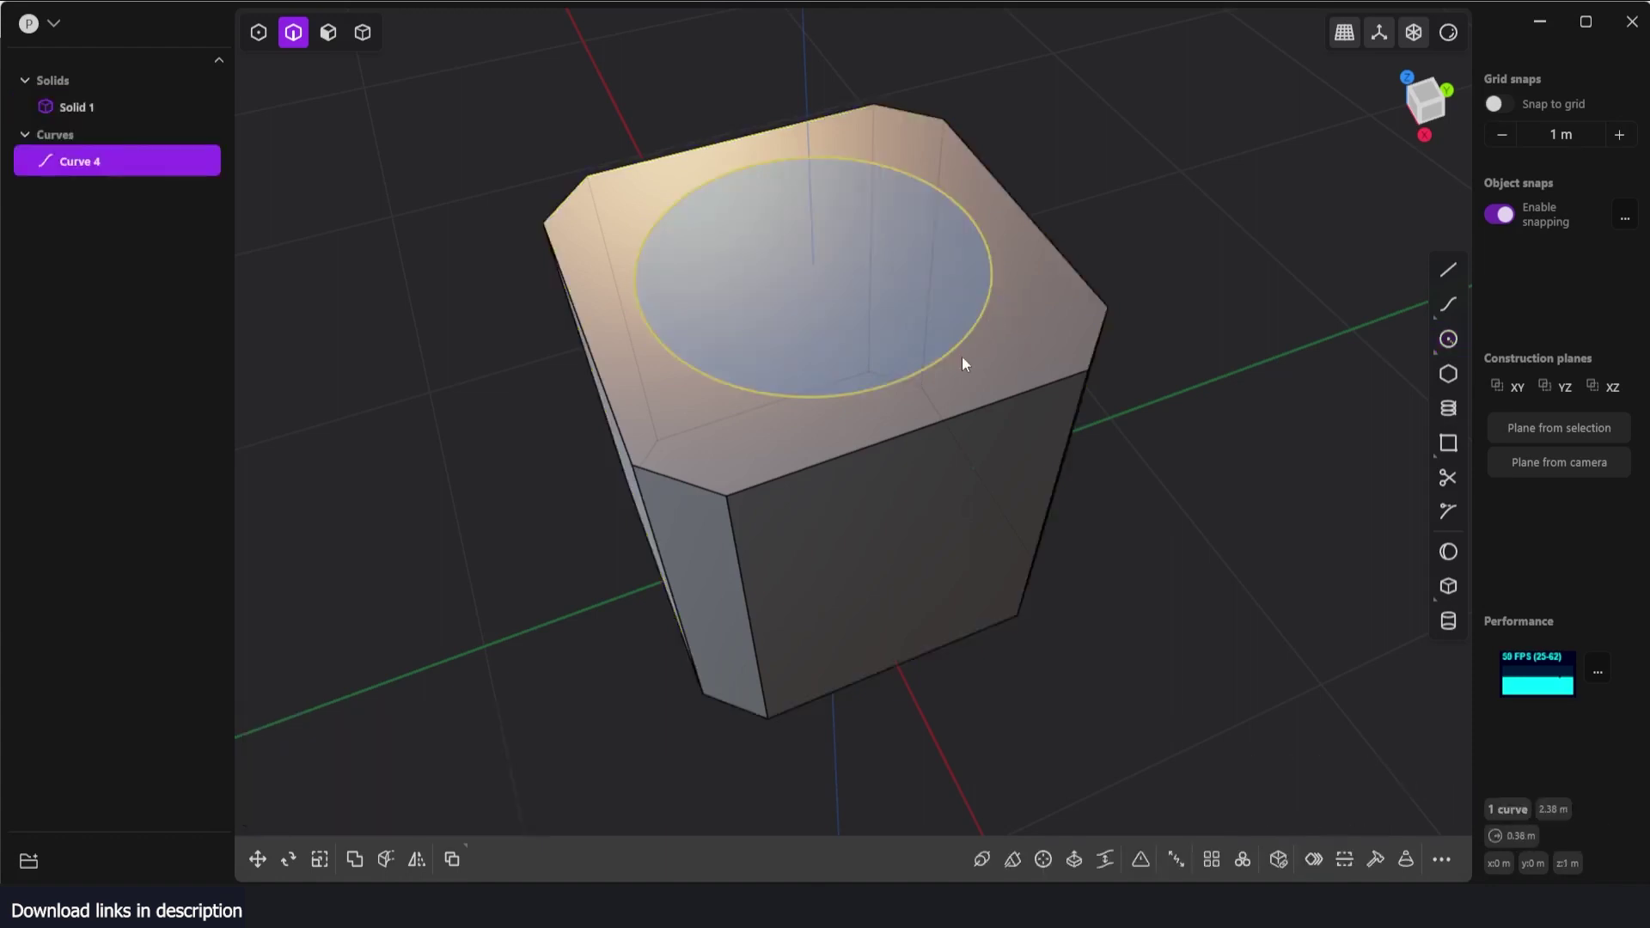
{"action": "middle_click_drag", "start_coordinate": [962, 356], "coordinate": [976, 317]}
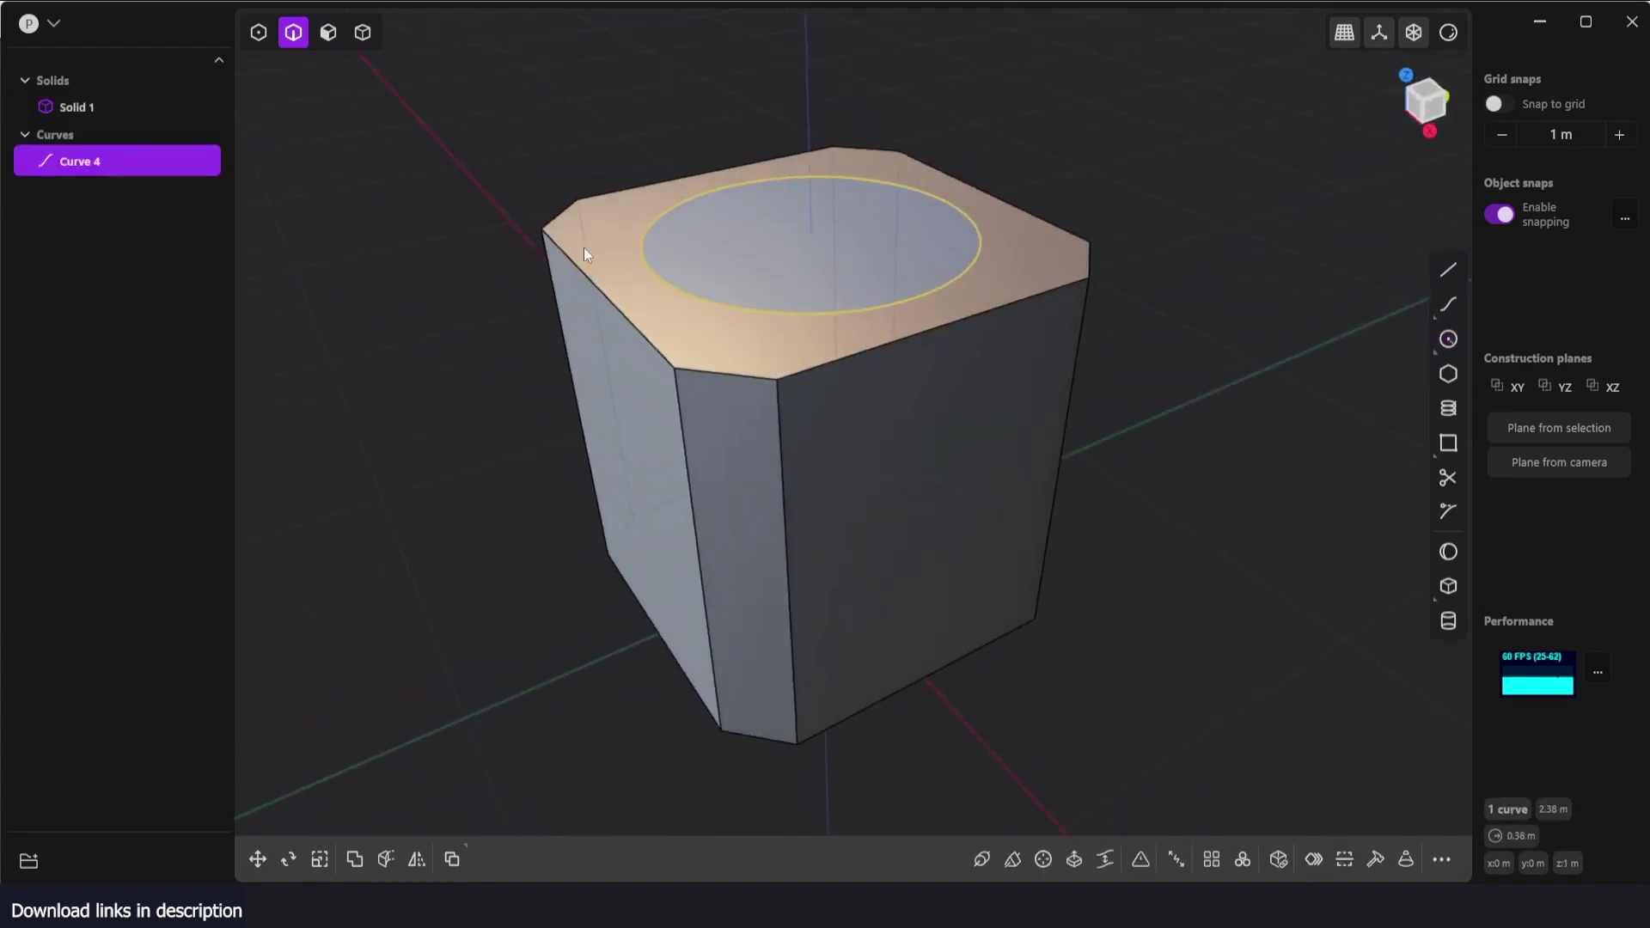
{"action": "left_click", "coordinate": [768, 256]}
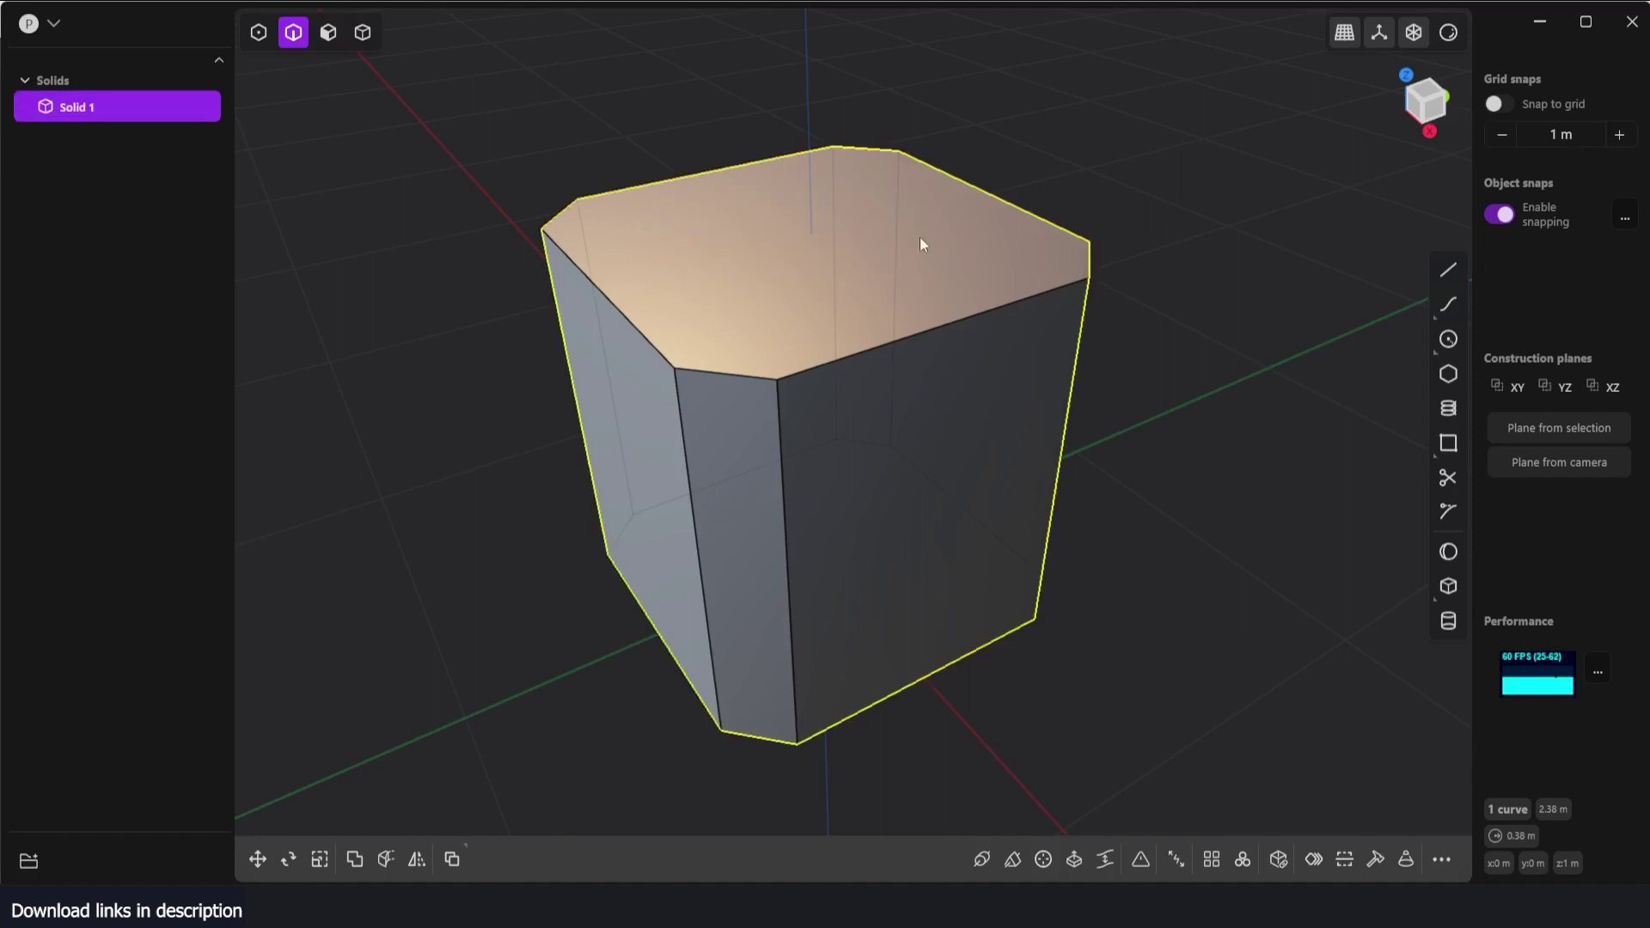
- Cut a circle of about 0.38 m radius into the centre of the top face with the Circle tool's Knife option
{"action": "left_click", "coordinate": [1449, 340]}
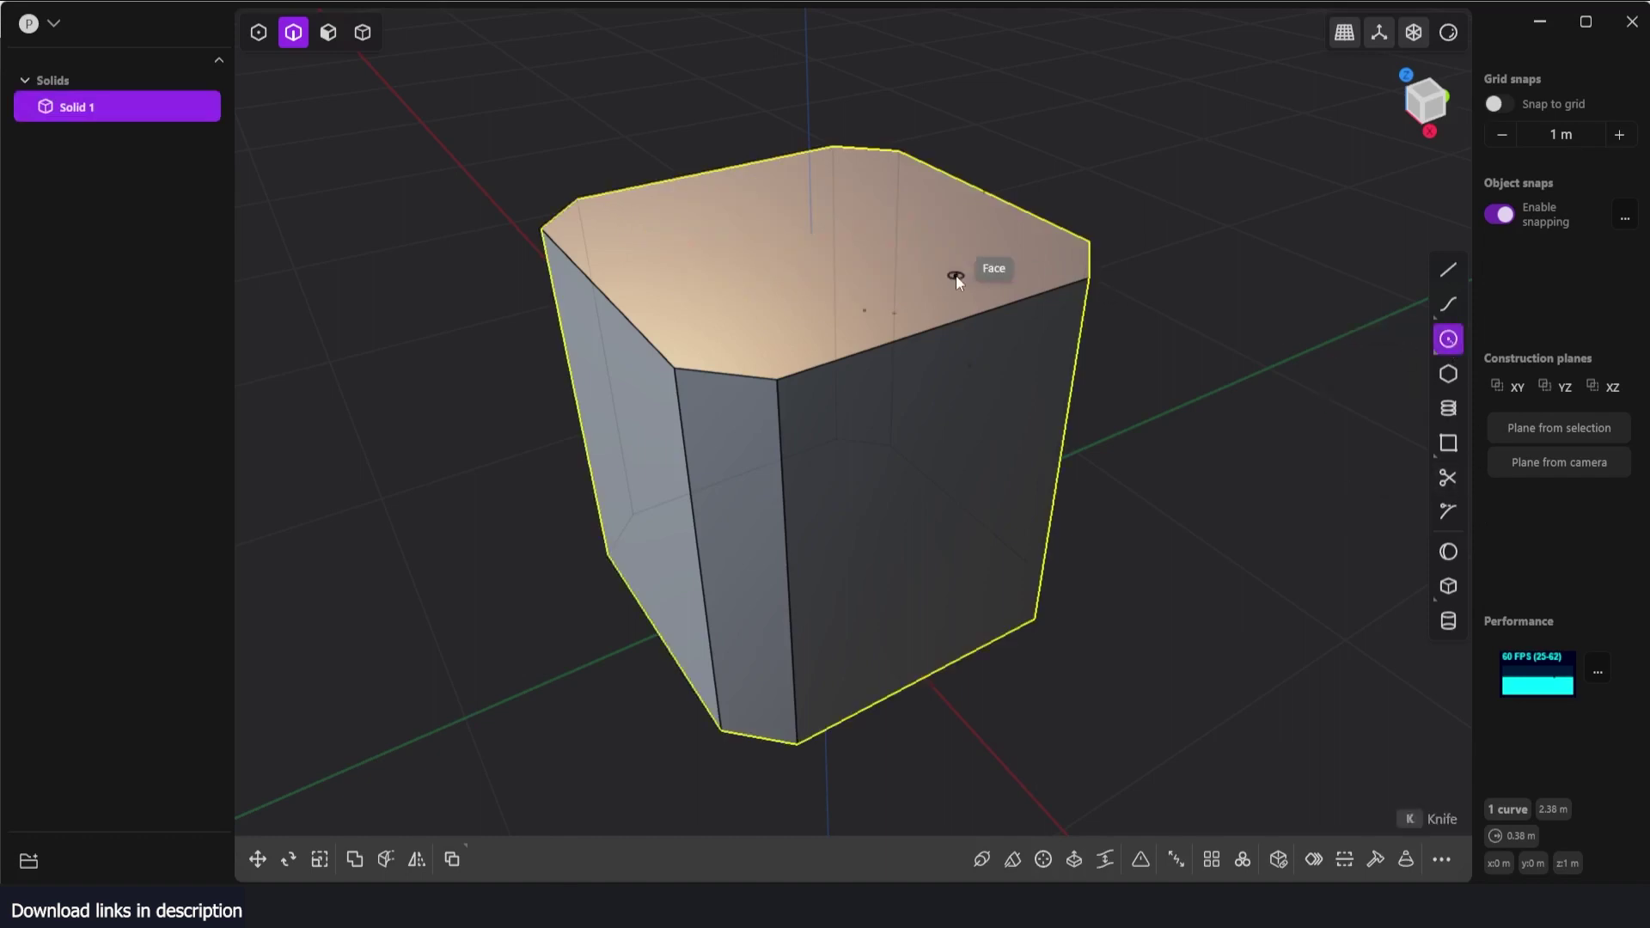
{"action": "middle_click_drag", "start_coordinate": [956, 275], "coordinate": [753, 239]}
{"action": "left_click", "coordinate": [813, 266]}
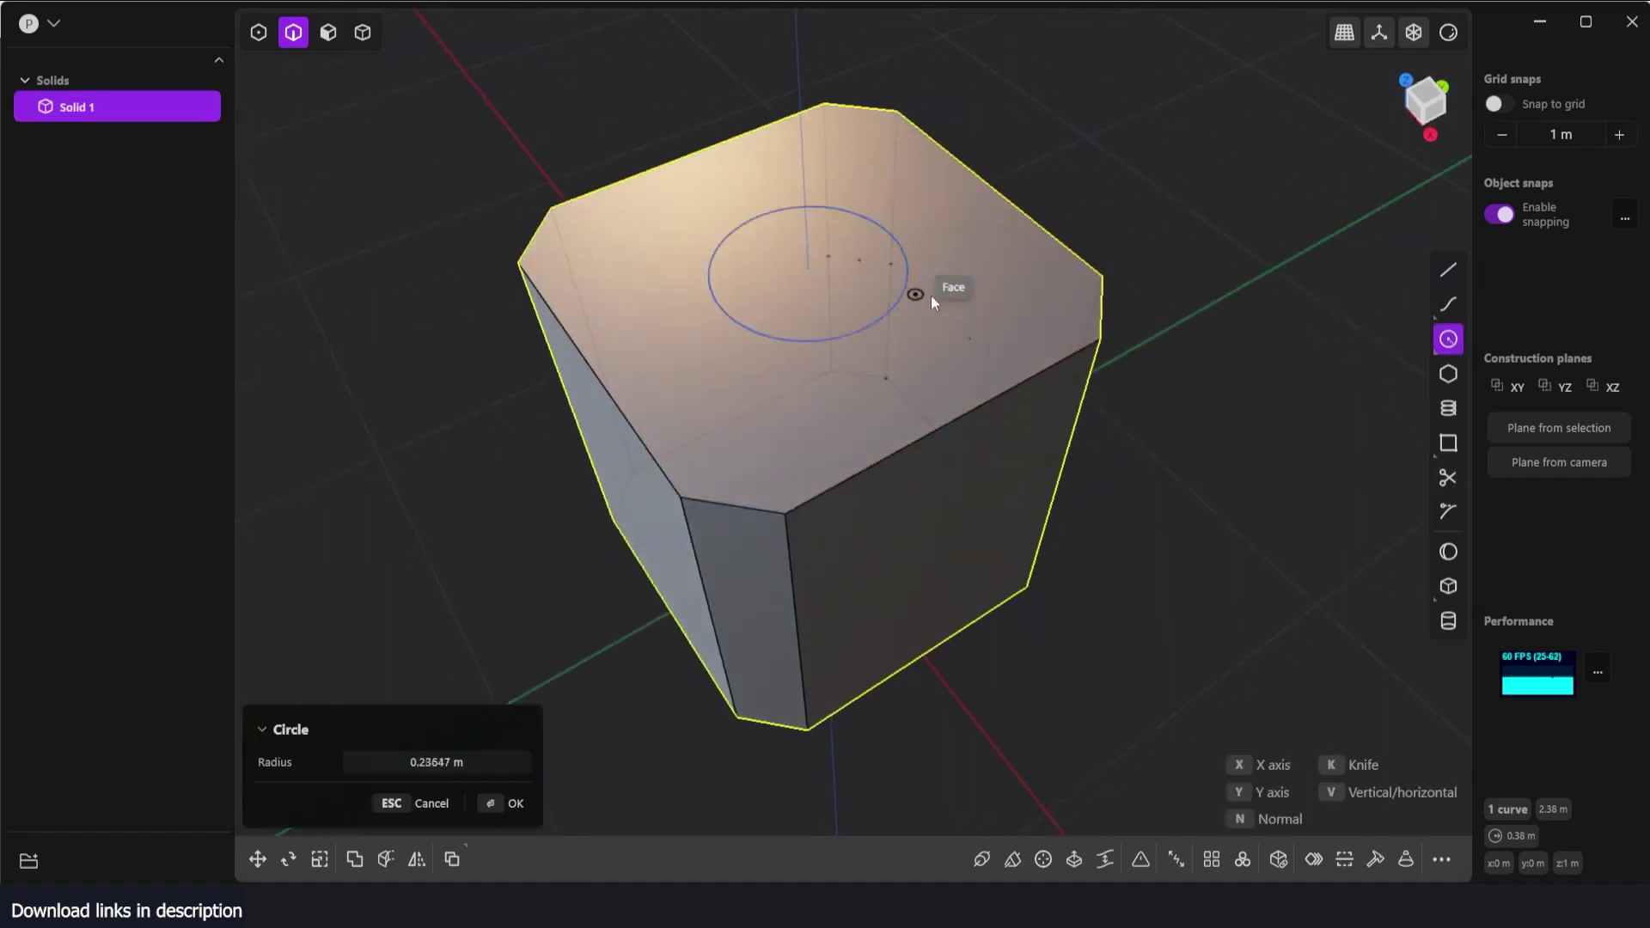
{"action": "left_click", "coordinate": [988, 296]}
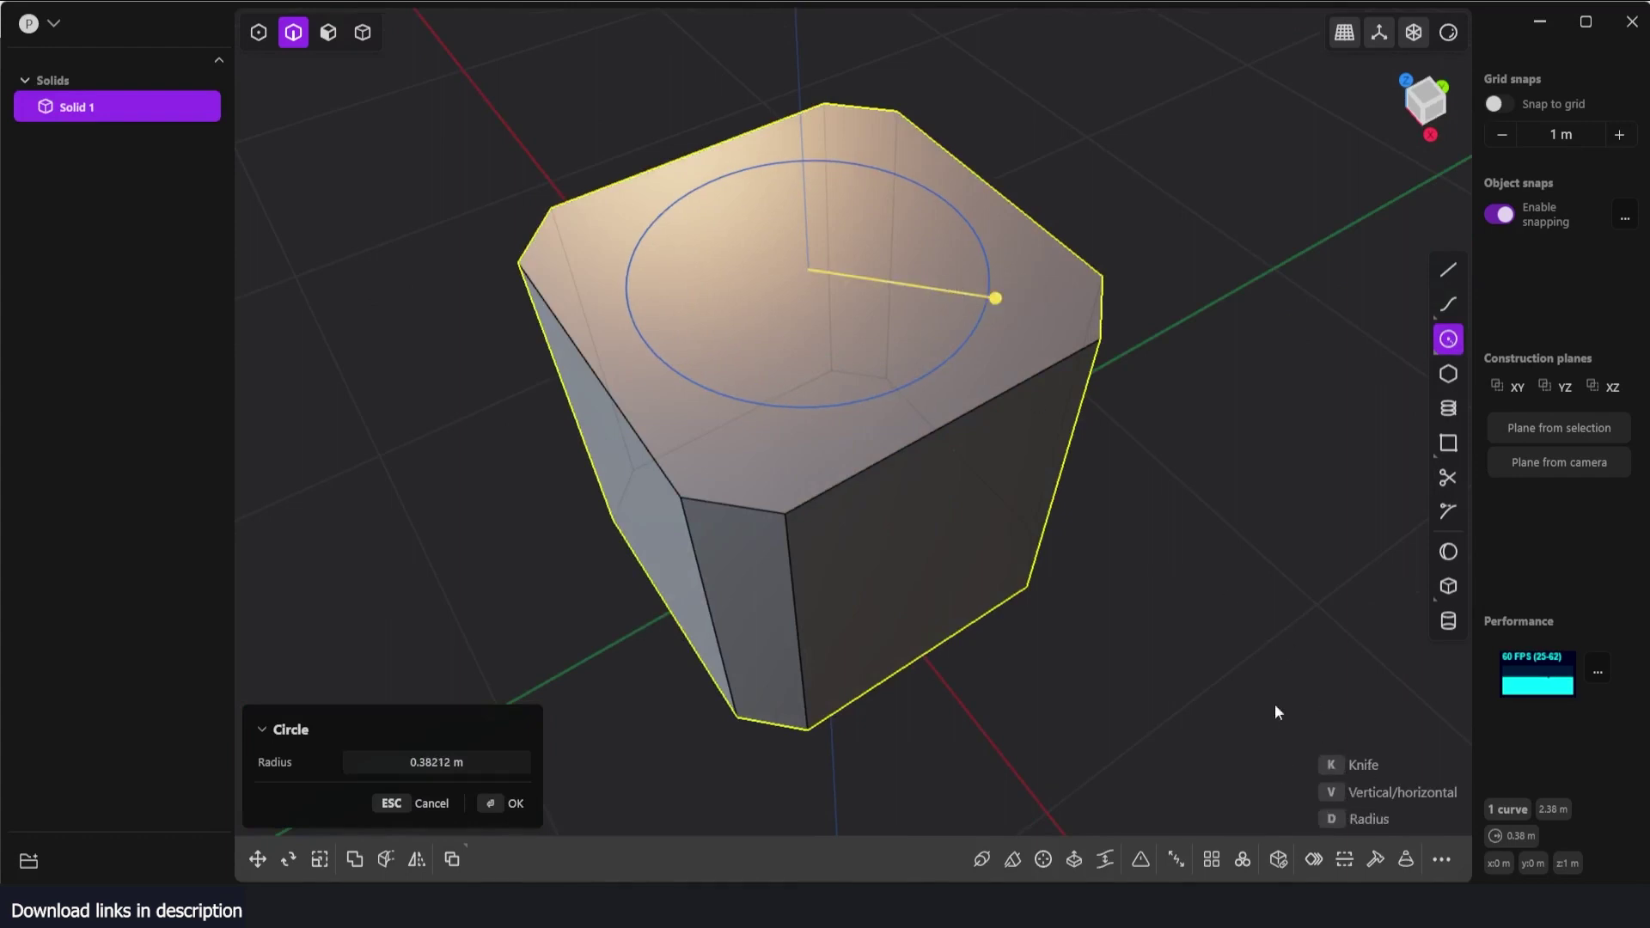
- Sink the circular top face about 0.043 m into the solid with Offset face
{"action": "left_click", "coordinate": [815, 339]}
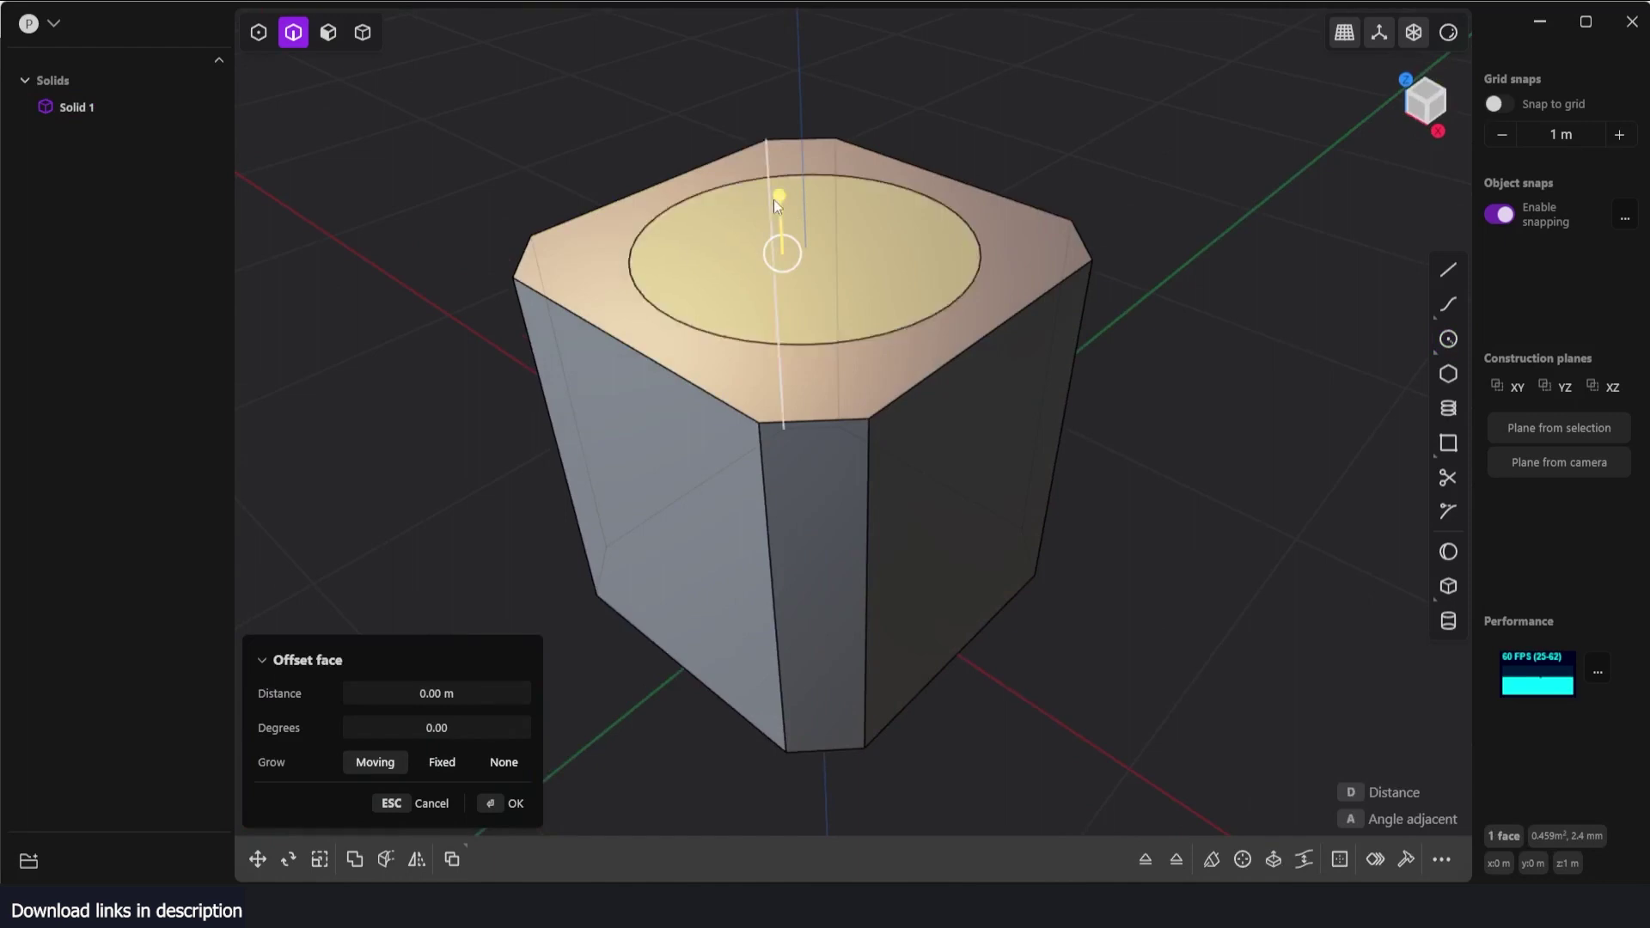
{"action": "left_click_drag", "start_coordinate": [782, 203], "coordinate": [782, 222]}
{"action": "scroll", "coordinate": [1083, 297], "scroll_direction": "up", "scroll_amount": 1}
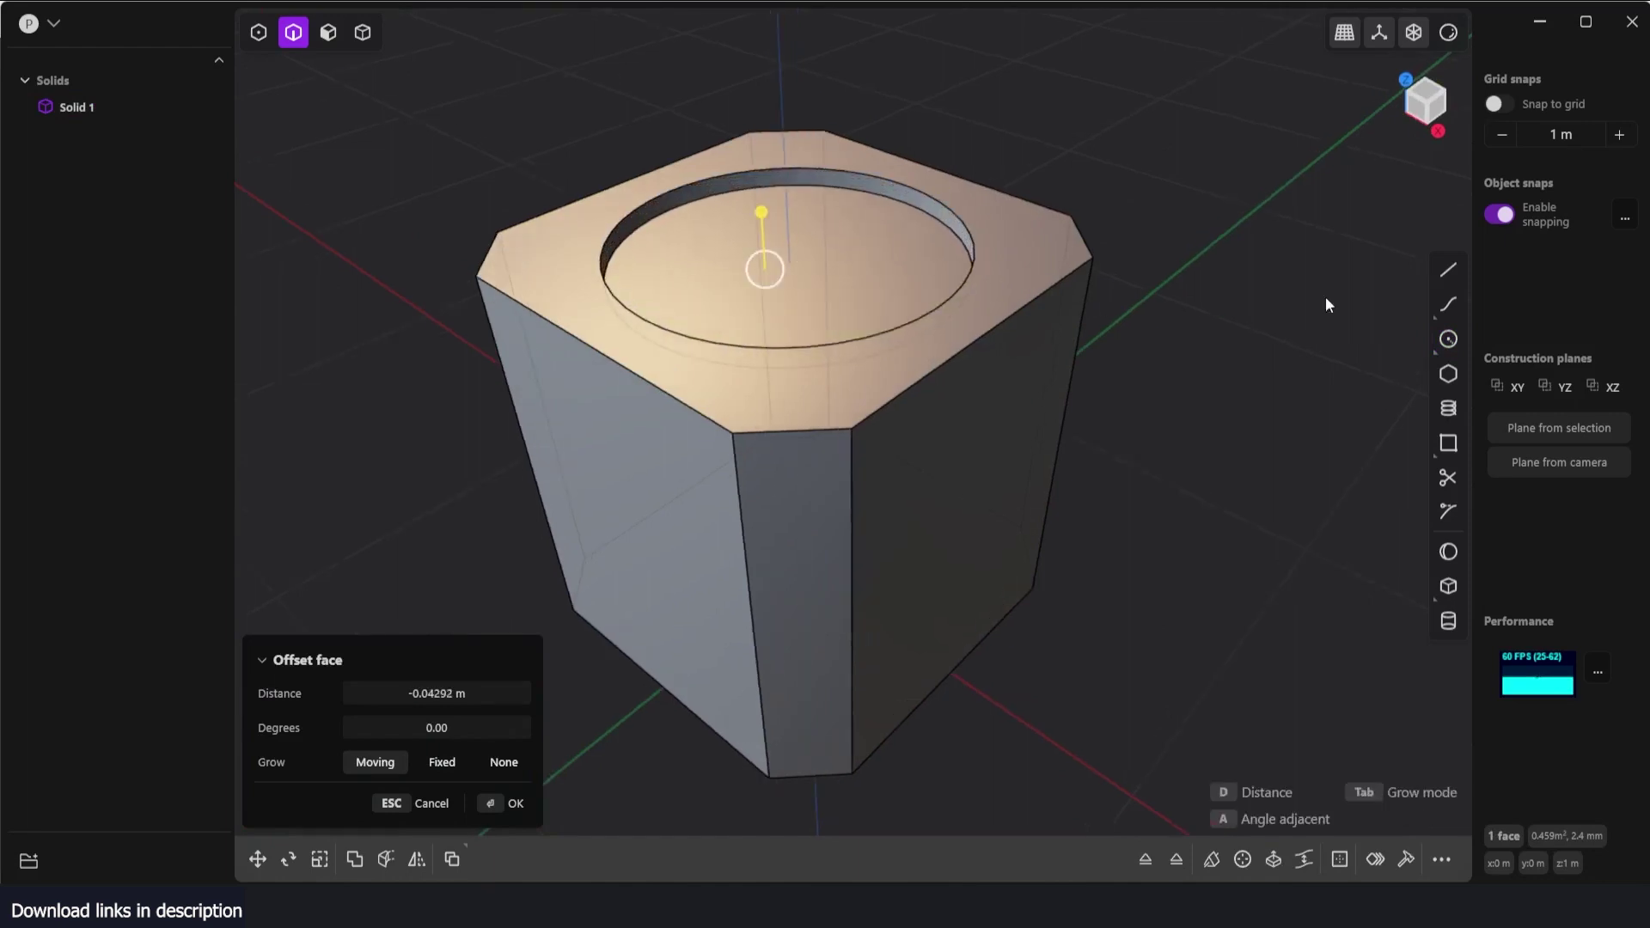
{"action": "key", "text": "Return"}
{"action": "key", "text": "Escape"}
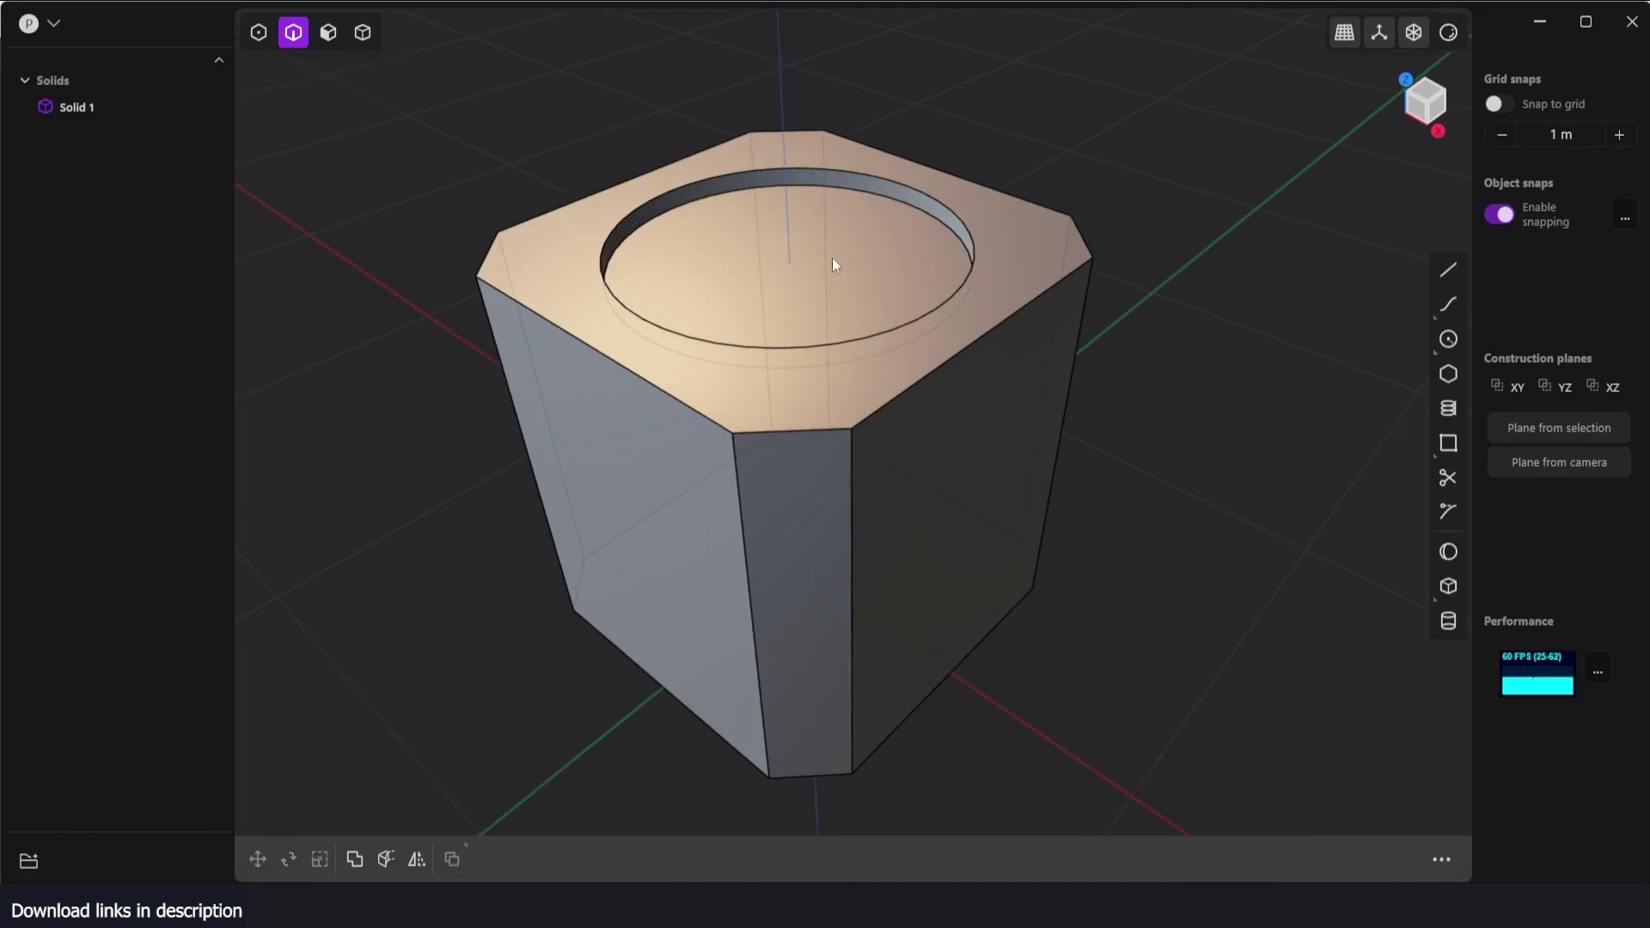
- Offset the outline of the recess's floor face inward by about 0.054 m to imprint a smaller concentric circle
{"action": "left_click", "coordinate": [323, 36]}
{"action": "left_click", "coordinate": [748, 246]}
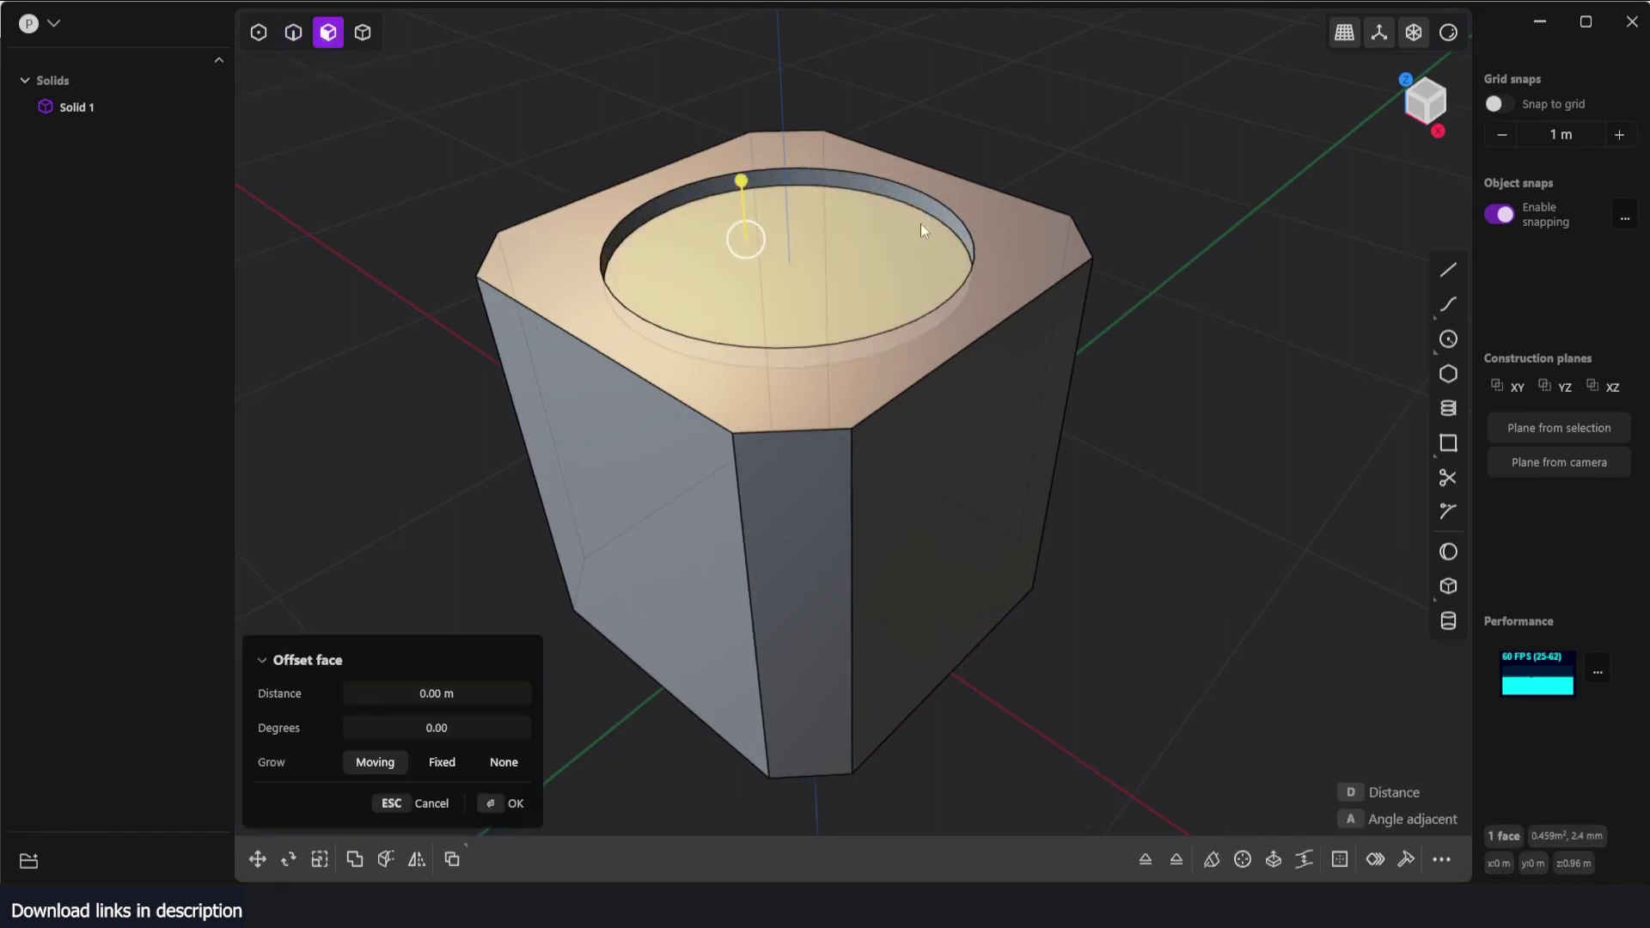
{"action": "middle_click_drag", "start_coordinate": [921, 225], "coordinate": [879, 257]}
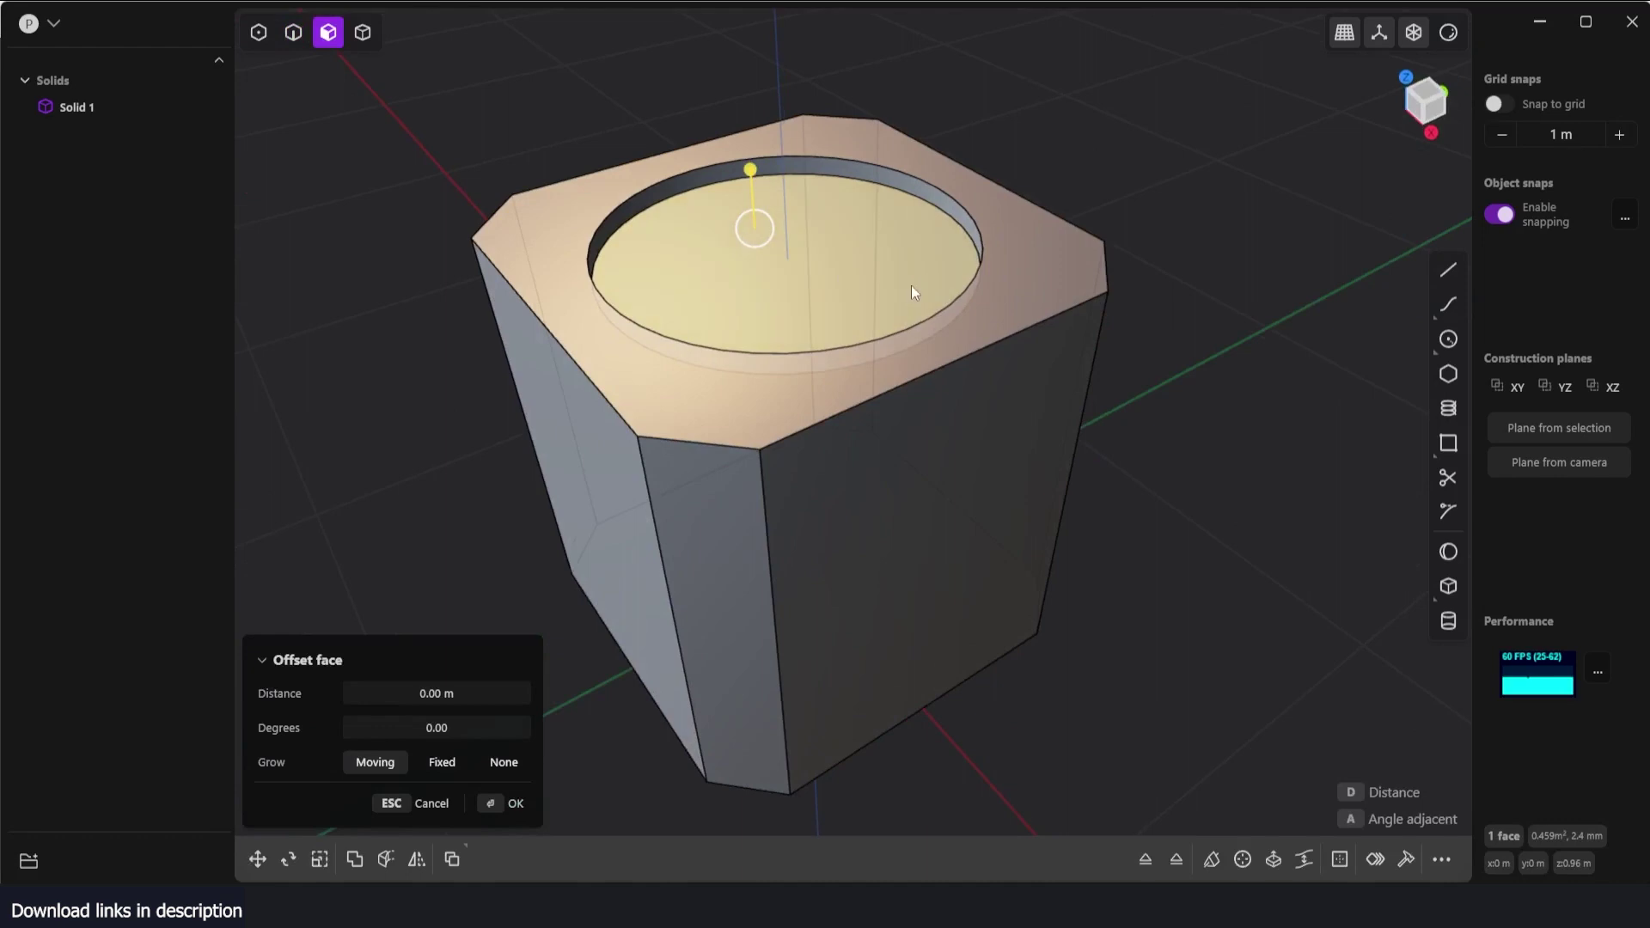
{"action": "key", "text": "o"}
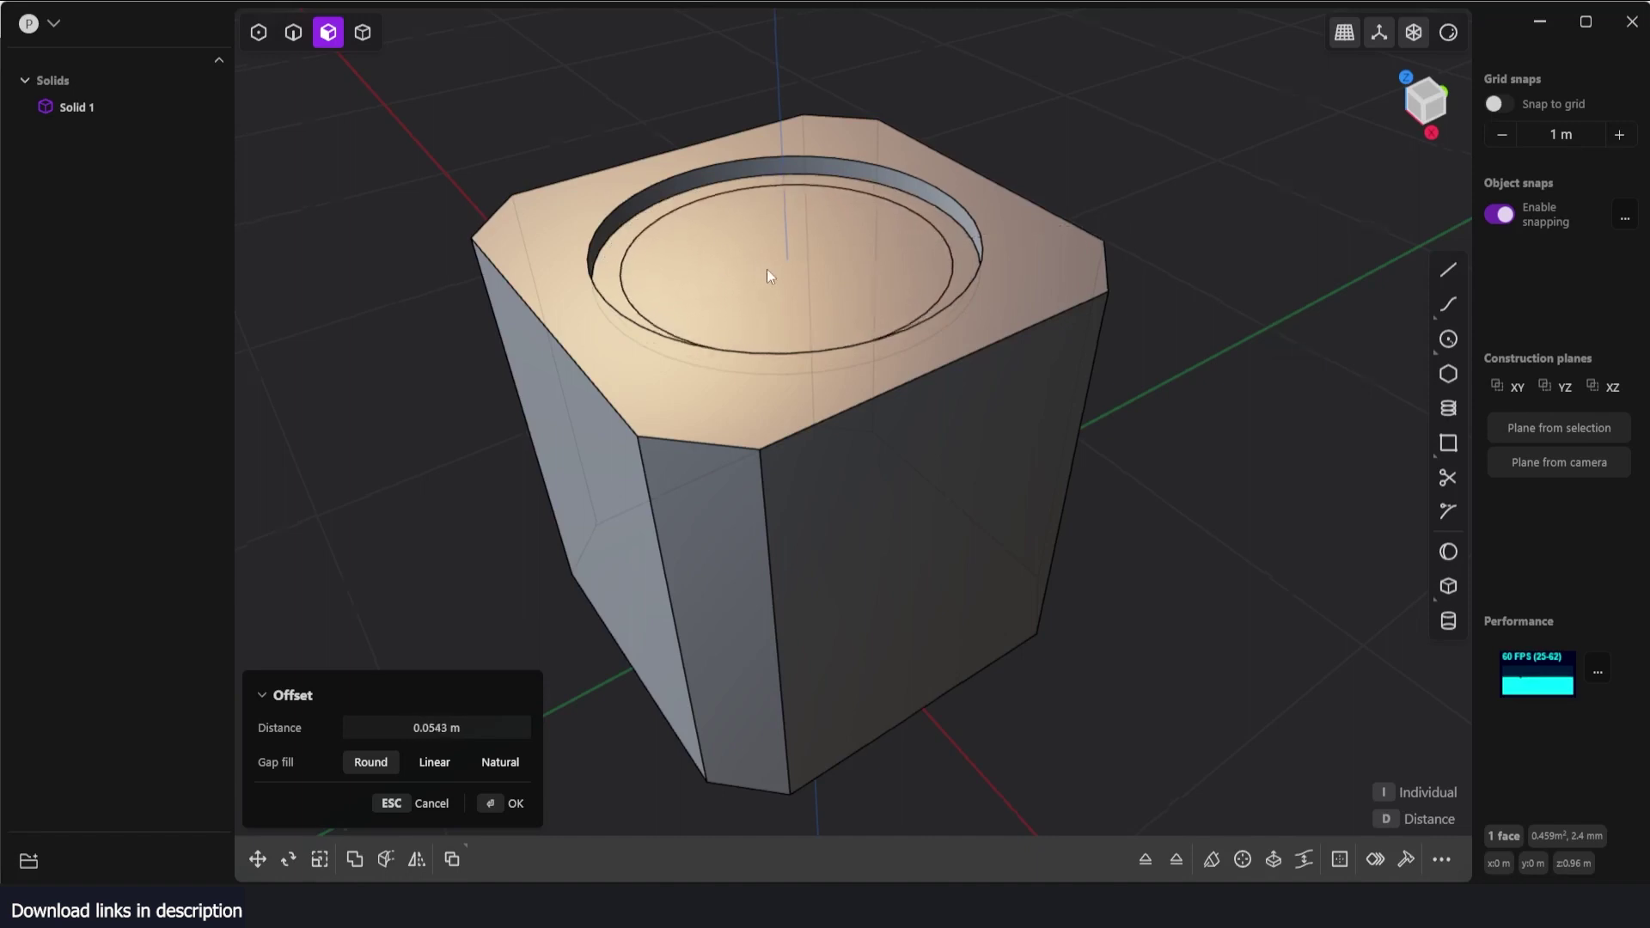
{"action": "middle_click_drag", "start_coordinate": [767, 270], "coordinate": [758, 299]}
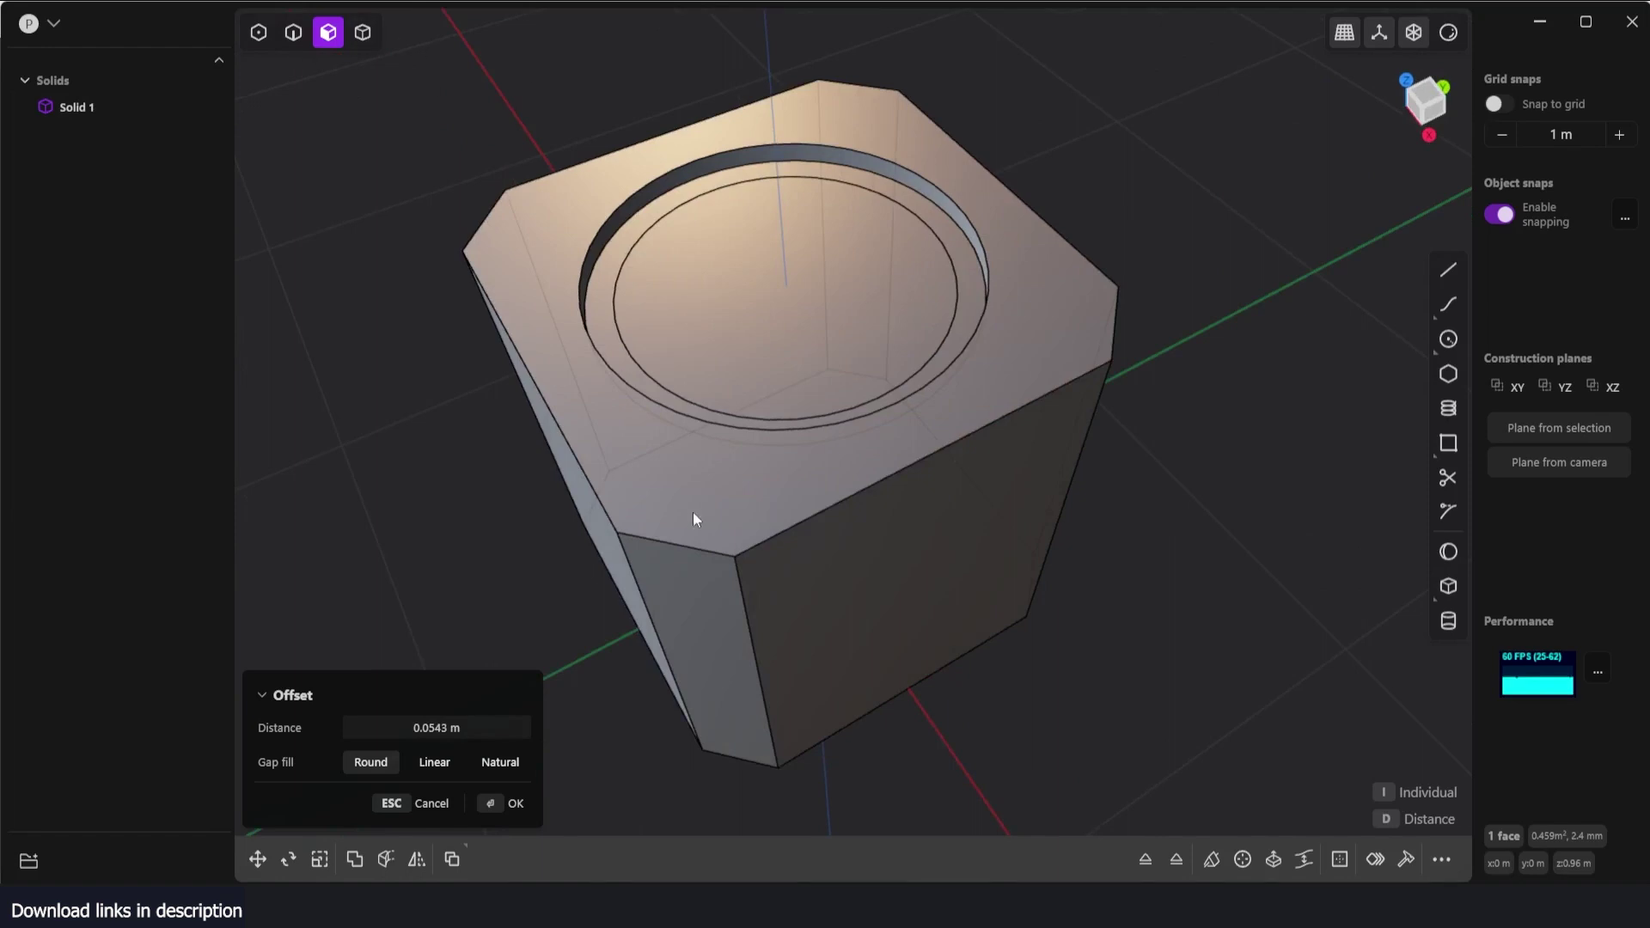
{"action": "key", "text": "Return"}
- Raise the inner circular face by about 0.054 m with Offset face to form a disc inside the recess
{"action": "left_click", "coordinate": [807, 320]}
{"action": "middle_click_drag", "start_coordinate": [806, 319], "coordinate": [854, 326]}
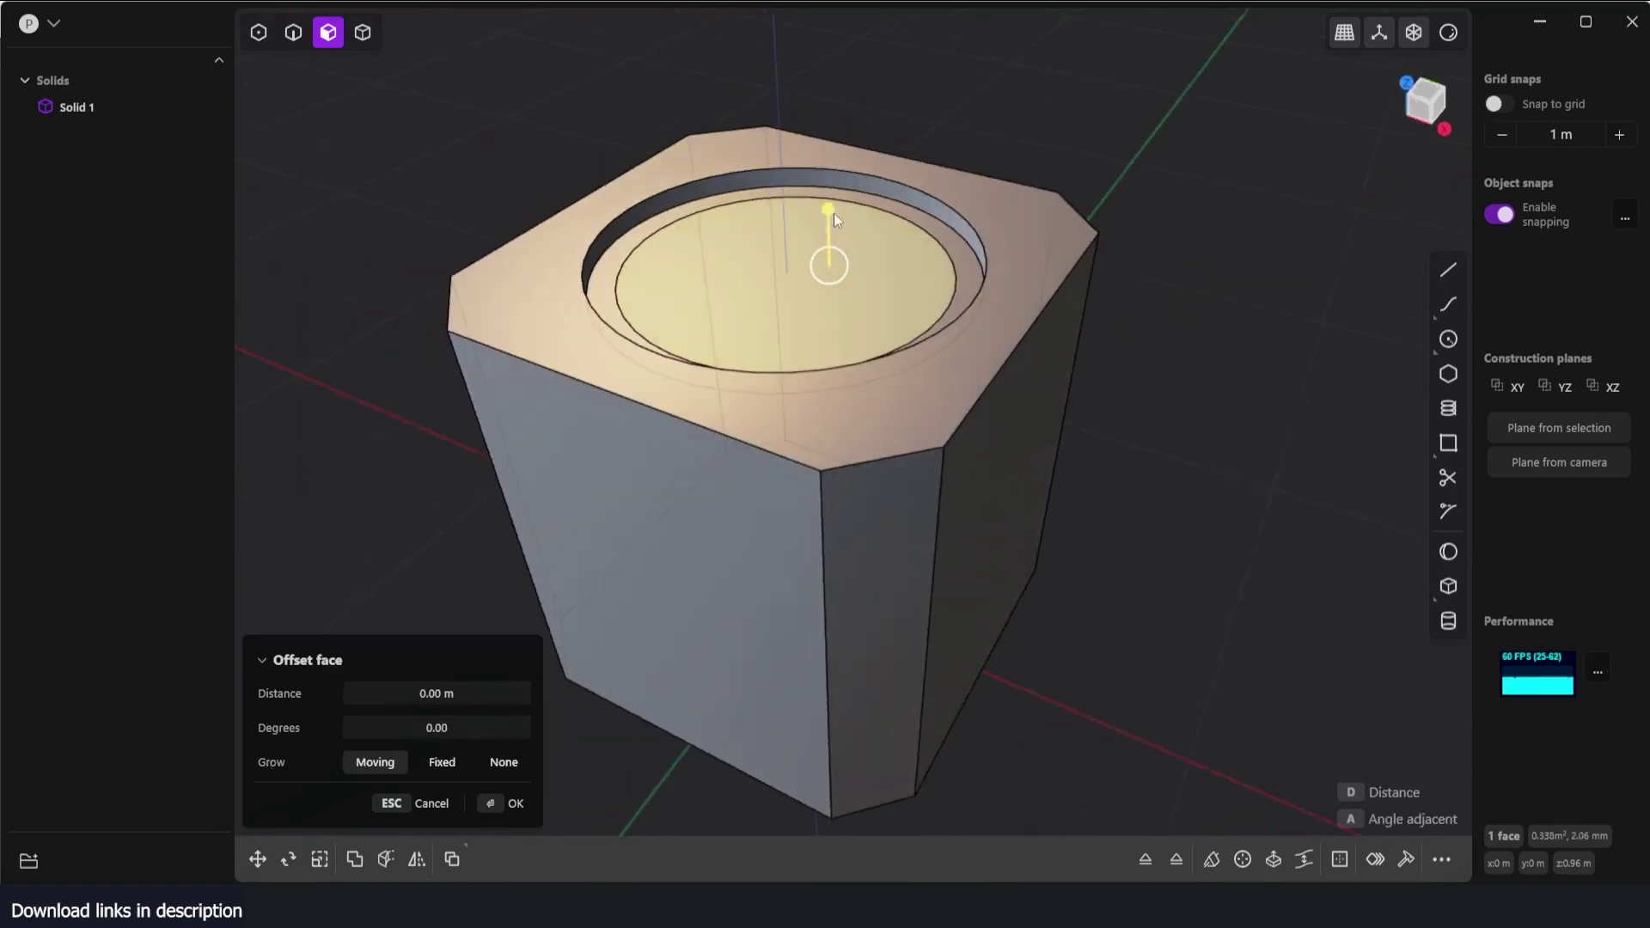
{"action": "left_click_drag", "start_coordinate": [828, 210], "coordinate": [829, 184]}
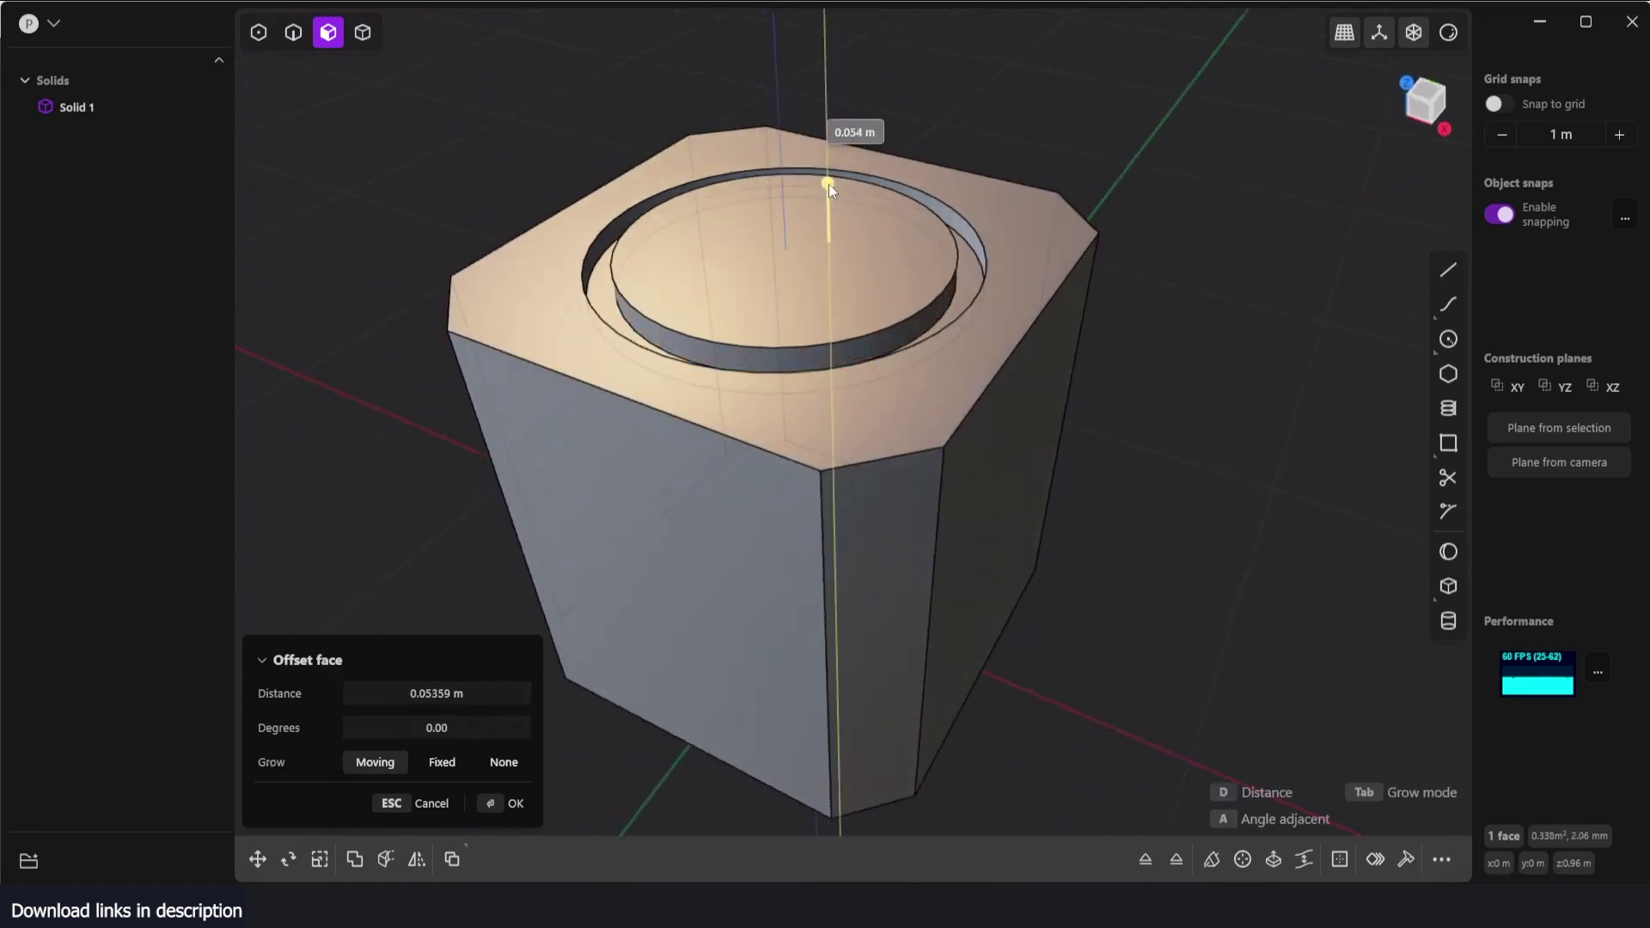
{"action": "mouse_move", "coordinate": [875, 311]}
{"action": "middle_mouse_down"}
{"action": "mouse_move", "coordinate": [899, 301]}
{"action": "mouse_move", "coordinate": [885, 304]}
{"action": "middle_mouse_up"}
{"action": "right_click", "coordinate": [452, 467]}
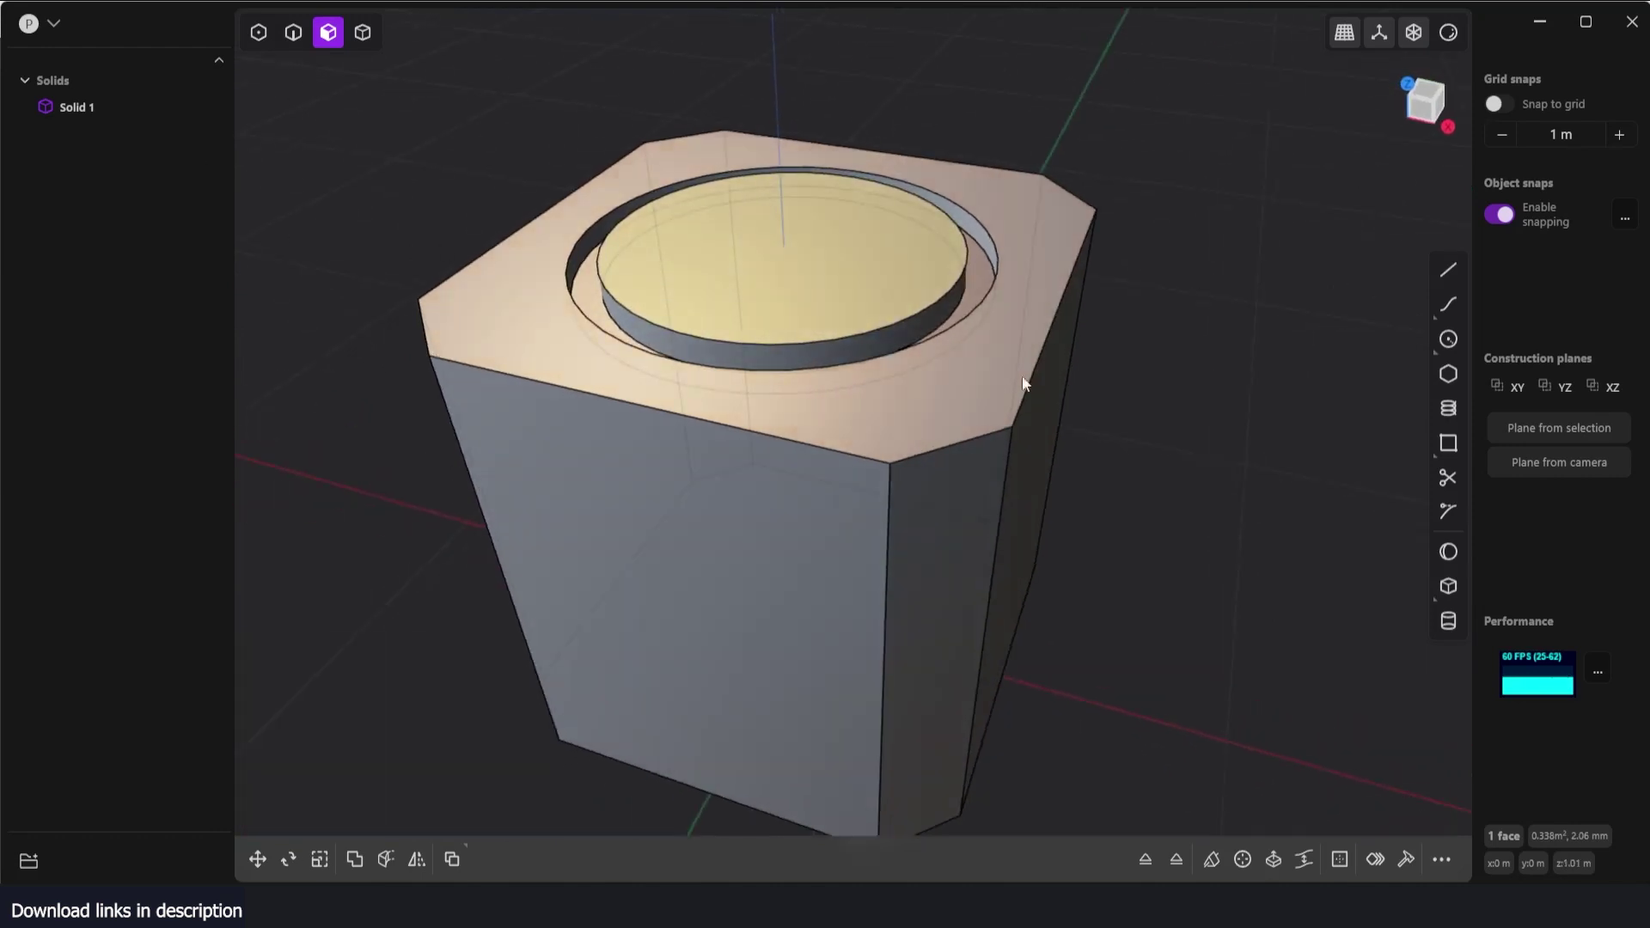
- Chamfer the upper circular edge of the raised disc
{"action": "left_click", "coordinate": [293, 32]}
{"action": "left_click", "coordinate": [869, 336]}
{"action": "key", "text": "f"}
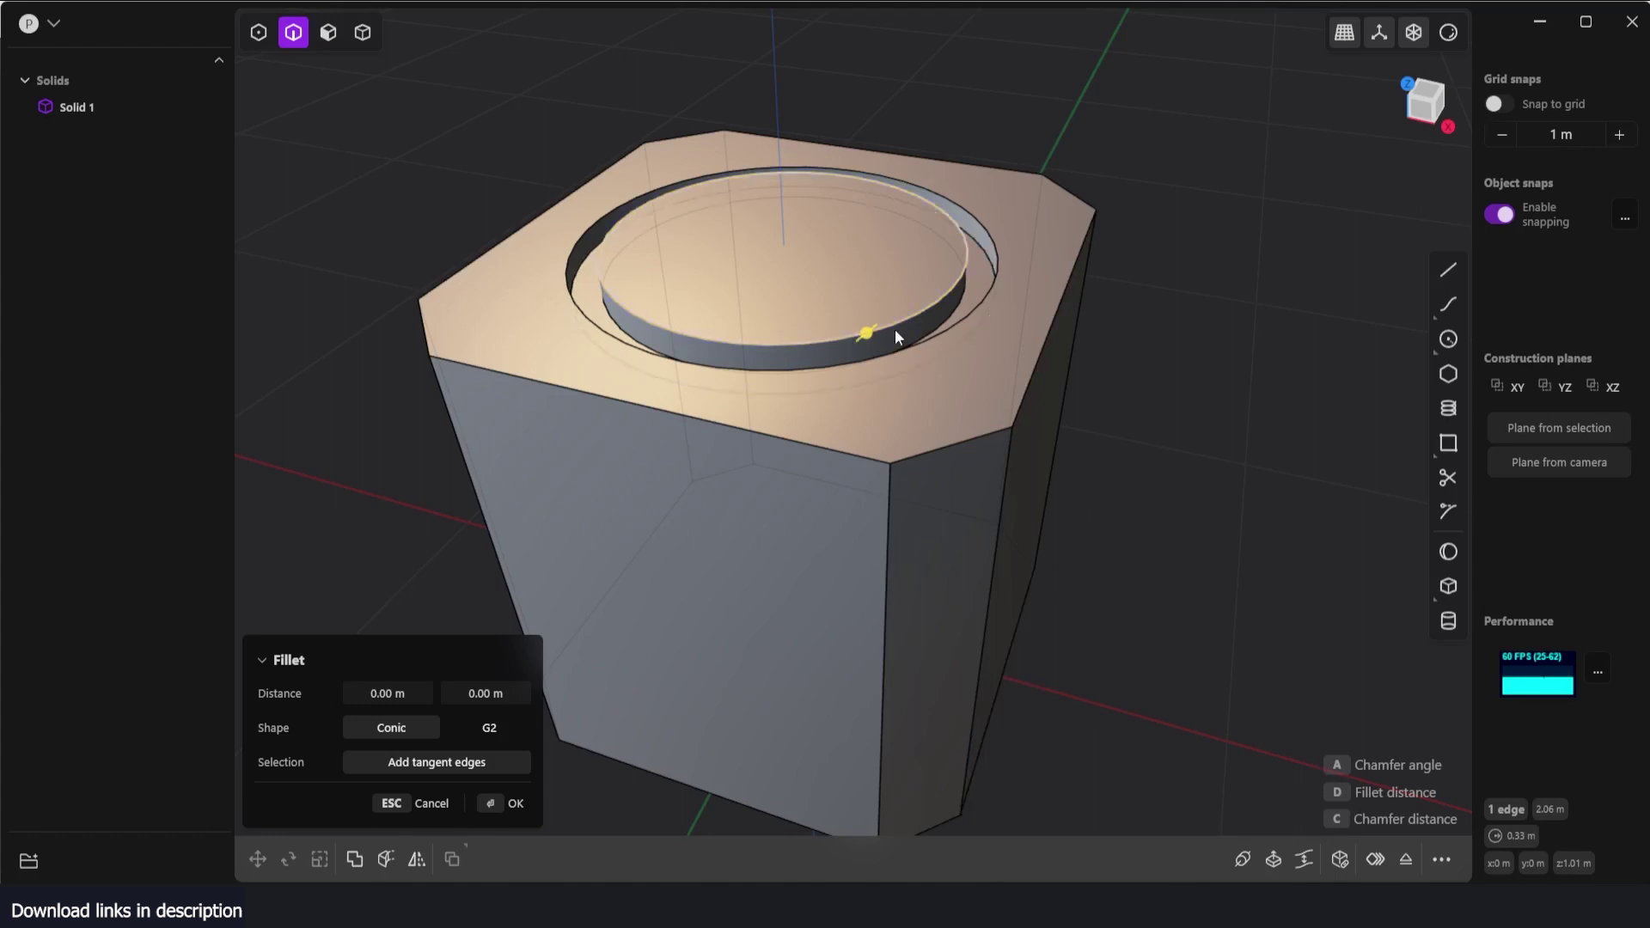
{"action": "mouse_move", "coordinate": [898, 333]}
{"action": "left_mouse_down"}
{"action": "mouse_move", "coordinate": [930, 313]}
{"action": "mouse_move", "coordinate": [915, 310]}
{"action": "left_mouse_up"}
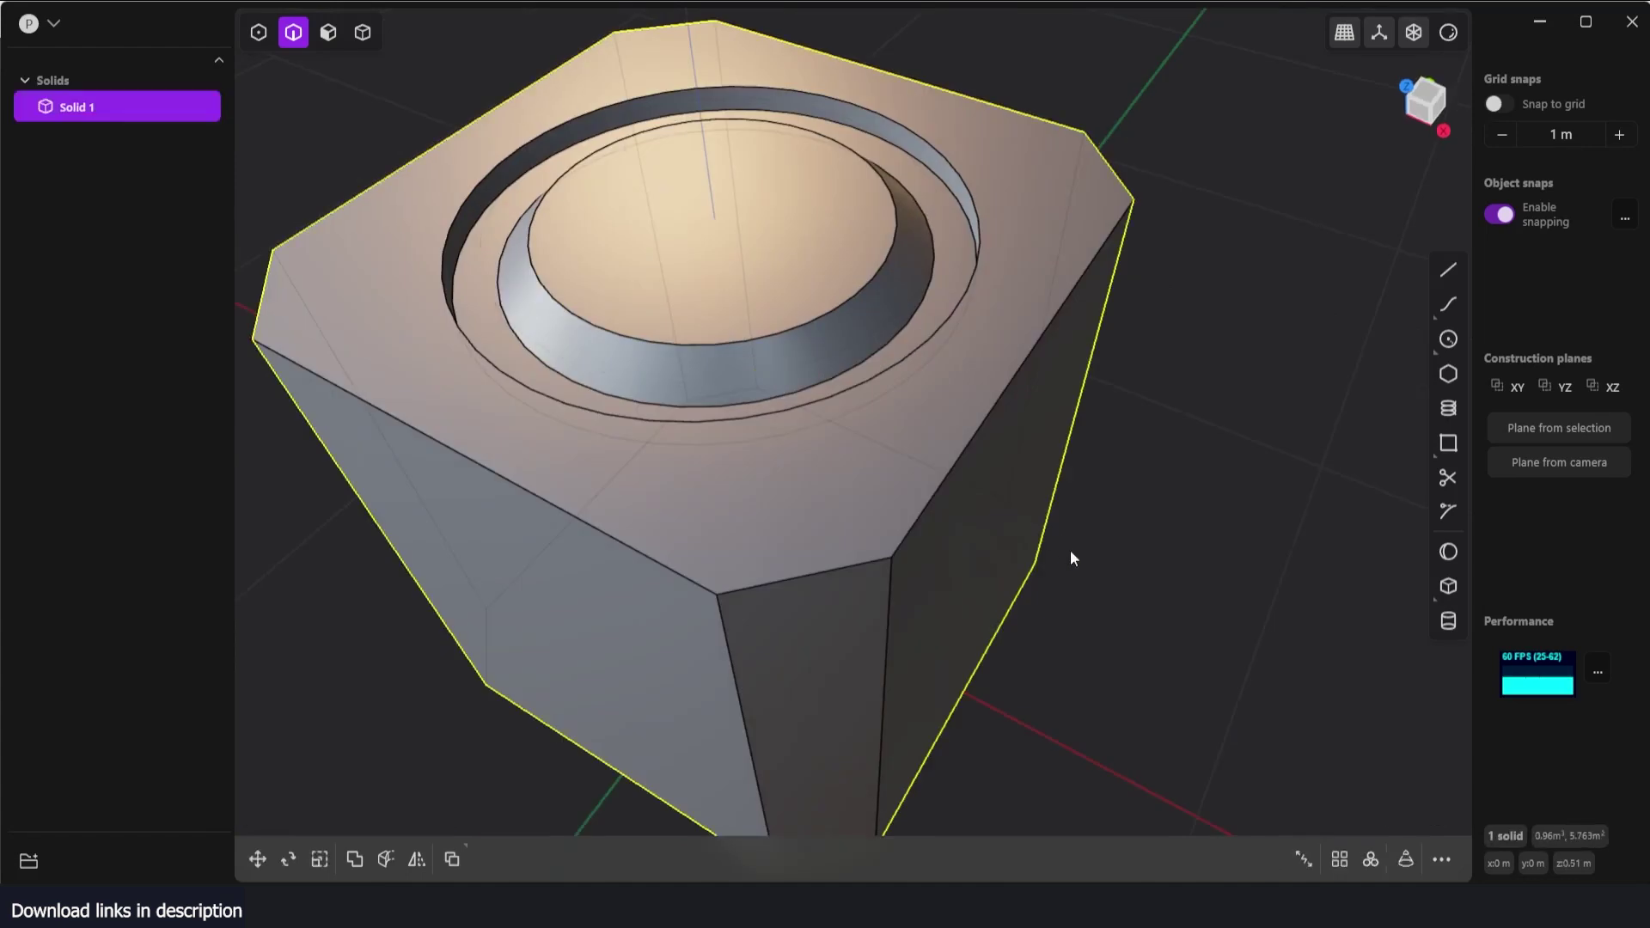
- Switch to Snipping Tool to examine the crate reference image and return to the model
{"action": "middle_click_drag", "start_coordinate": [1070, 550], "coordinate": [918, 401]}
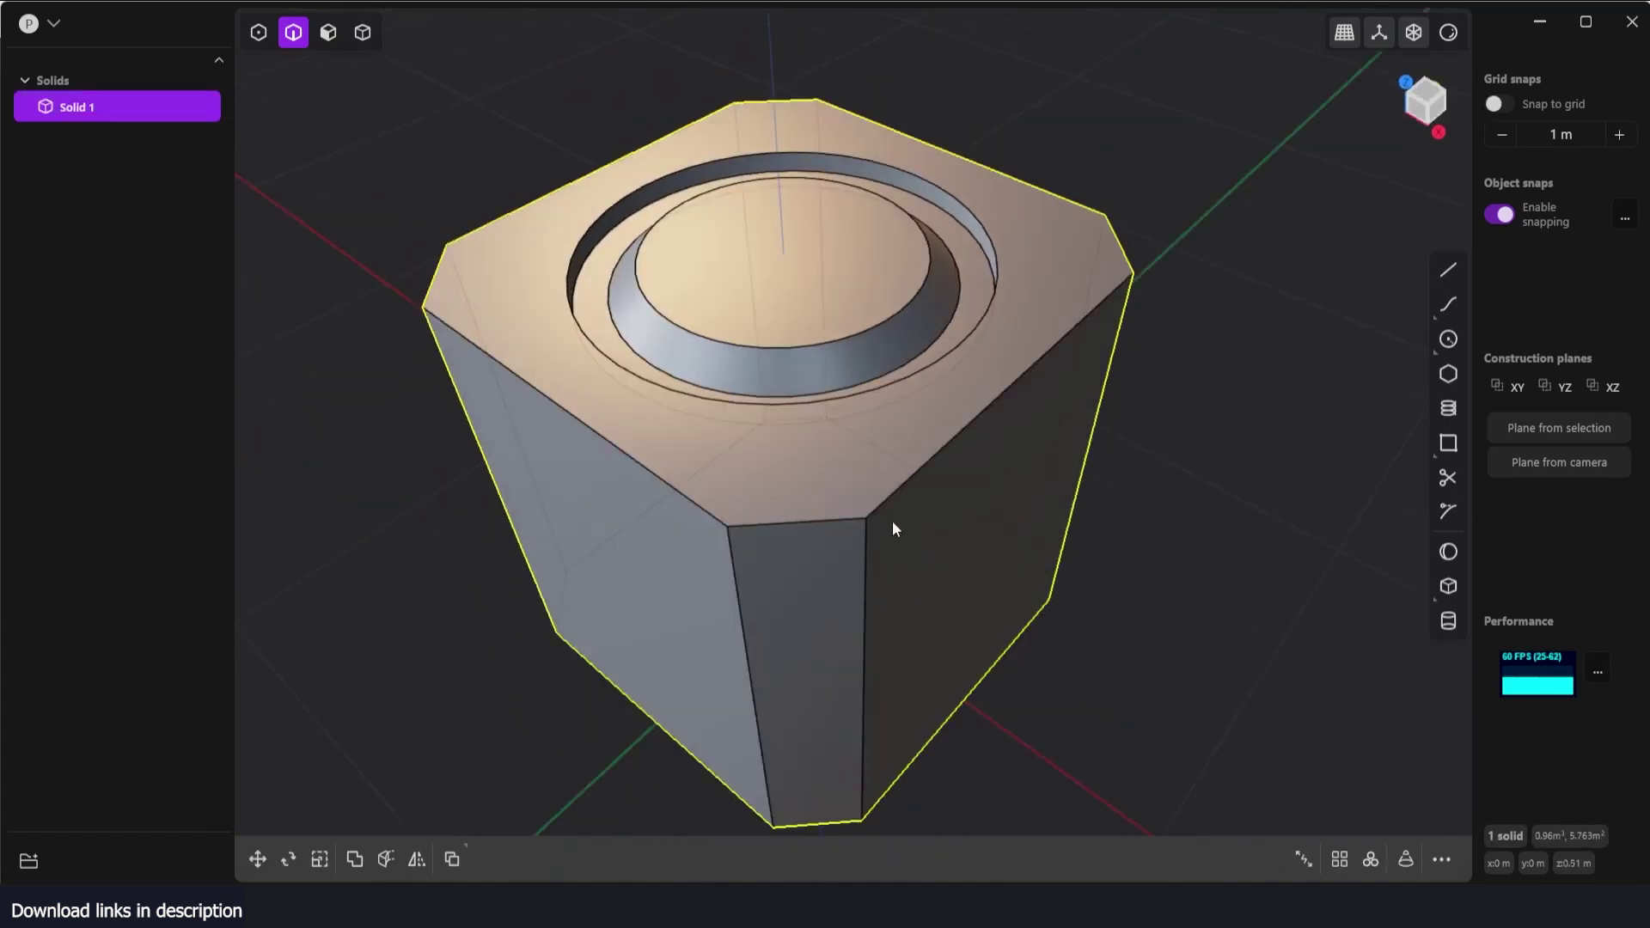
{"action": "key", "text": "alt+Tab"}
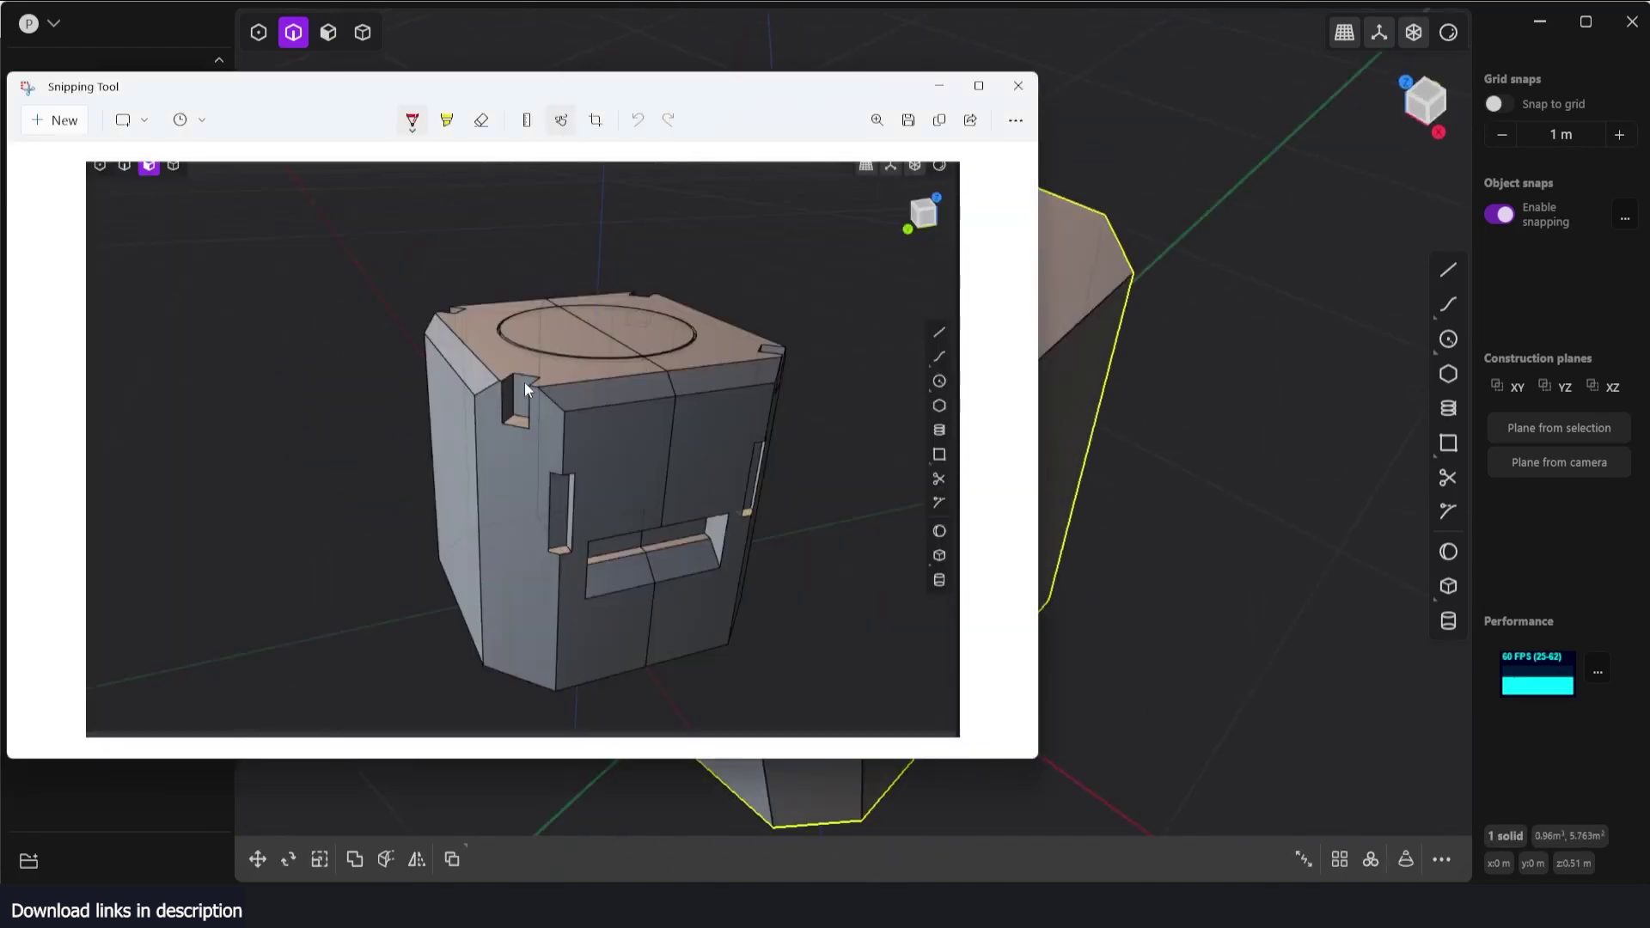
{"action": "left_click", "coordinate": [939, 85]}
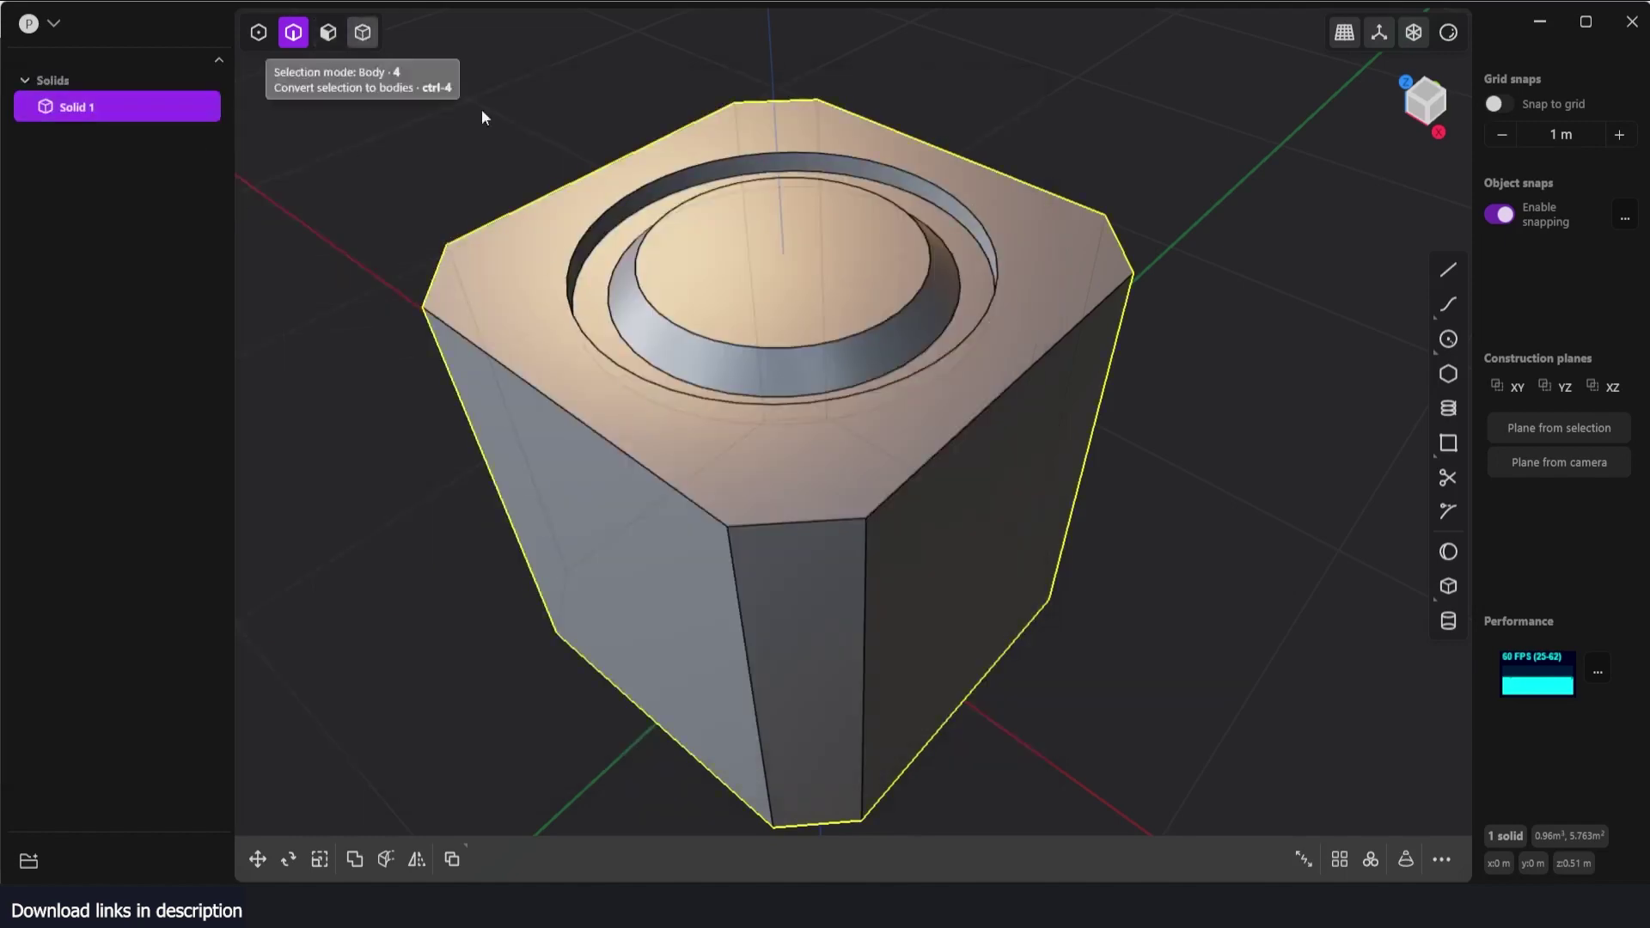
- Create a separate low box beside the crate, about 0.246 m wide and 0.153 m long, working from the top view
{"action": "left_click", "coordinate": [1448, 588]}
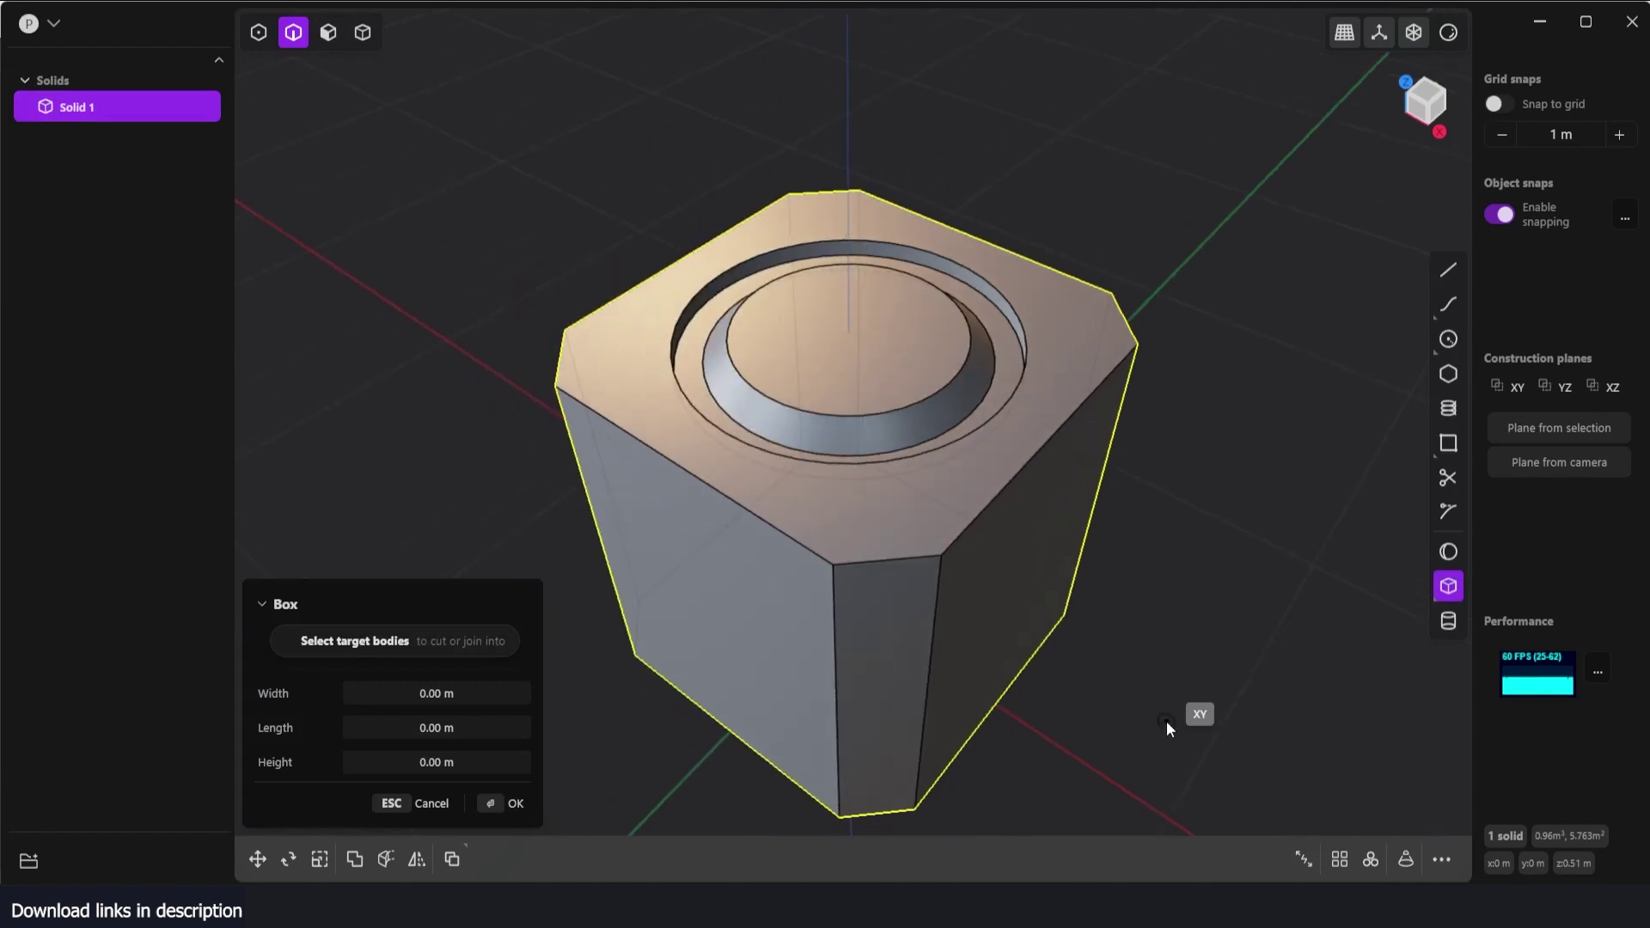
{"action": "key", "text": "7"}
{"action": "left_click", "coordinate": [1153, 452]}
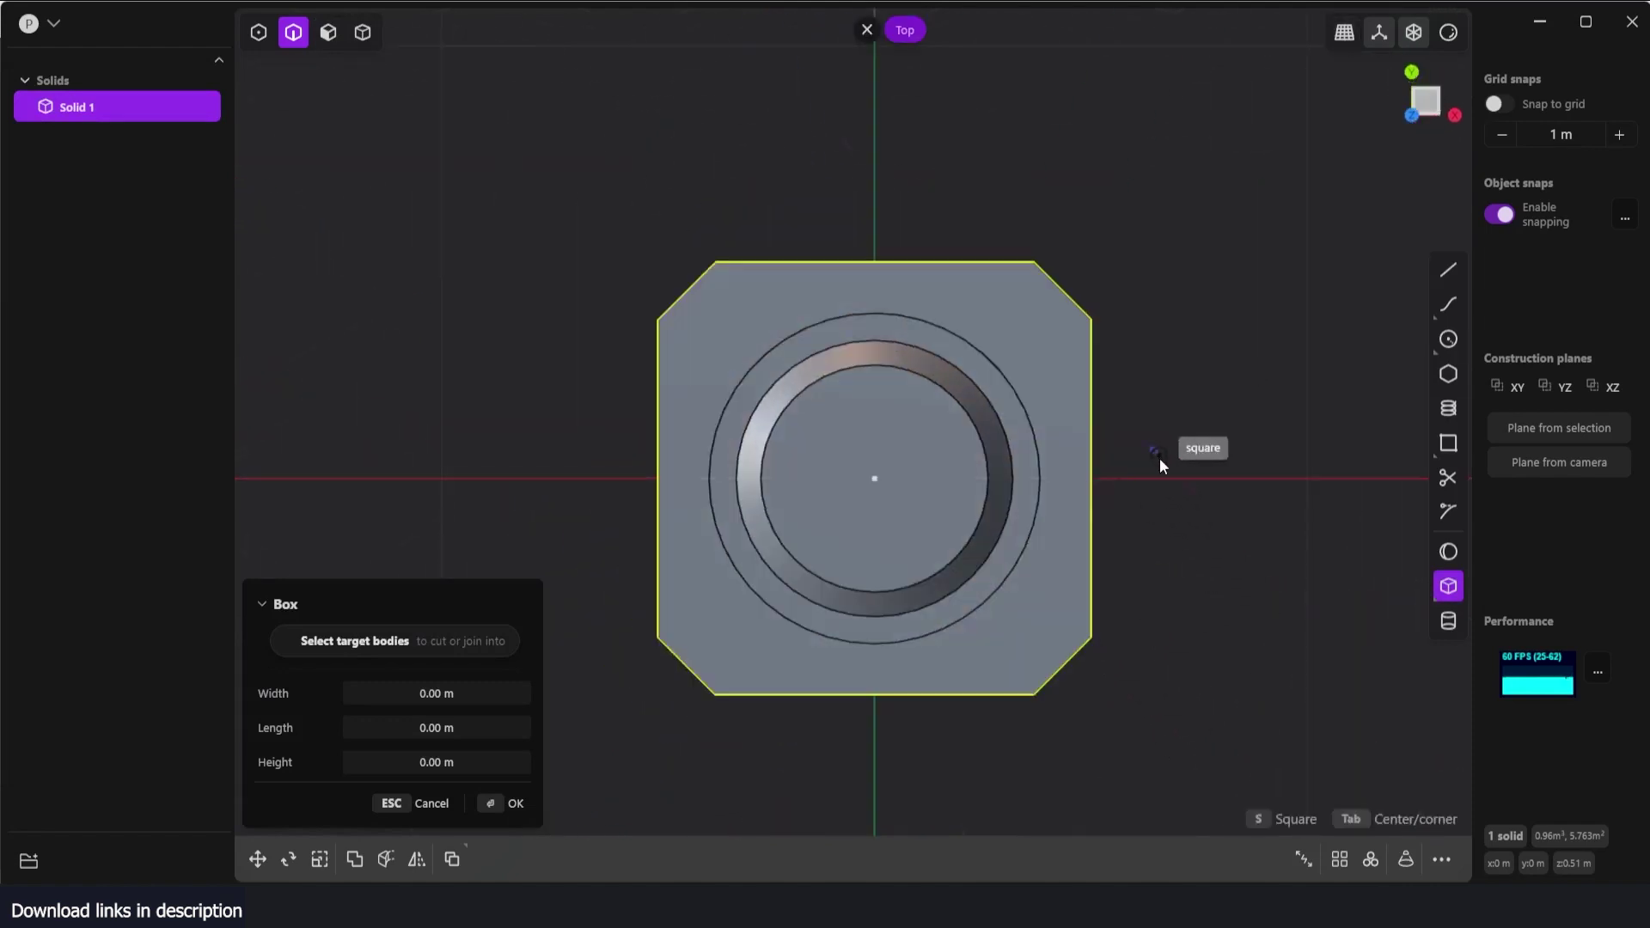
{"action": "left_click", "coordinate": [1258, 513]}
{"action": "middle_click_drag", "start_coordinate": [1255, 574], "coordinate": [1229, 404]}
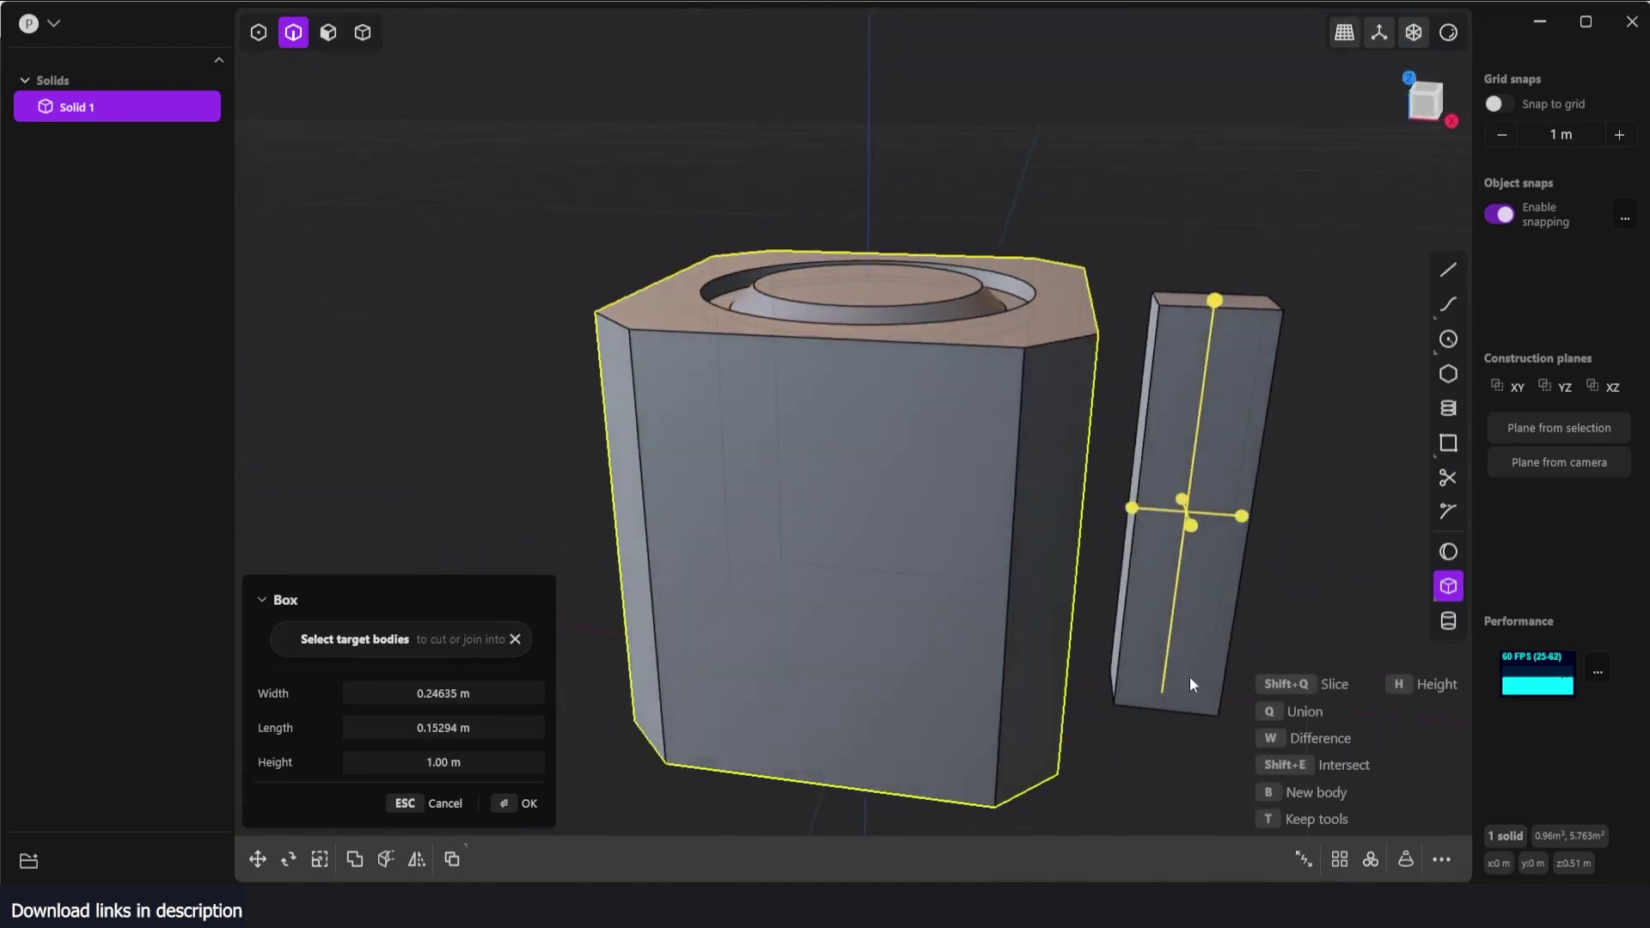
{"action": "left_click_drag", "start_coordinate": [1215, 302], "coordinate": [1167, 644]}
{"action": "key", "text": "Return"}
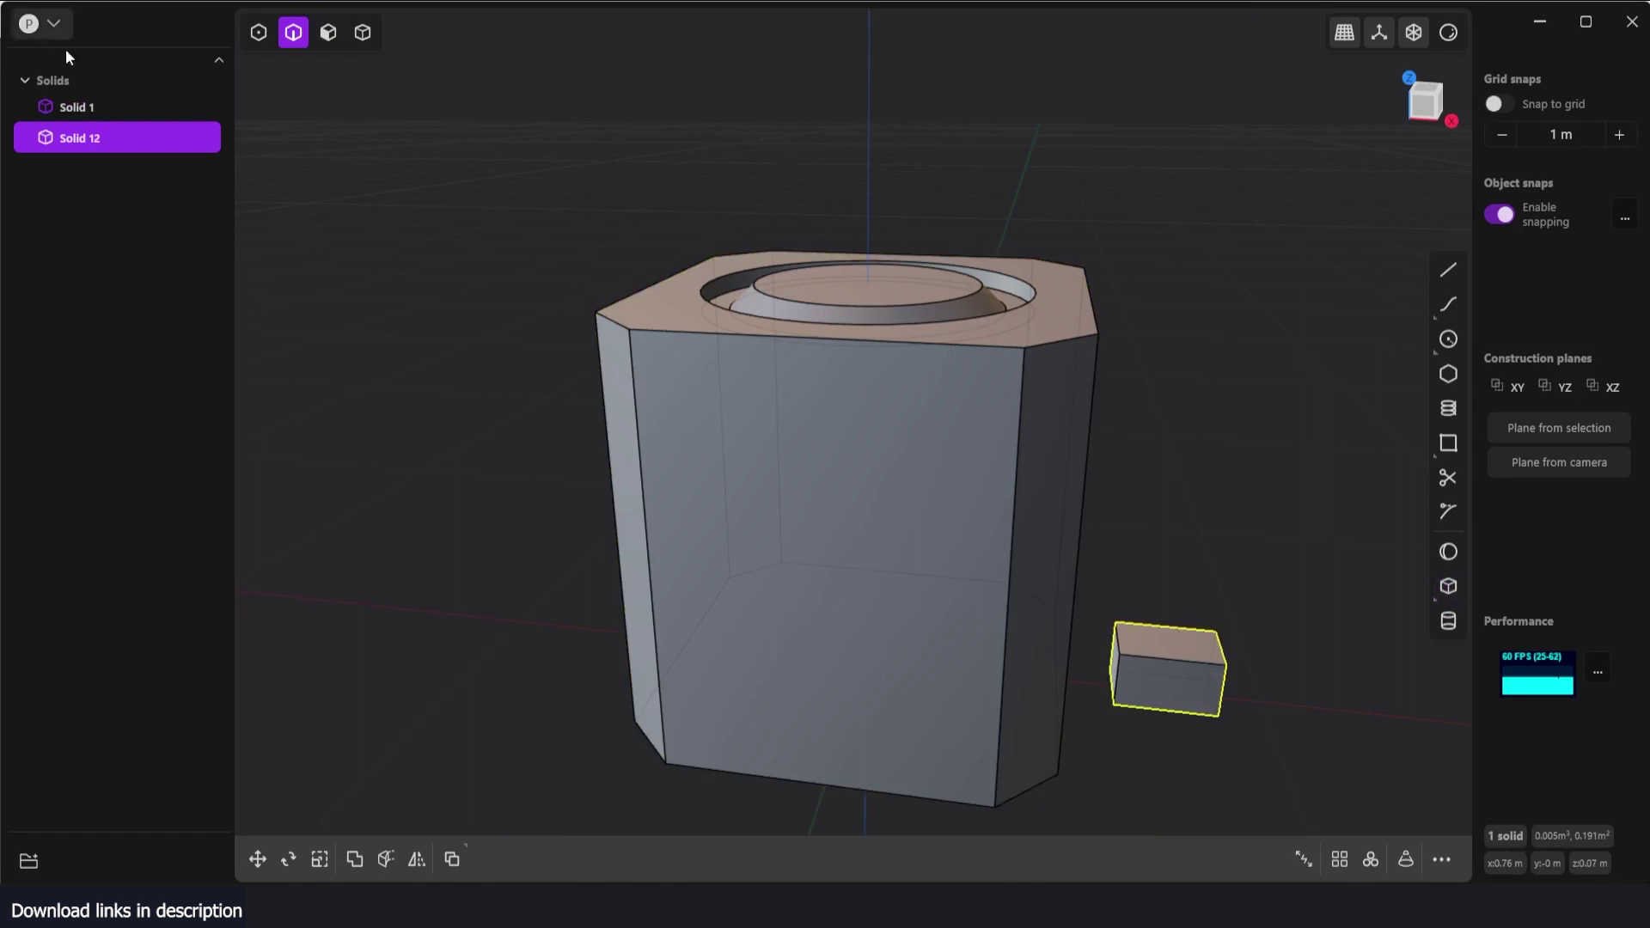
- Move the small box up to the crate's upper side edge and rotate it about 37° around the Y axis
{"action": "left_click", "coordinate": [257, 859]}
{"action": "left_click_drag", "start_coordinate": [1170, 612], "coordinate": [1220, 246]}
{"action": "left_click_drag", "start_coordinate": [1283, 307], "coordinate": [1158, 295]}
{"action": "key", "text": "r"}
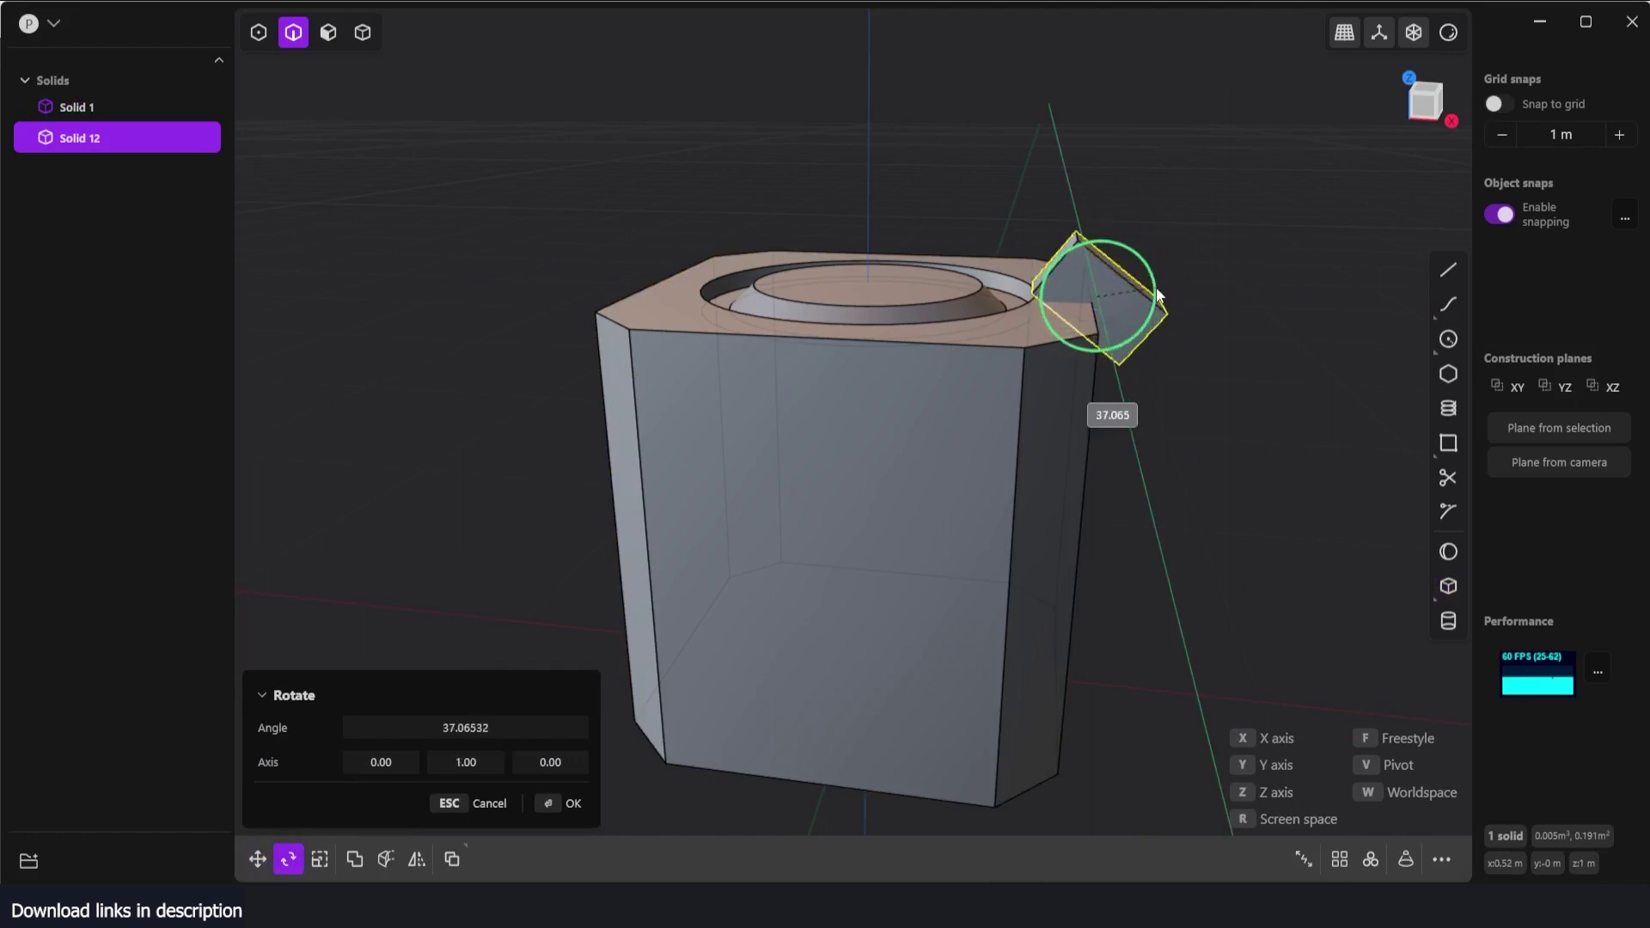
- Shift the tilted box into the crate's upper edge by about -0.036 m in X and -0.048 m in Z
{"action": "key", "text": "g"}
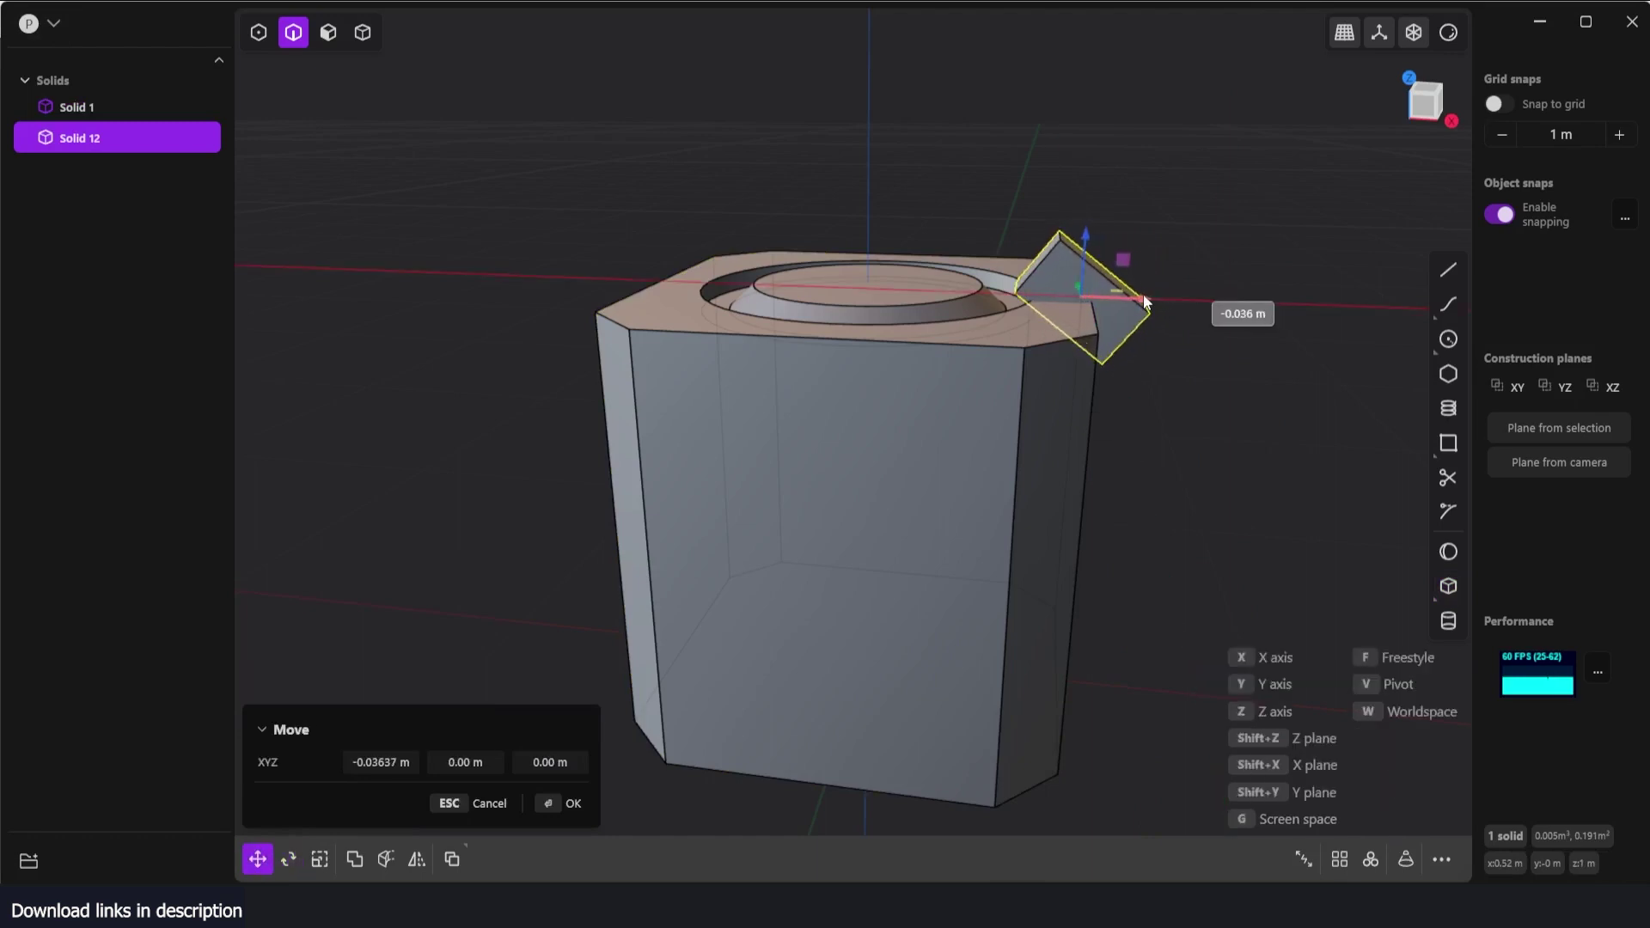
{"action": "middle_click_drag", "start_coordinate": [1157, 293], "coordinate": [660, 318]}
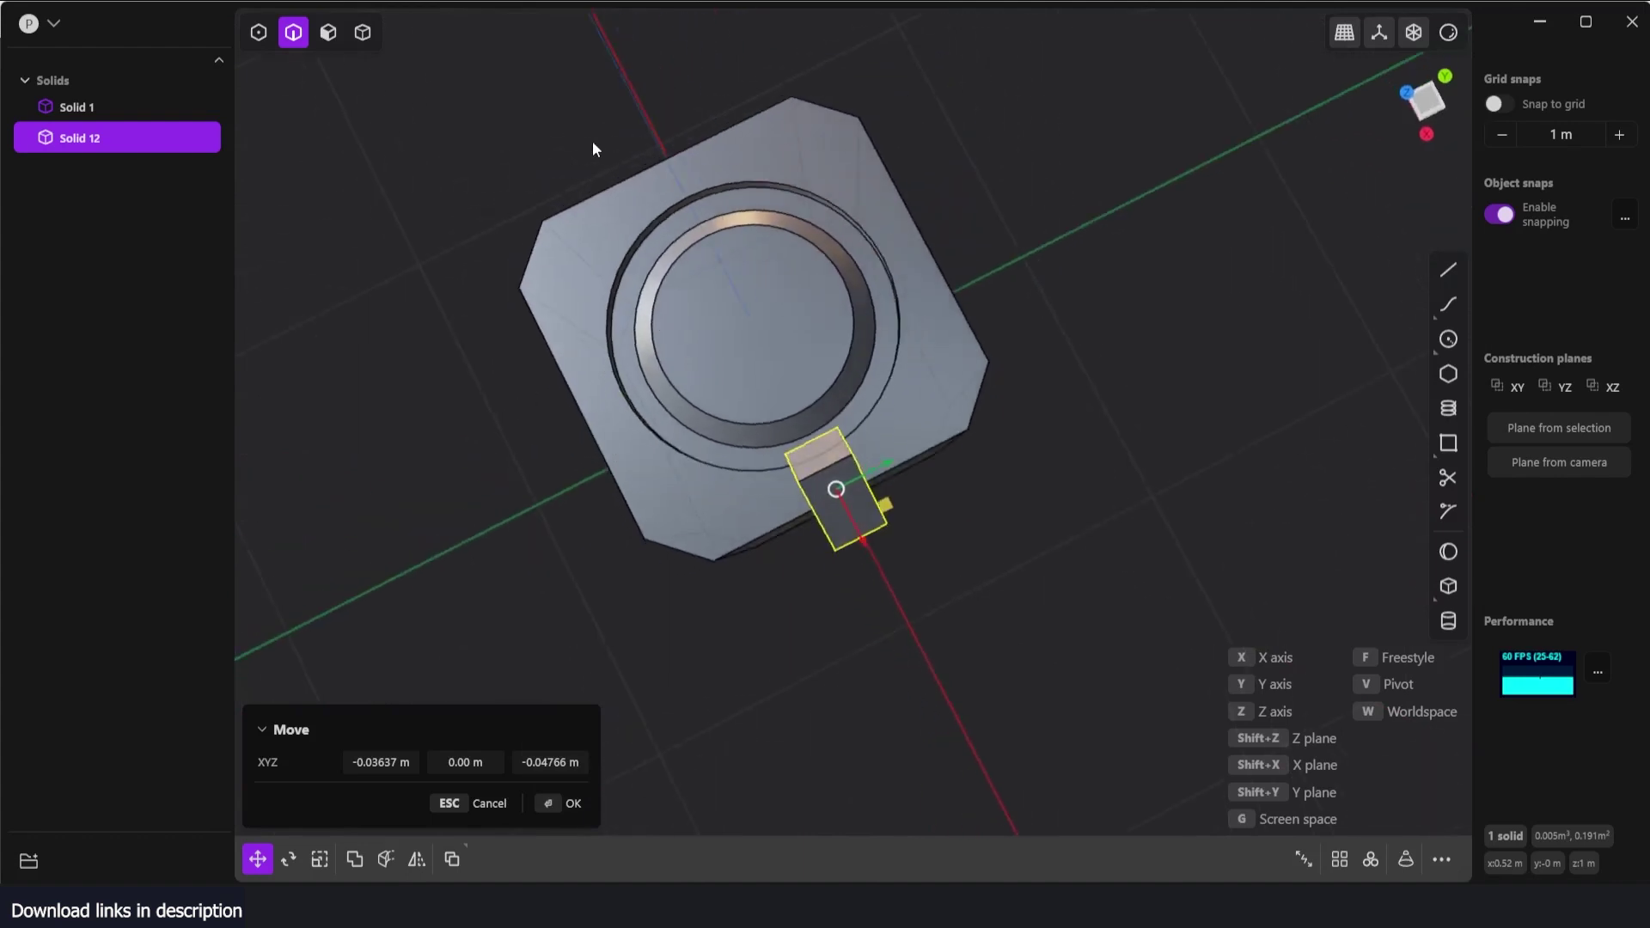
{"action": "scroll", "coordinate": [1003, 524], "scroll_direction": "down", "scroll_amount": 1}
{"action": "key", "text": "KP_7"}
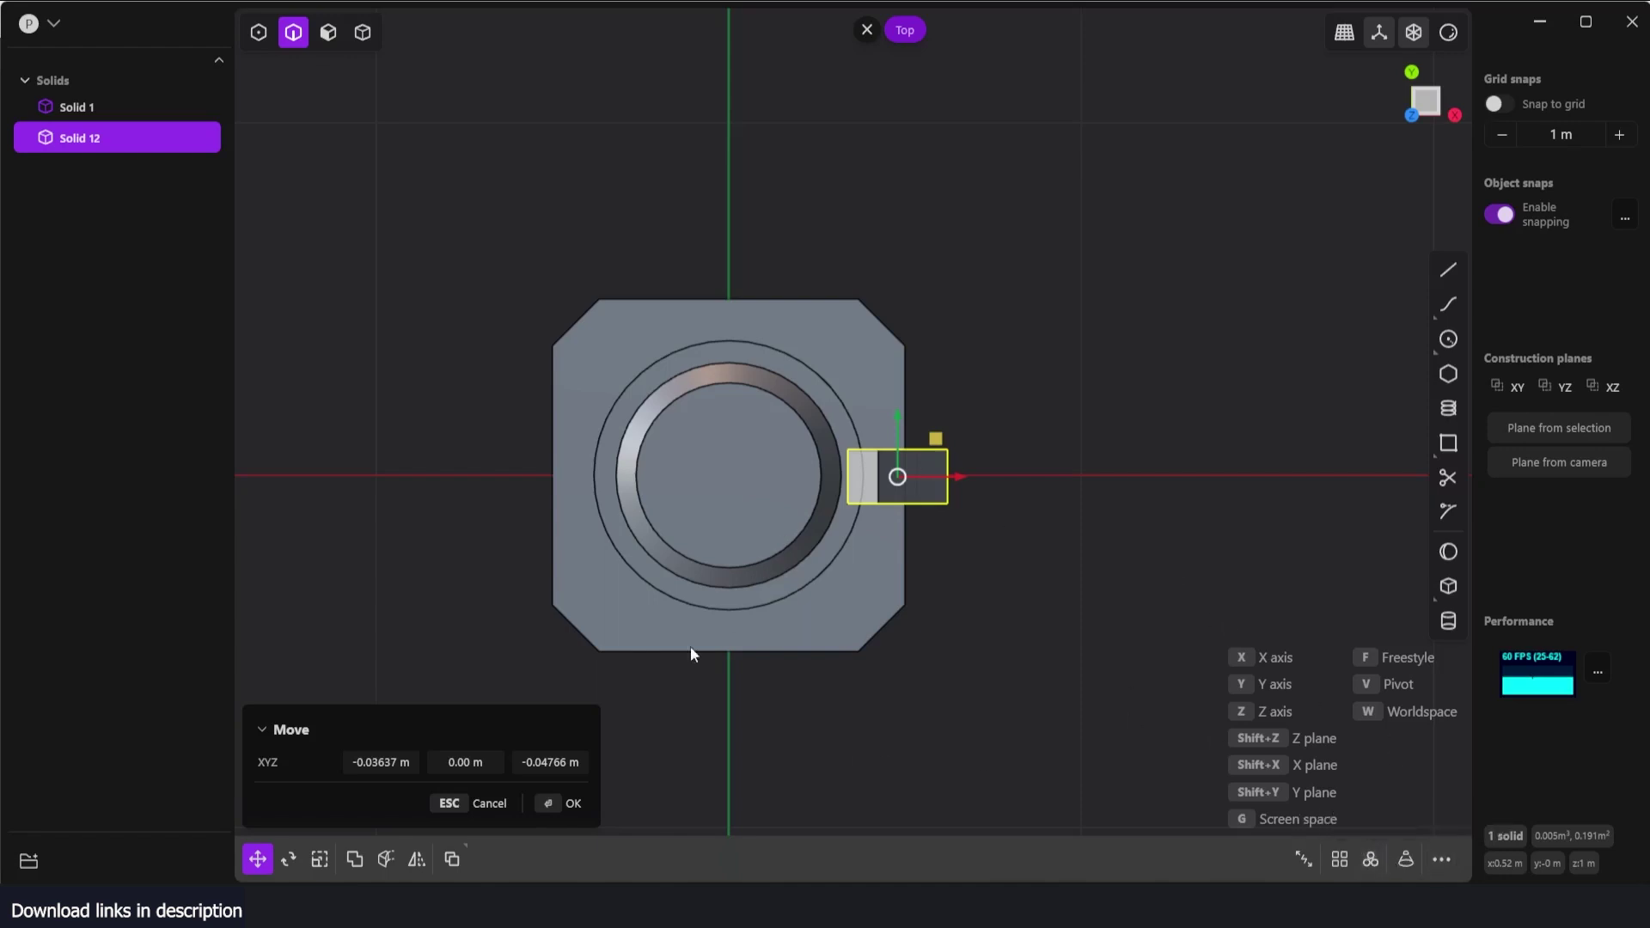
{"action": "right_click", "coordinate": [1135, 538]}
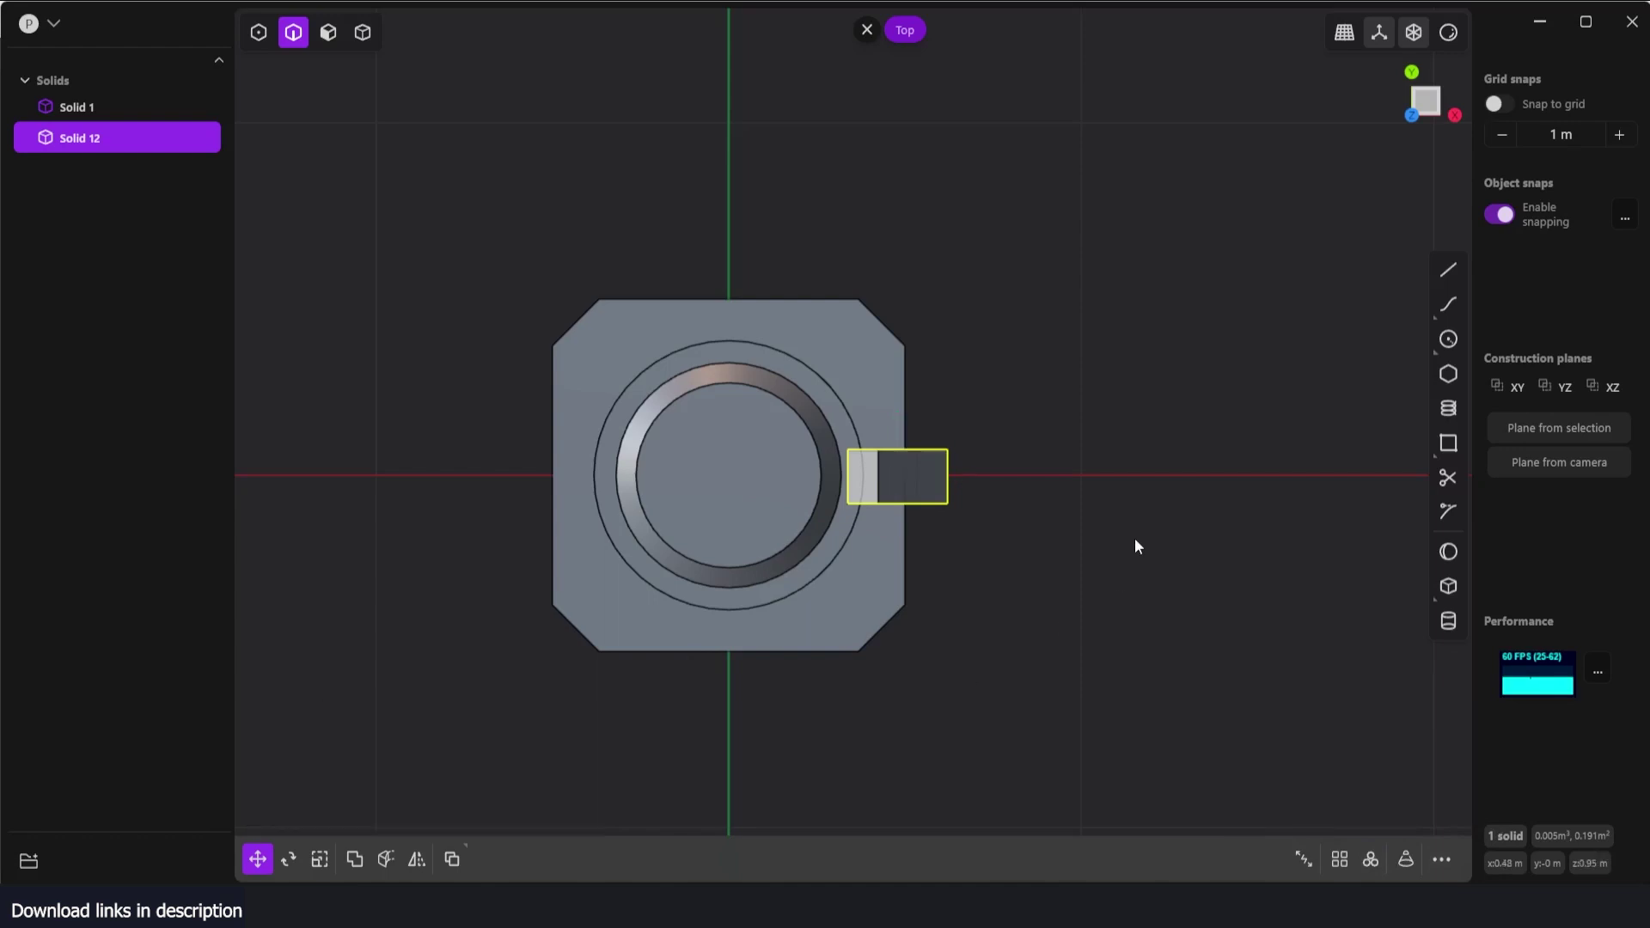
- Start a 360° radial array of the tilted box around the centre of the crate's circular top detail
{"action": "left_click", "coordinate": [1370, 856]}
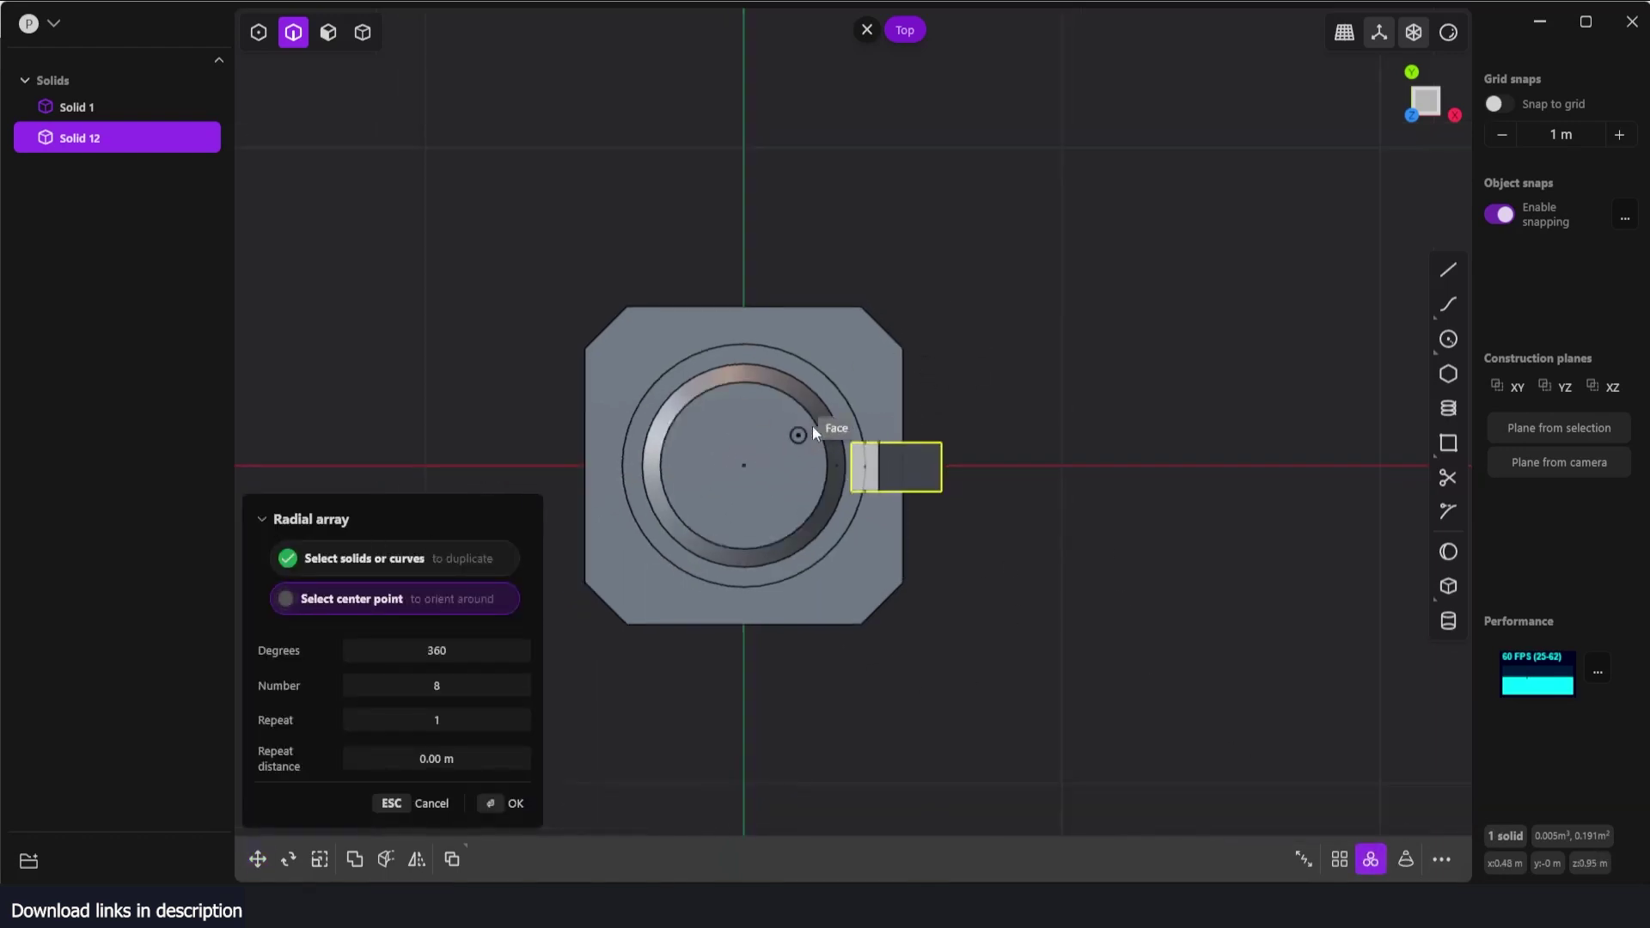
{"action": "scroll", "coordinate": [732, 491], "scroll_direction": "up", "scroll_amount": 1}
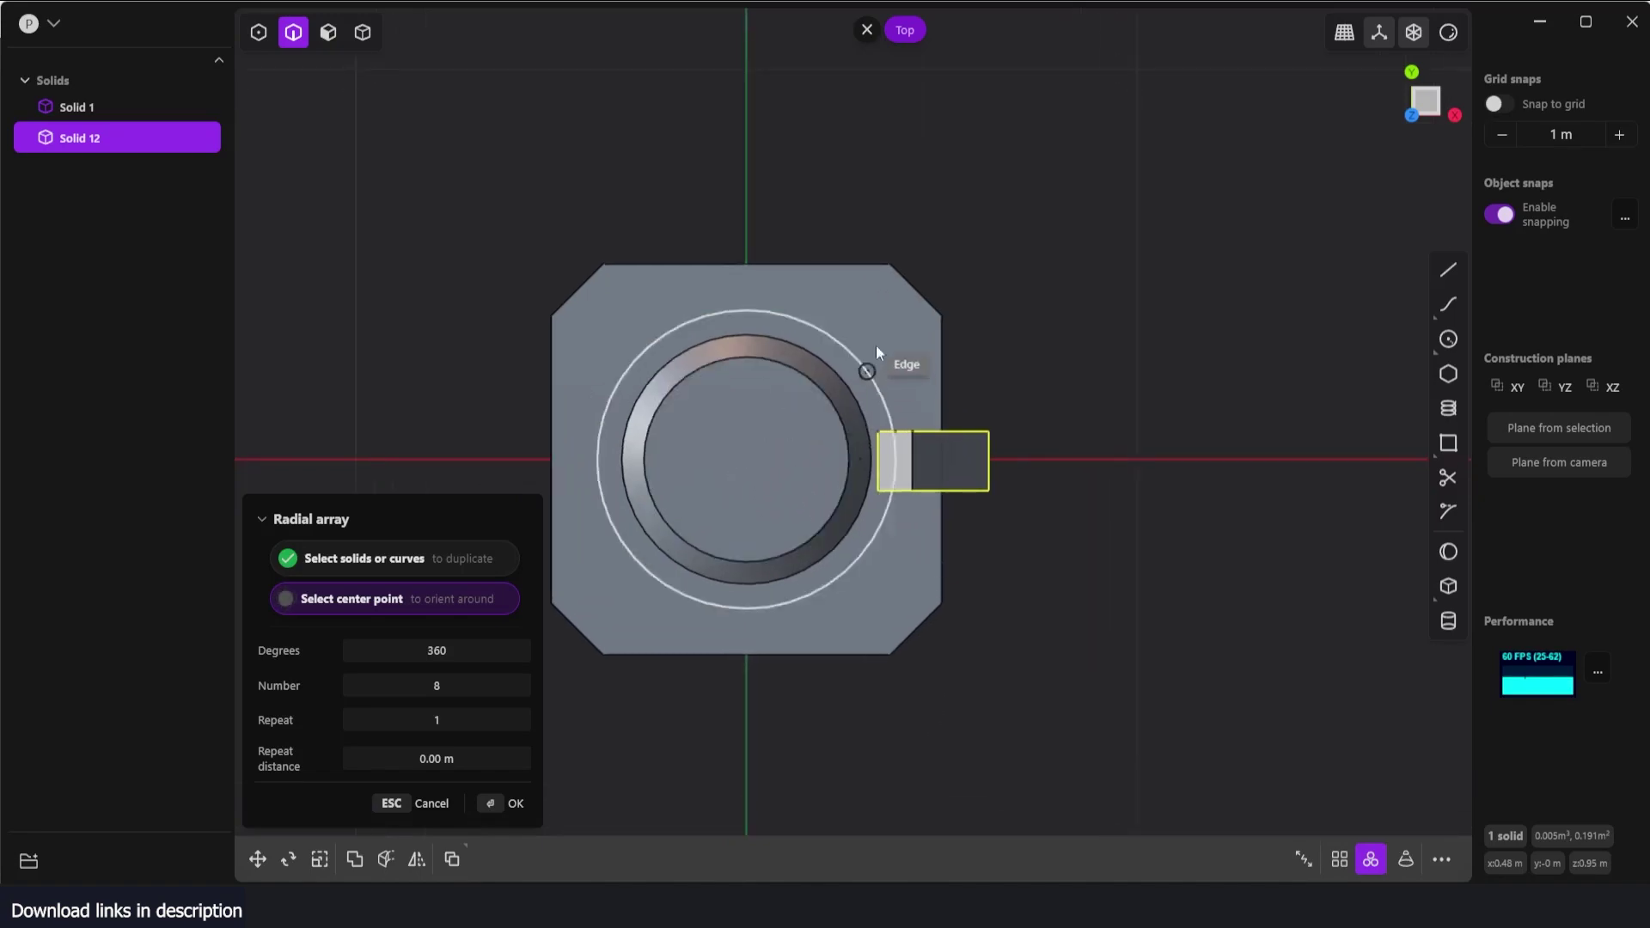
{"action": "left_click", "coordinate": [747, 460]}
{"action": "middle_click_drag", "start_coordinate": [776, 524], "coordinate": [944, 435]}
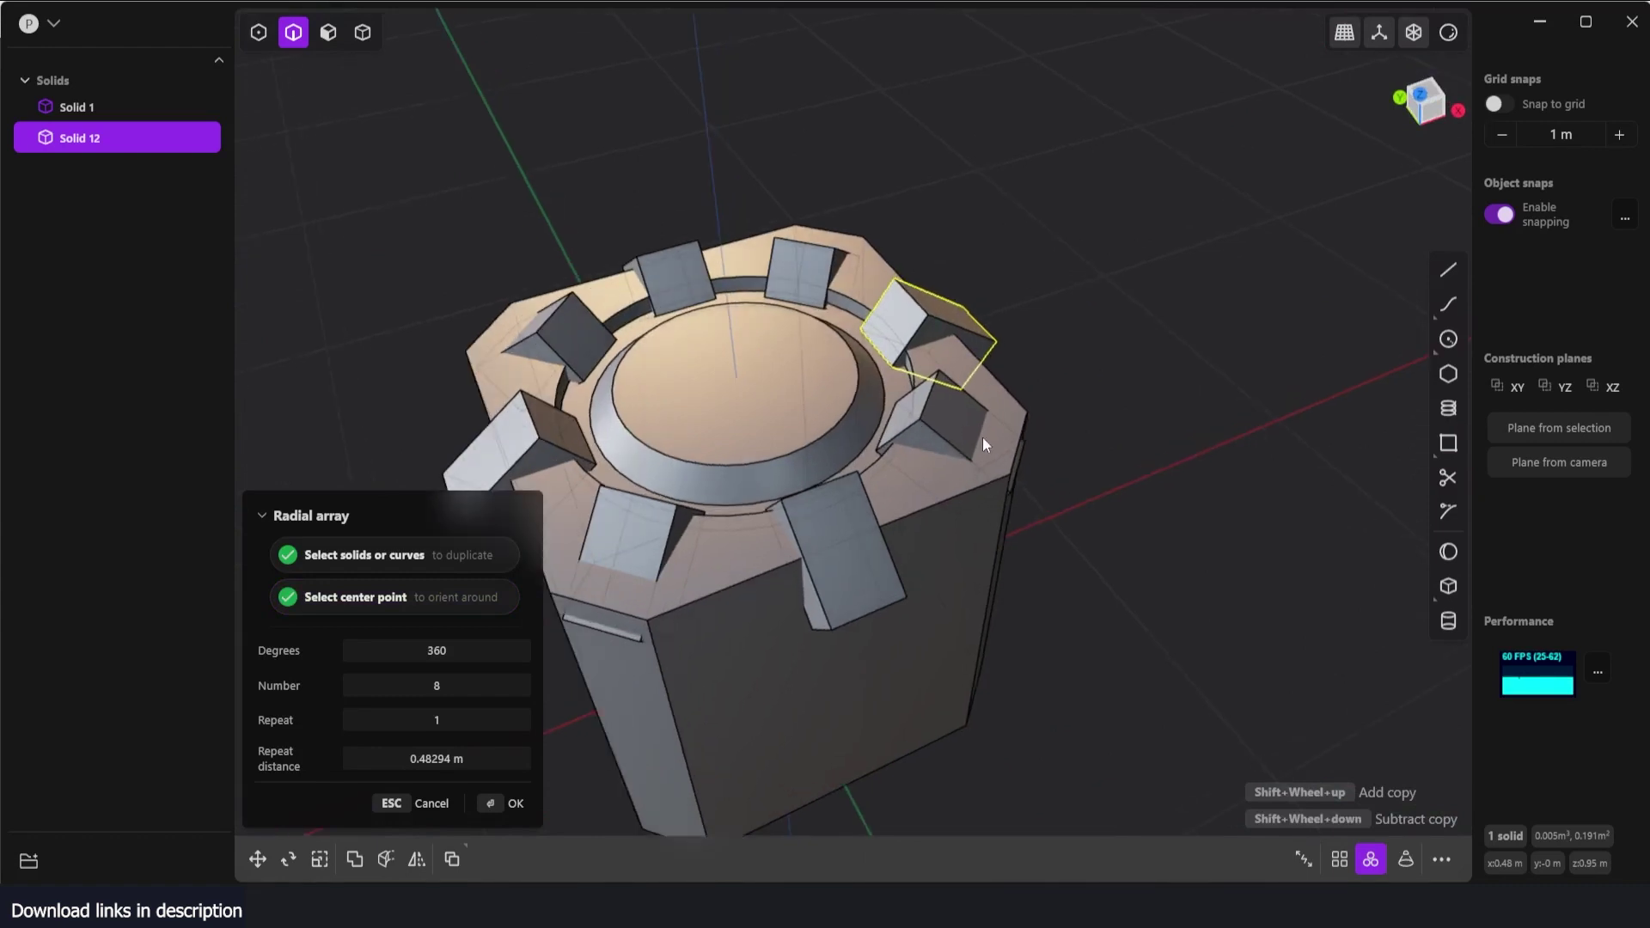
- Set the number of boxes in the radial array to 4 and apply it
{"action": "scroll", "coordinate": [983, 437], "scroll_direction": "up", "scroll_amount": 7, "text": "shift"}
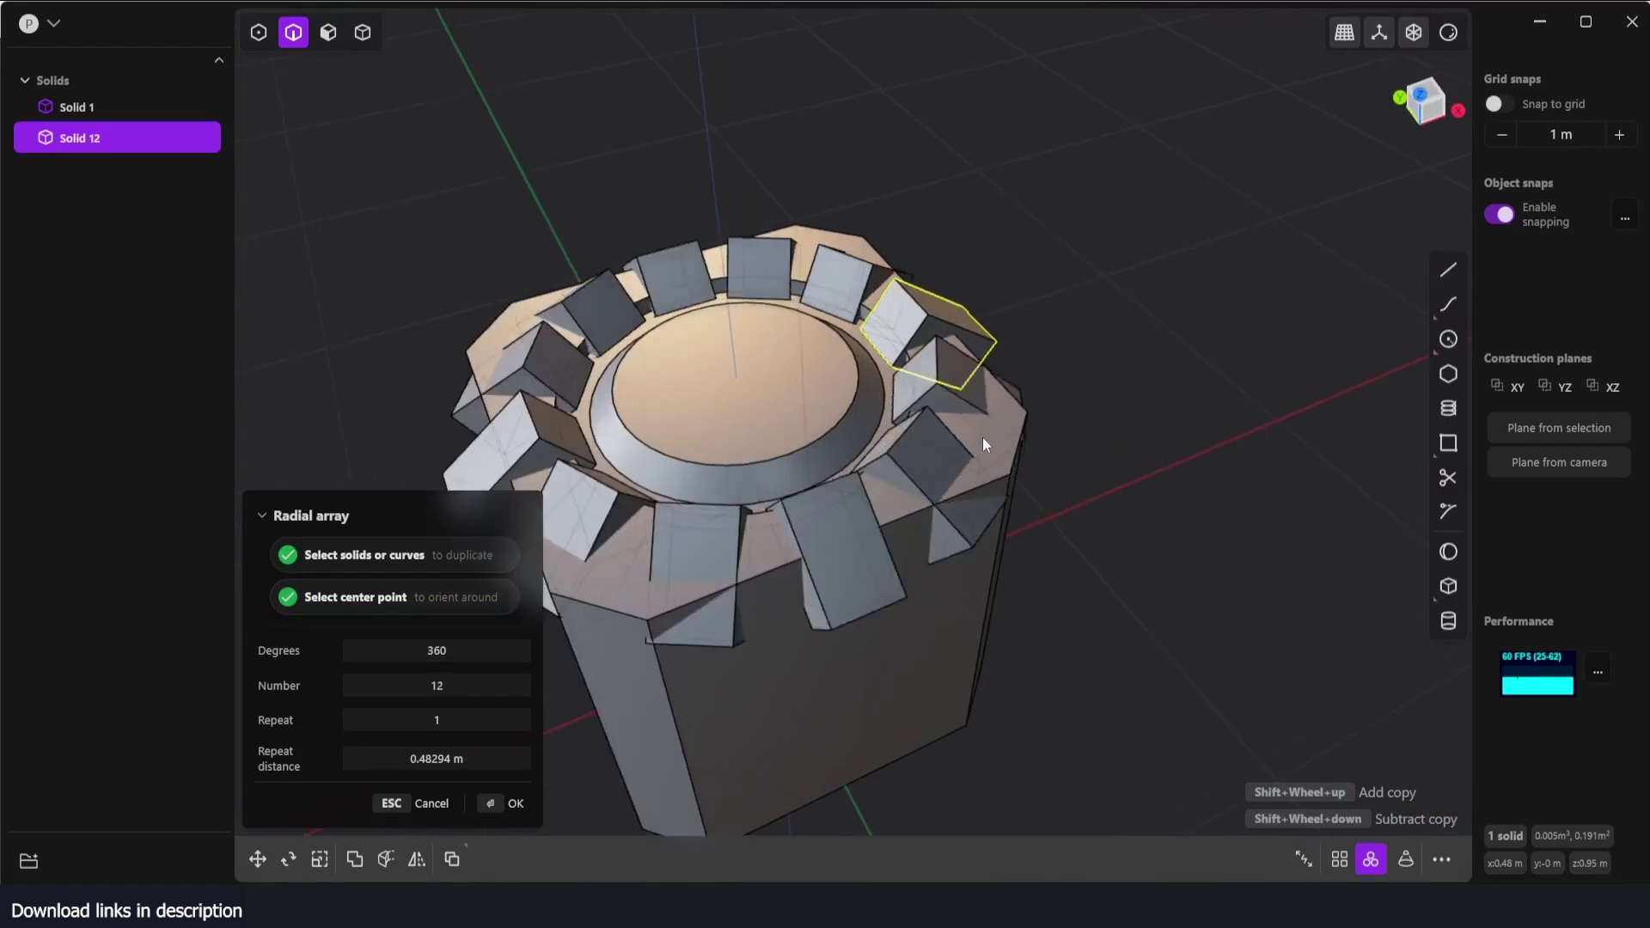
{"action": "scroll", "coordinate": [983, 437], "scroll_direction": "down", "scroll_amount": 8, "text": "shift"}
{"action": "scroll", "coordinate": [983, 437], "scroll_direction": "up", "scroll_amount": 6, "text": "shift"}
{"action": "scroll", "coordinate": [983, 437], "scroll_direction": "down", "scroll_amount": 8, "text": "shift"}
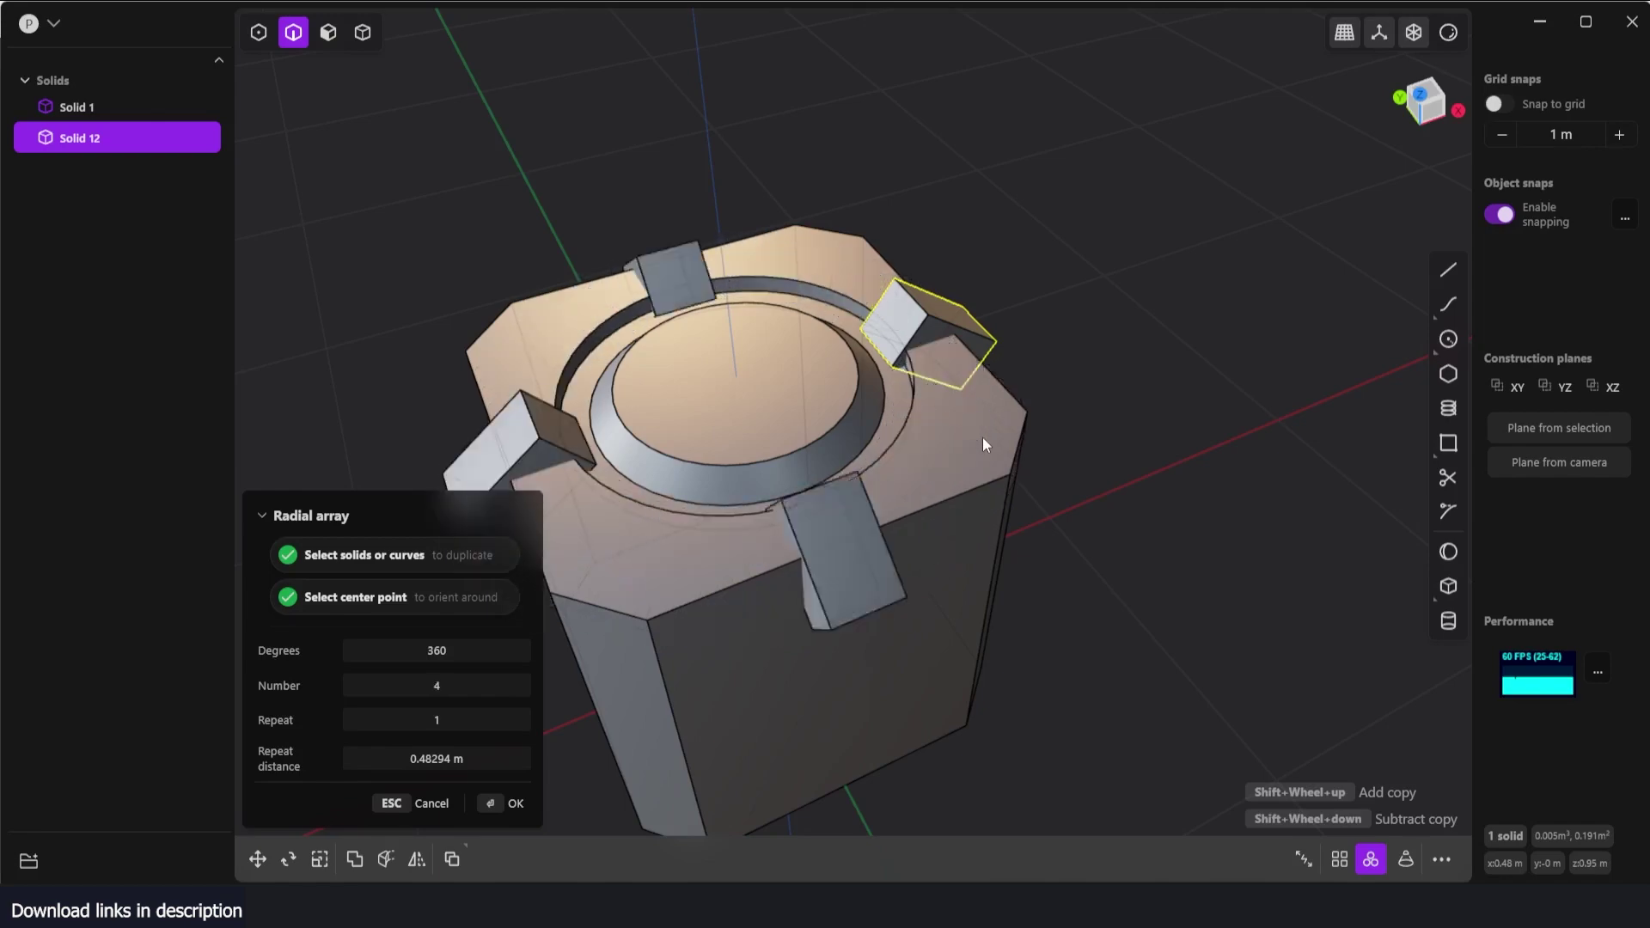
{"action": "scroll", "coordinate": [982, 437], "scroll_direction": "up", "scroll_amount": 3, "text": "shift"}
{"action": "scroll", "coordinate": [983, 436], "scroll_direction": "down", "scroll_amount": 3, "text": "shift"}
{"action": "middle_click_drag", "start_coordinate": [988, 438], "coordinate": [1022, 413]}
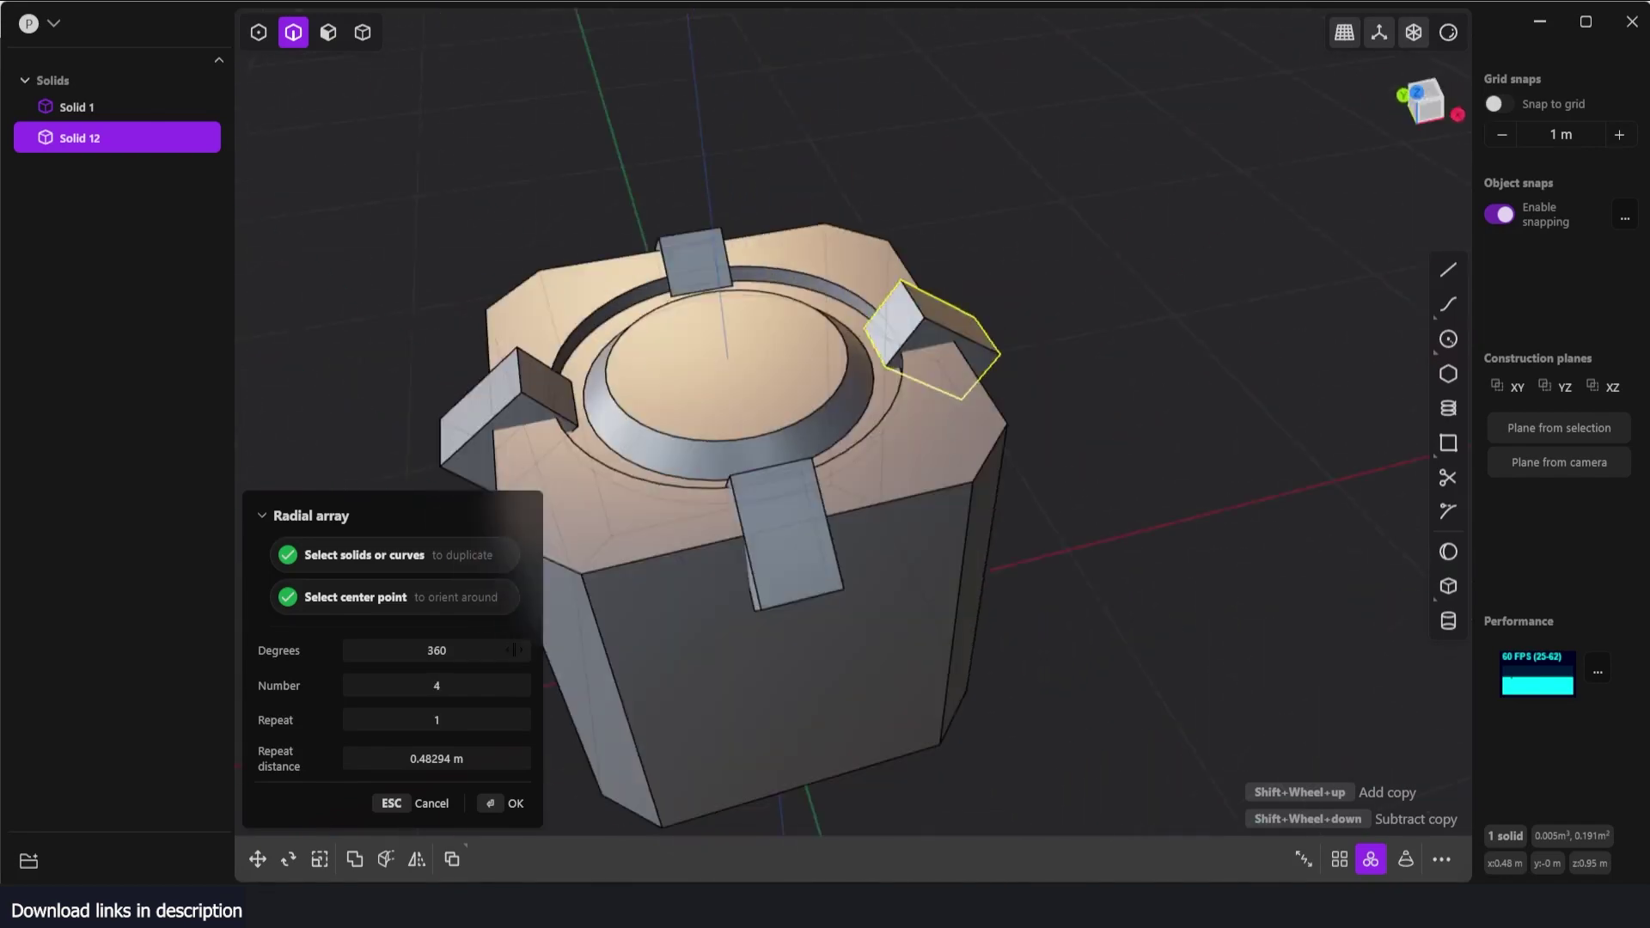
{"action": "left_click", "coordinate": [494, 801]}
- Group the four tilted boxes, collapse the group in the outliner, and toggle its visibility off and on
{"action": "middle_click_drag", "start_coordinate": [1183, 440], "coordinate": [961, 455]}
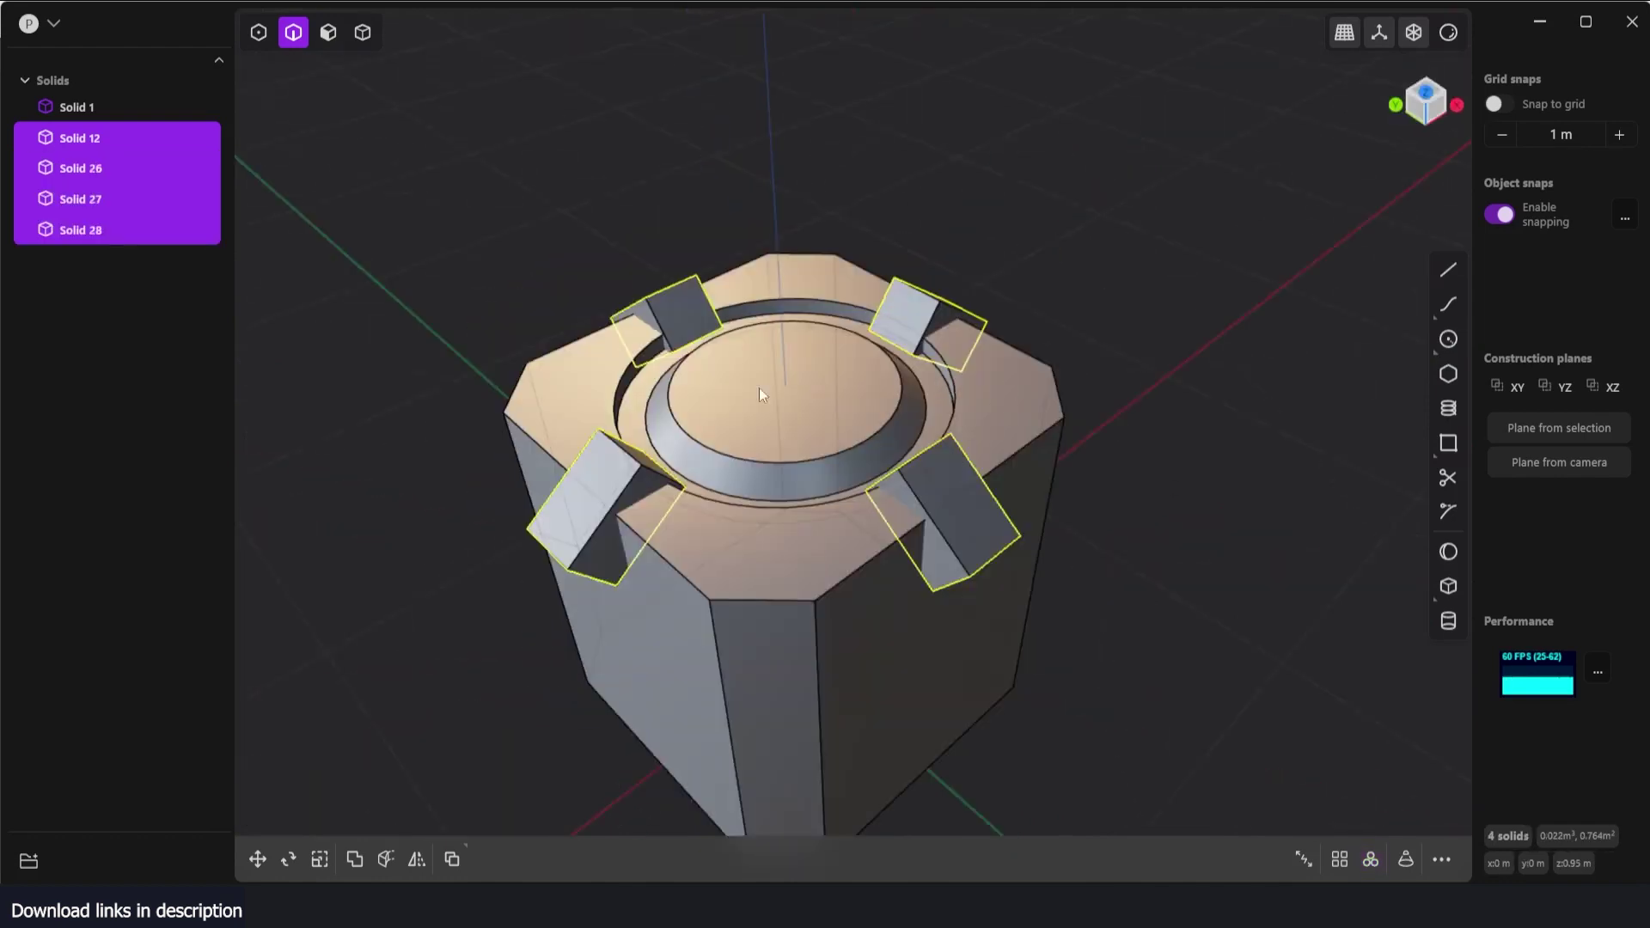
{"action": "left_click", "coordinate": [29, 860]}
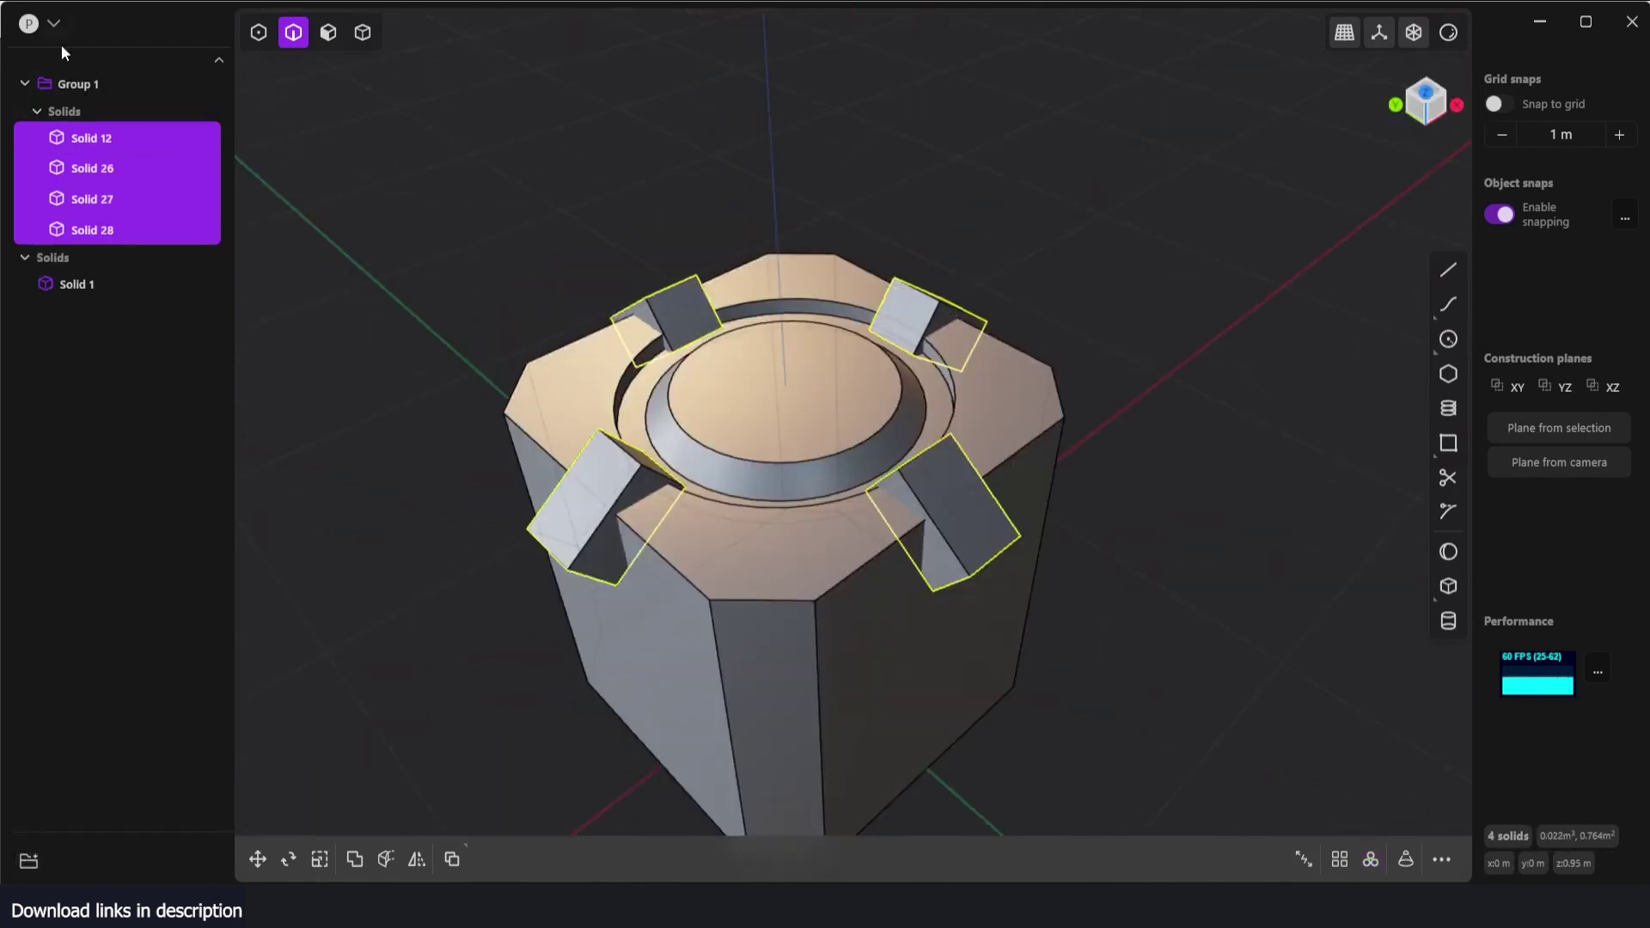
{"action": "left_click", "coordinate": [25, 83]}
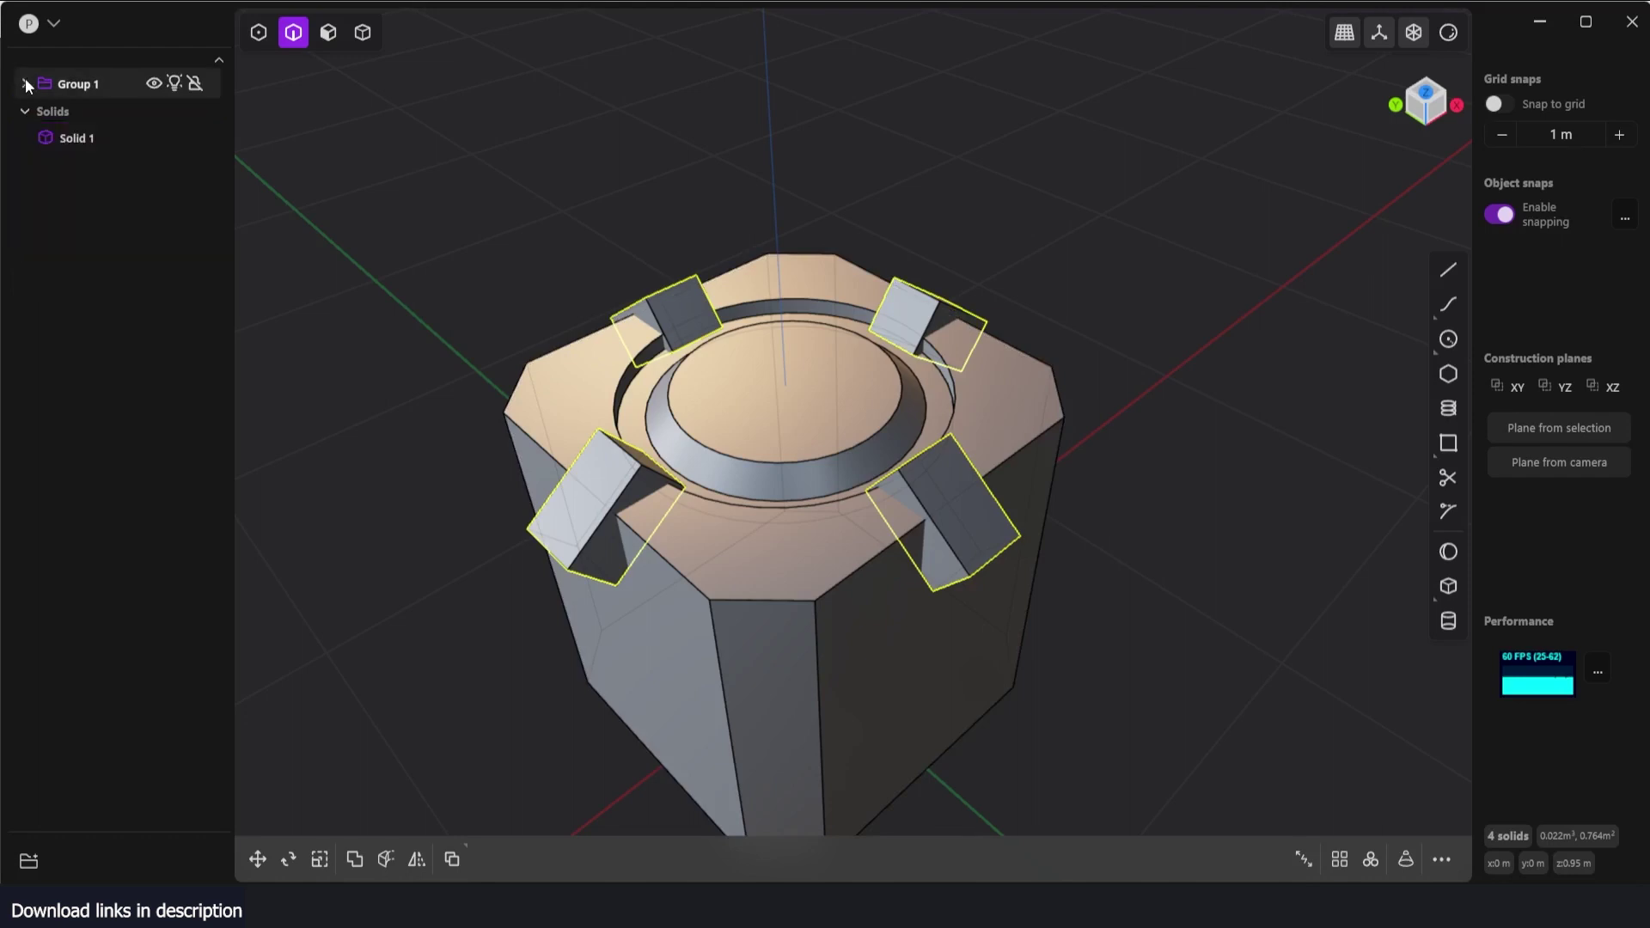
{"action": "left_click", "coordinate": [151, 88]}
{"action": "left_click", "coordinate": [151, 88]}
- Set up a Boolean with the crate solid as the target body and the four tilted boxes as tool bodies
{"action": "left_click", "coordinate": [51, 139]}
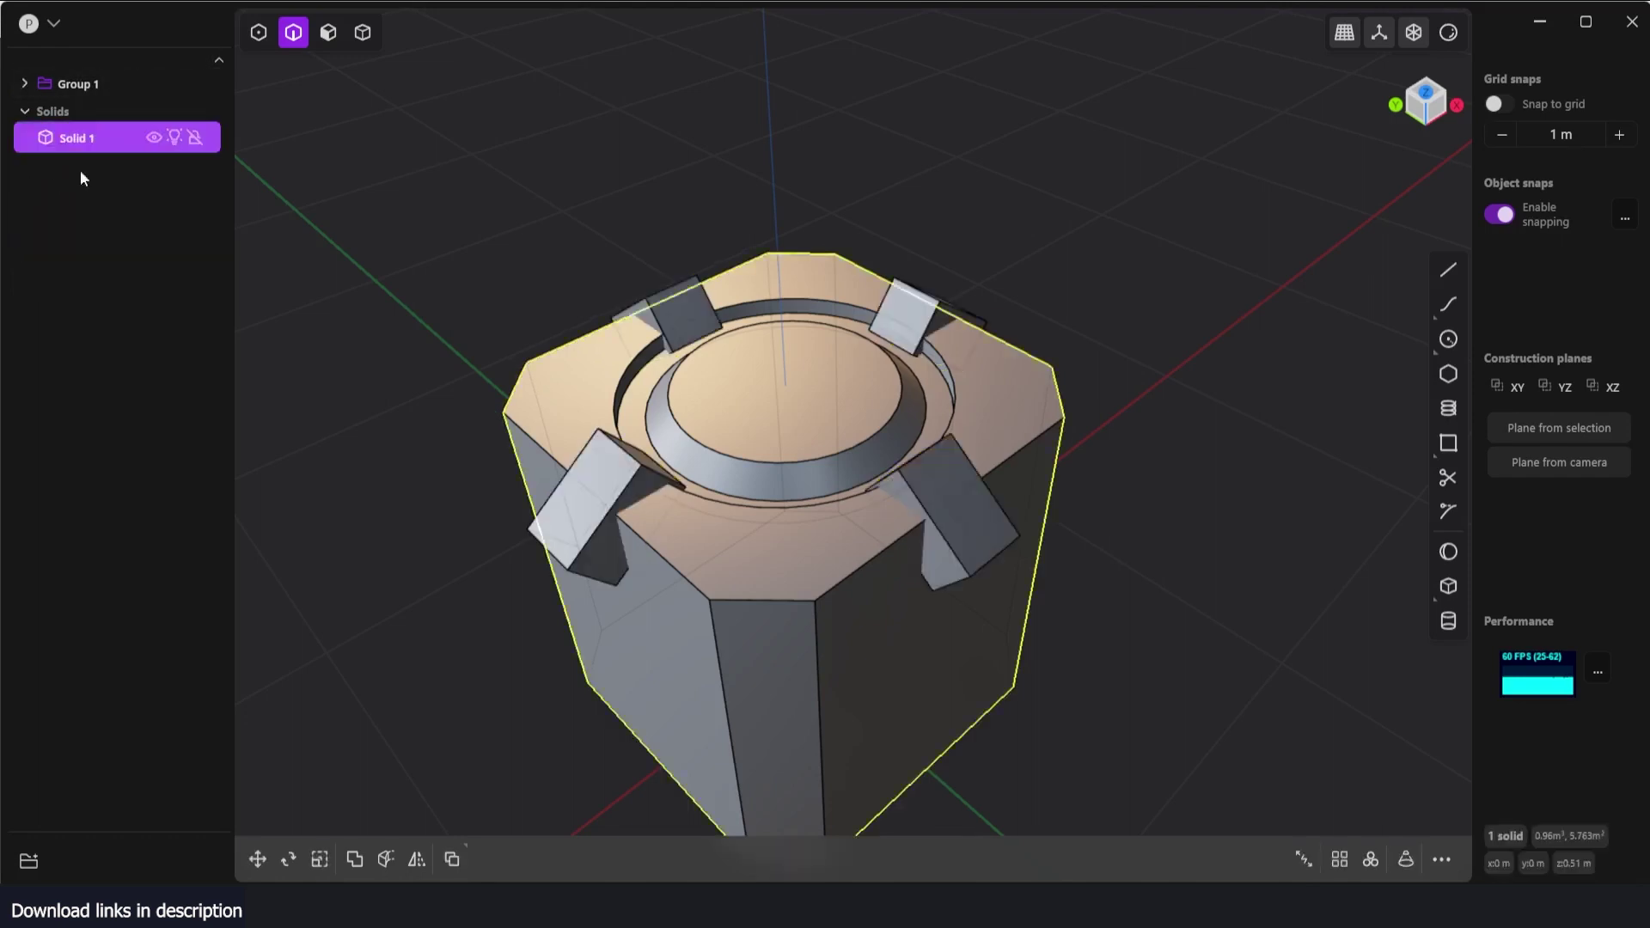
{"action": "mouse_move", "coordinate": [748, 378]}
{"action": "middle_mouse_down"}
{"action": "mouse_move", "coordinate": [786, 368]}
{"action": "mouse_move", "coordinate": [751, 351]}
{"action": "middle_mouse_up"}
{"action": "scroll", "coordinate": [883, 403], "scroll_direction": "up", "scroll_amount": 2}
{"action": "middle_click_drag", "start_coordinate": [884, 402], "coordinate": [1054, 409]}
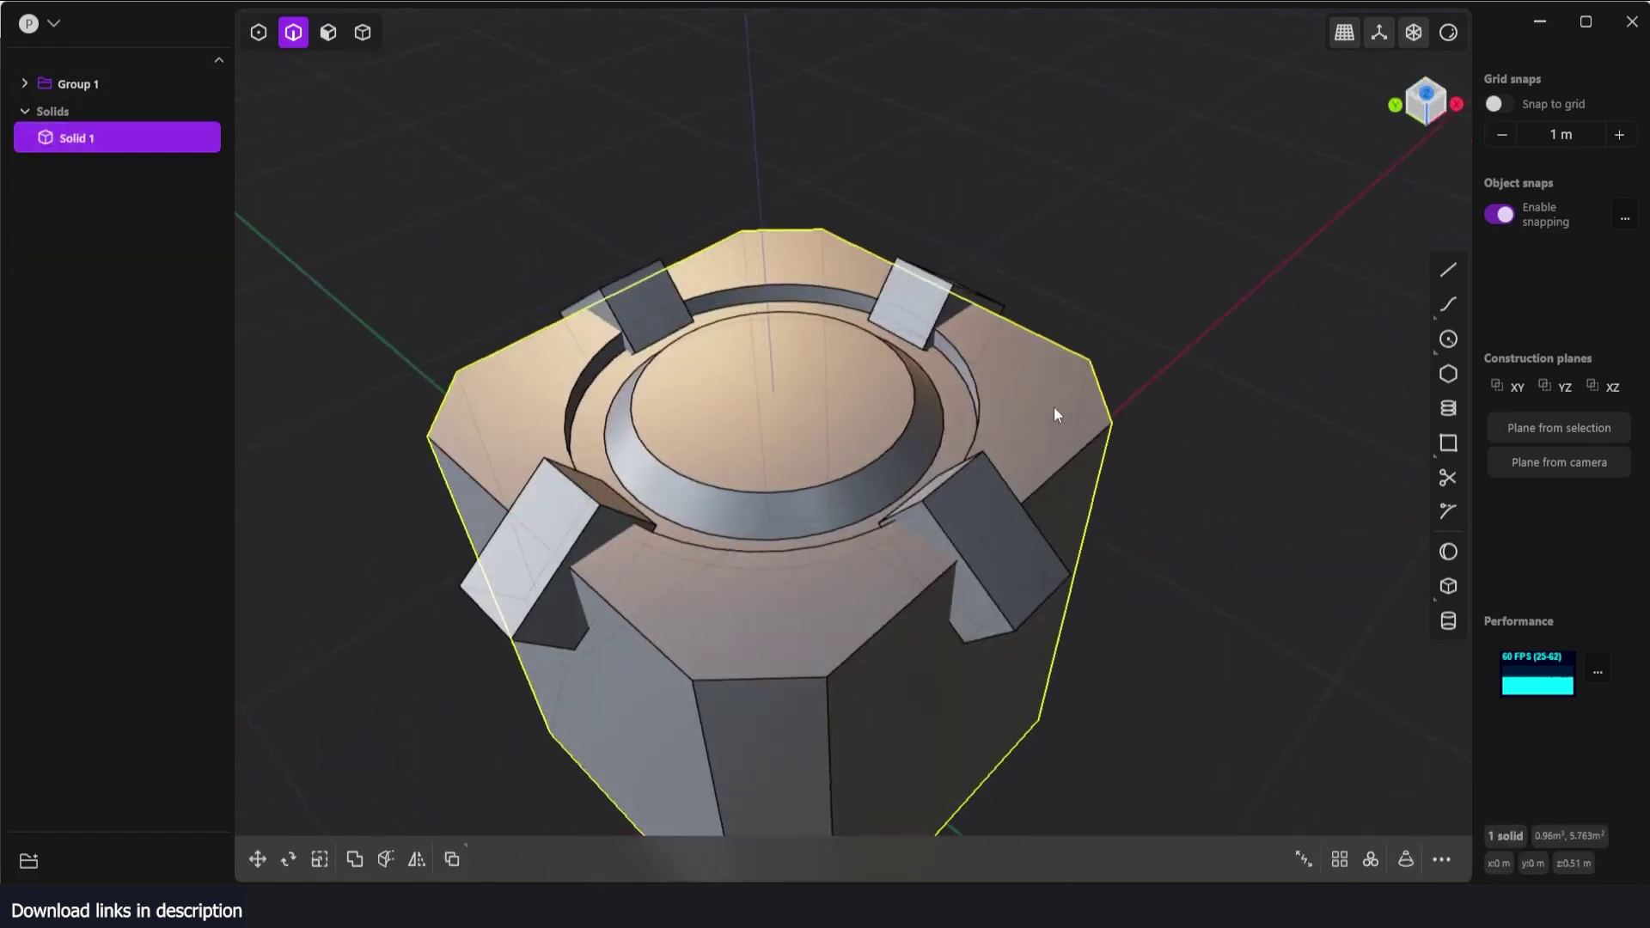
{"action": "left_click", "coordinate": [362, 864]}
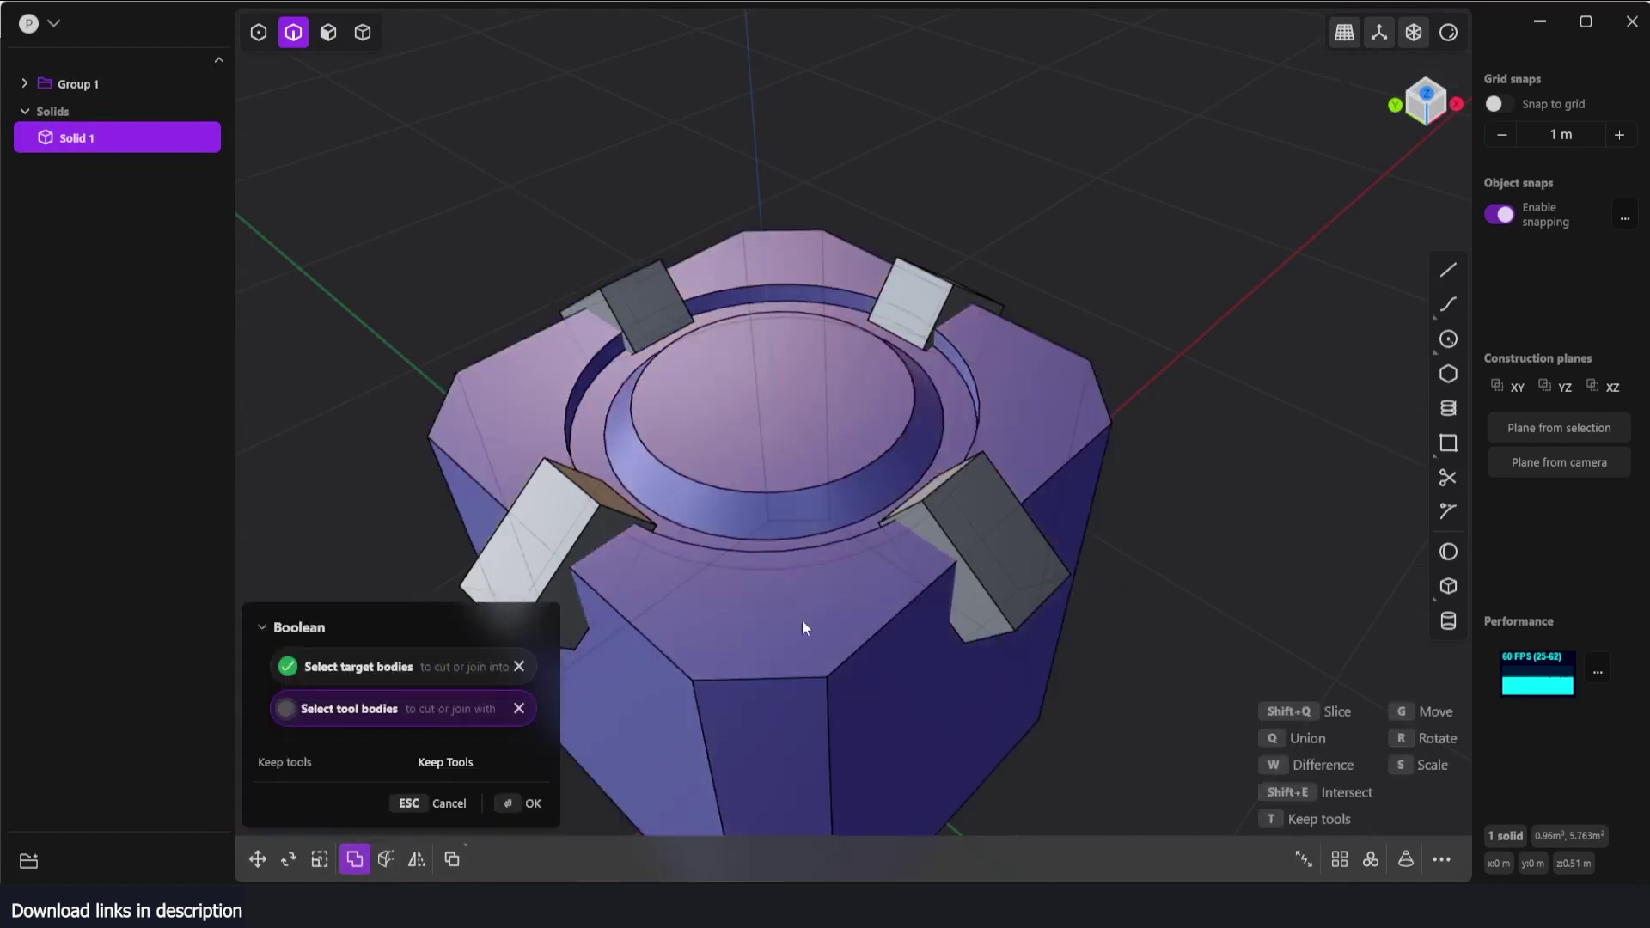
{"action": "middle_click_drag", "start_coordinate": [794, 523], "coordinate": [827, 479]}
{"action": "left_click", "coordinate": [25, 83]}
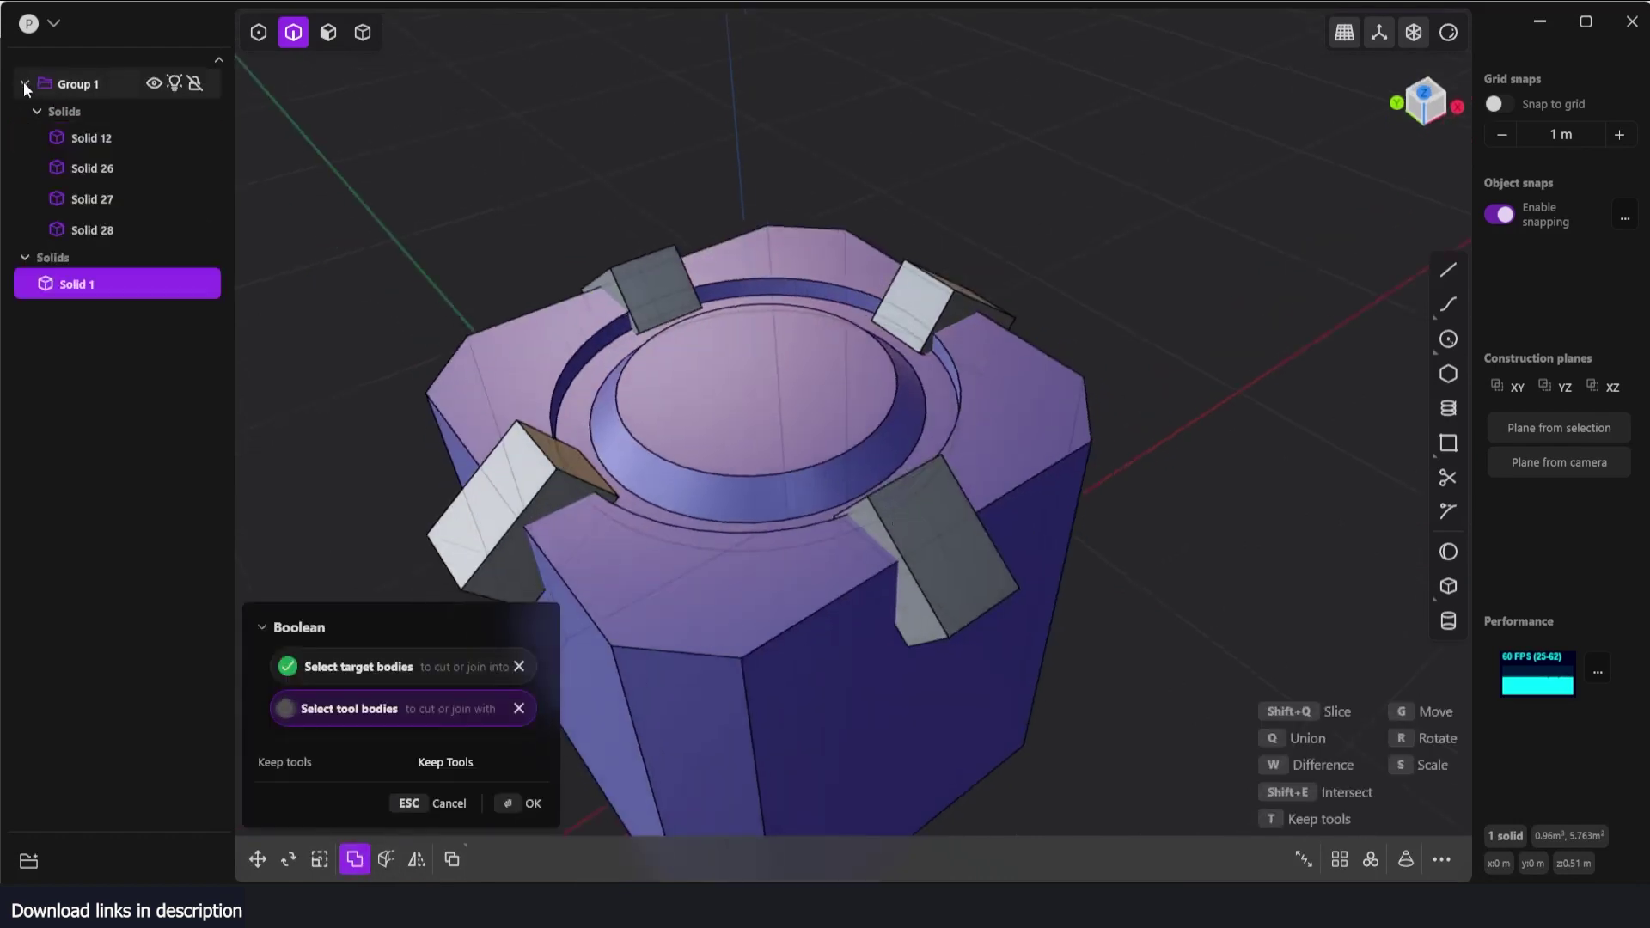
{"action": "left_click", "coordinate": [121, 137]}
{"action": "left_click", "coordinate": [115, 172]}
{"action": "left_click", "coordinate": [112, 199]}
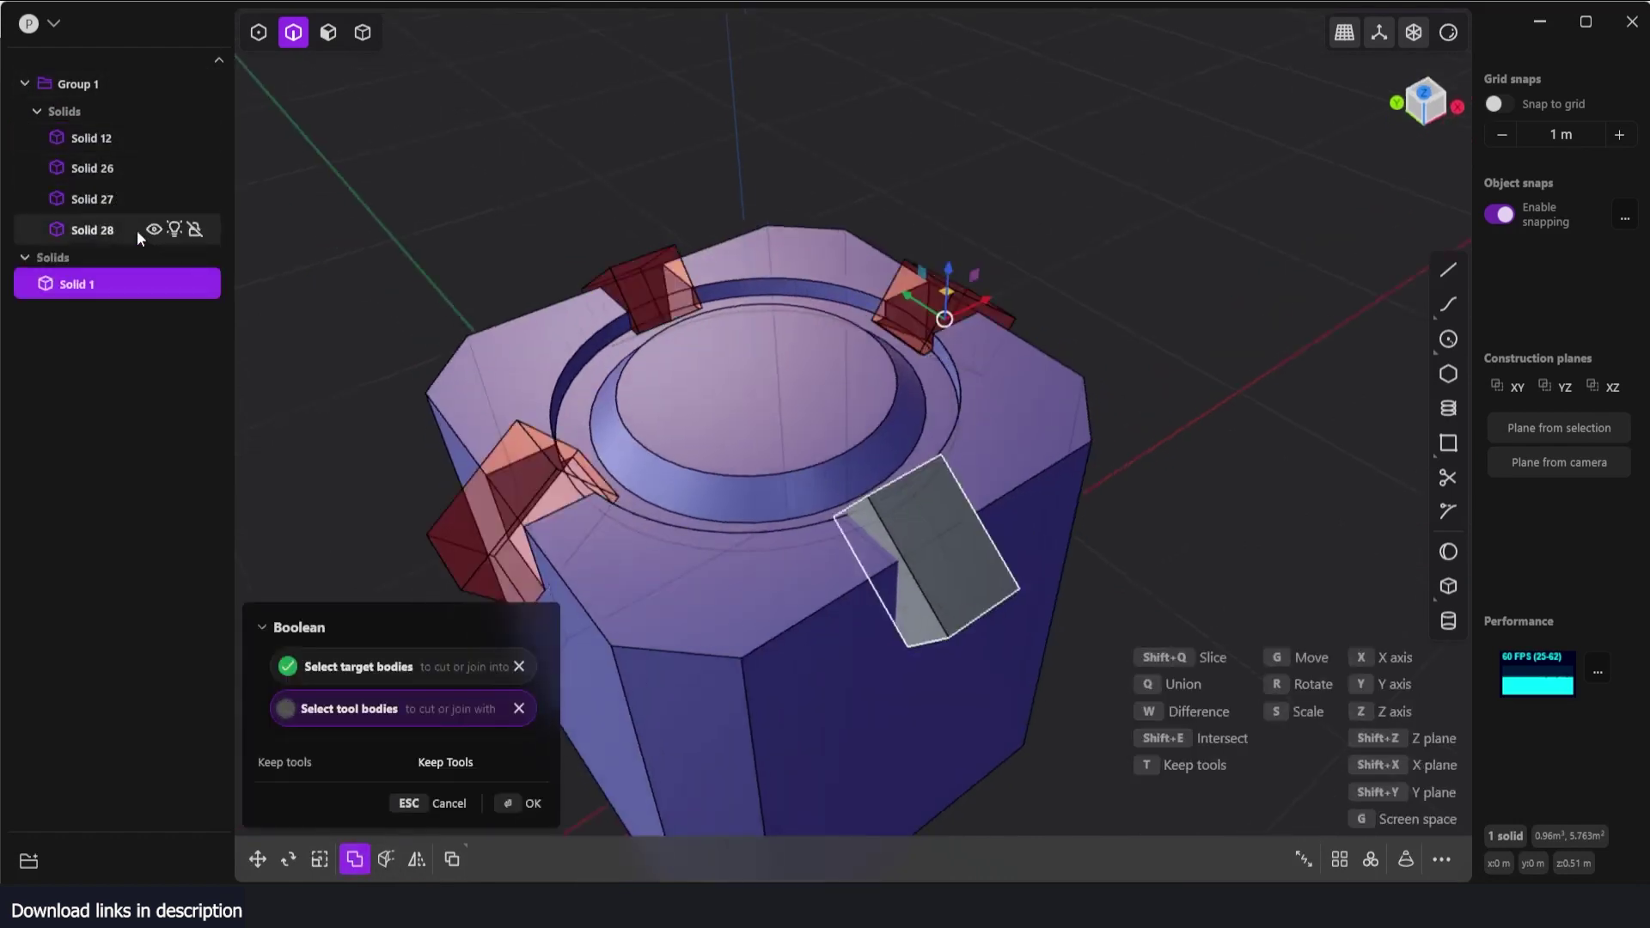
{"action": "left_click", "coordinate": [137, 230]}
{"action": "middle_click_drag", "start_coordinate": [707, 360], "coordinate": [636, 335]}
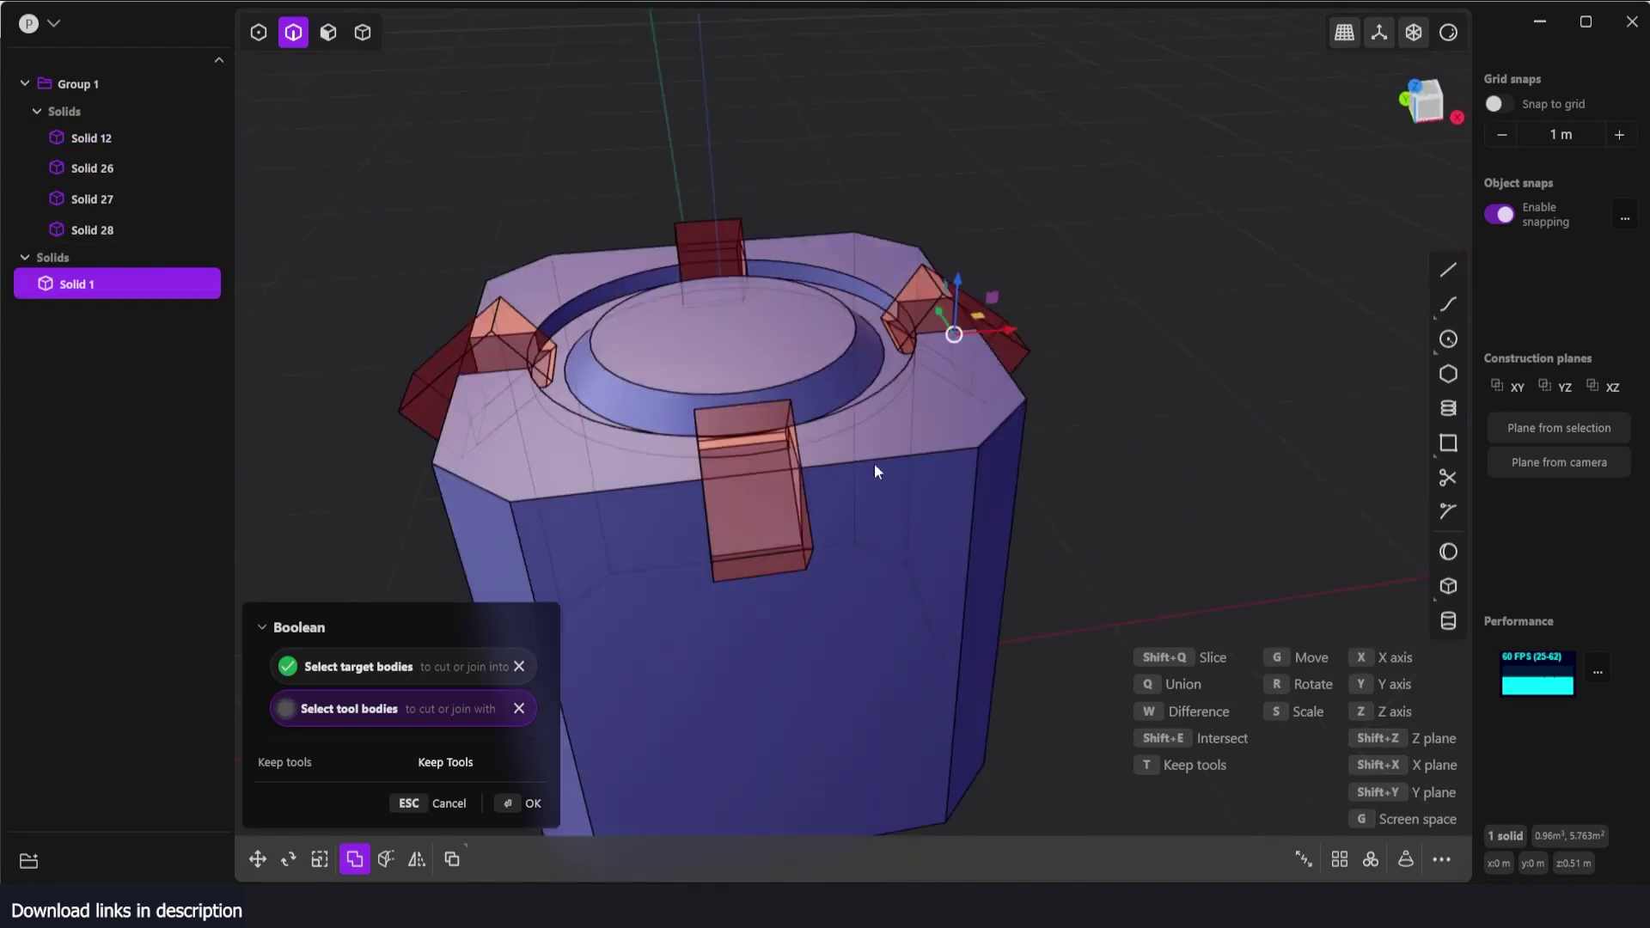
- Apply the Boolean difference to cut four angled notches into the crate's top edges
{"action": "mouse_move", "coordinate": [171, 204]}
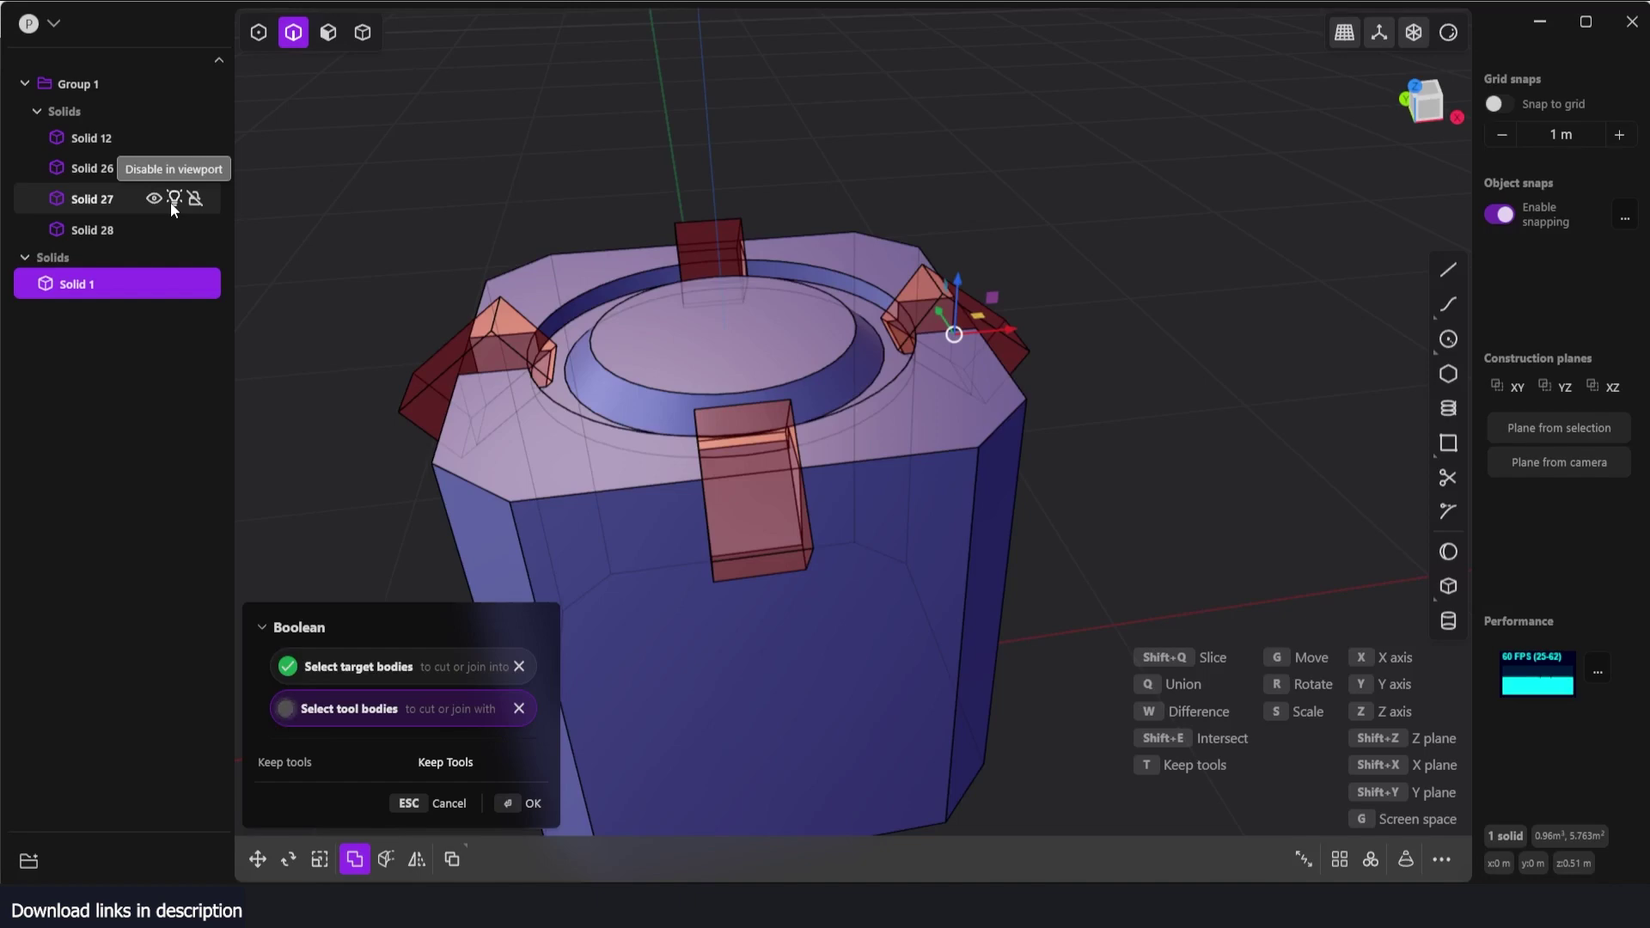
{"action": "middle_click_drag", "start_coordinate": [808, 378], "coordinate": [999, 362]}
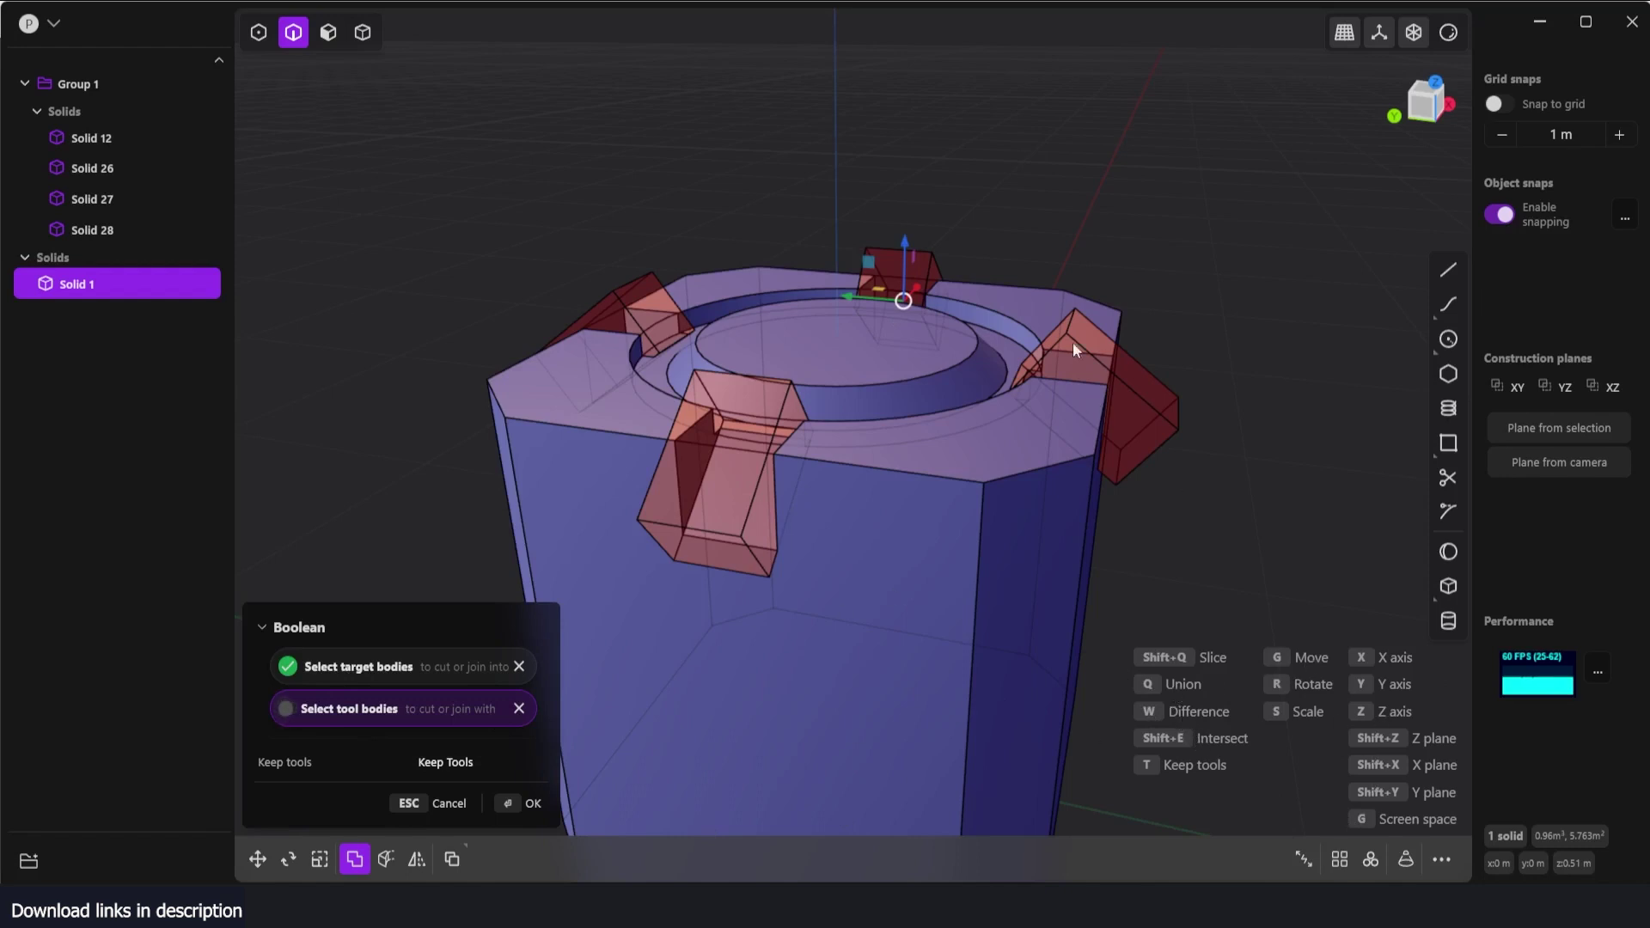
{"action": "left_click", "coordinate": [1049, 291]}
{"action": "mouse_move", "coordinate": [837, 316]}
{"action": "left_mouse_down"}
{"action": "mouse_move", "coordinate": [832, 347]}
{"action": "mouse_move", "coordinate": [843, 292]}
{"action": "mouse_move", "coordinate": [845, 318]}
{"action": "left_mouse_up"}
{"action": "middle_click_drag", "start_coordinate": [844, 311], "coordinate": [1091, 566]}
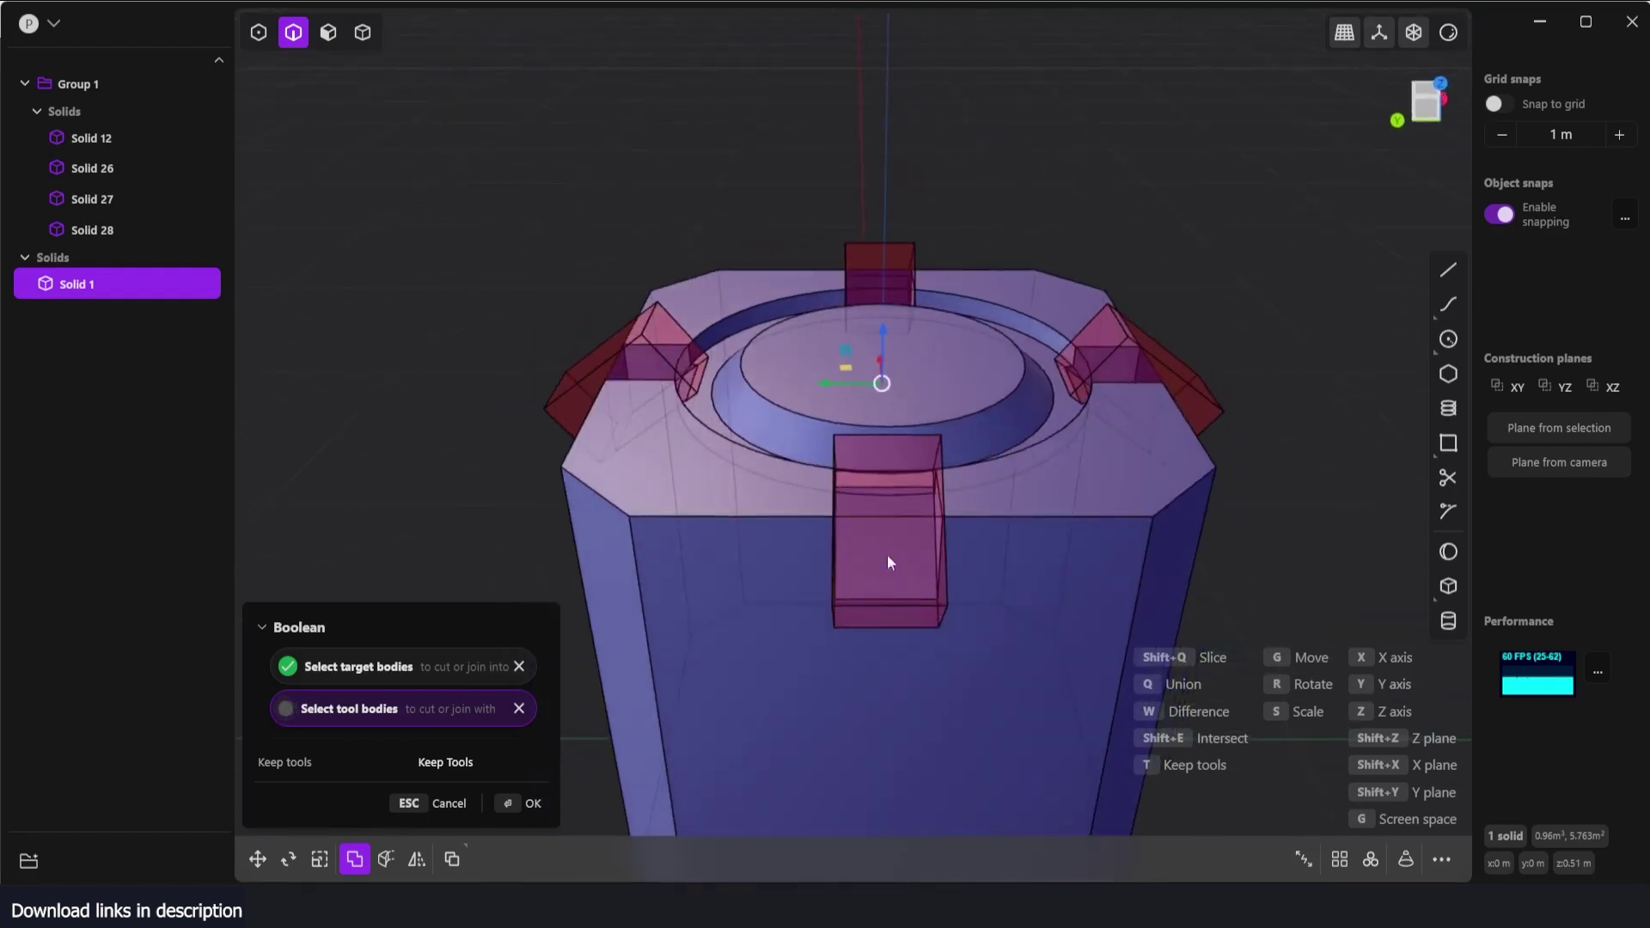
{"action": "key", "text": "Return"}
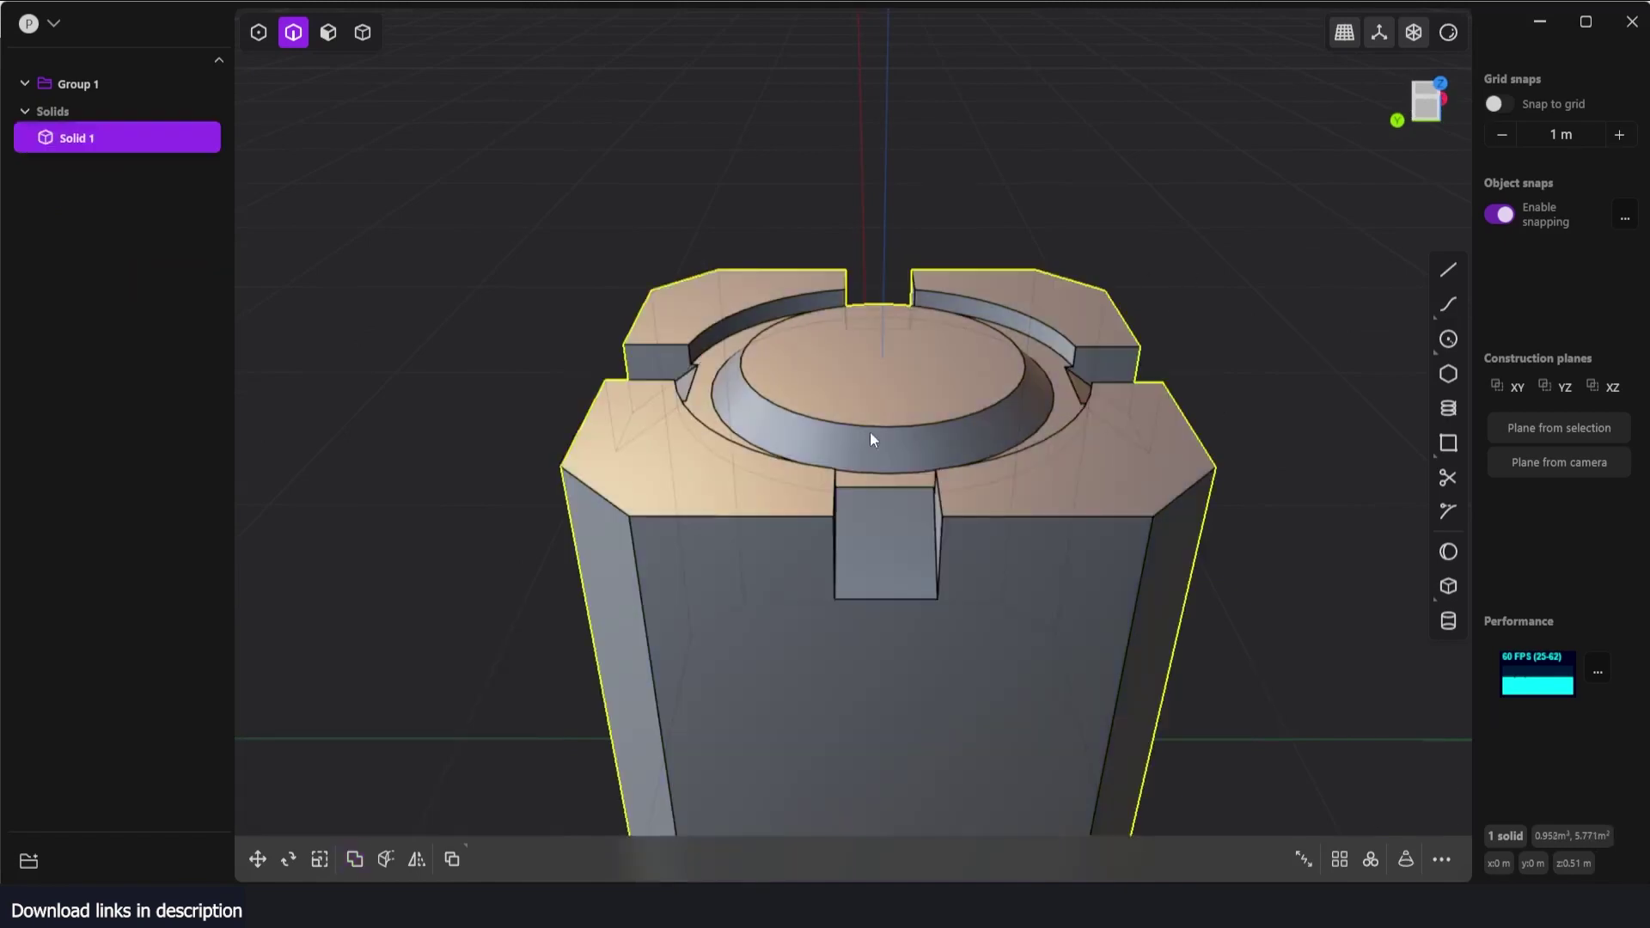
- Offset the outlines of the crate's four top corner faces inward by about 0.037 m, and inset the inner faces once more
{"action": "middle_click_drag", "start_coordinate": [869, 432], "coordinate": [678, 539]}
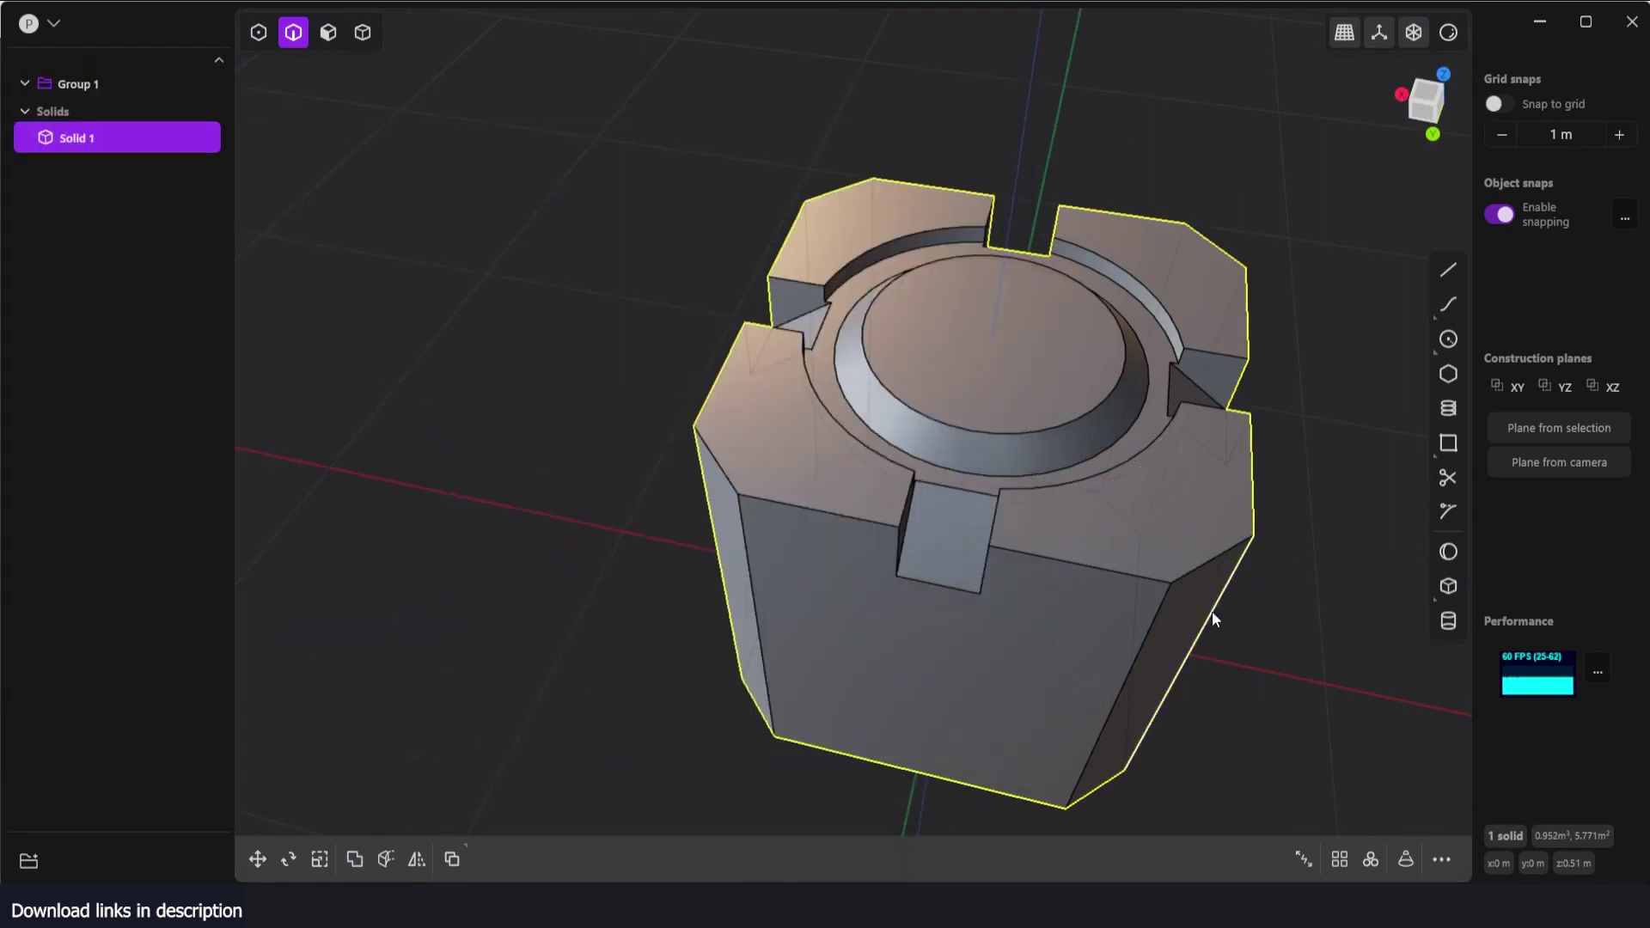
{"action": "left_click", "coordinate": [328, 32]}
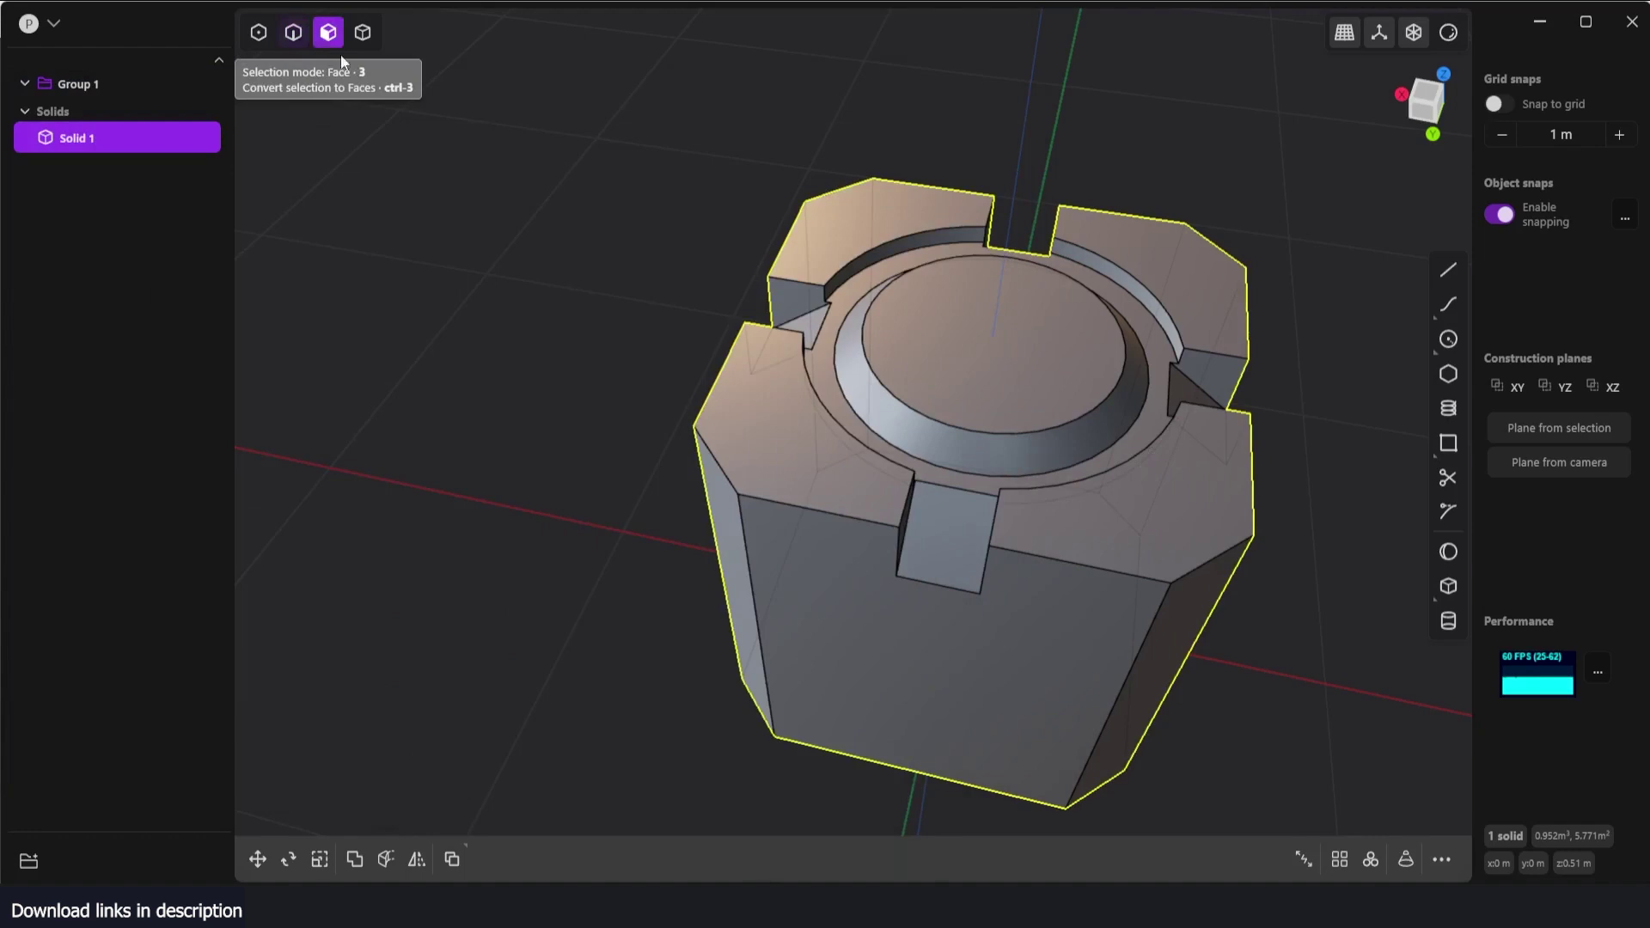
{"action": "left_click", "coordinate": [813, 457]}
{"action": "left_click", "coordinate": [877, 204]}
{"action": "left_click", "coordinate": [1238, 286]}
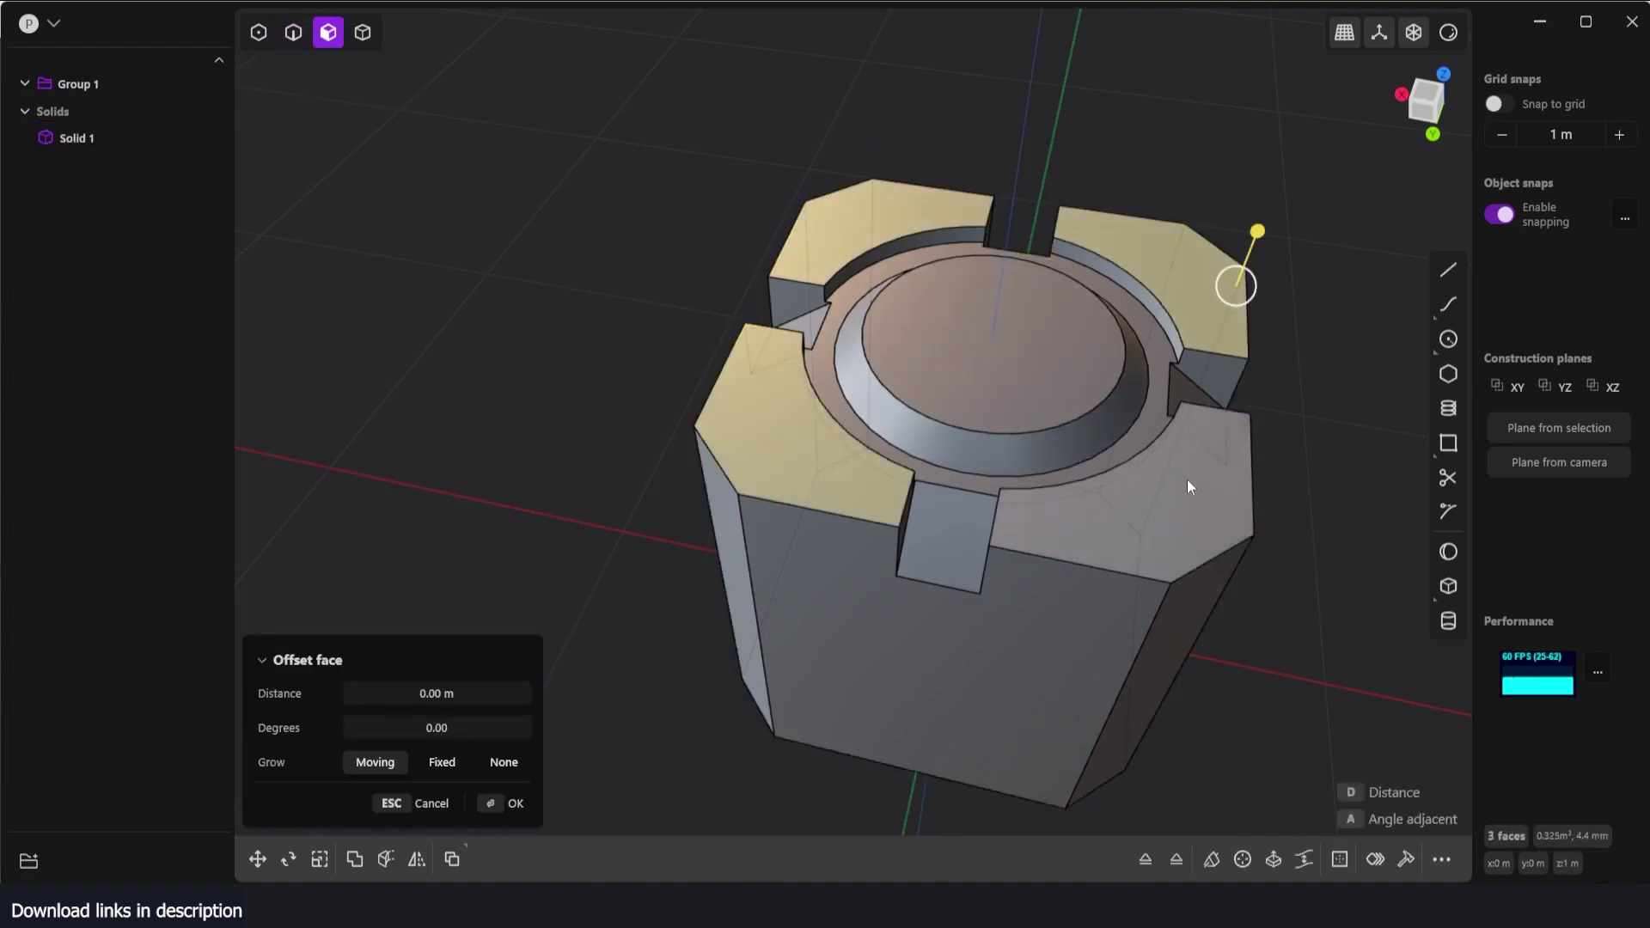
{"action": "left_click", "coordinate": [1188, 478]}
{"action": "scroll", "coordinate": [1202, 597], "scroll_direction": "up", "scroll_amount": 2}
{"action": "middle_click_drag", "start_coordinate": [1186, 601], "coordinate": [1157, 542]}
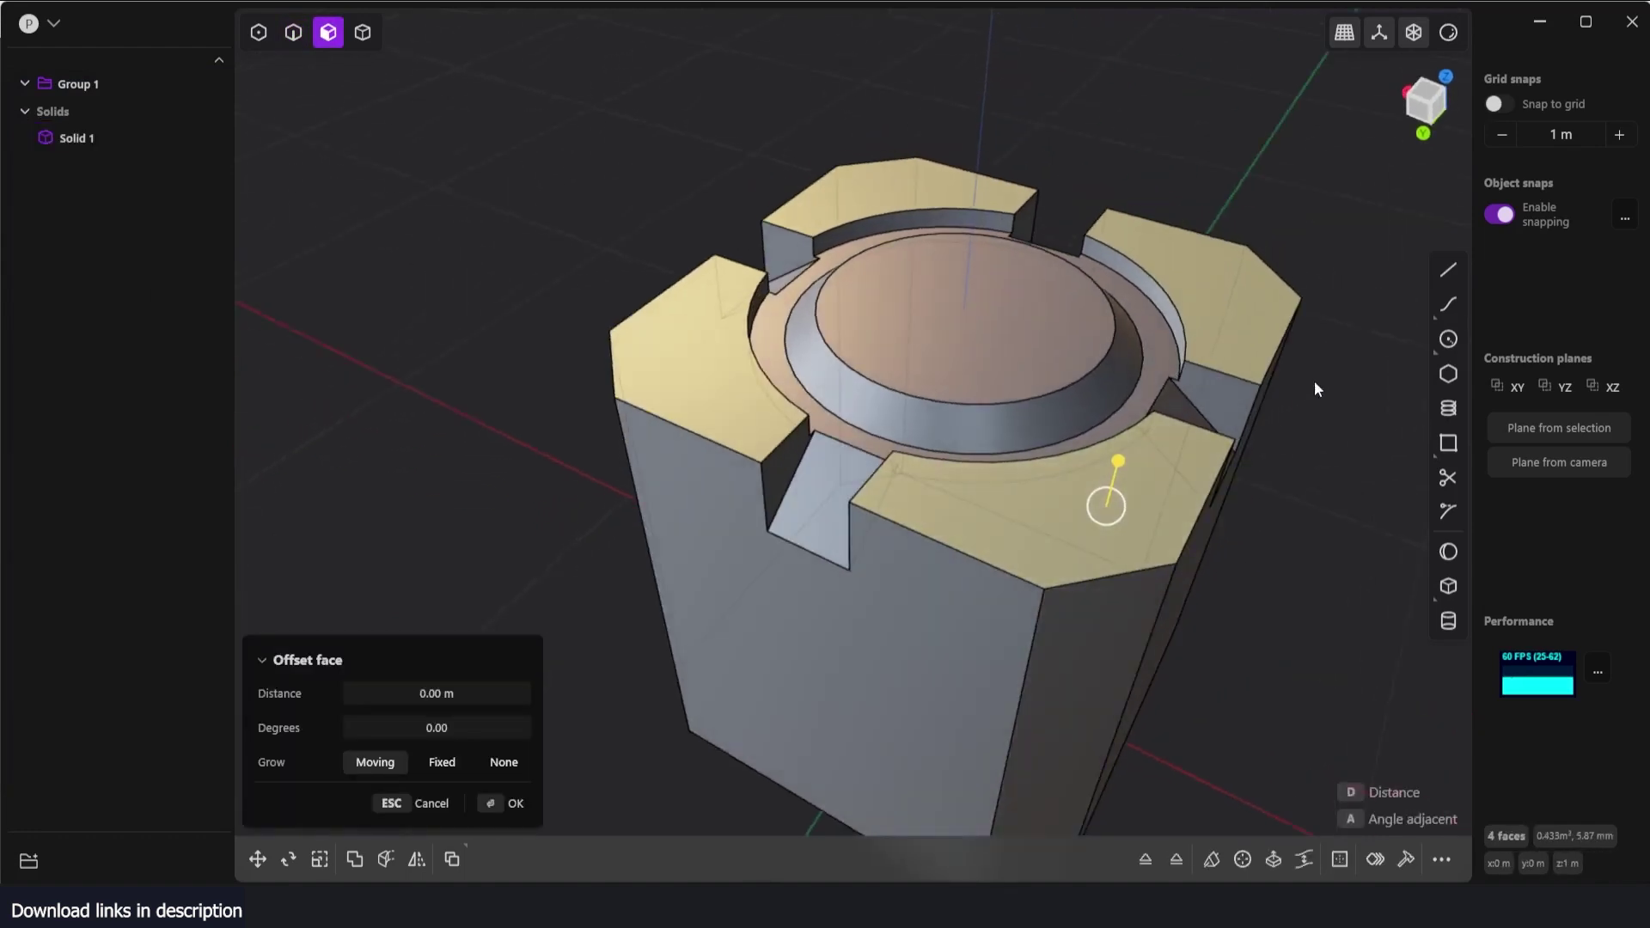
{"action": "key", "text": "o"}
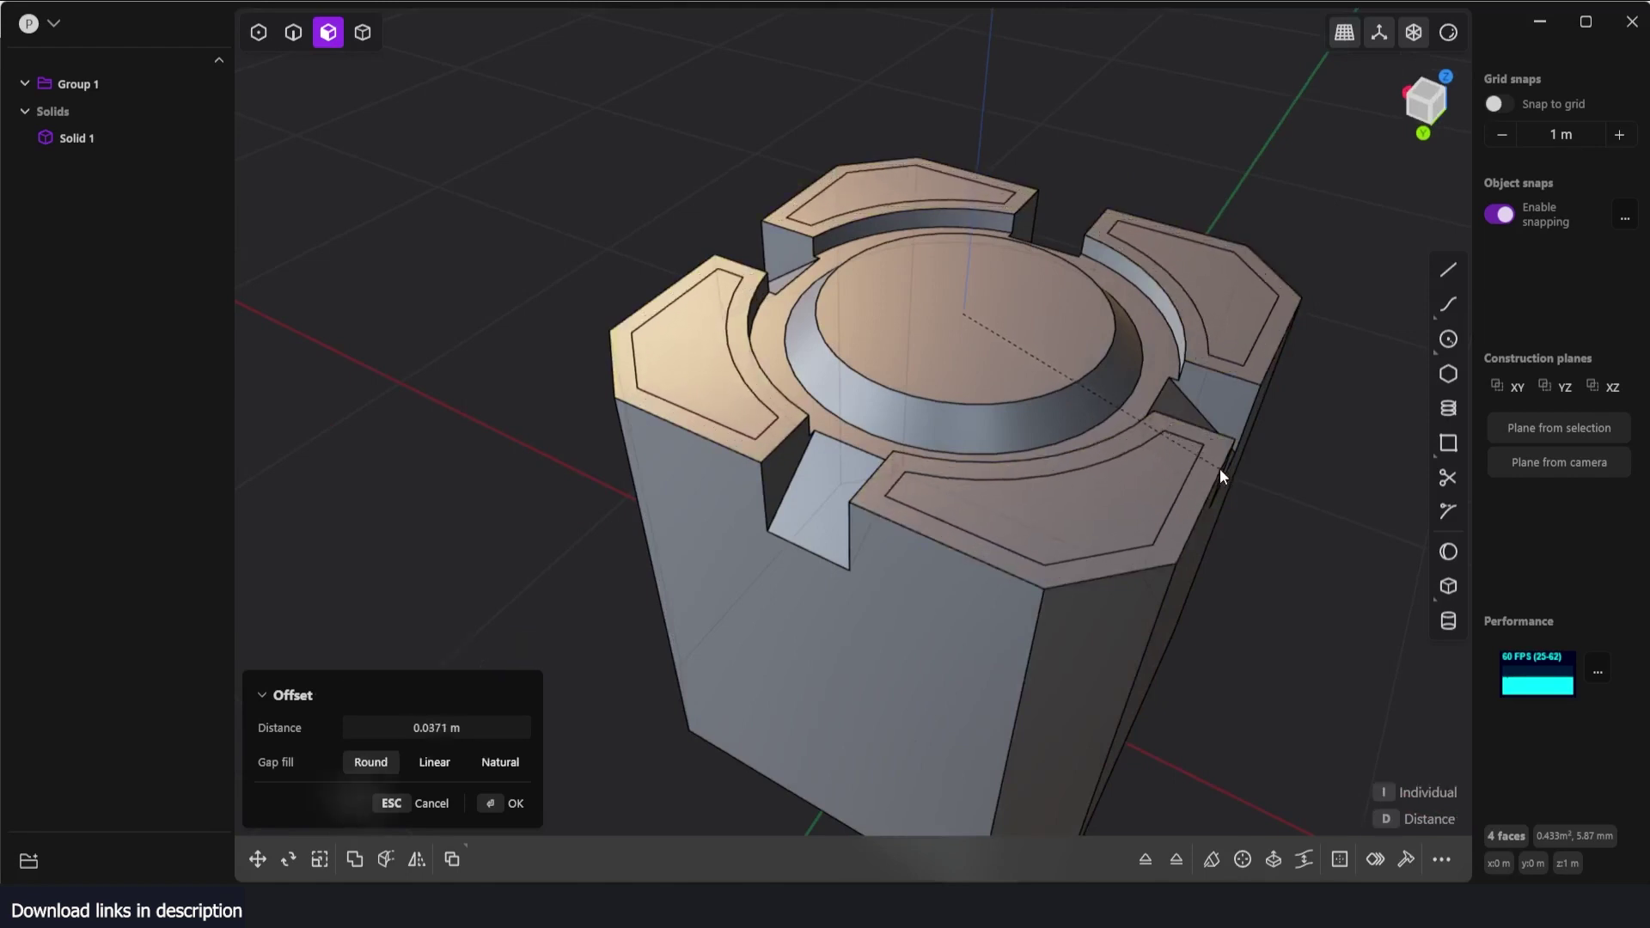
{"action": "scroll", "coordinate": [1238, 524], "scroll_direction": "up", "scroll_amount": 2}
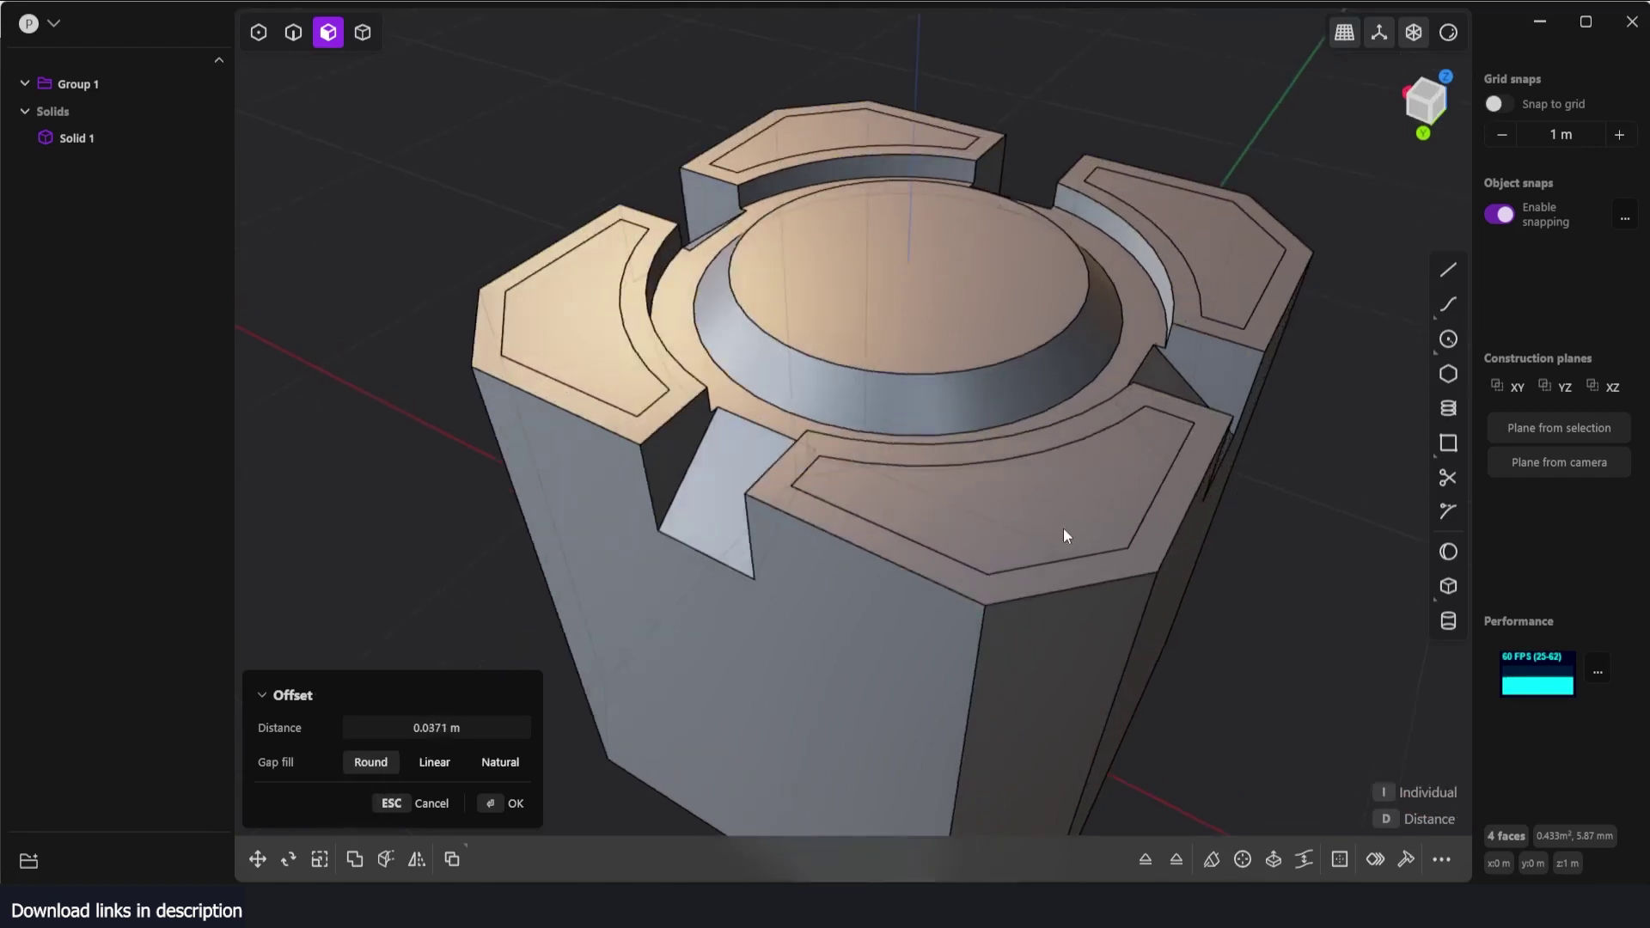
{"action": "left_click", "coordinate": [1220, 466]}
{"action": "key", "text": "g"}
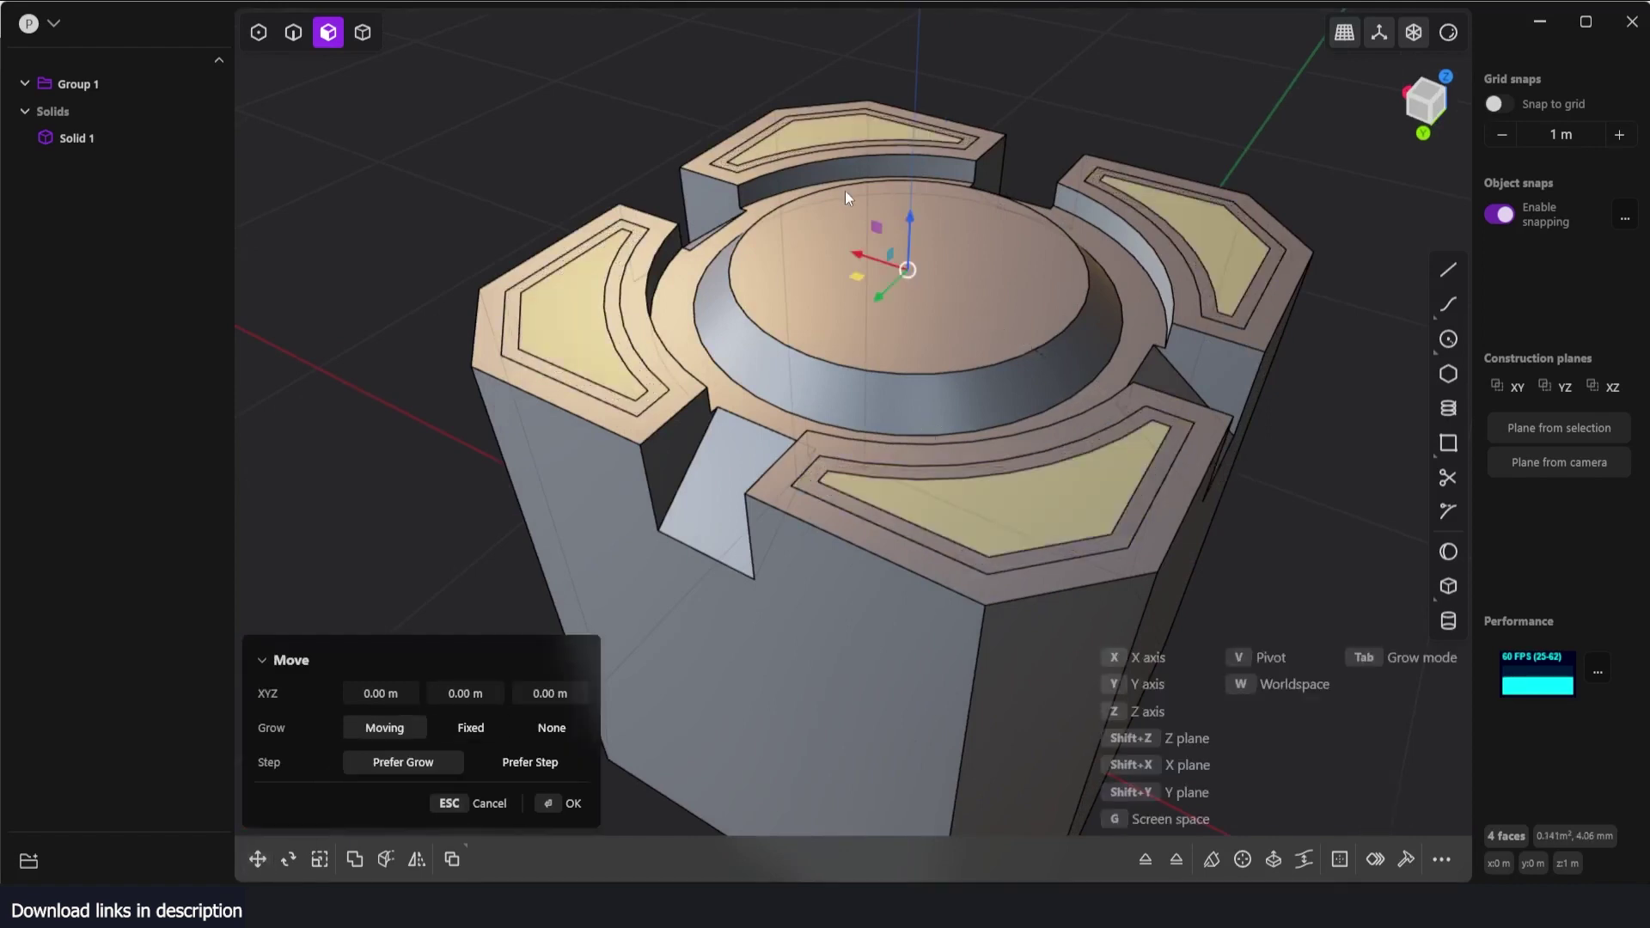
{"action": "left_click_drag", "start_coordinate": [911, 220], "coordinate": [901, 231]}
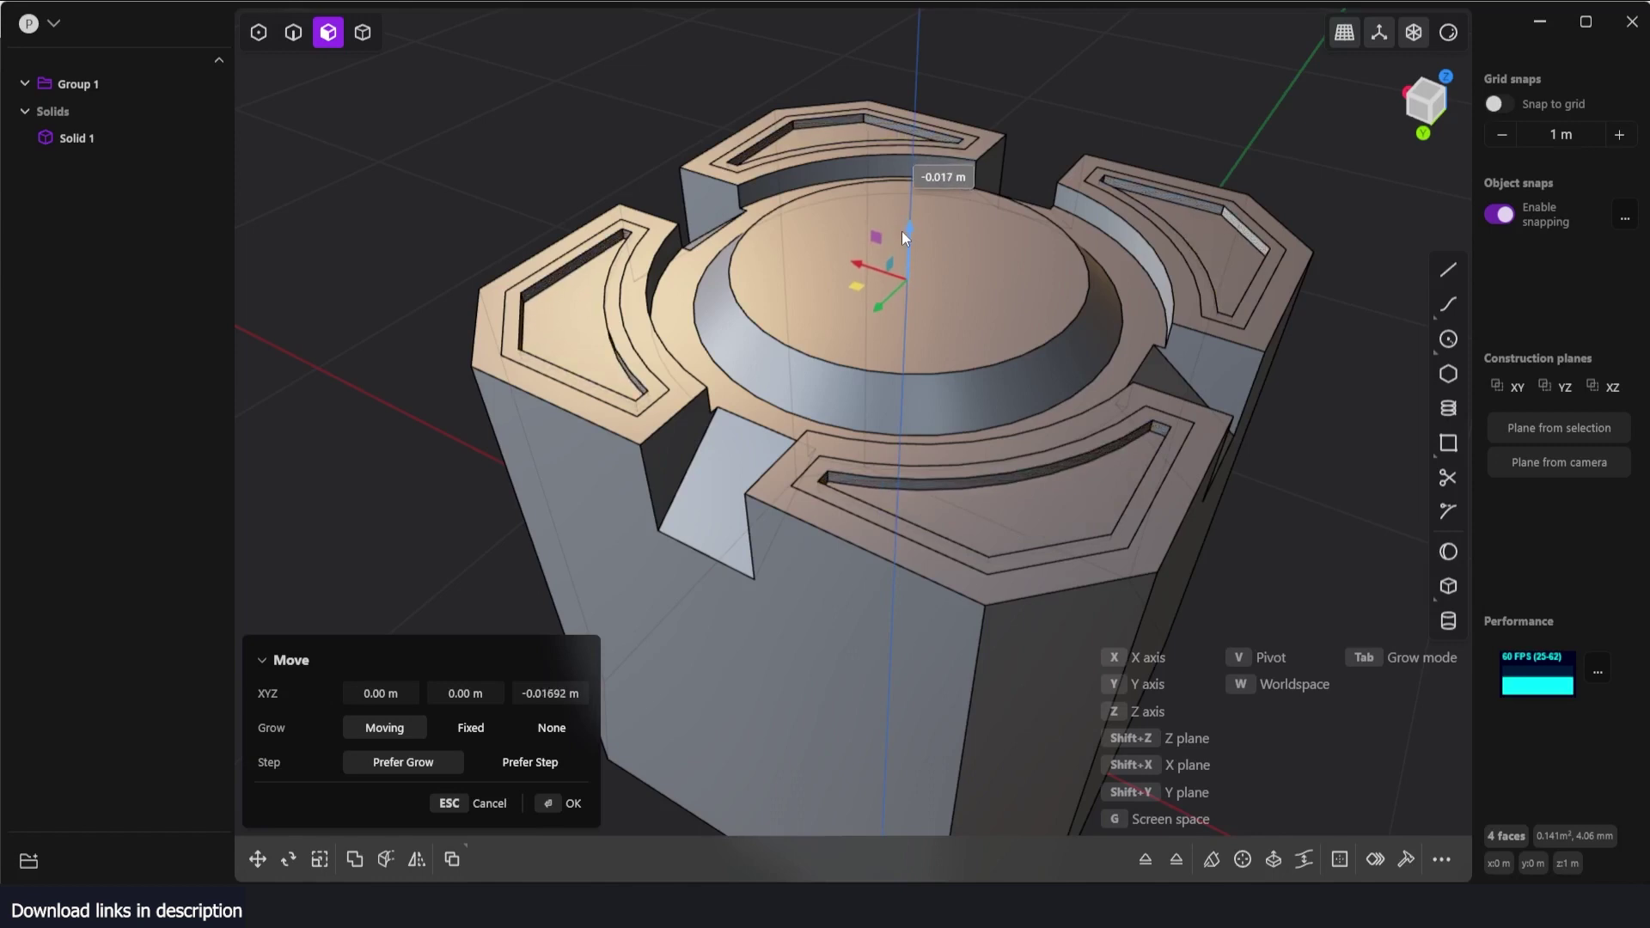
{"action": "key", "text": "Escape"}
- Push the four narrow outline bands on the top corner faces down into the crate to form grooves around the inner panels
{"action": "left_click", "coordinate": [519, 356]}
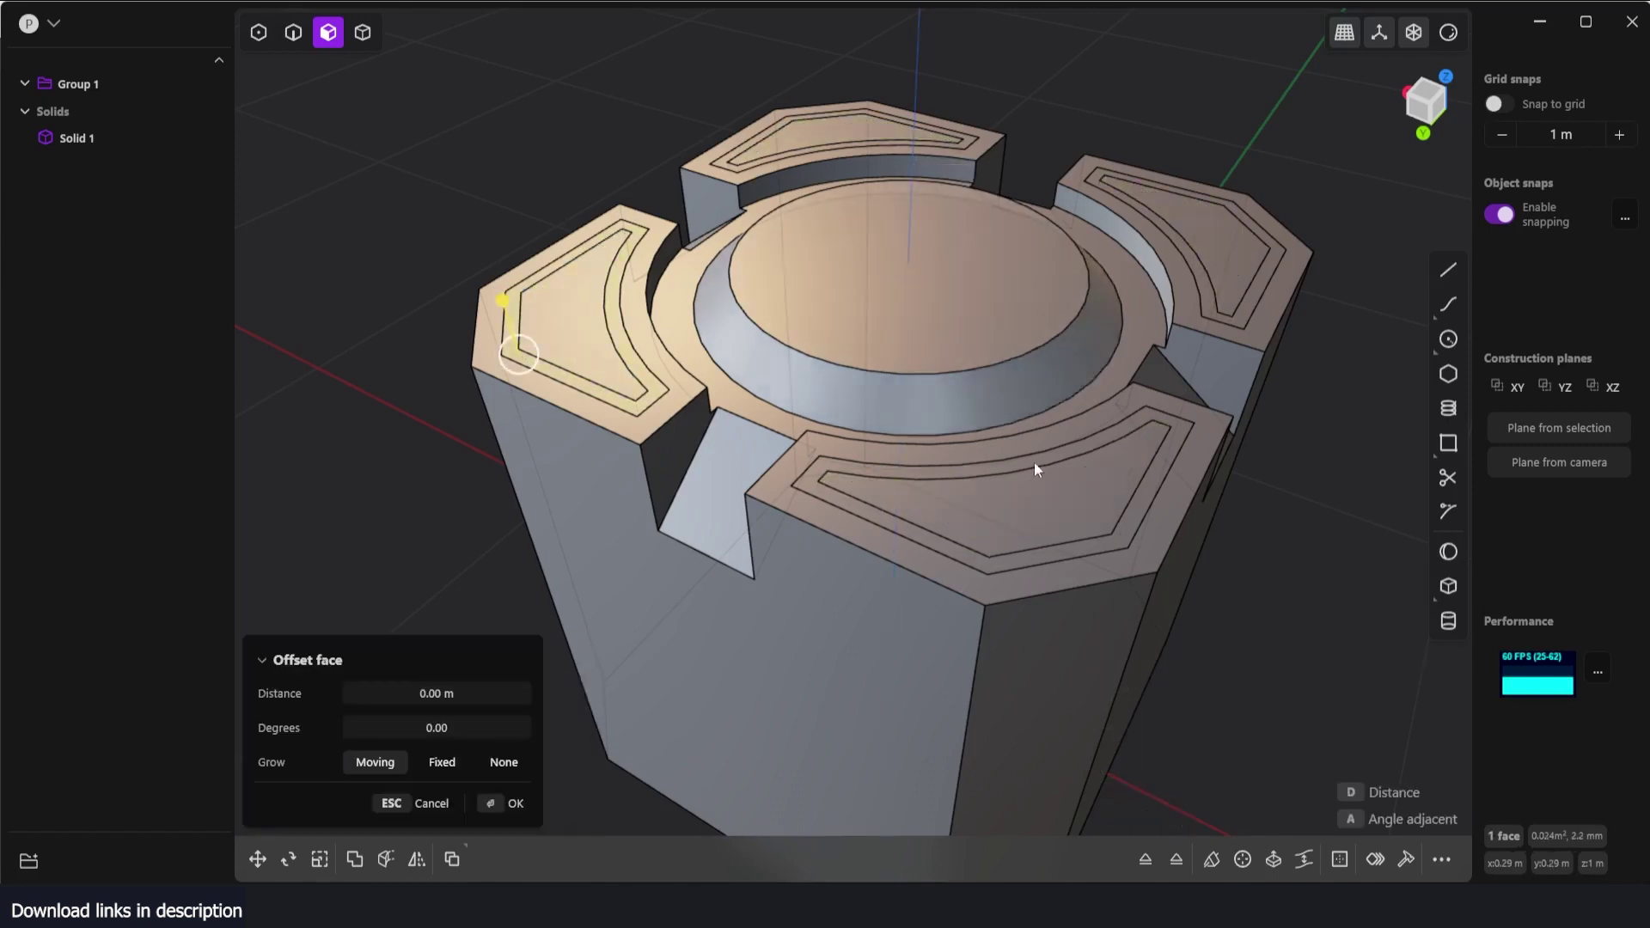
{"action": "left_click", "coordinate": [1065, 545], "text": "shift"}
{"action": "left_click", "coordinate": [1246, 308], "text": "shift"}
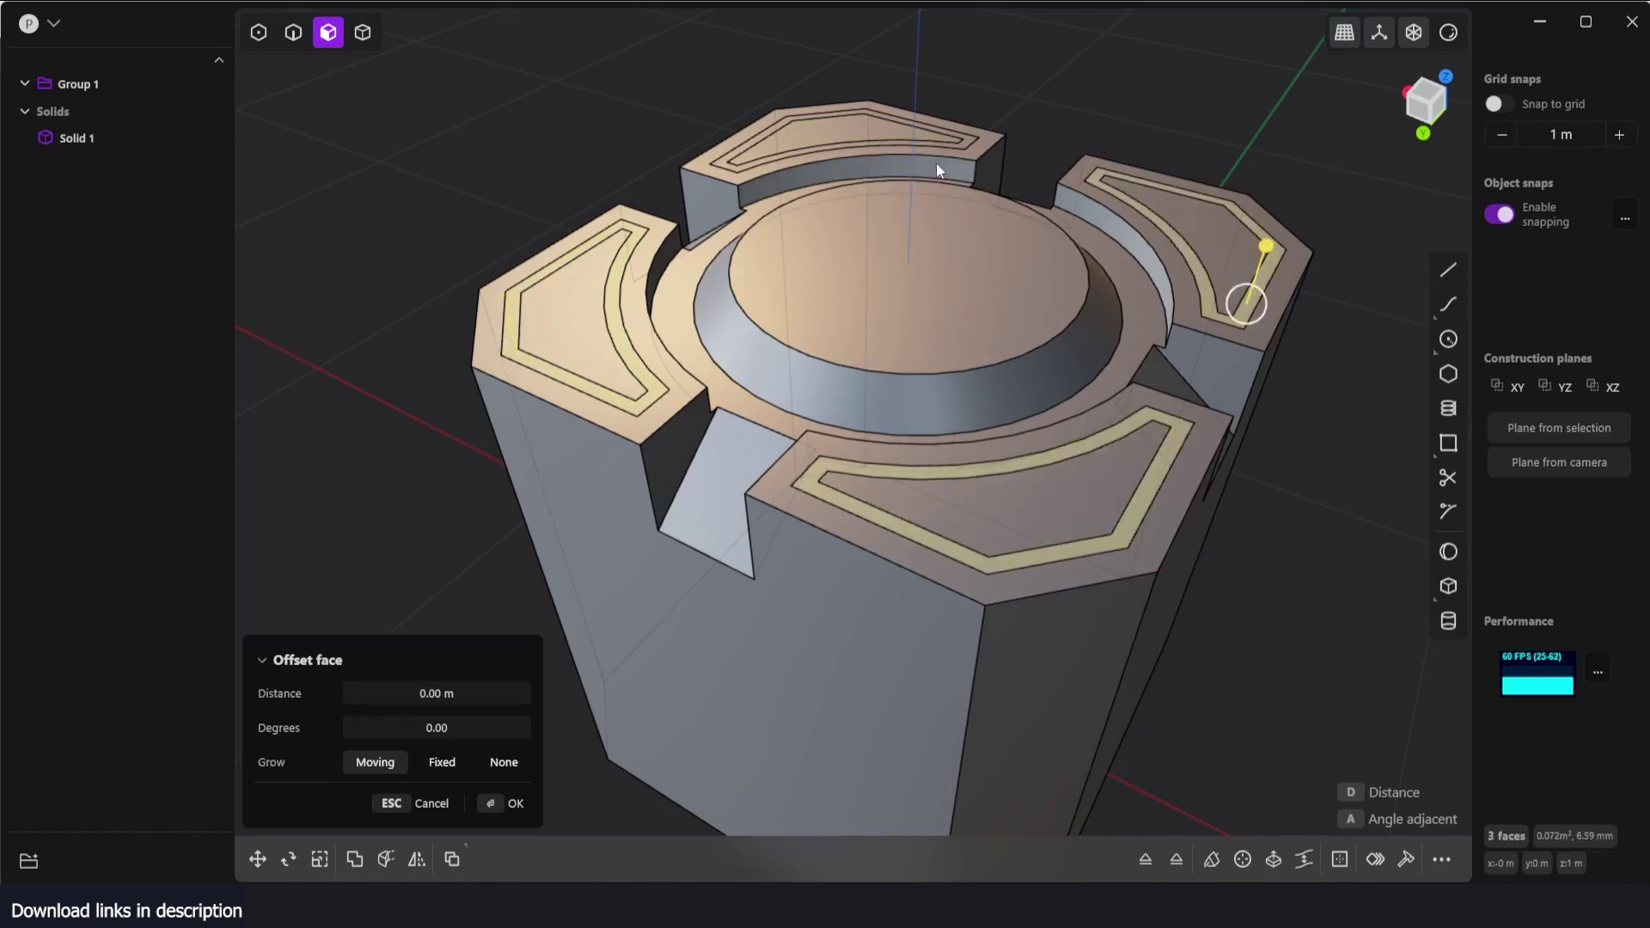
{"action": "left_click", "coordinate": [959, 148], "text": "shift"}
{"action": "left_click_drag", "start_coordinate": [967, 114], "coordinate": [967, 109]}
{"action": "mouse_move", "coordinate": [973, 424]}
{"action": "middle_mouse_down"}
{"action": "mouse_move", "coordinate": [1014, 457]}
{"action": "mouse_move", "coordinate": [974, 451]}
{"action": "middle_mouse_up"}
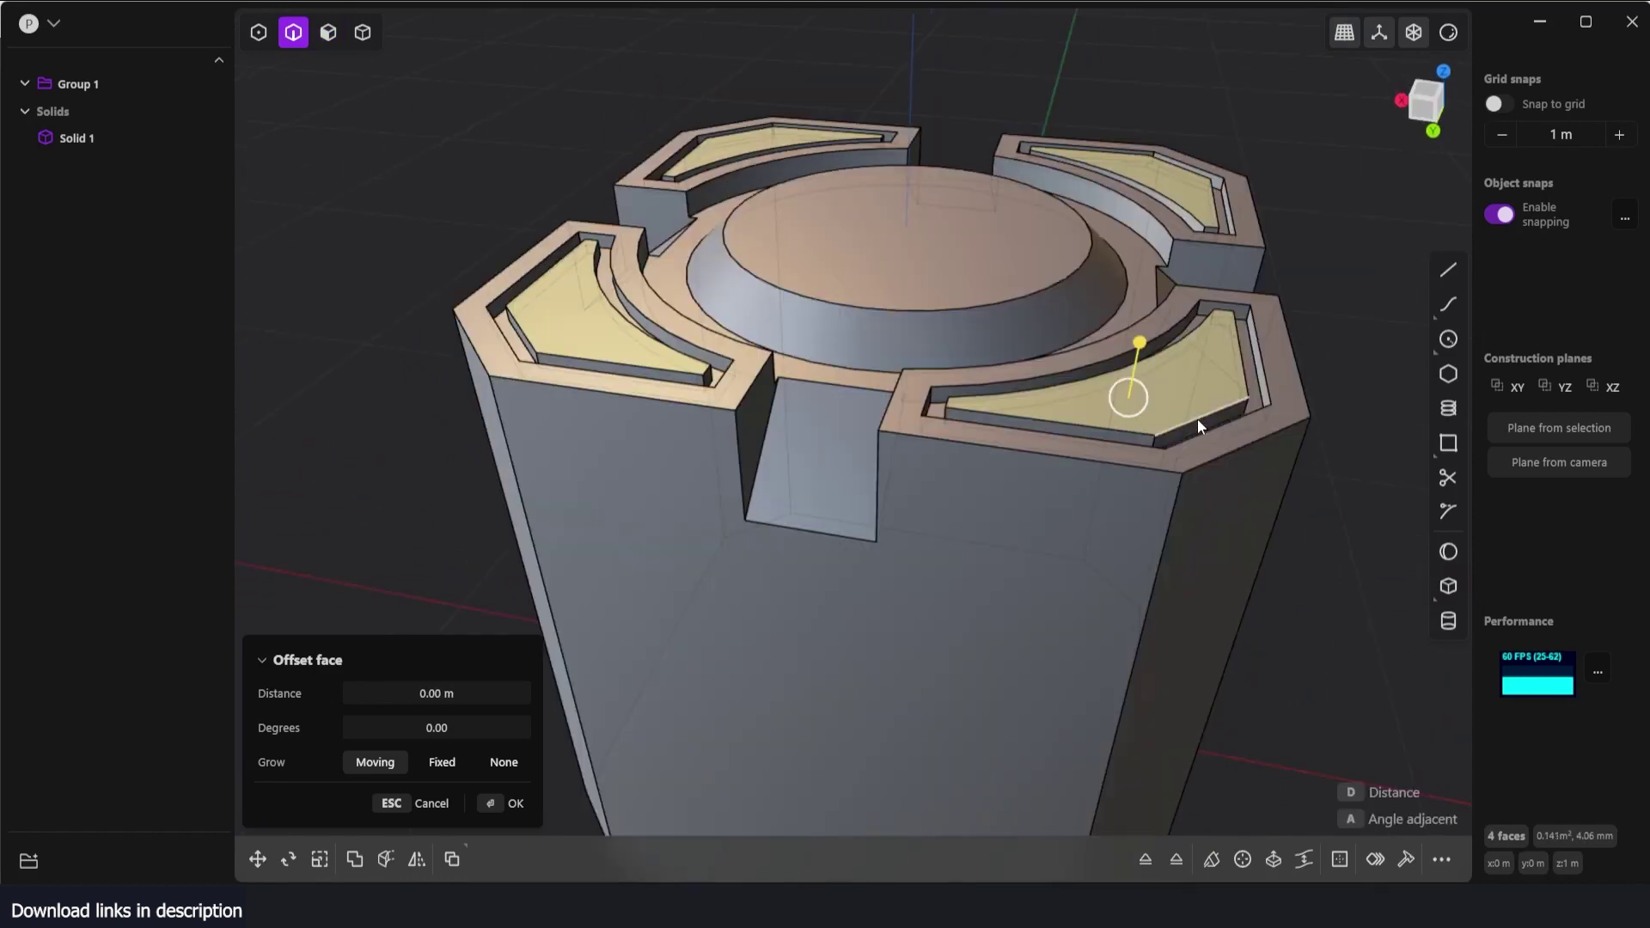
- Bevel the upper outline edges of the inner panels enclosed by the grooves on the crate's top corners
{"action": "left_click", "coordinate": [1198, 419]}
{"action": "left_click", "coordinate": [1098, 423], "text": "shift"}
{"action": "left_click", "coordinate": [1157, 377], "text": "shift"}
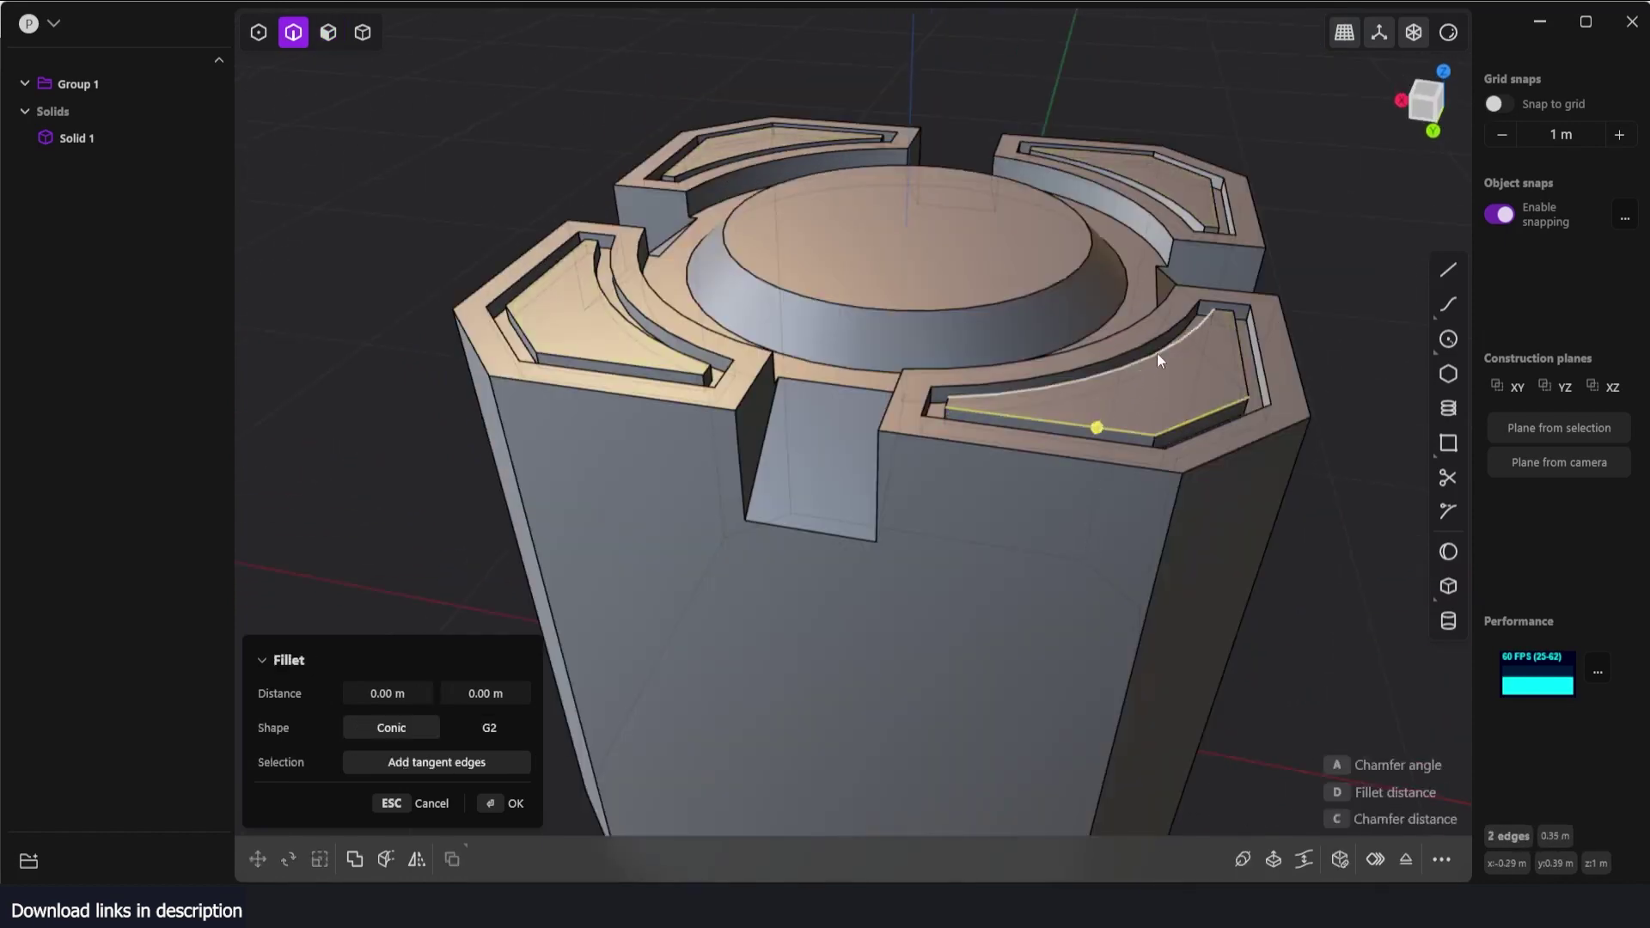
{"action": "left_click", "coordinate": [1230, 356], "text": "shift"}
{"action": "left_click", "coordinate": [1238, 363], "text": "ctrl"}
{"action": "left_click", "coordinate": [1240, 363], "text": "shift"}
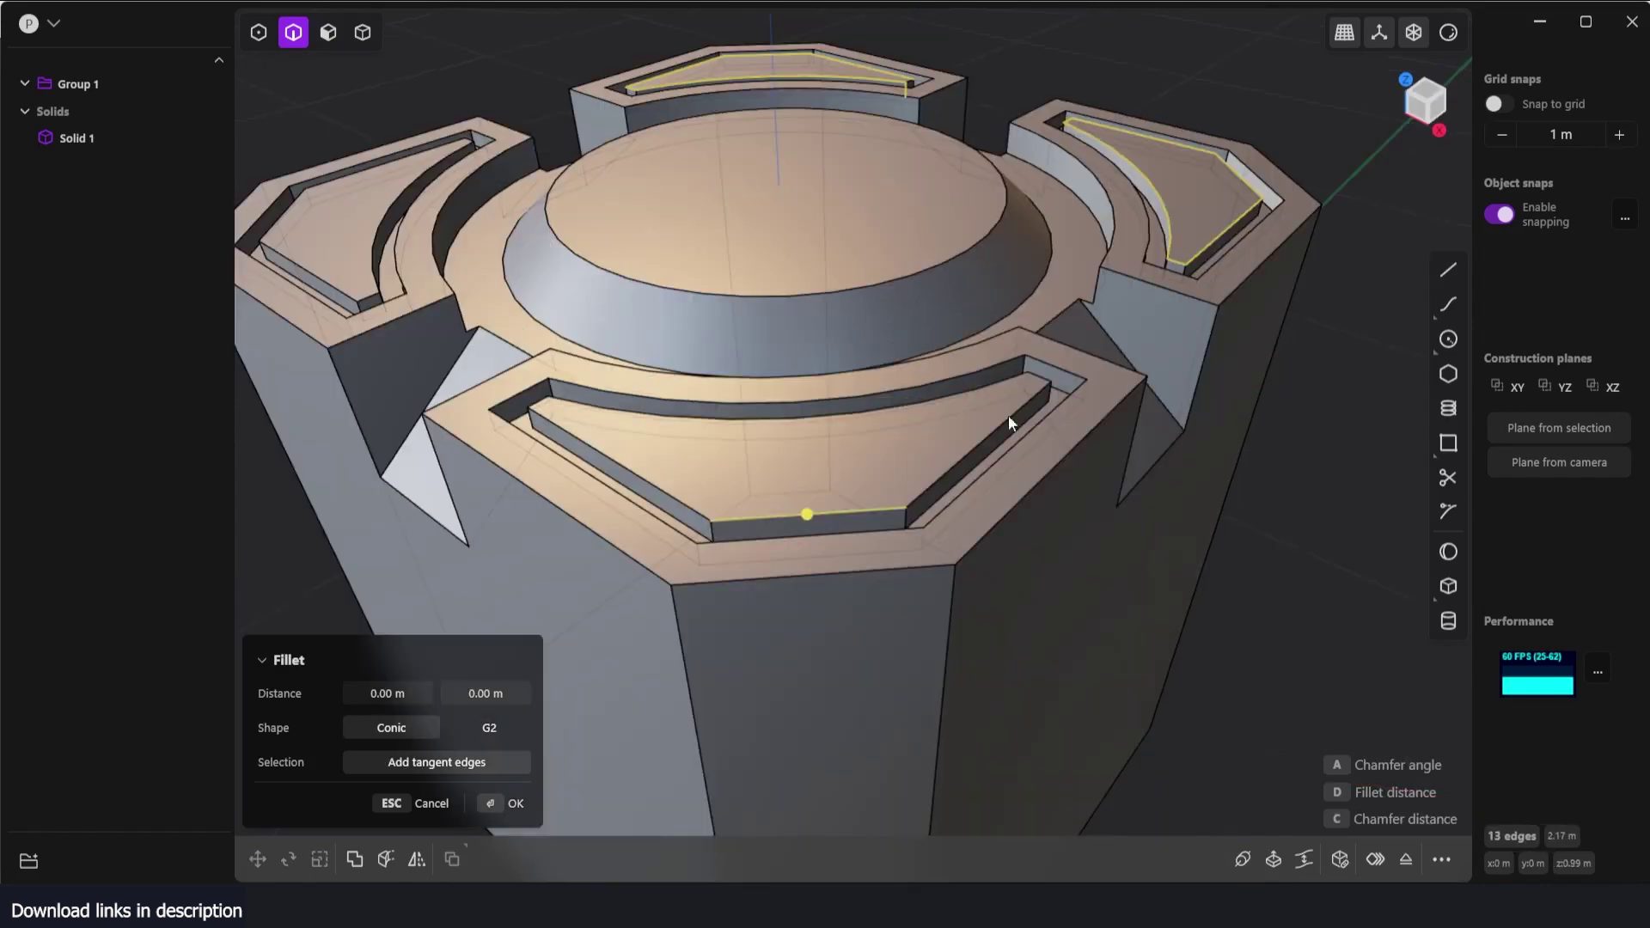
{"action": "middle_click_drag", "start_coordinate": [1254, 284], "coordinate": [954, 335]}
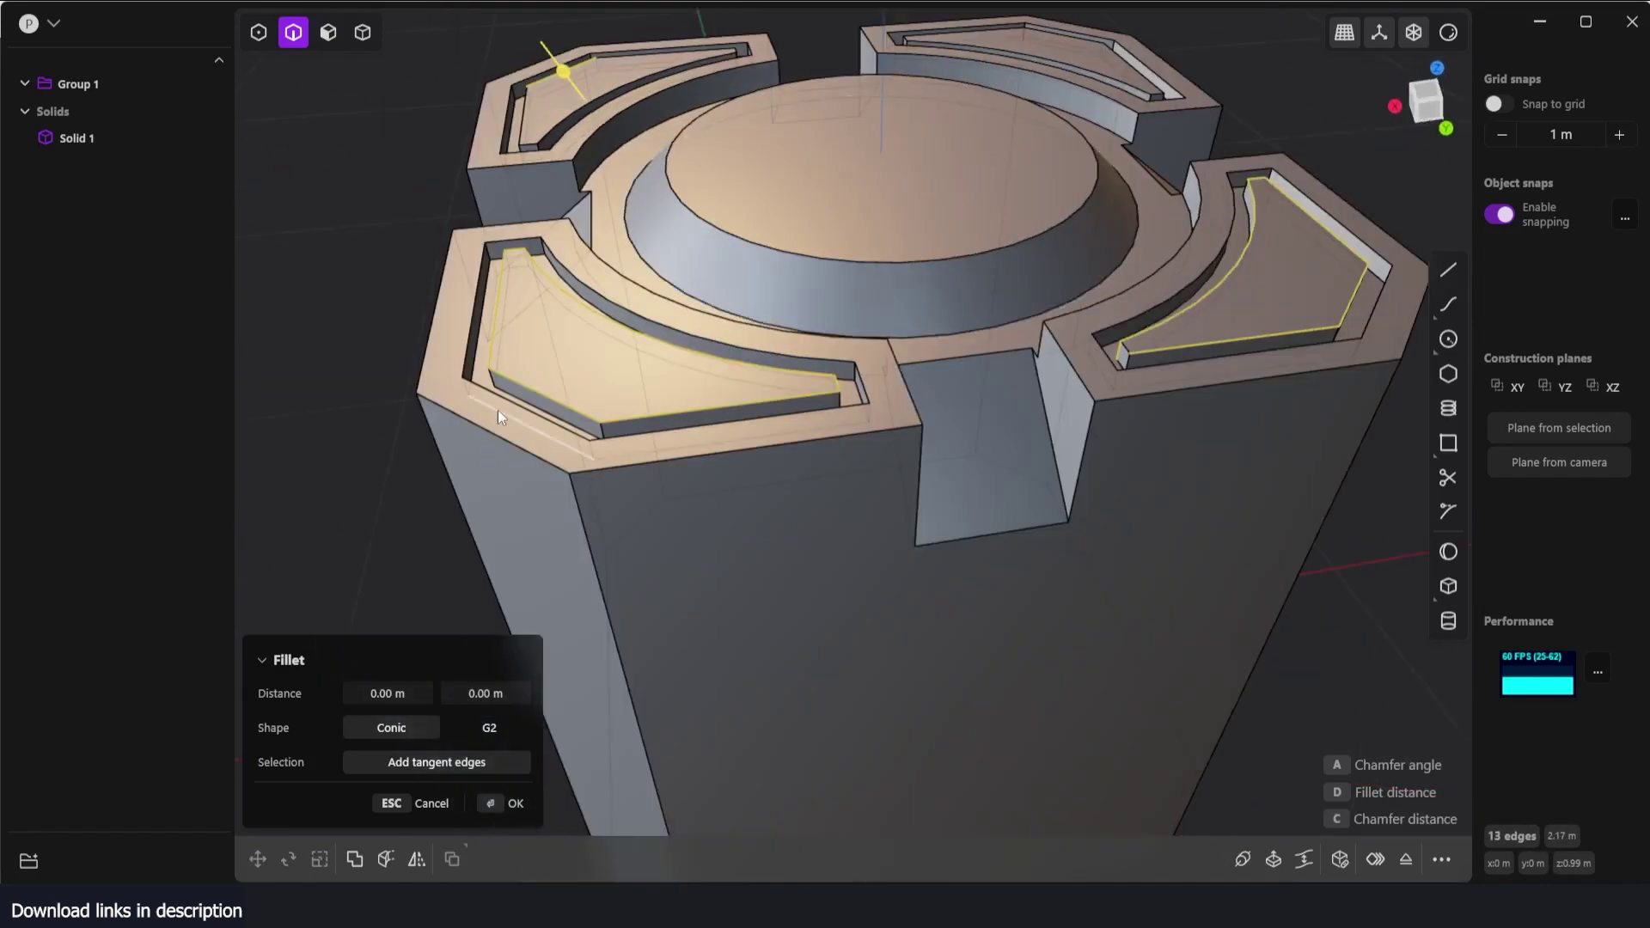
{"action": "middle_click_drag", "start_coordinate": [498, 410], "coordinate": [612, 435]}
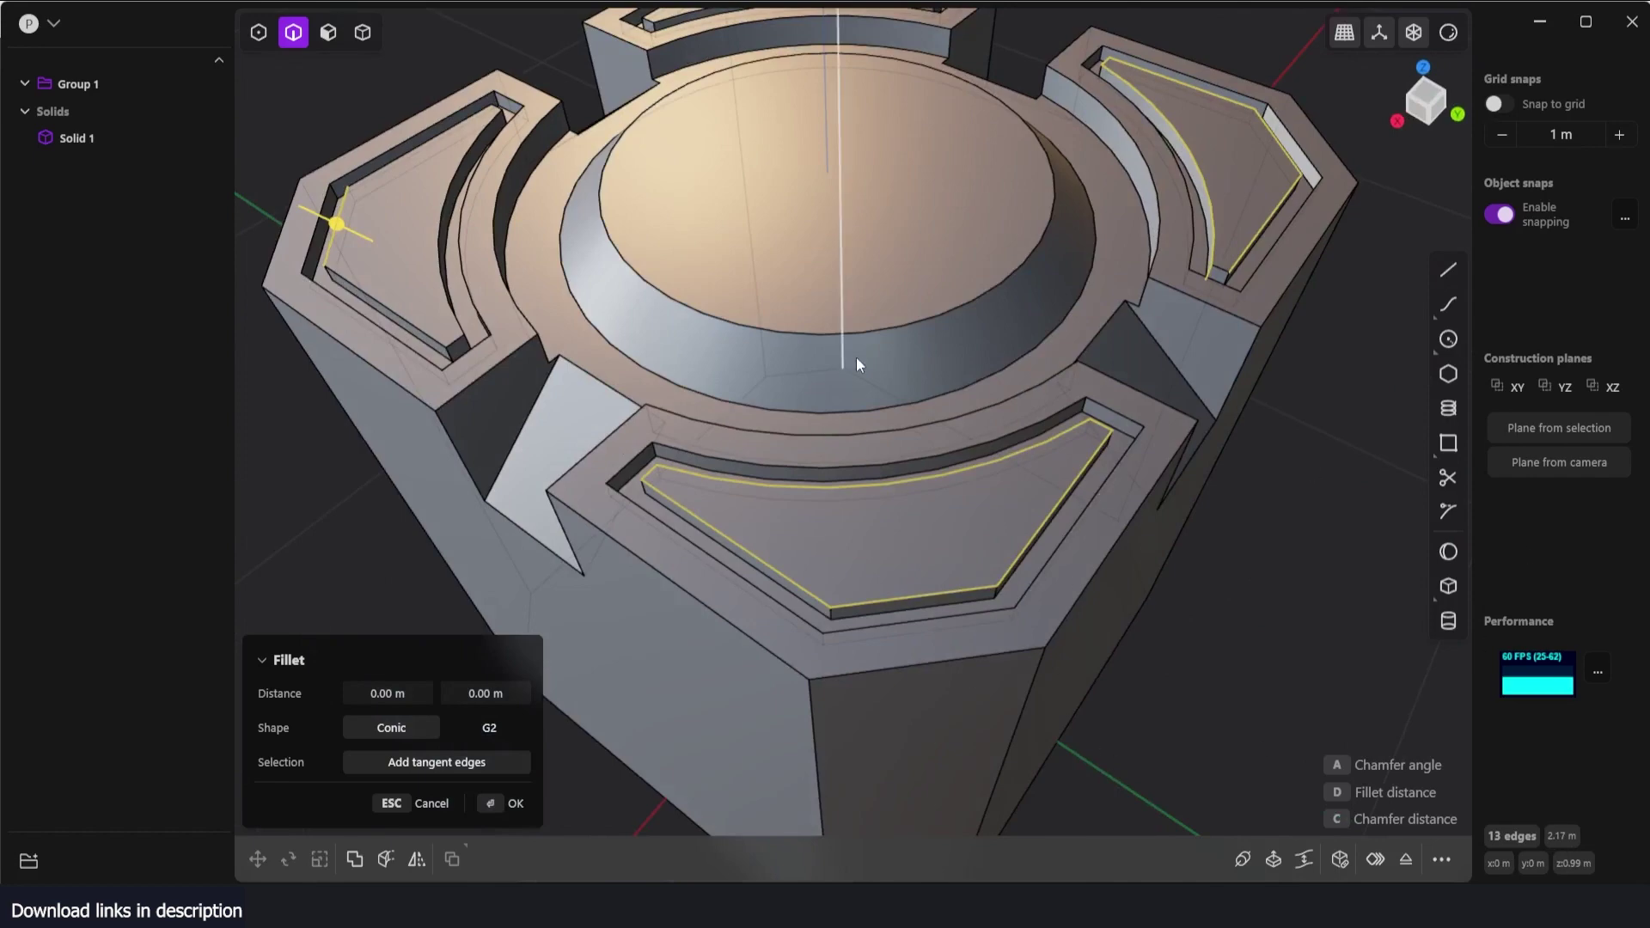
{"action": "left_click_drag", "start_coordinate": [999, 440], "coordinate": [1037, 464]}
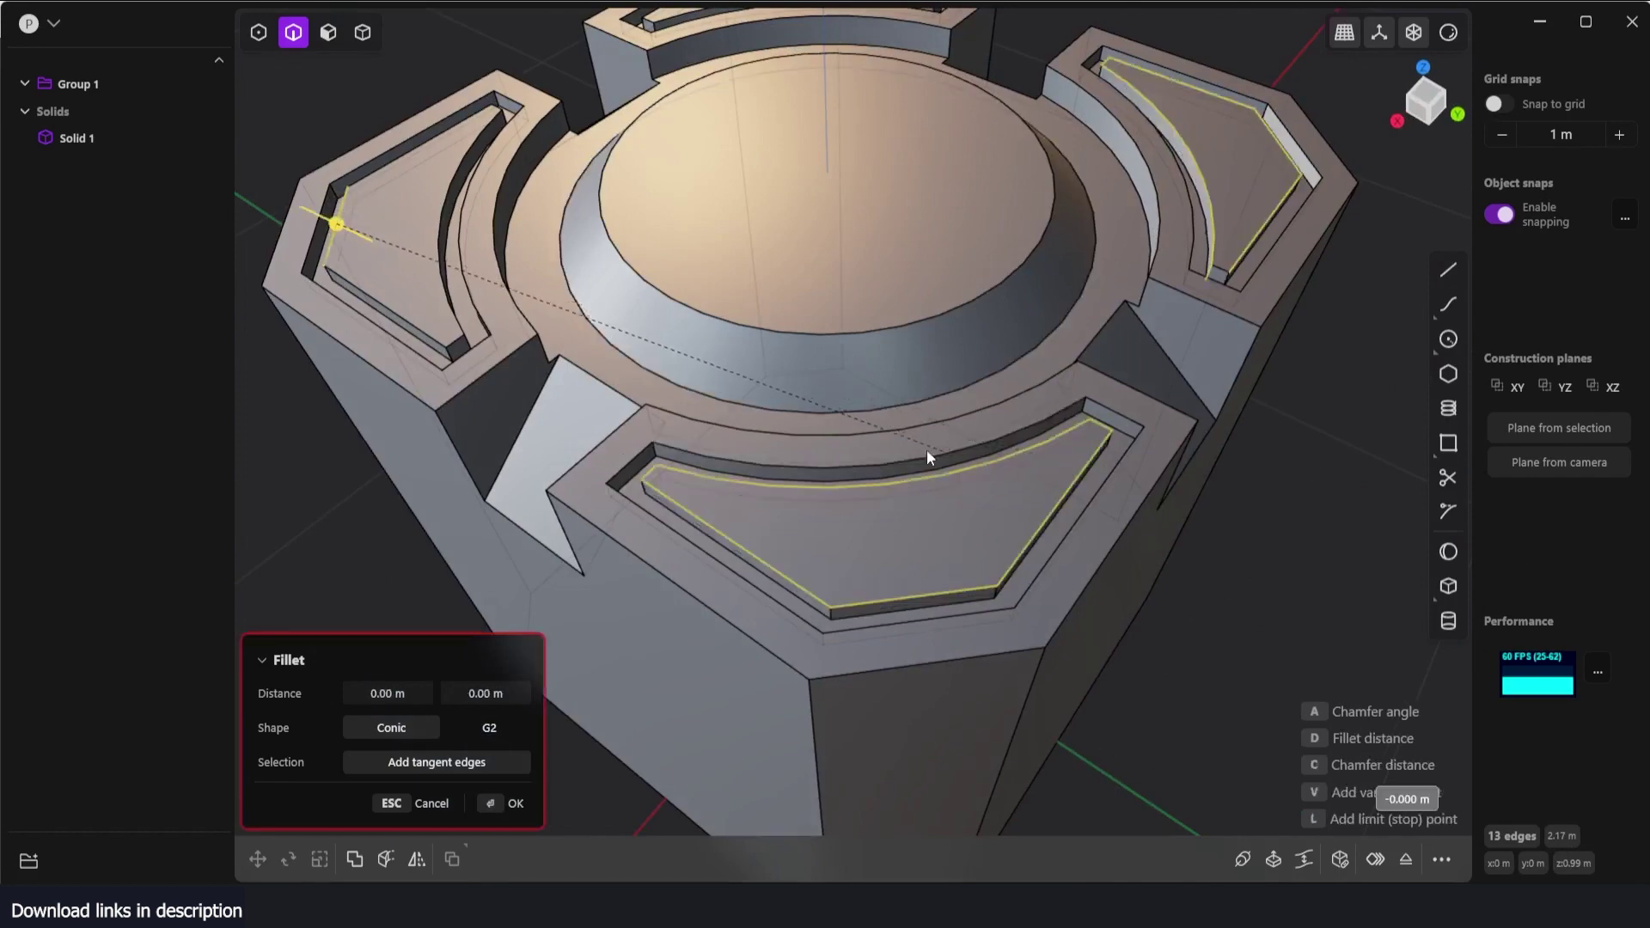
- Switch to the Snipping Tool to examine the reference crate's side details, and return to the Plasticity model
{"action": "middle_click_drag", "start_coordinate": [1177, 429], "coordinate": [874, 854]}
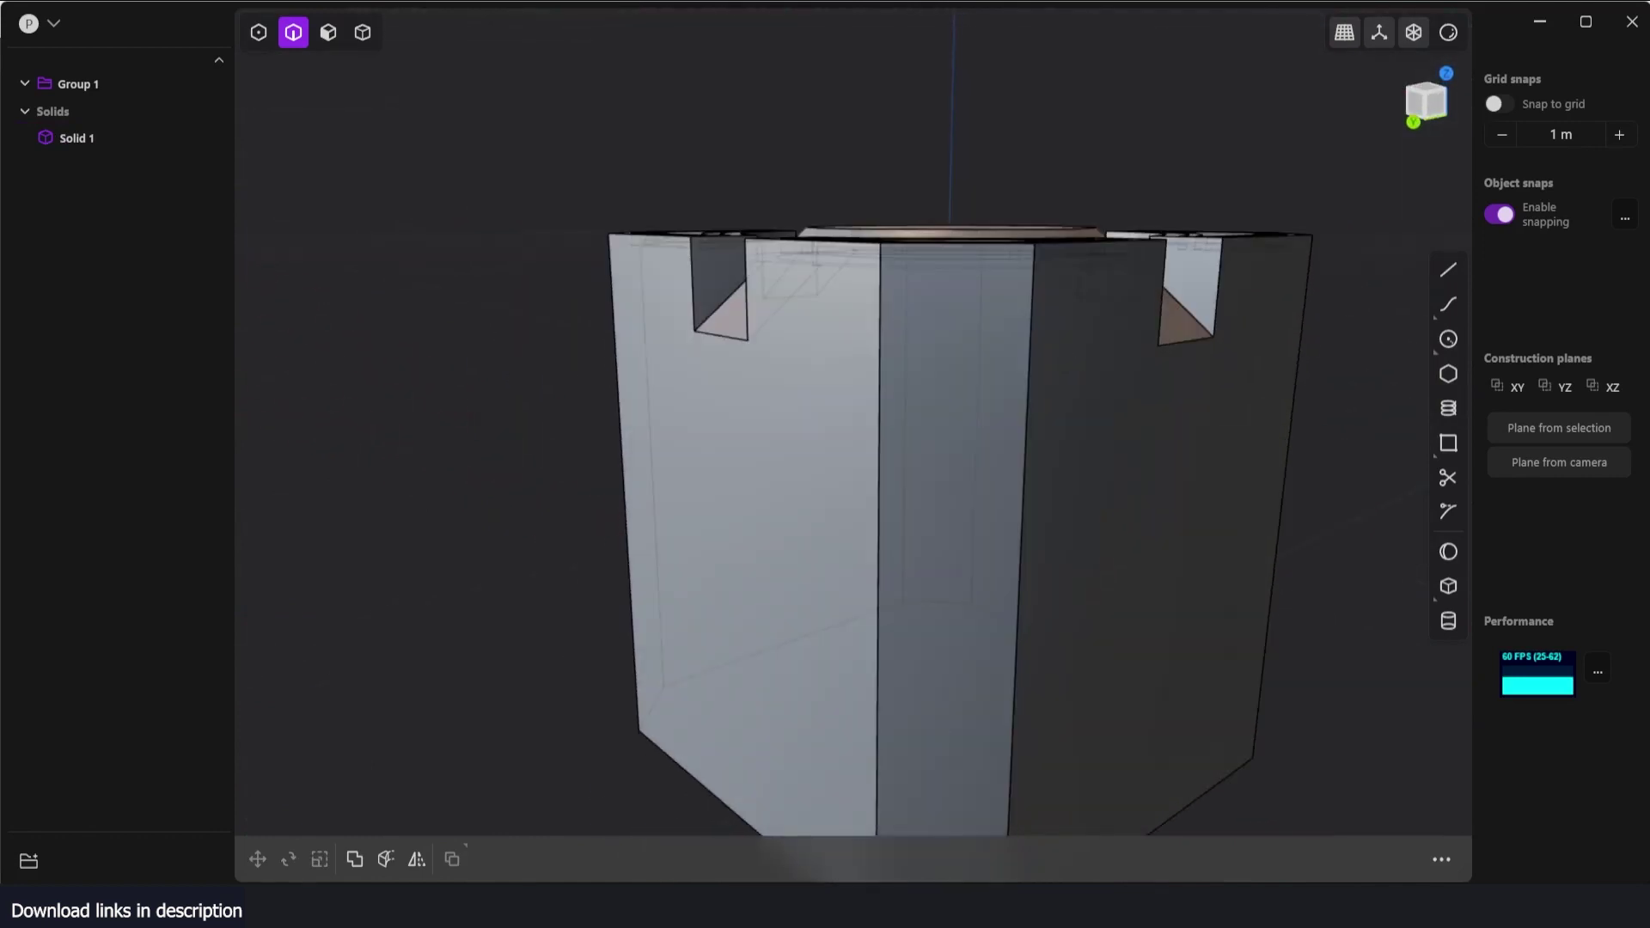
{"action": "mouse_move", "coordinate": [803, 924]}
{"action": "left_click", "coordinate": [652, 819]}
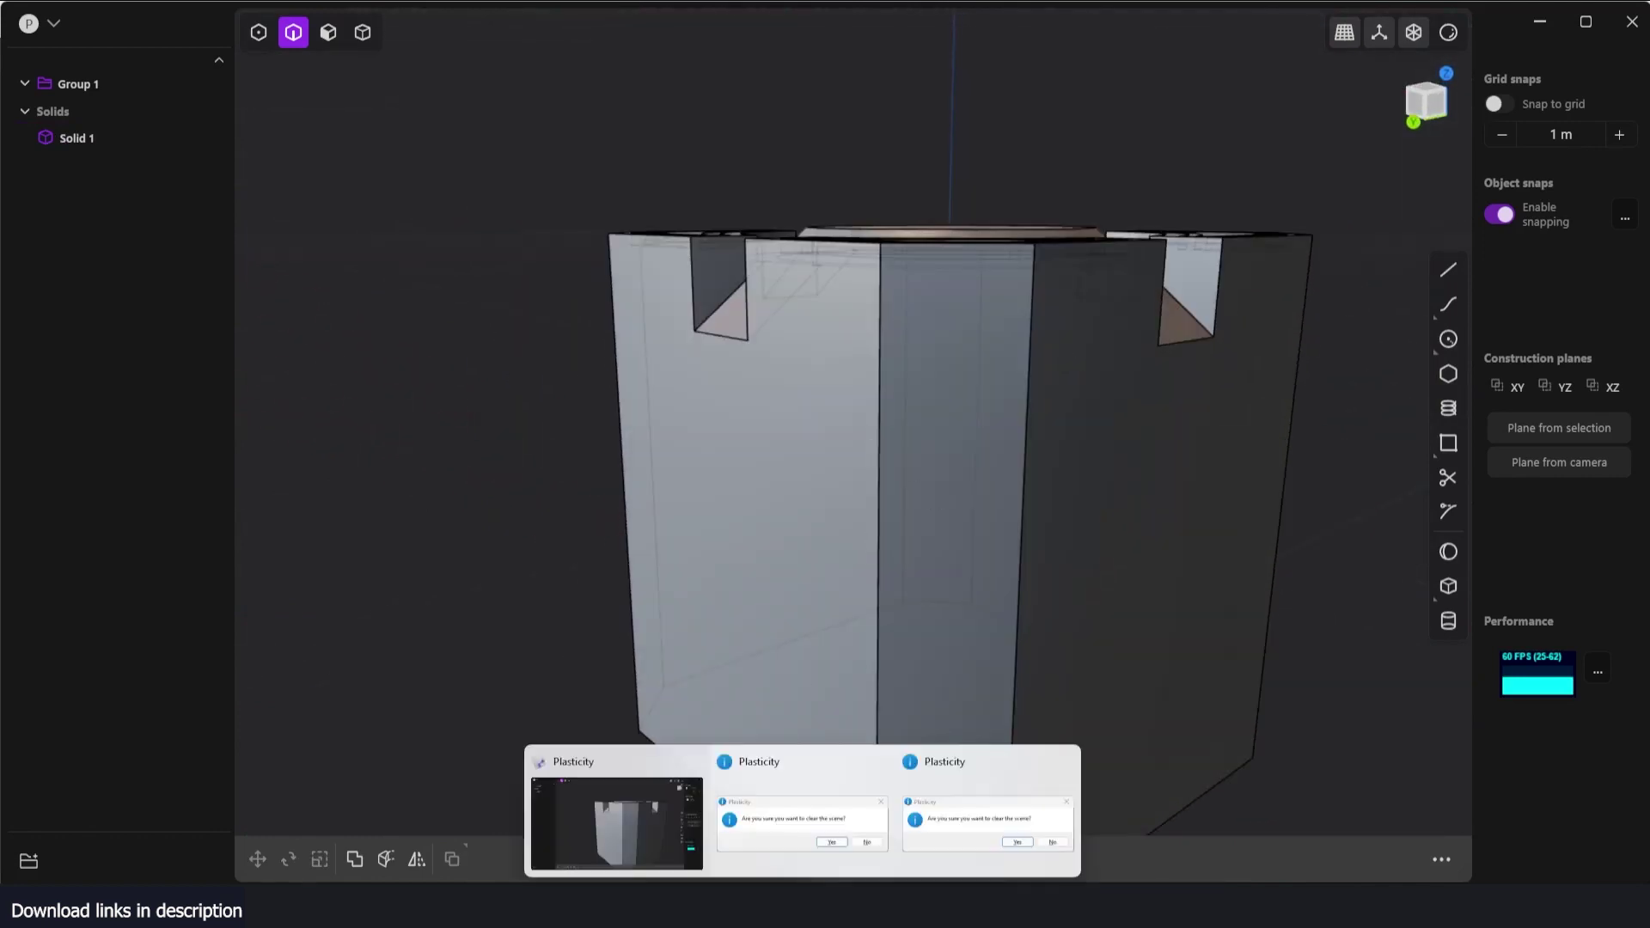
{"action": "left_click", "coordinate": [917, 909]}
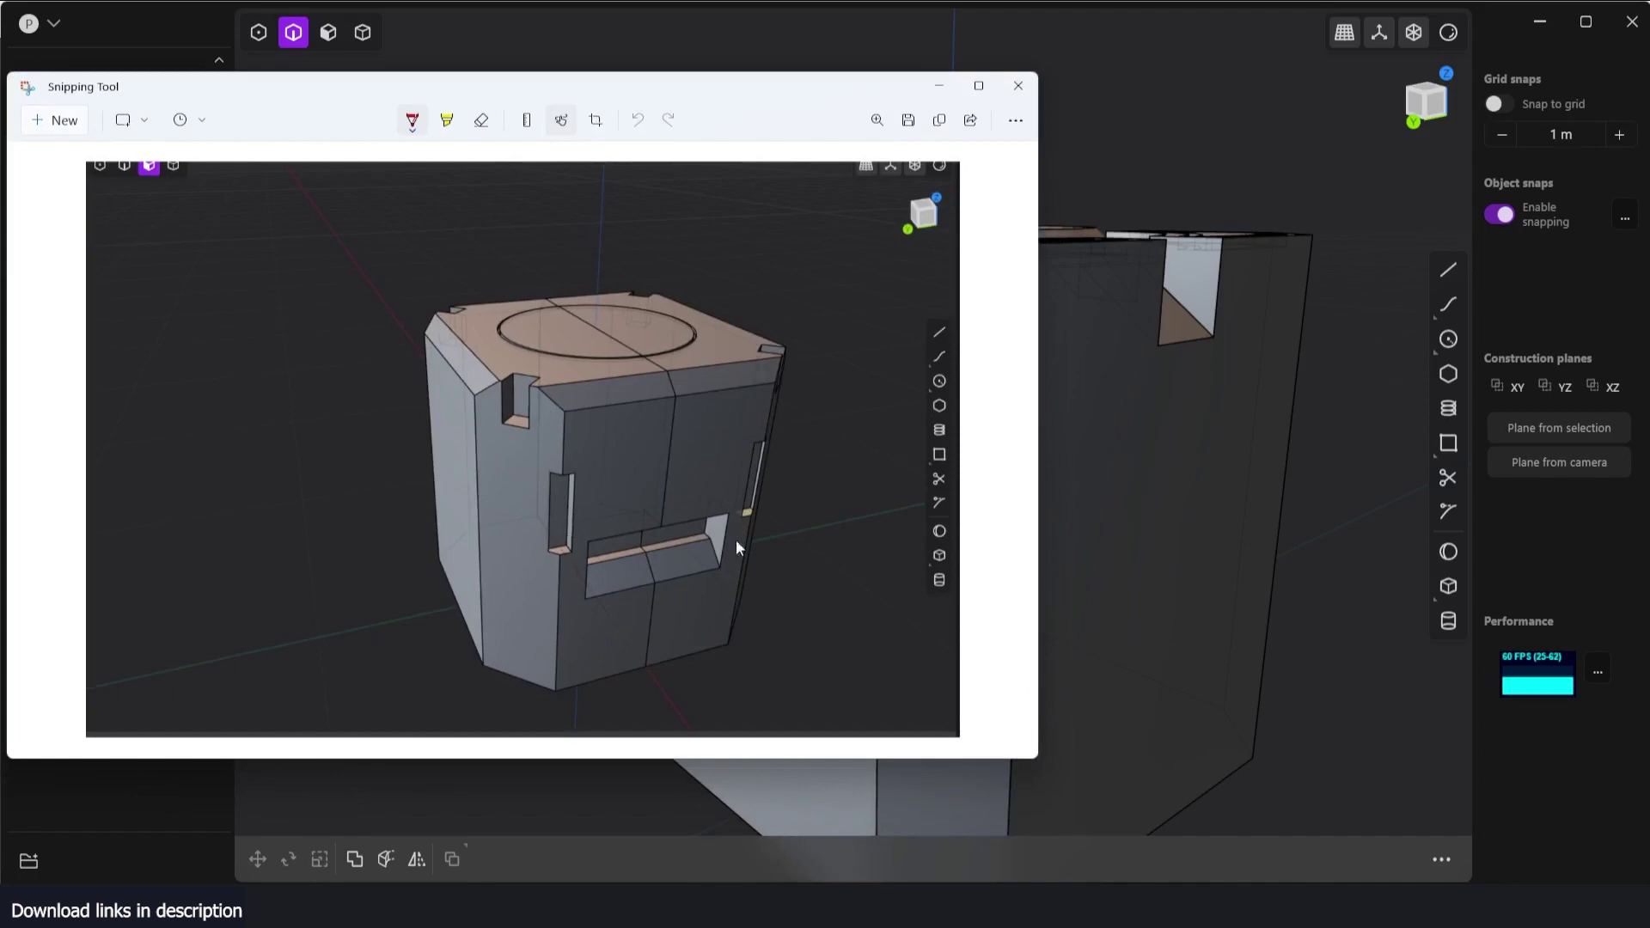
{"action": "left_click", "coordinate": [1329, 120]}
{"action": "middle_click_drag", "start_coordinate": [1194, 253], "coordinate": [1135, 317]}
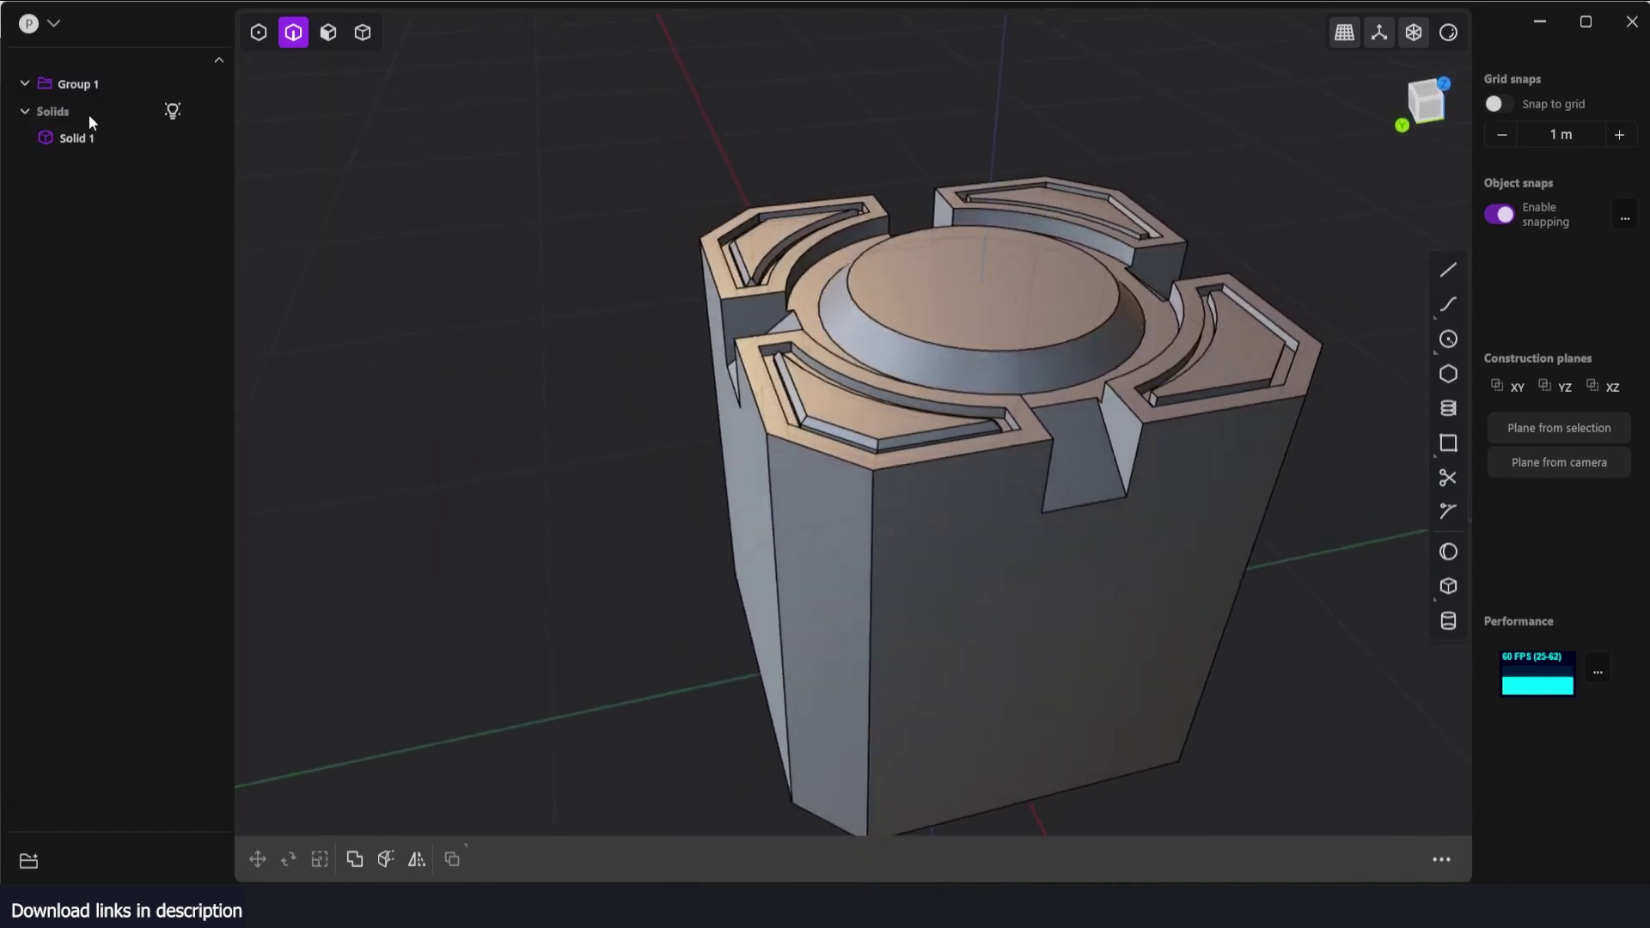
- Cut a centred rectangular slot about 0.43 m by 0.13 m into the crate's side face with a box
{"action": "left_click", "coordinate": [331, 37]}
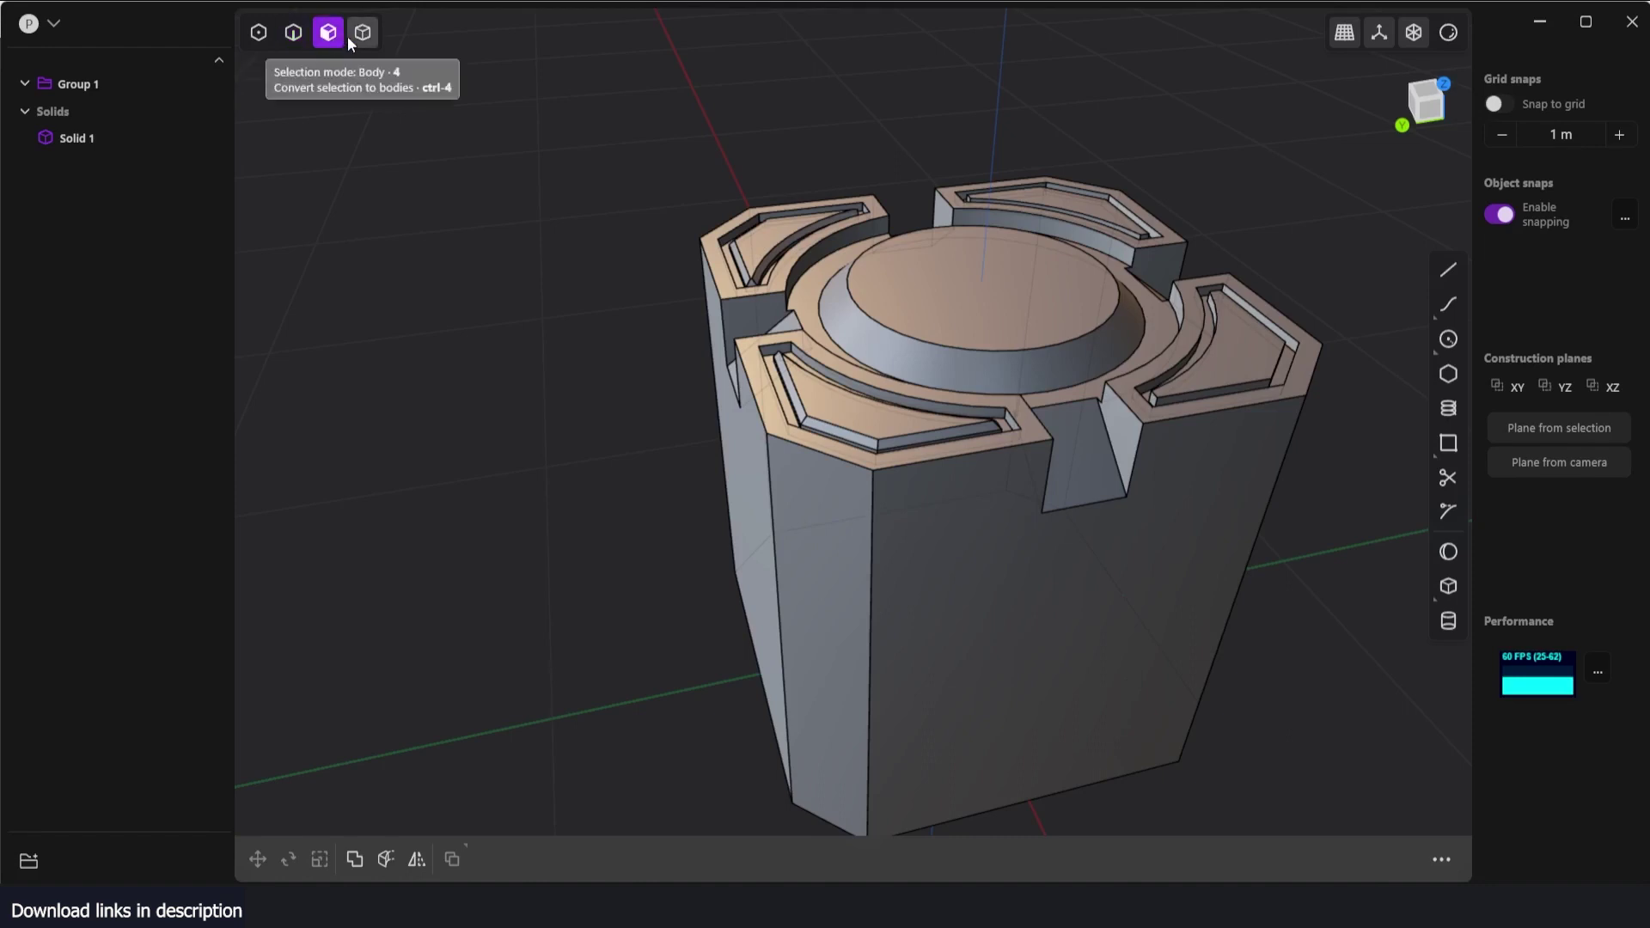
{"action": "left_click", "coordinate": [359, 34]}
{"action": "left_click", "coordinate": [1449, 586]}
{"action": "key", "text": "KP_1"}
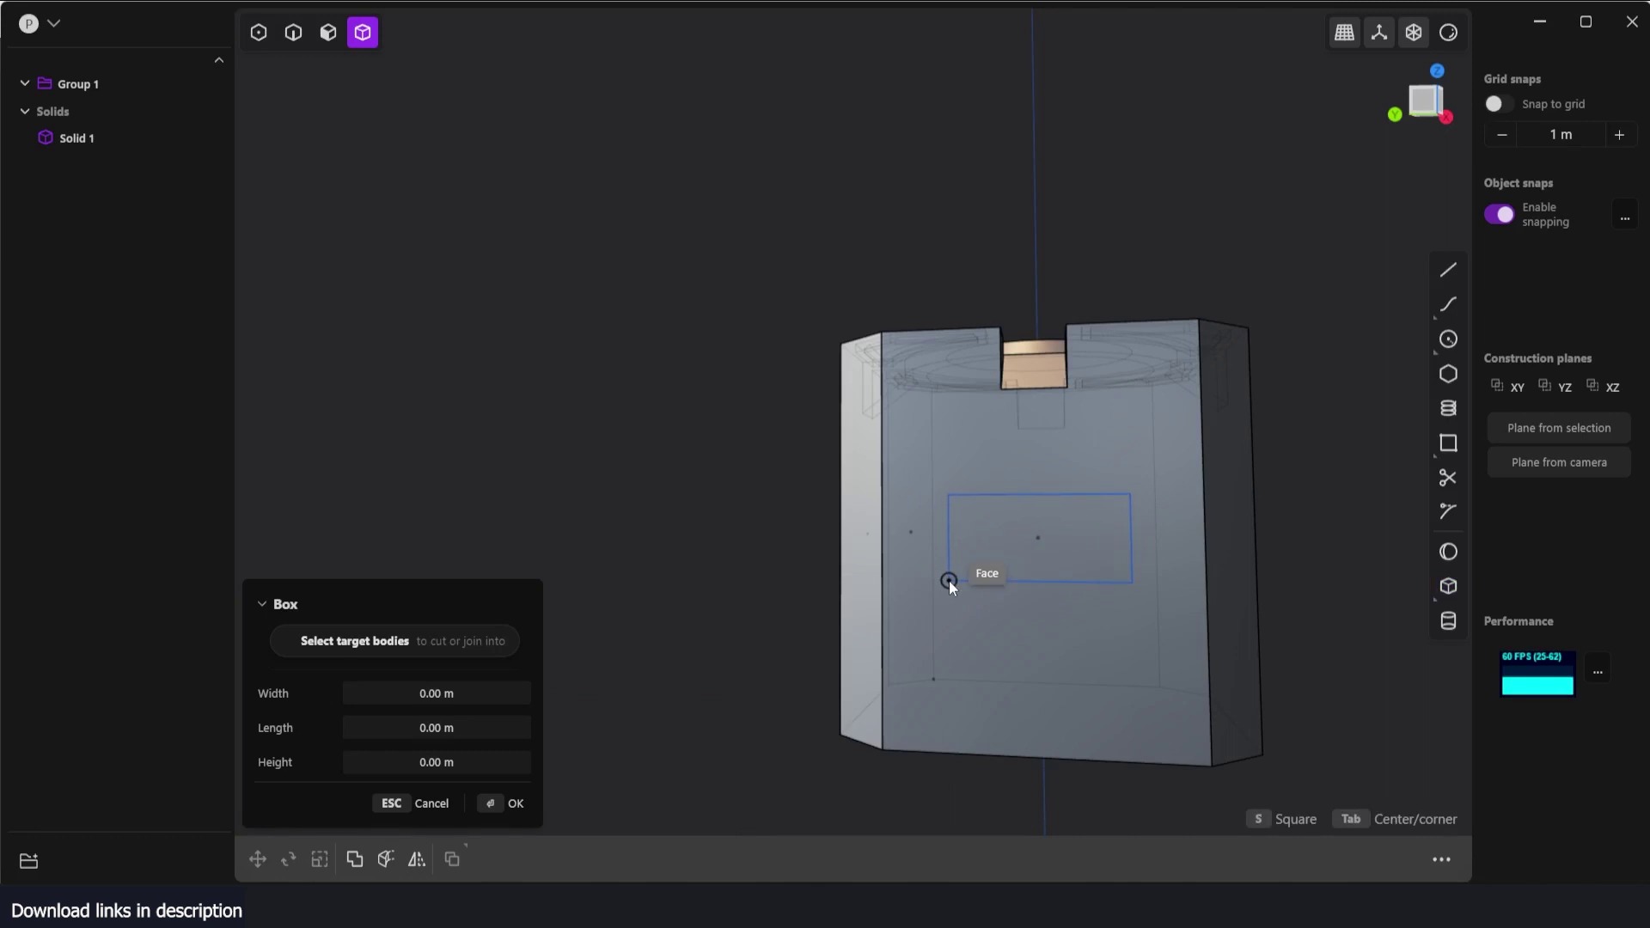
{"action": "key", "text": "Tab"}
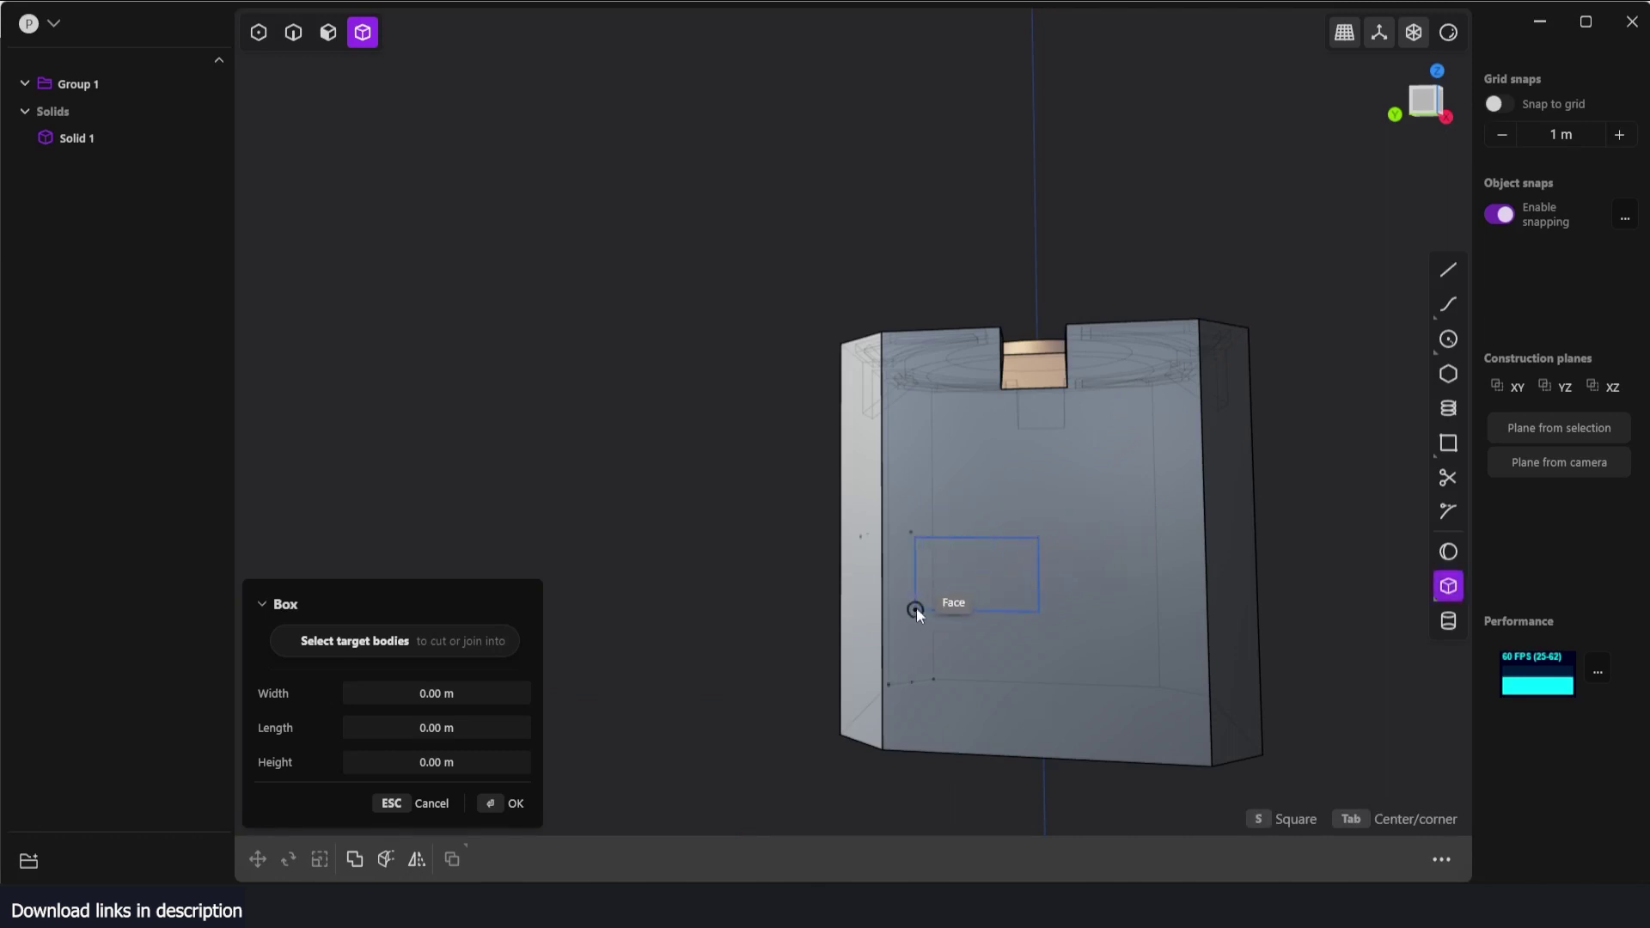
{"action": "key", "text": "Tab"}
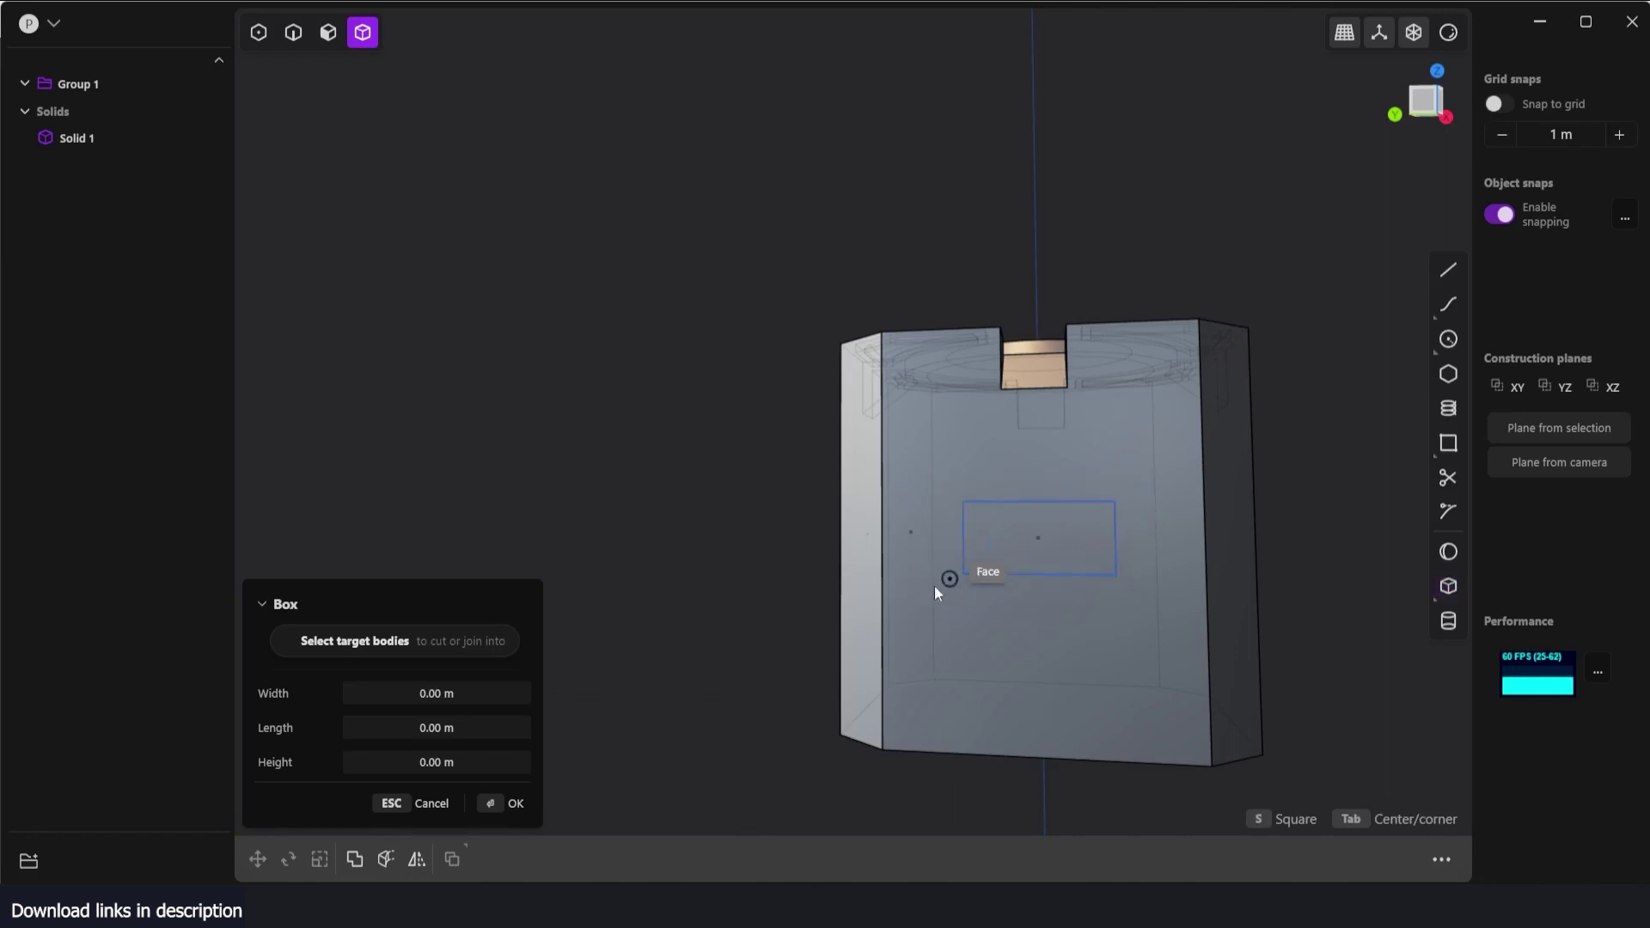
{"action": "left_click", "coordinate": [945, 564]}
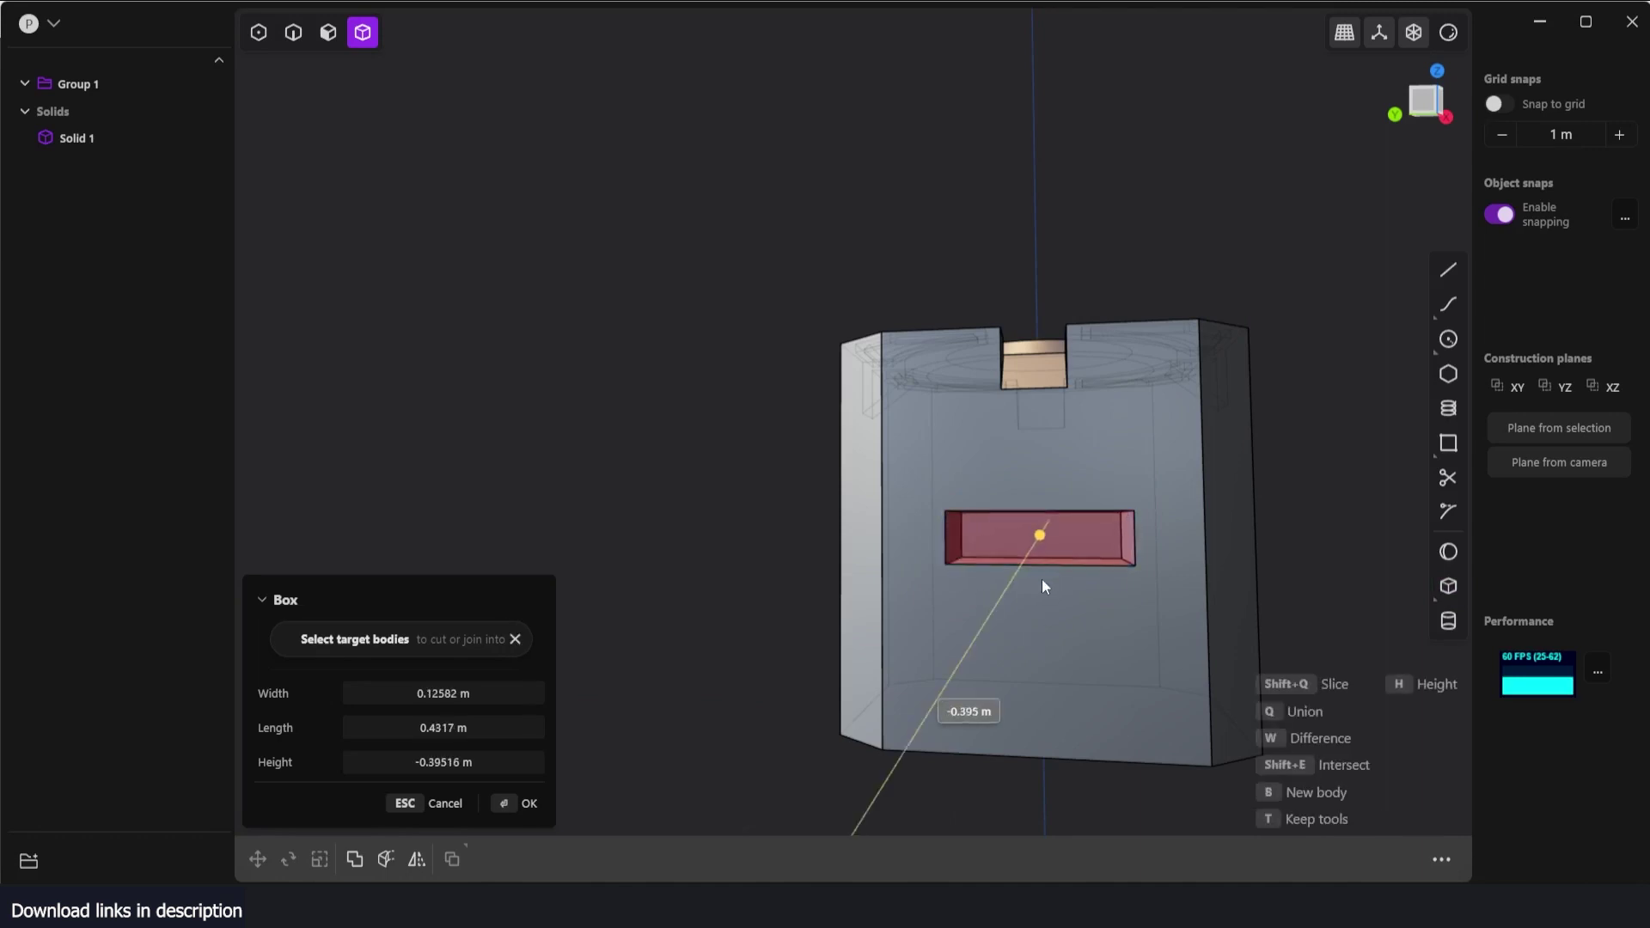
{"action": "left_click", "coordinate": [1035, 610]}
{"action": "middle_click_drag", "start_coordinate": [1035, 610], "coordinate": [1085, 642]}
{"action": "key", "text": "Return"}
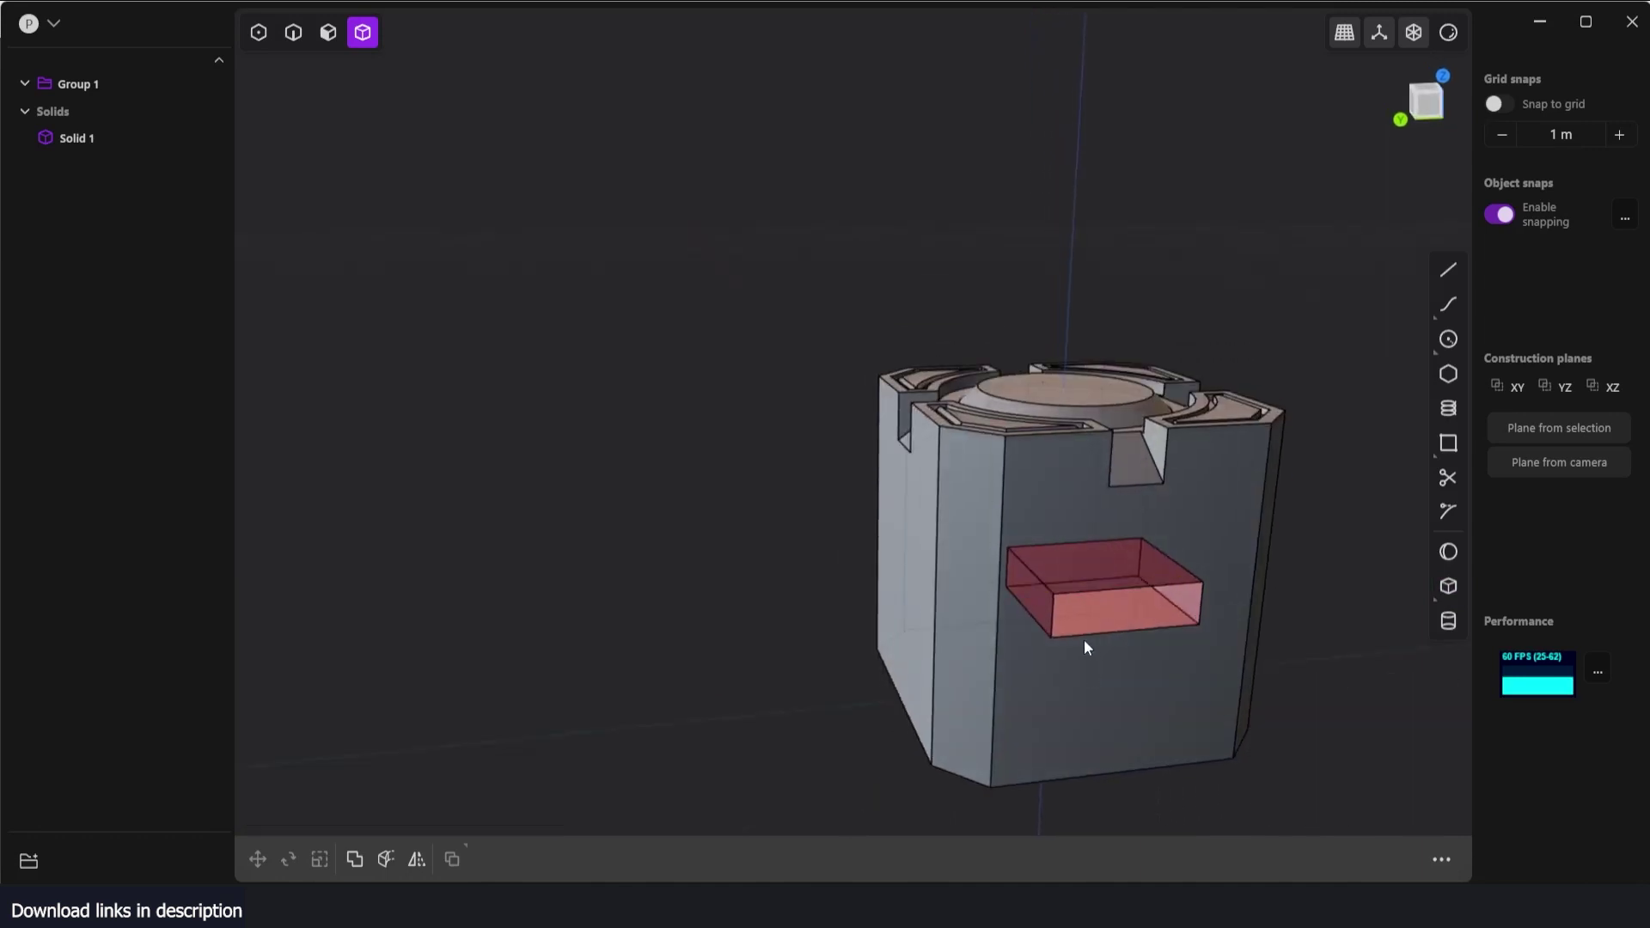
- Offset the side slot's back face outward by about 0.264 m to make the slot shallower
{"action": "middle_click_drag", "start_coordinate": [1068, 583], "coordinate": [953, 591]}
{"action": "scroll", "coordinate": [918, 569], "scroll_direction": "up", "scroll_amount": 4}
{"action": "left_click", "coordinate": [327, 32]}
{"action": "left_click", "coordinate": [895, 595]}
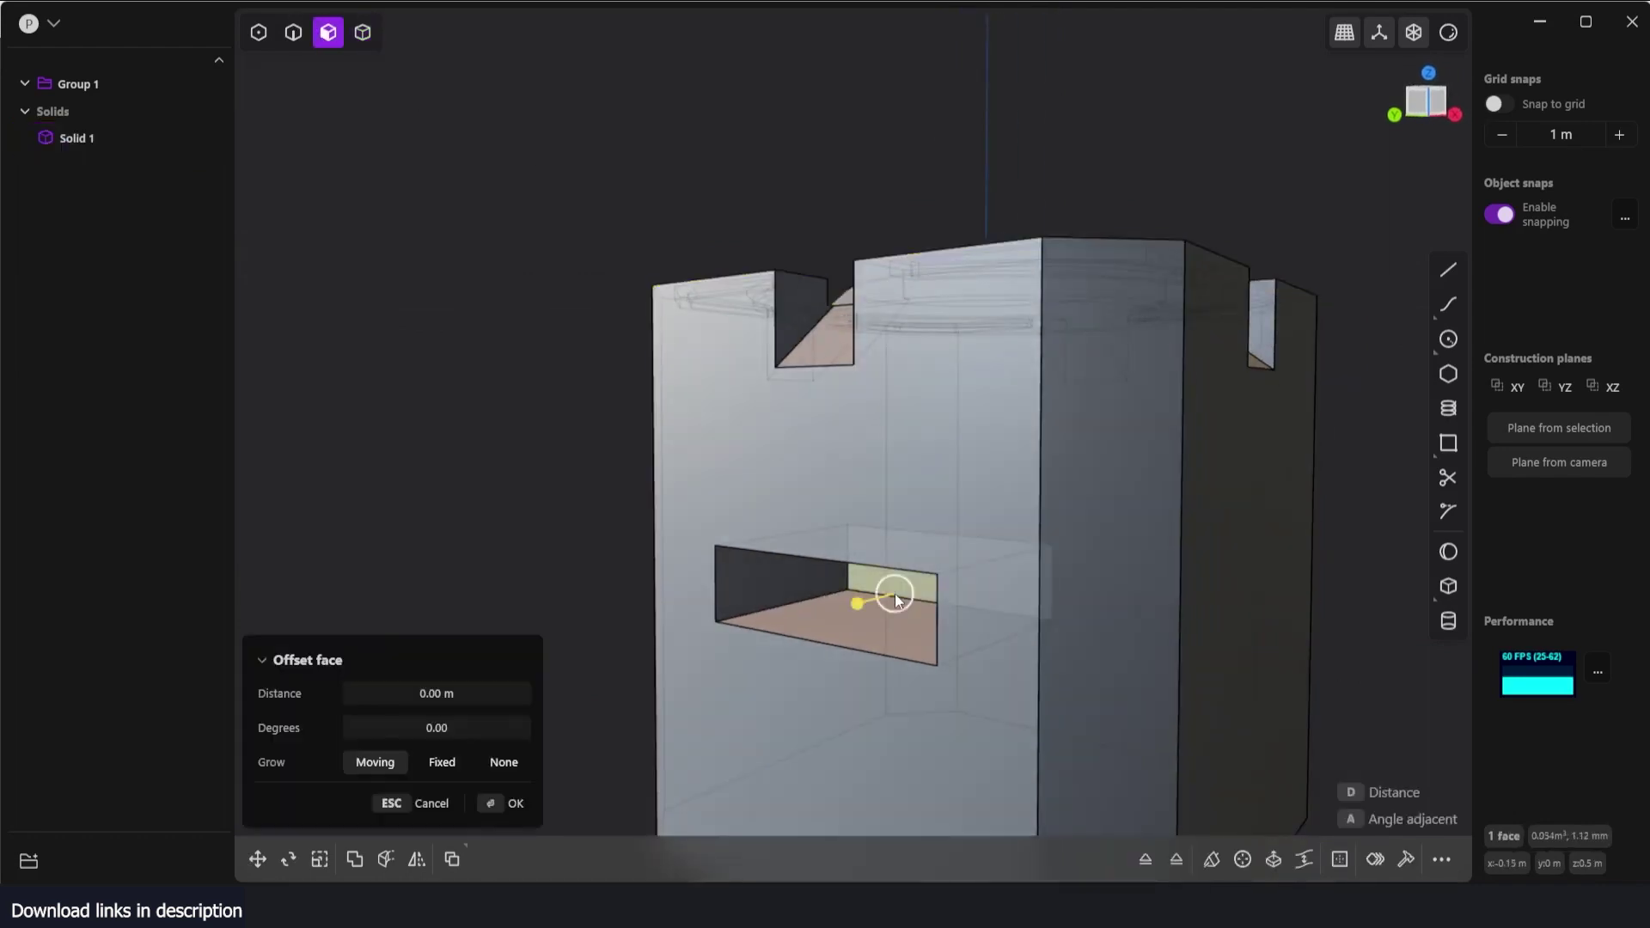
{"action": "left_click_drag", "start_coordinate": [860, 603], "coordinate": [759, 630]}
{"action": "left_click", "coordinate": [305, 37]}
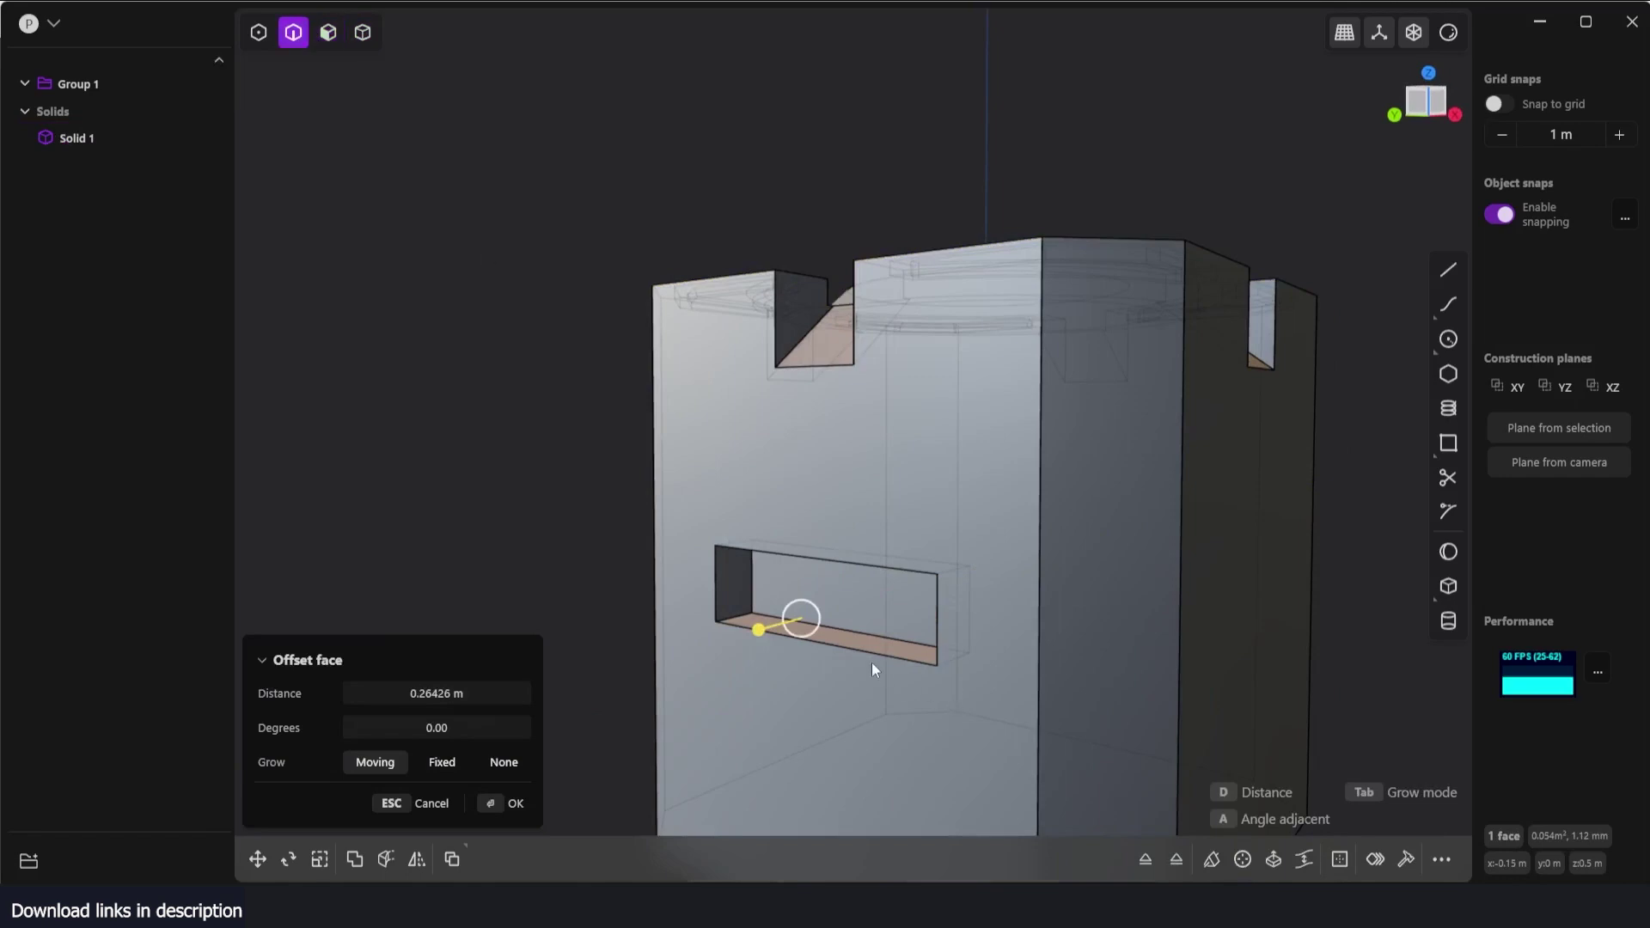
{"action": "key", "text": "Escape"}
- Chamfer the side slot's lower outer edge by about 0.087 m to create a sloped lower face
{"action": "left_click", "coordinate": [818, 648]}
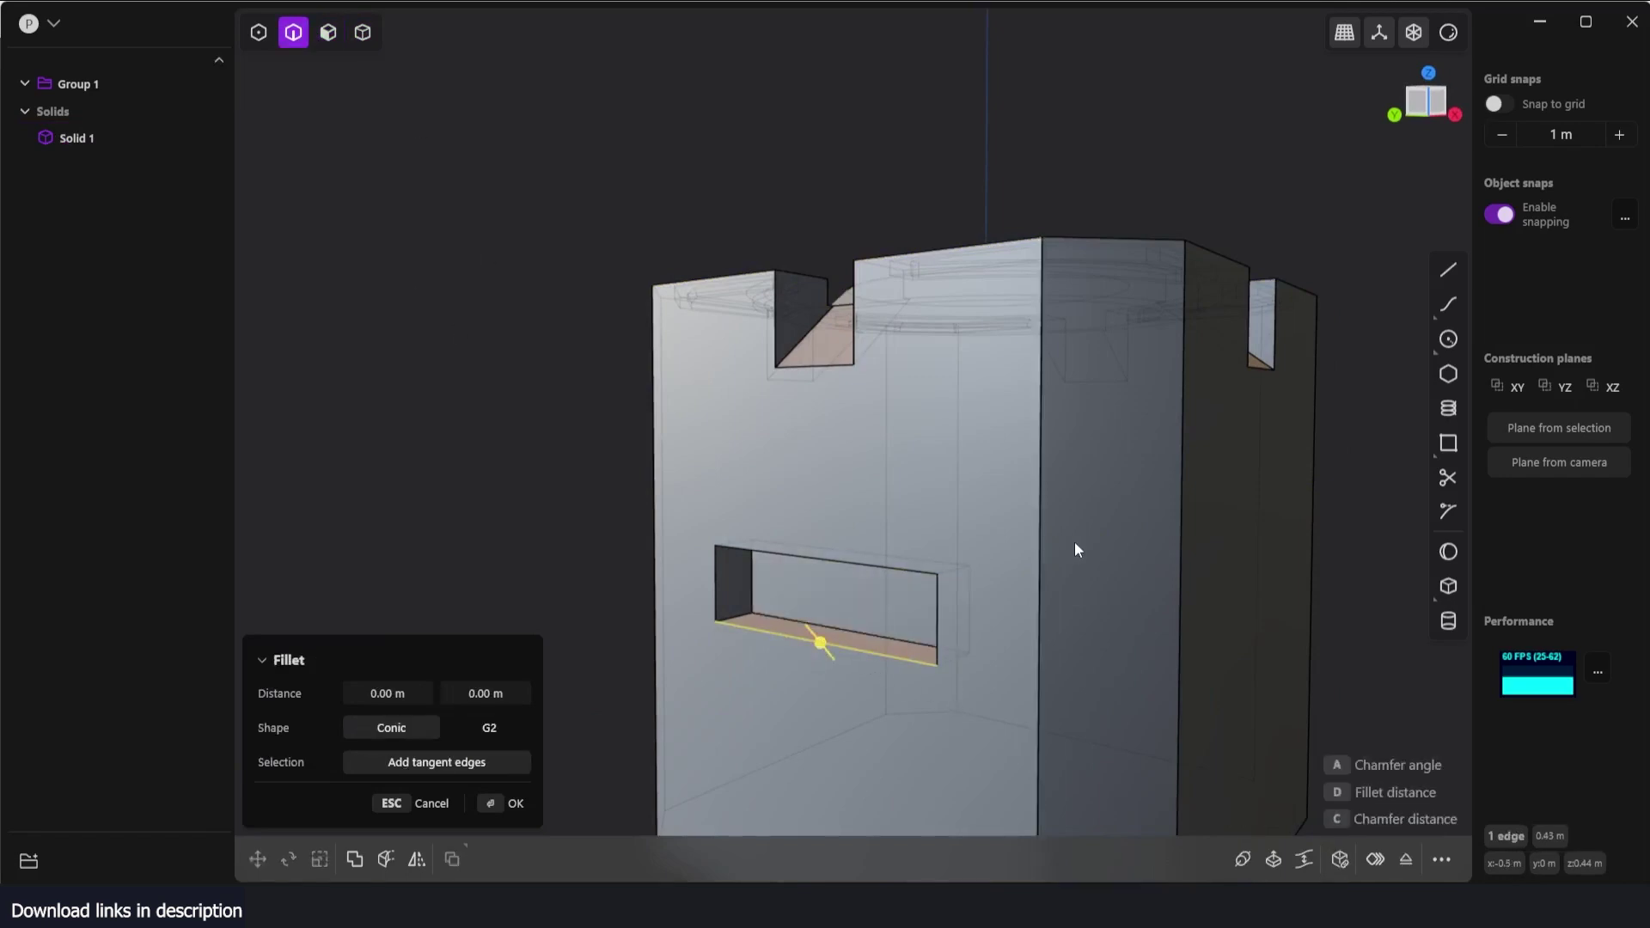
{"action": "key", "text": "d"}
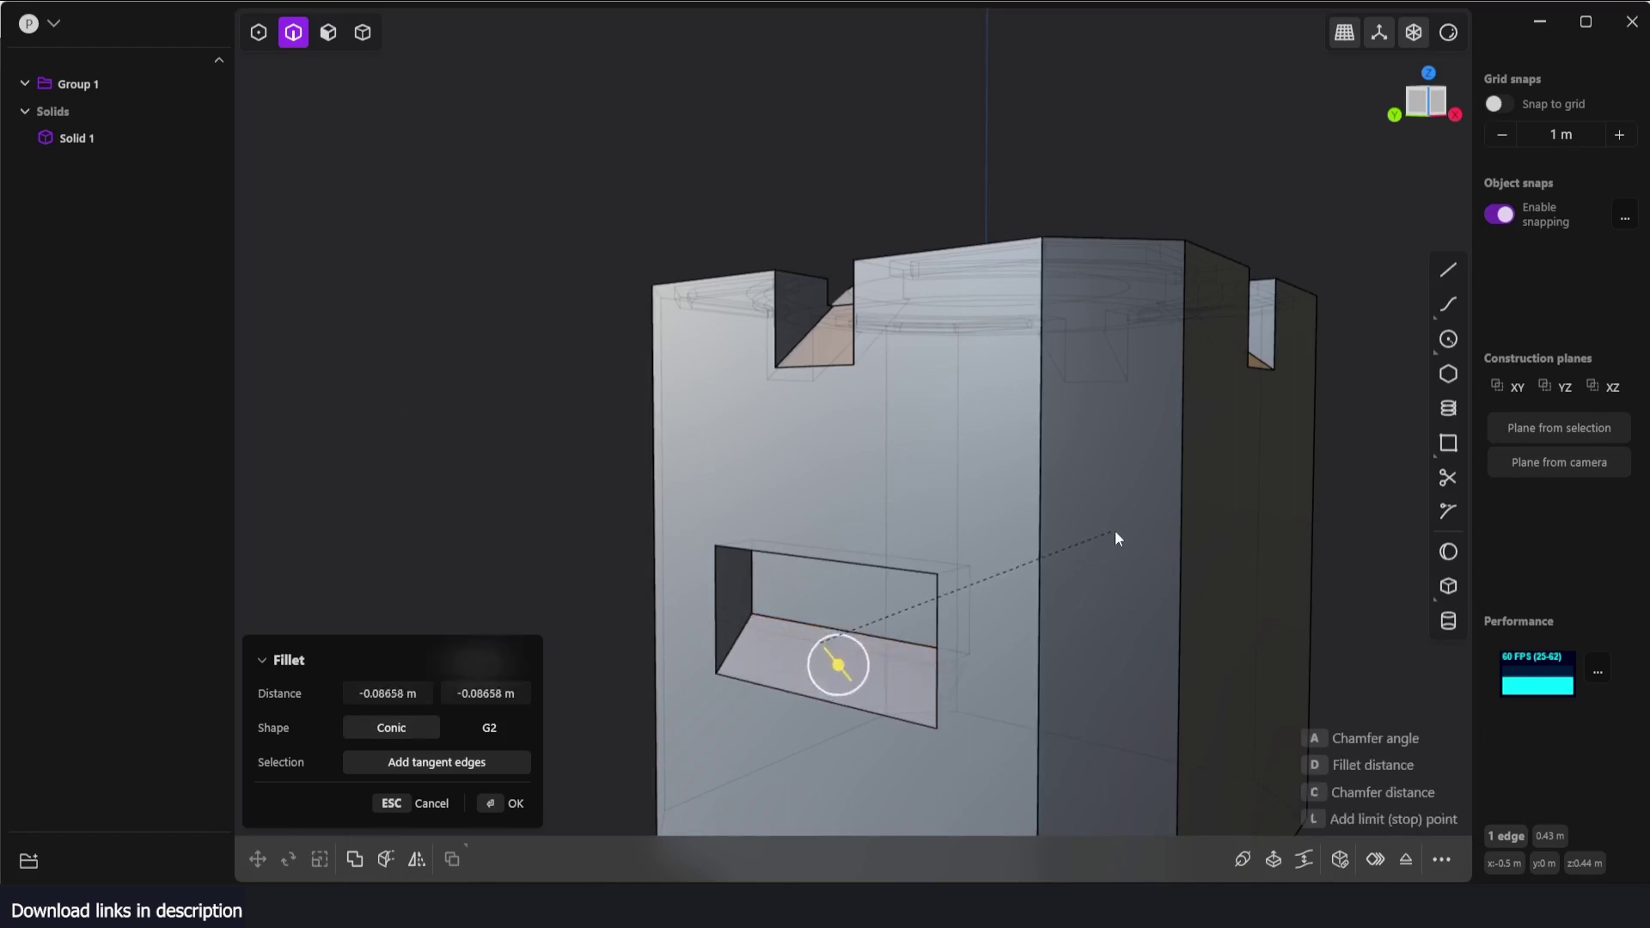
{"action": "left_click", "coordinate": [1116, 532]}
{"action": "middle_click_drag", "start_coordinate": [1116, 532], "coordinate": [1155, 575]}
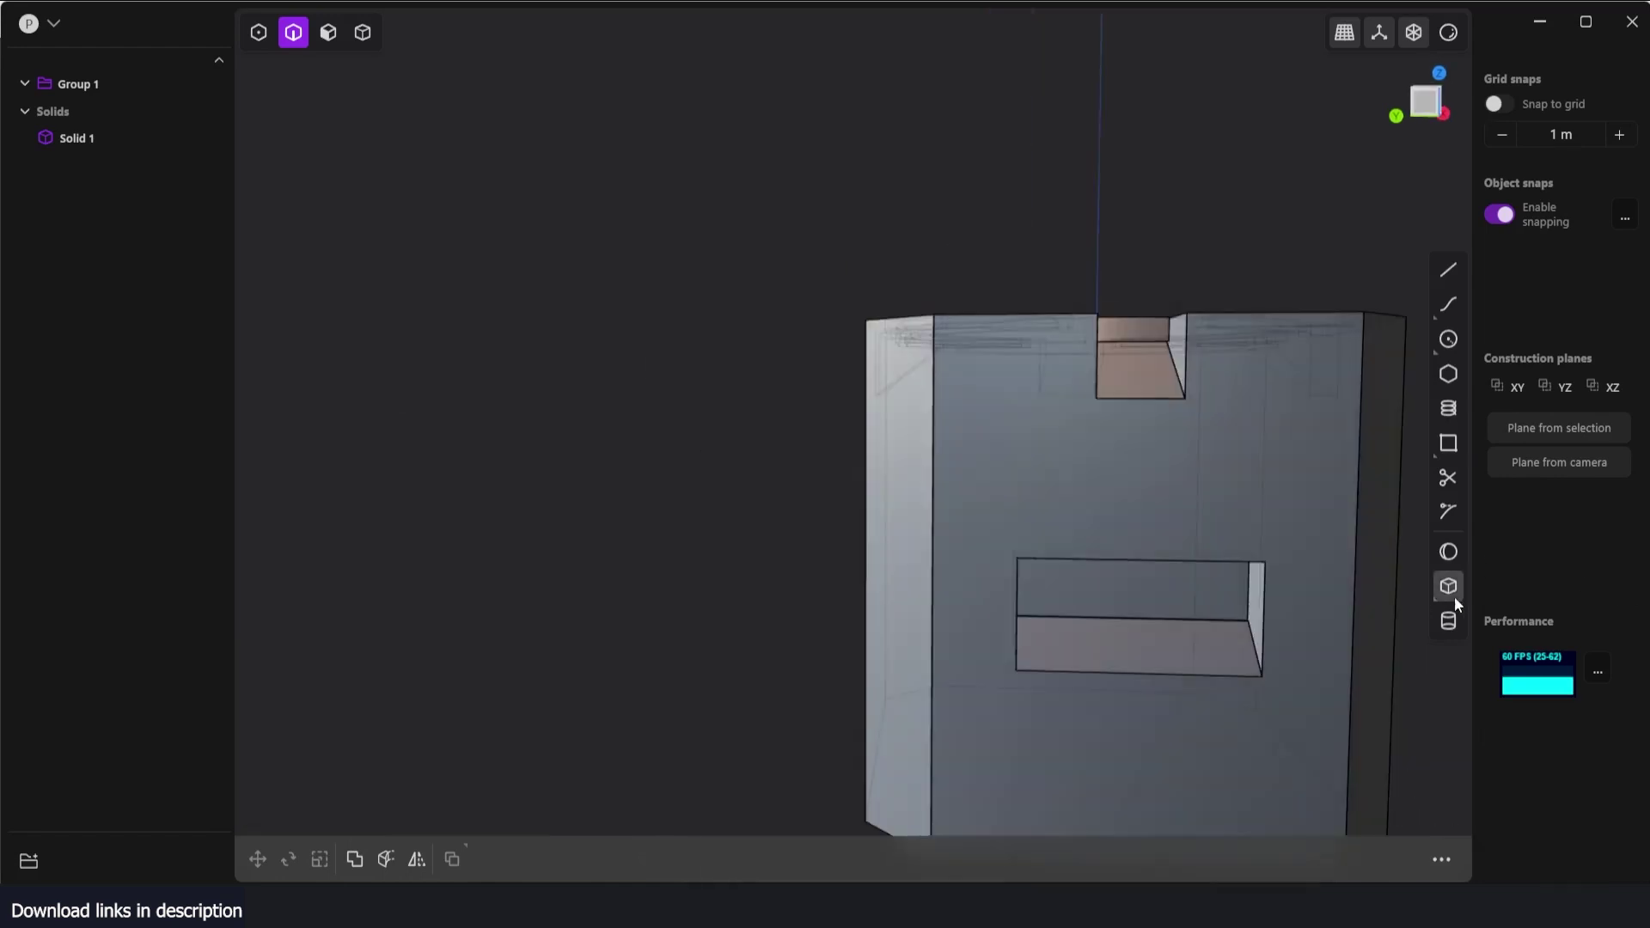
{"action": "left_click", "coordinate": [1448, 621]}
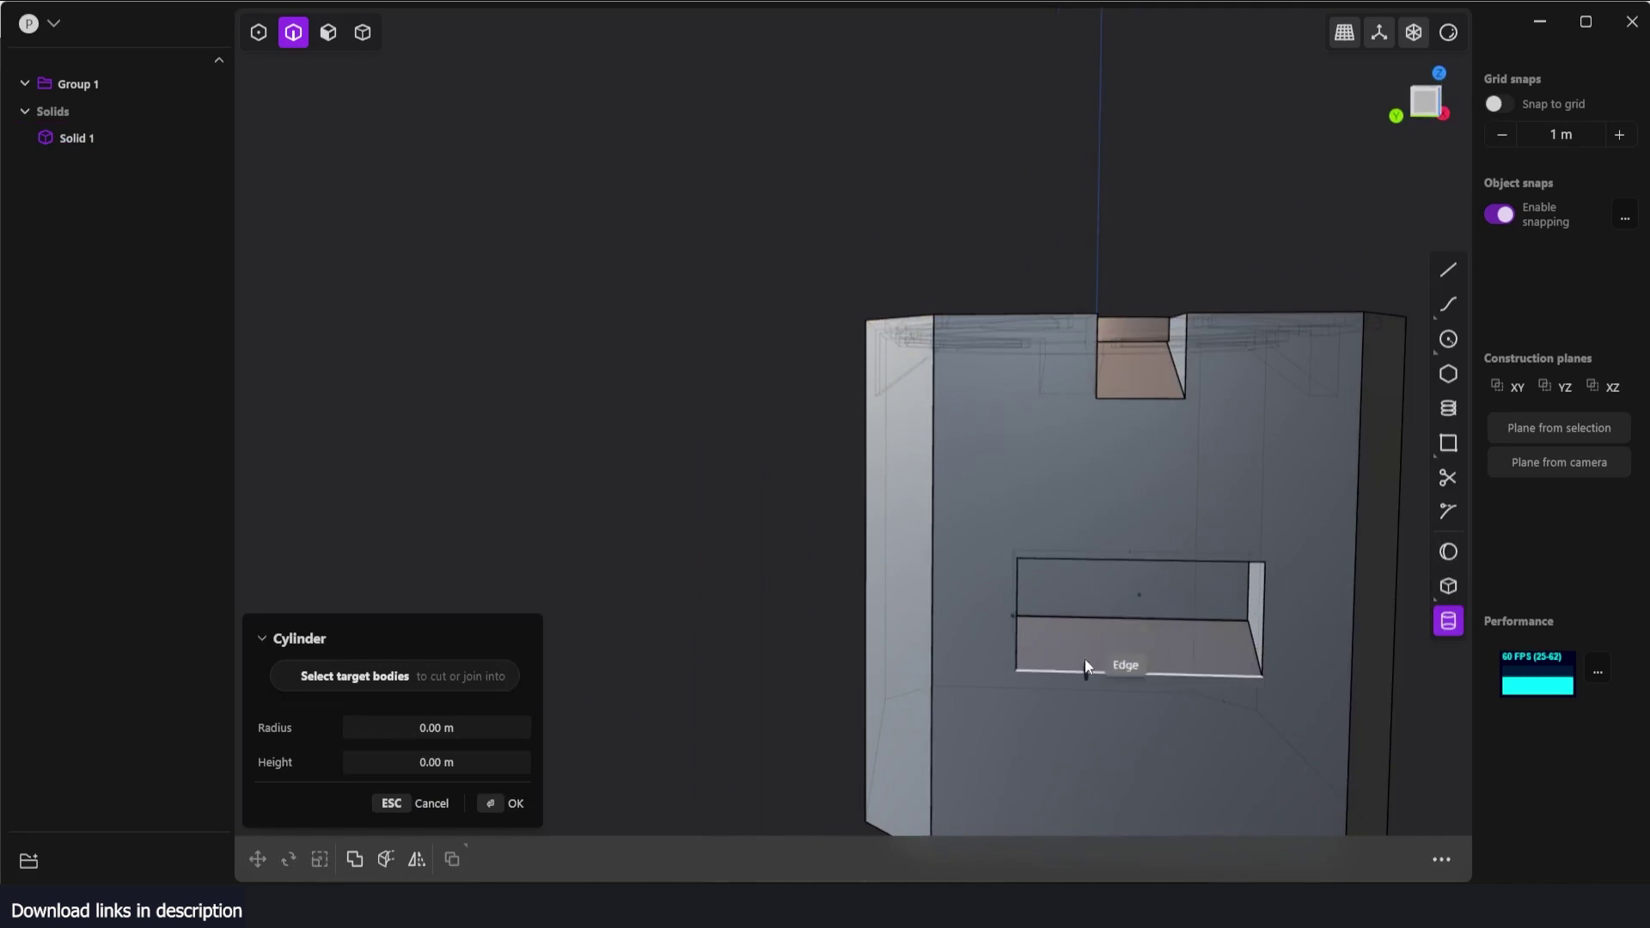
{"action": "left_click", "coordinate": [1059, 648]}
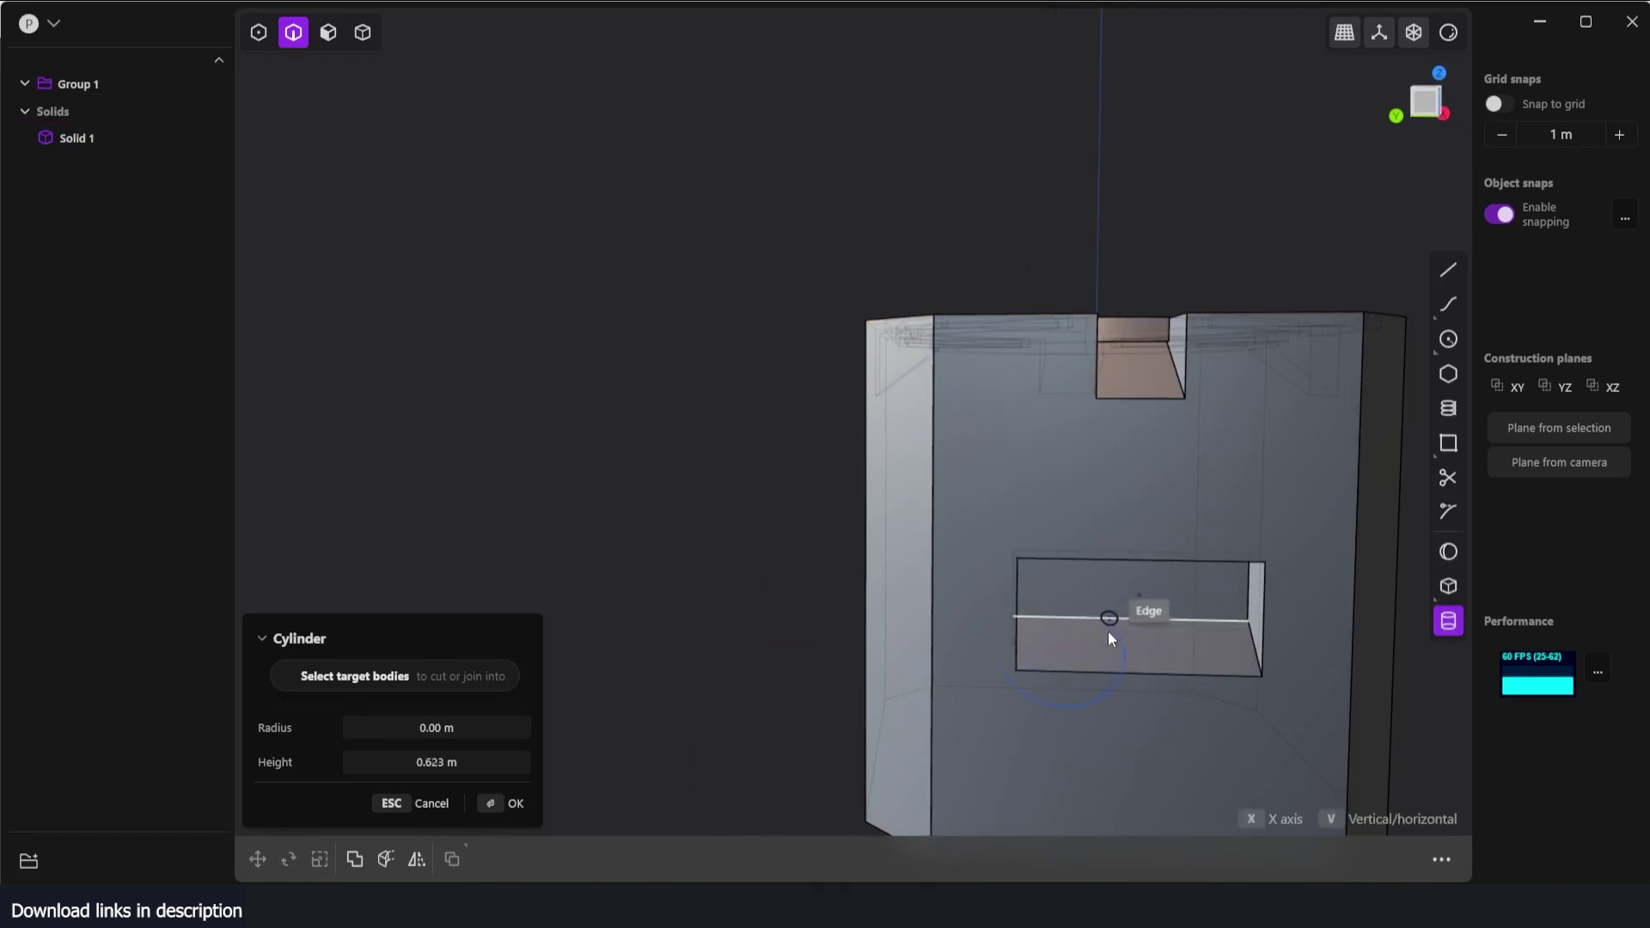
{"action": "left_click", "coordinate": [1107, 630]}
{"action": "key", "text": "Escape"}
- Add a vertical cylinder about 0.007 m in radius and 0.157 m high from the side slot's upper face, near one end
{"action": "middle_click_drag", "start_coordinate": [1059, 648], "coordinate": [978, 625]}
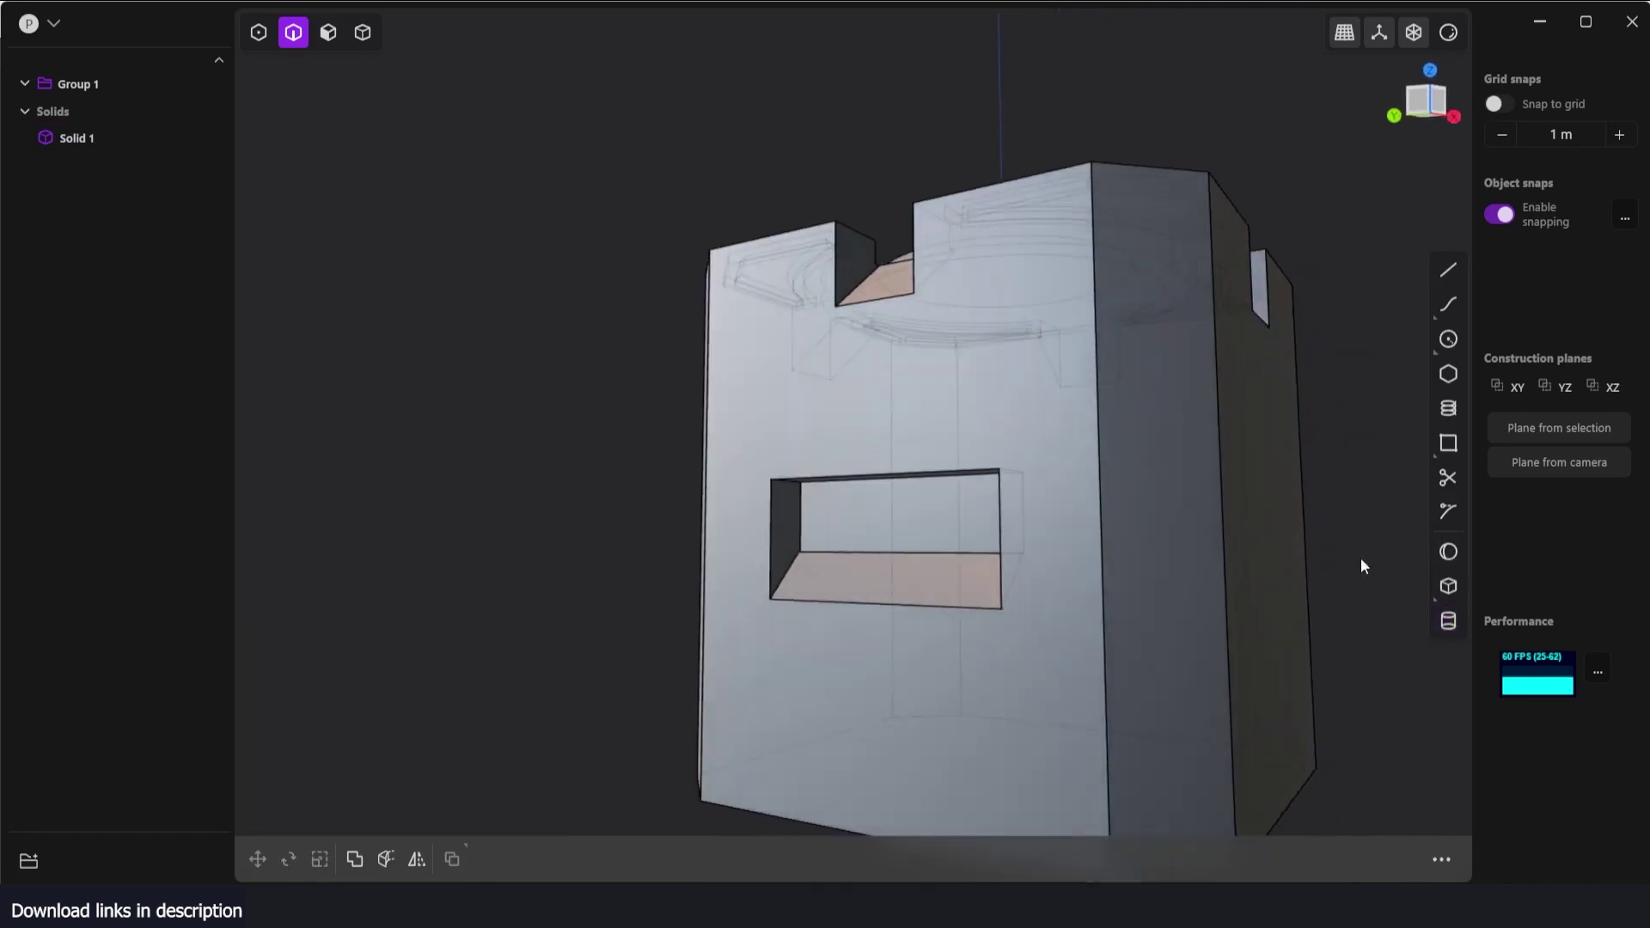
{"action": "middle_click_drag", "start_coordinate": [1362, 566], "coordinate": [1062, 483]}
{"action": "left_click", "coordinate": [1448, 620]}
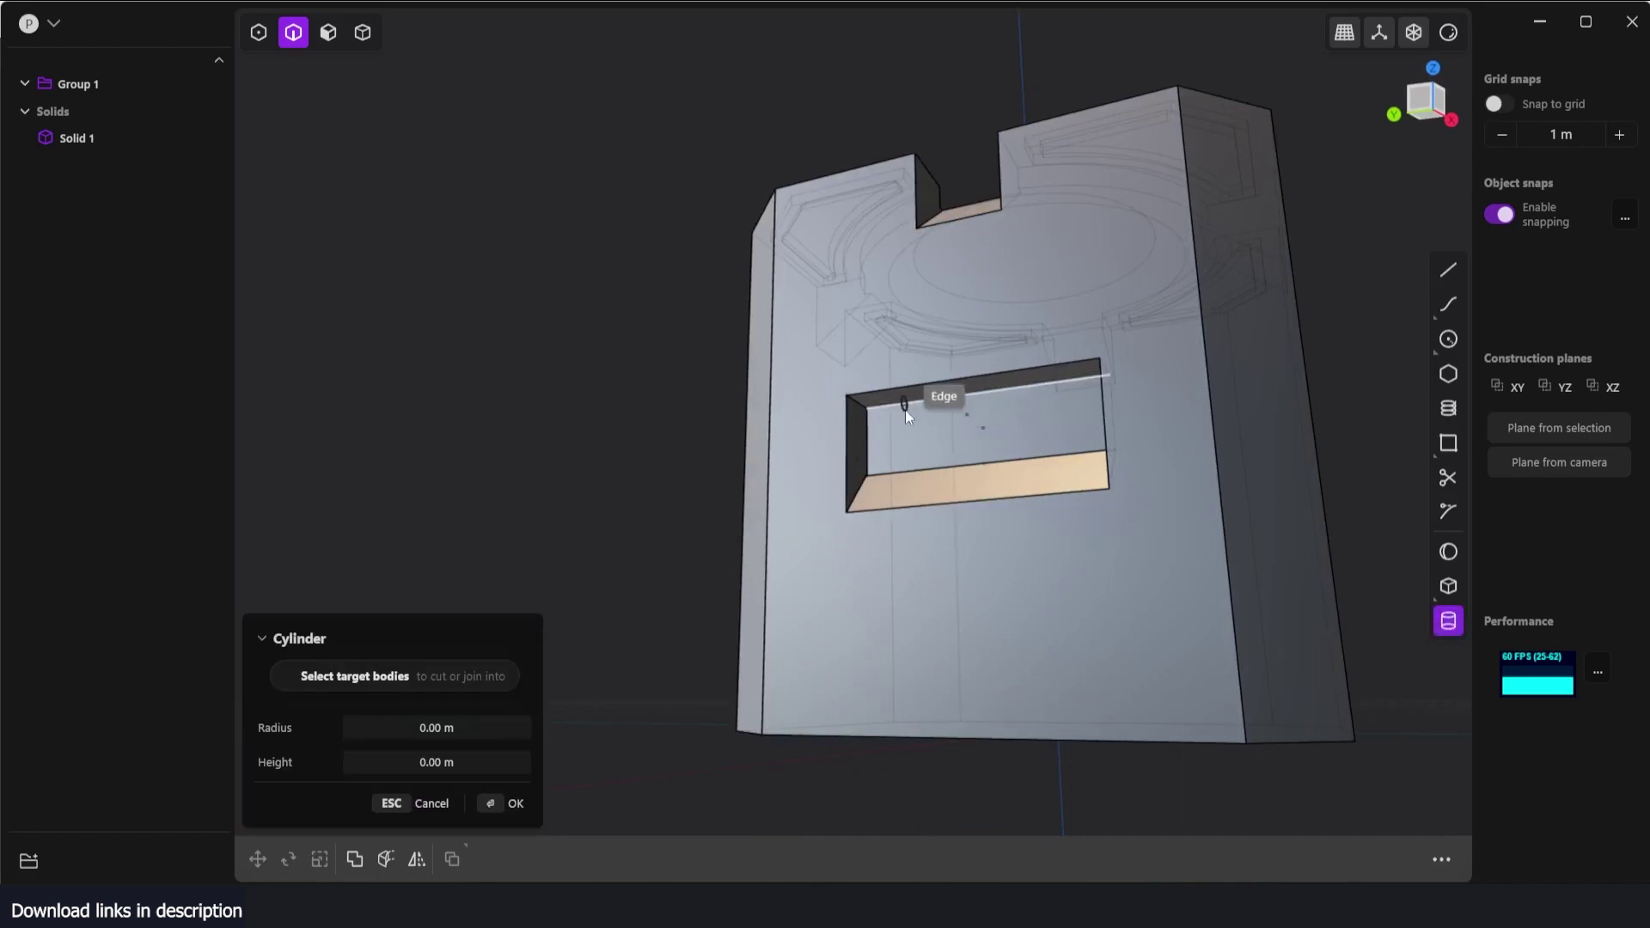
{"action": "scroll", "coordinate": [905, 410], "scroll_direction": "up", "scroll_amount": 3}
{"action": "left_click", "coordinate": [1159, 326]}
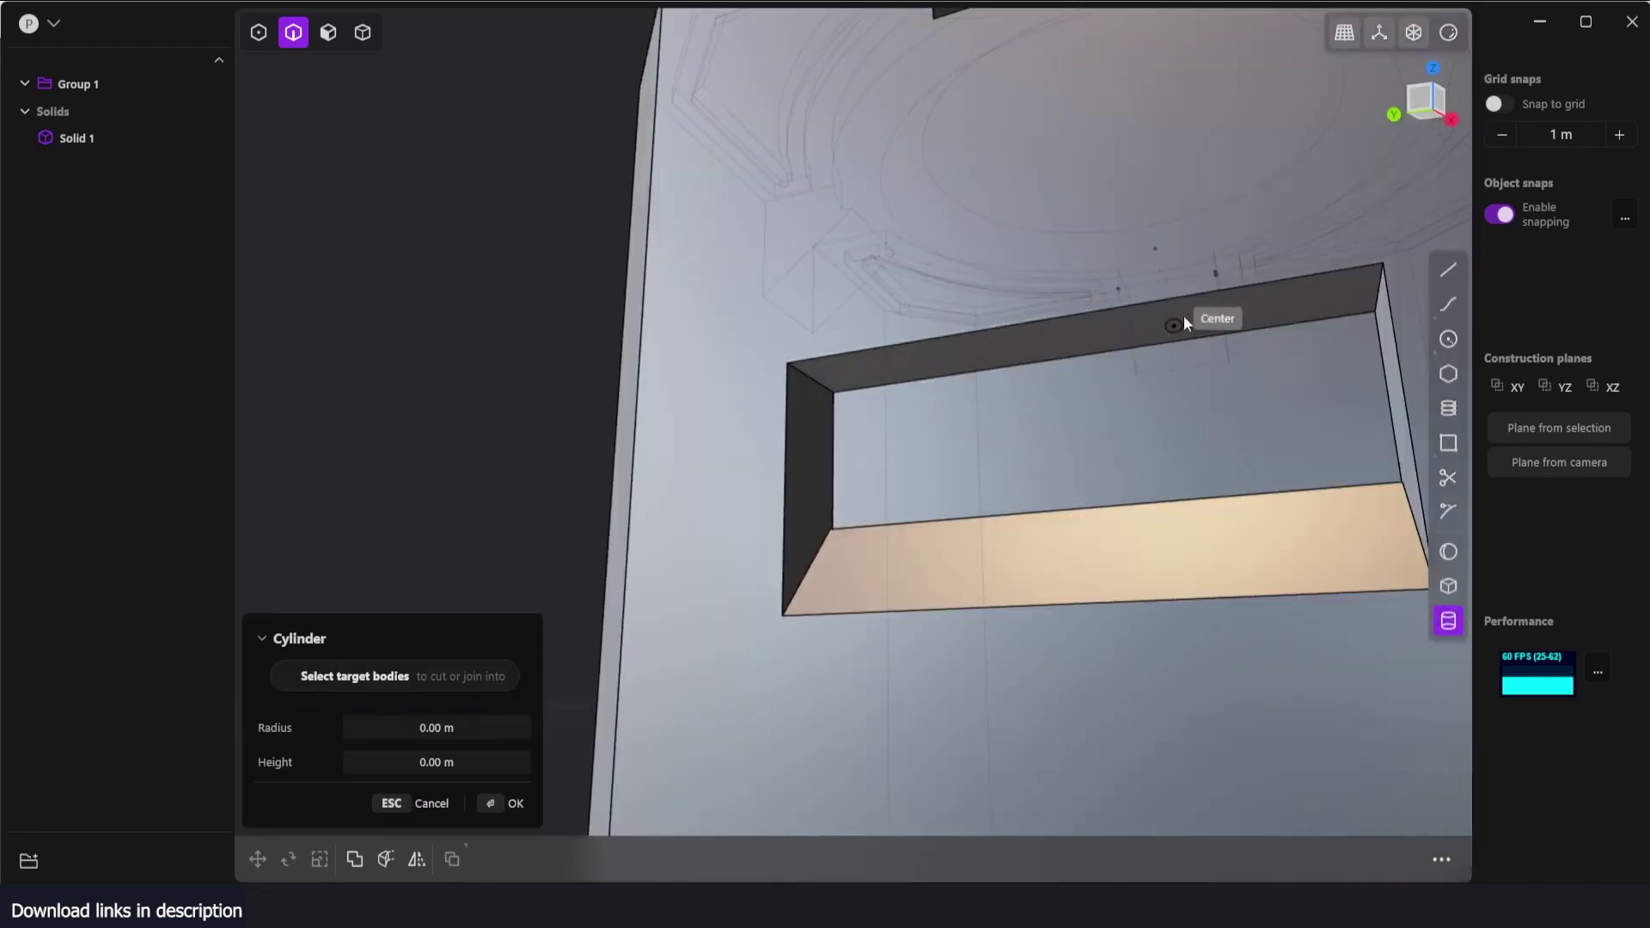
{"action": "left_click", "coordinate": [1287, 308]}
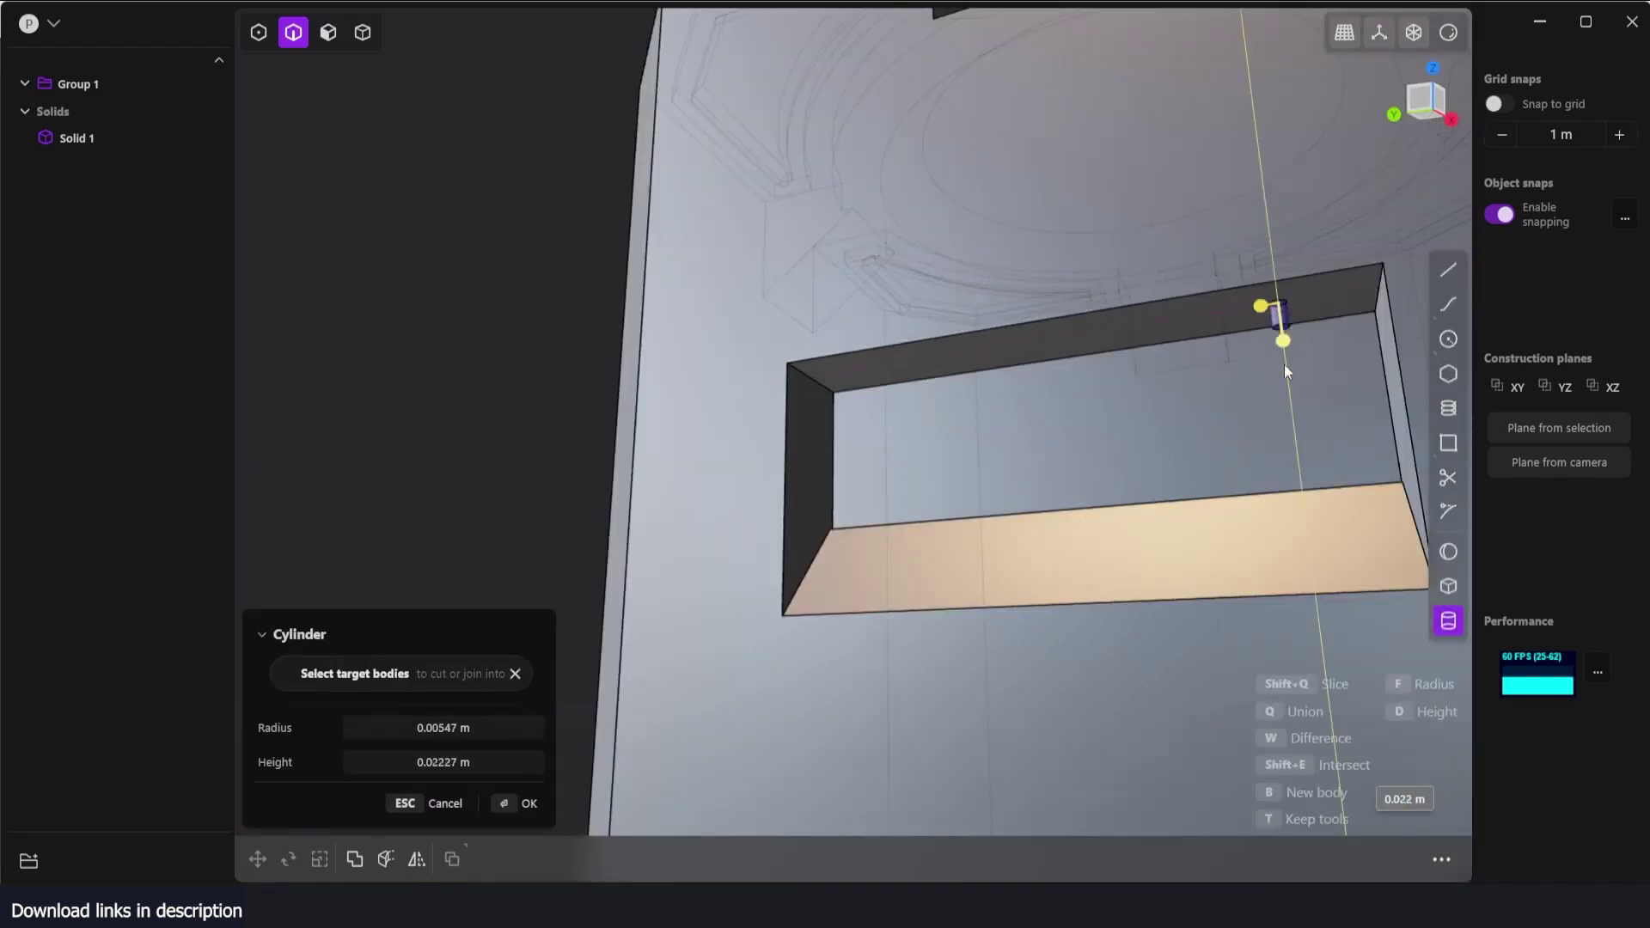
{"action": "left_click", "coordinate": [1296, 569]}
{"action": "mouse_move", "coordinate": [1262, 306]}
{"action": "left_mouse_down"}
{"action": "mouse_move", "coordinate": [1193, 321]}
{"action": "mouse_move", "coordinate": [1261, 321]}
{"action": "left_mouse_up"}
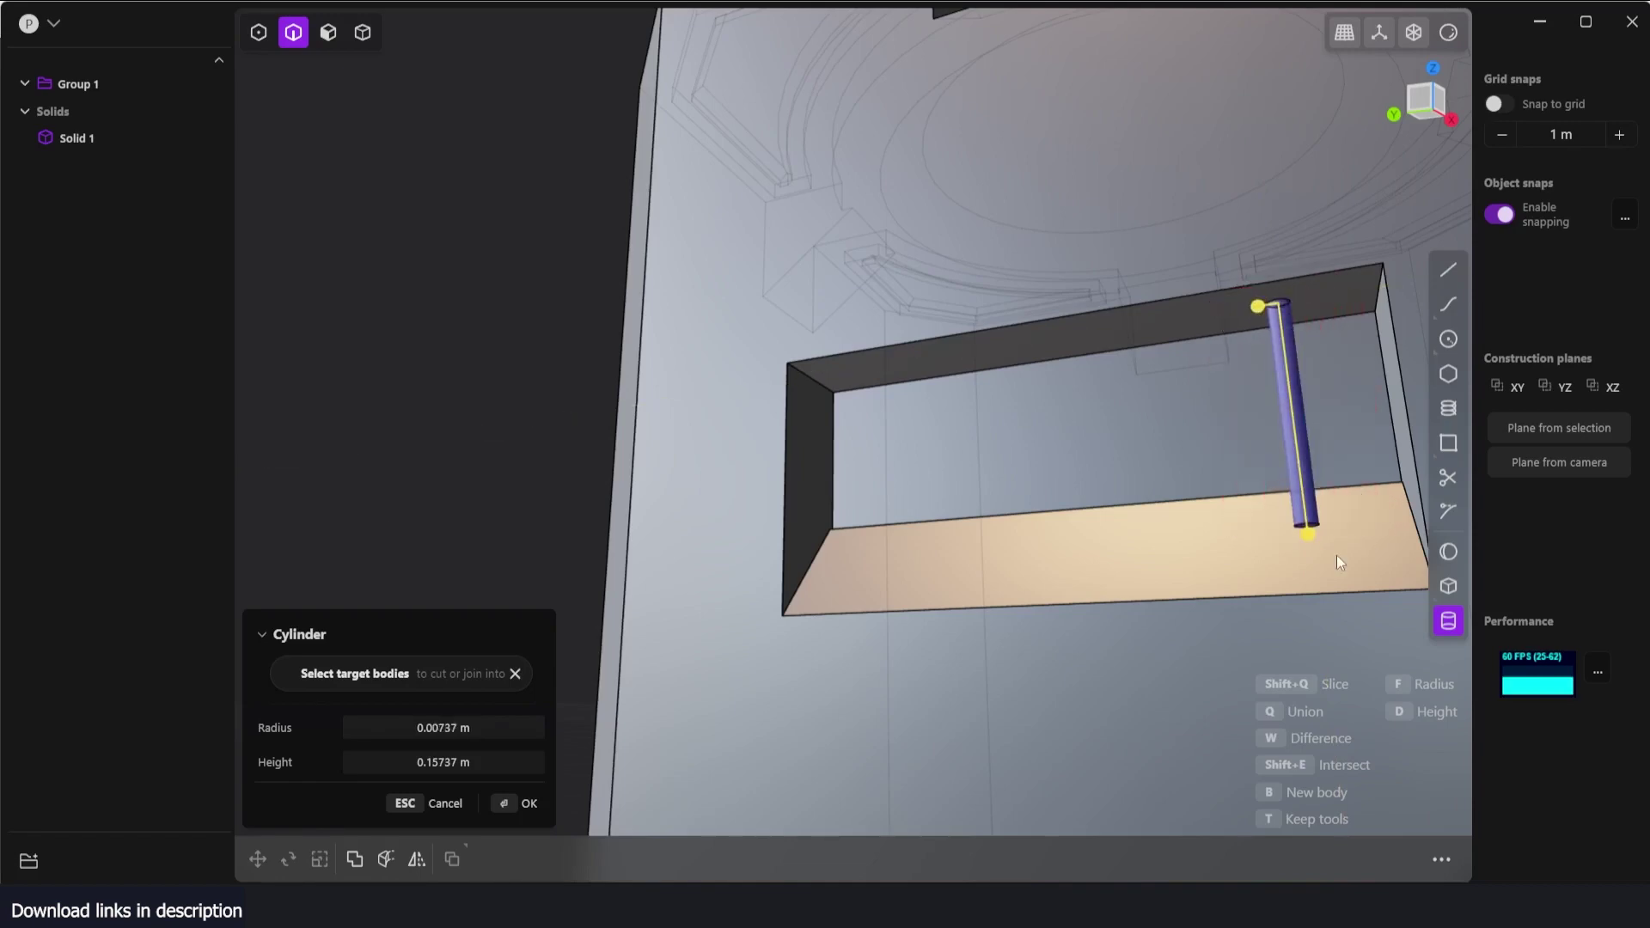
{"action": "key", "text": "Return"}
- Offset the cylinder's lower end face by about 0.043 m to extend it into the slot's sloped face
{"action": "middle_click_drag", "start_coordinate": [1284, 542], "coordinate": [1296, 549]}
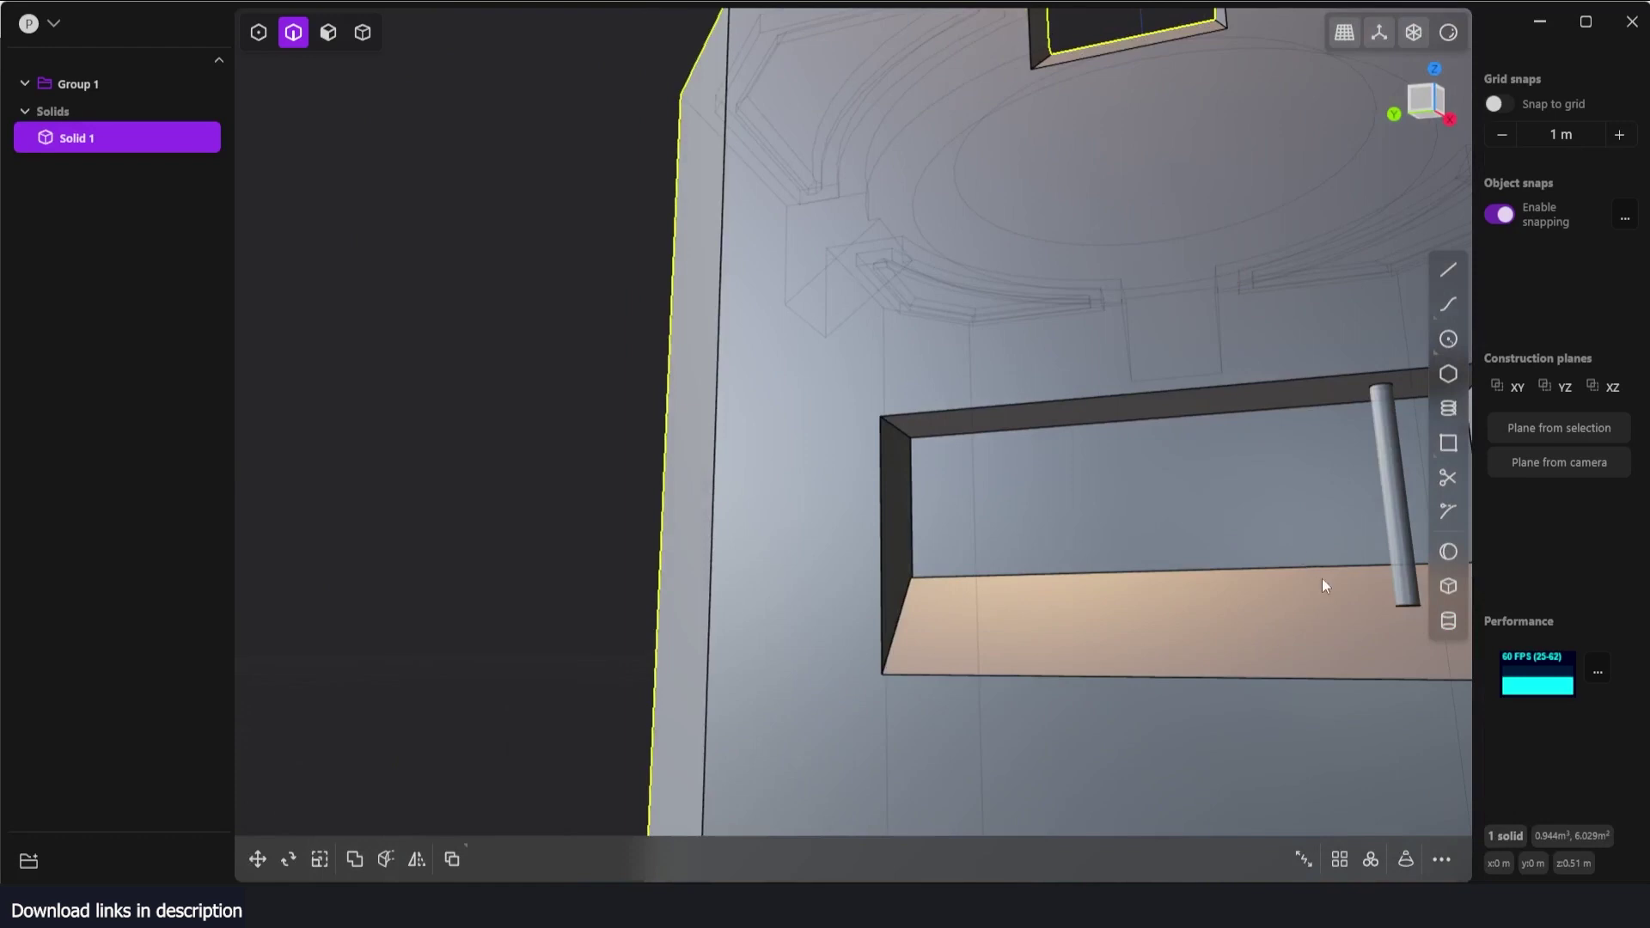
{"action": "scroll", "coordinate": [1363, 612], "scroll_direction": "down", "scroll_amount": 1}
{"action": "middle_click_drag", "start_coordinate": [1364, 612], "coordinate": [1308, 596]}
{"action": "scroll", "coordinate": [1308, 596], "scroll_direction": "up", "scroll_amount": 2}
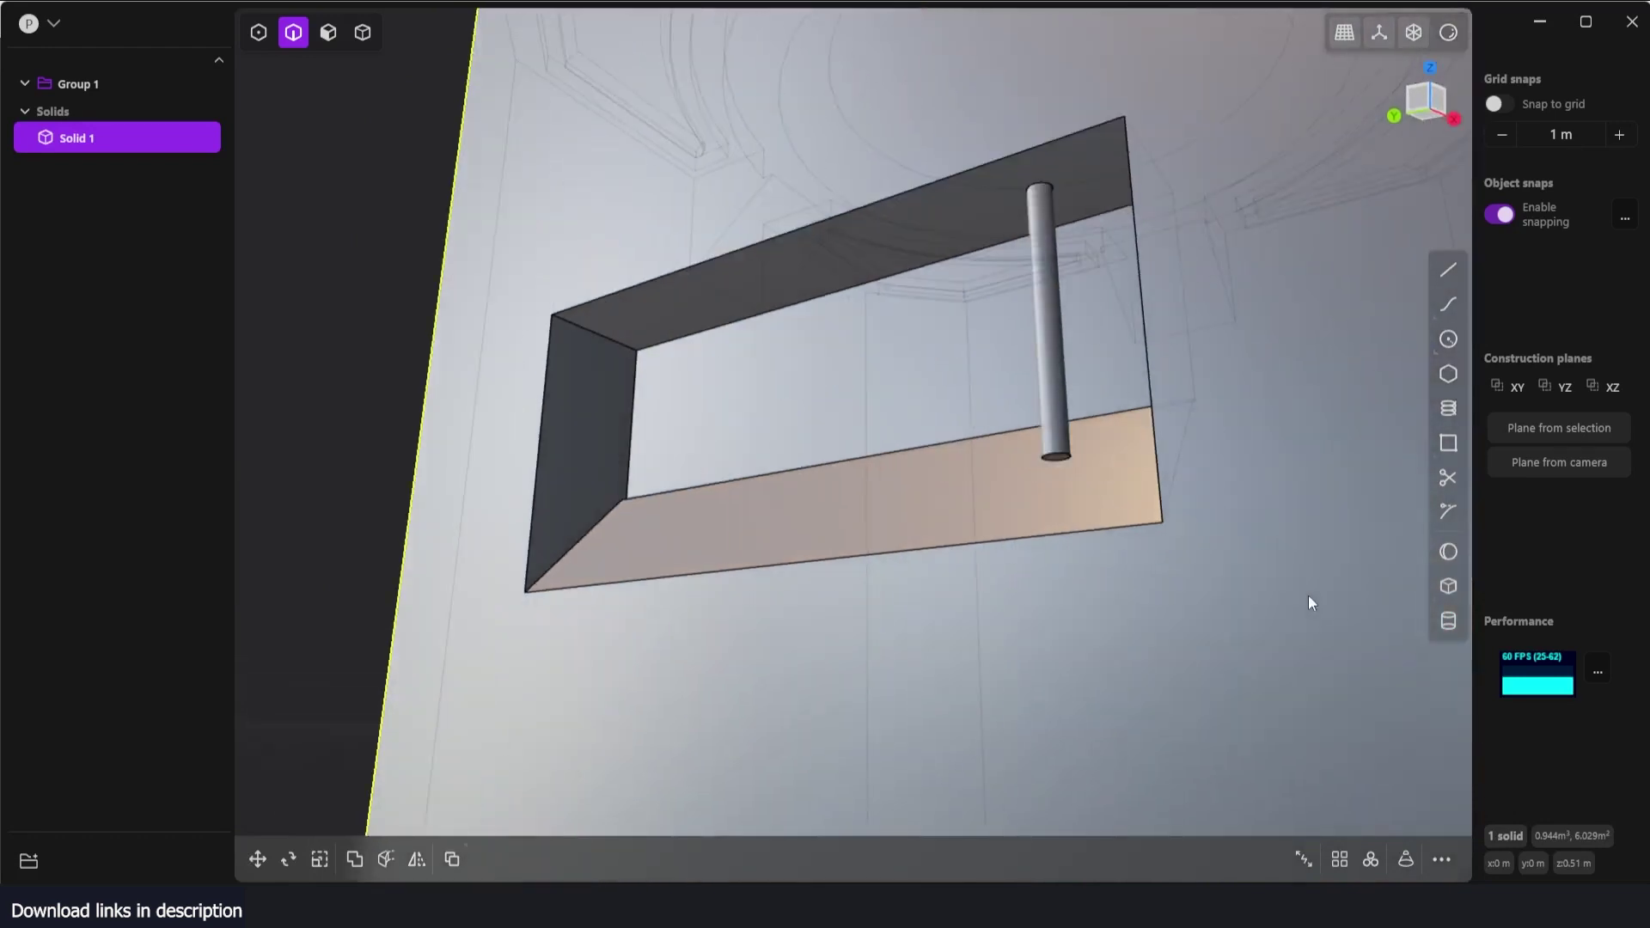
{"action": "left_click", "coordinate": [332, 39]}
{"action": "left_click", "coordinate": [1061, 456]}
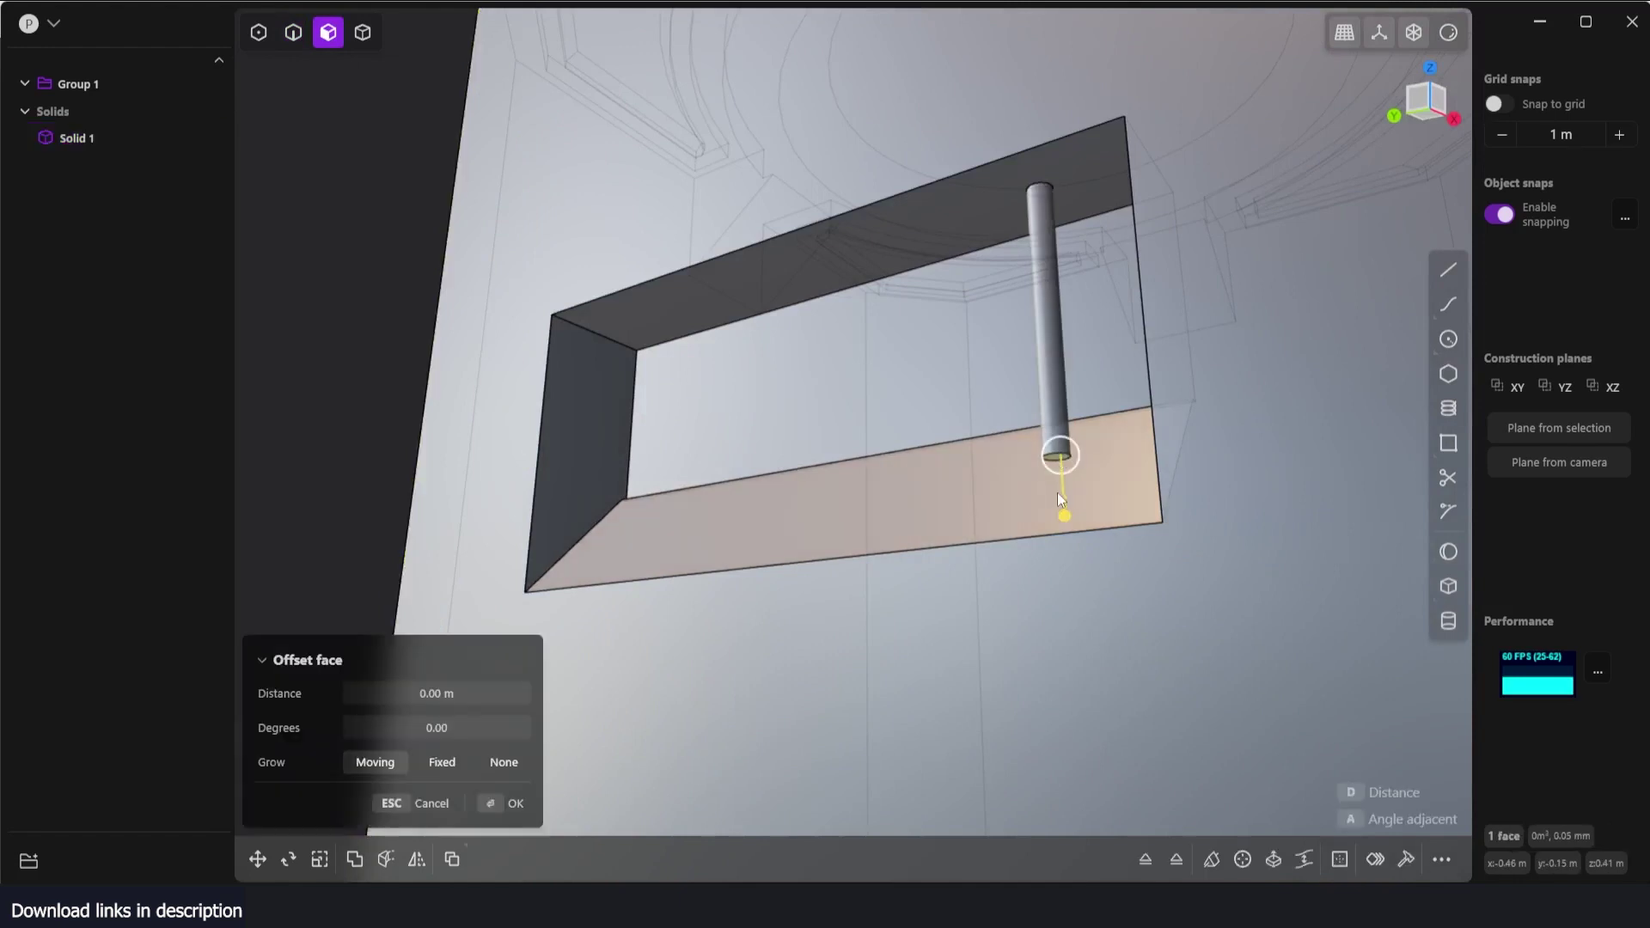
{"action": "left_click_drag", "start_coordinate": [1057, 493], "coordinate": [1070, 599]}
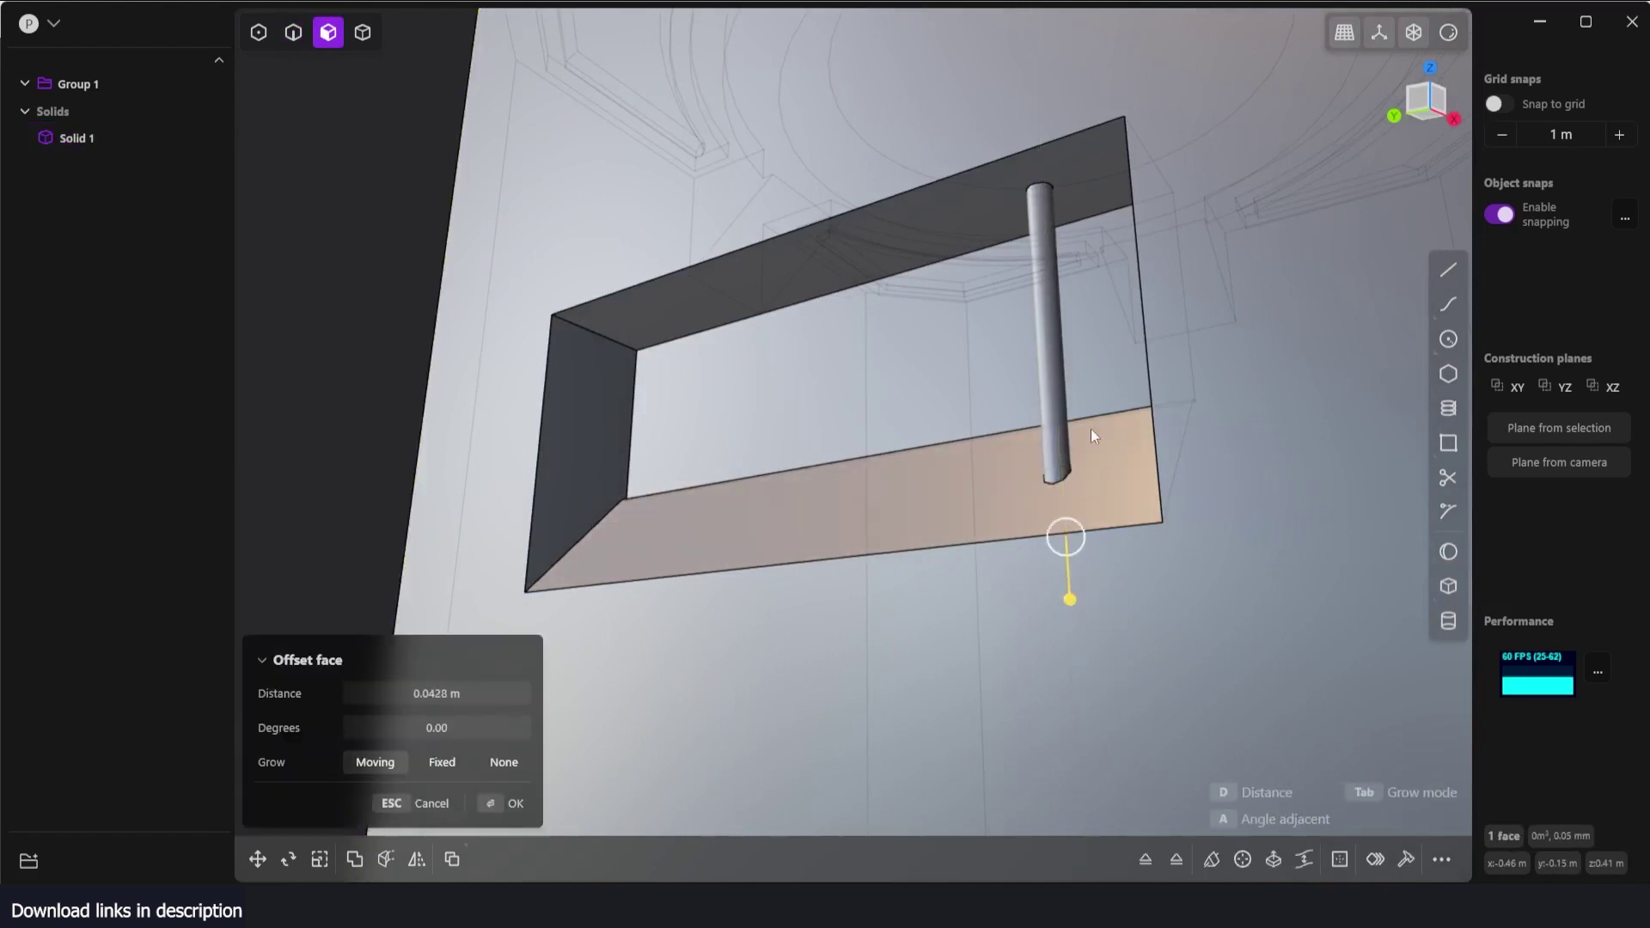
{"action": "right_click", "coordinate": [1024, 369]}
- Offset the cylinder's round side face outward to thicken the rib to a radius of about 0.03 m
{"action": "middle_click_drag", "start_coordinate": [899, 413], "coordinate": [950, 451]}
{"action": "scroll", "coordinate": [951, 451], "scroll_direction": "down", "scroll_amount": 2}
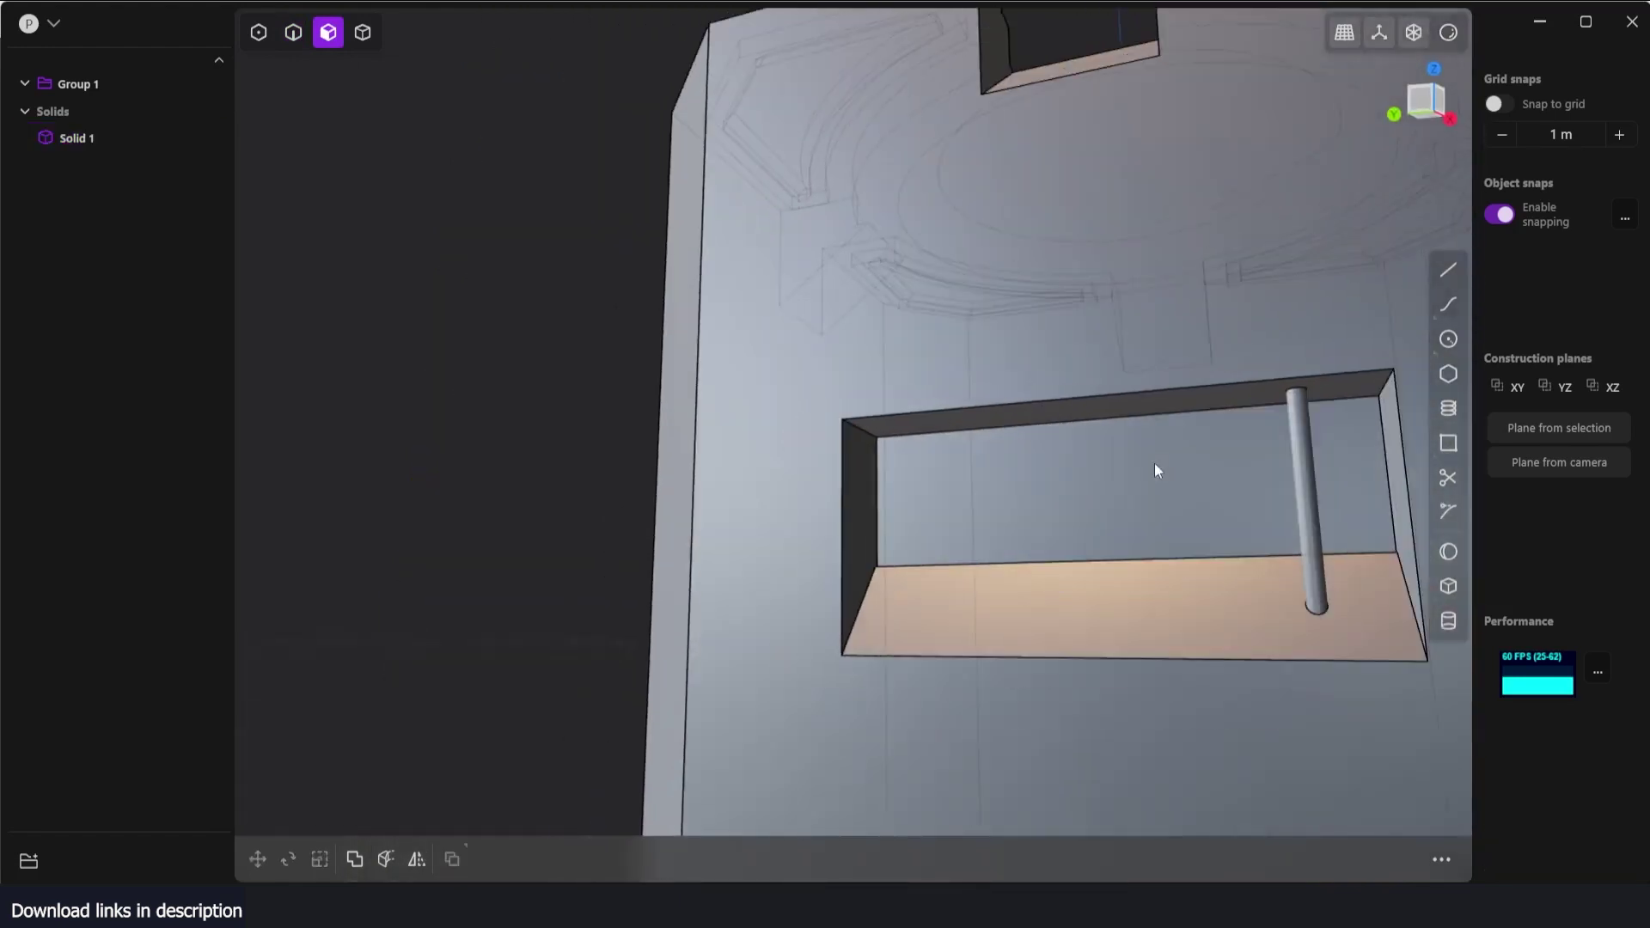
{"action": "left_click_drag", "start_coordinate": [1298, 474], "coordinate": [1235, 466]}
{"action": "right_click", "coordinate": [1183, 502]}
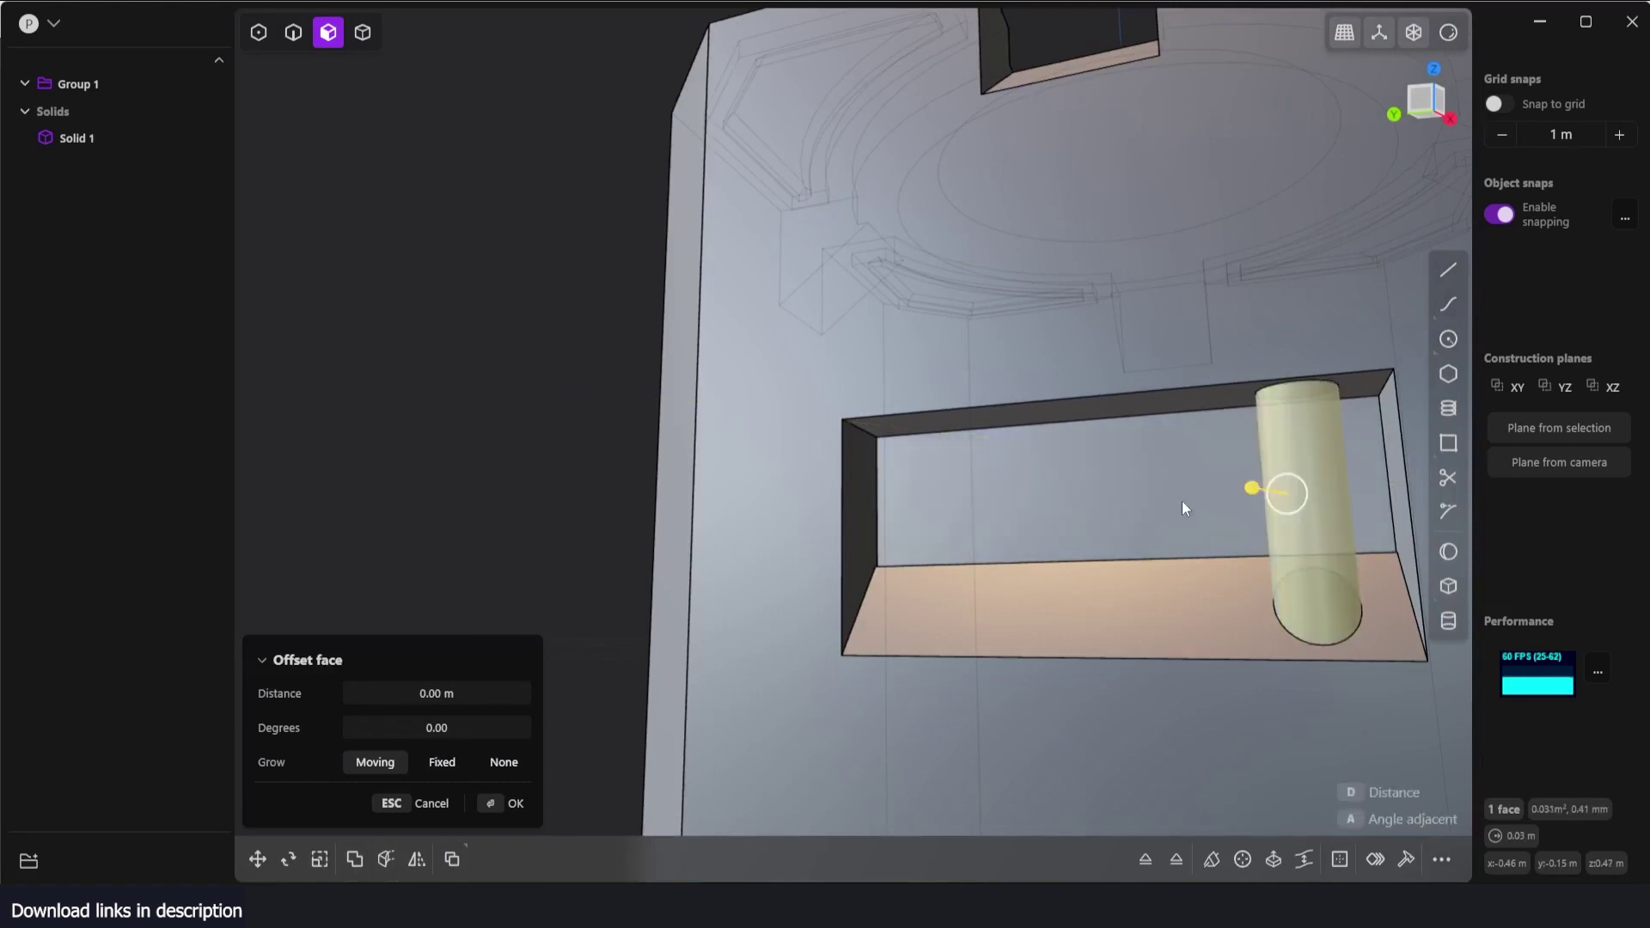
- Duplicate the rib's cylindrical face three times along the side slot to form a row of four ribs
{"action": "scroll", "coordinate": [1183, 503], "scroll_direction": "down", "scroll_amount": 1}
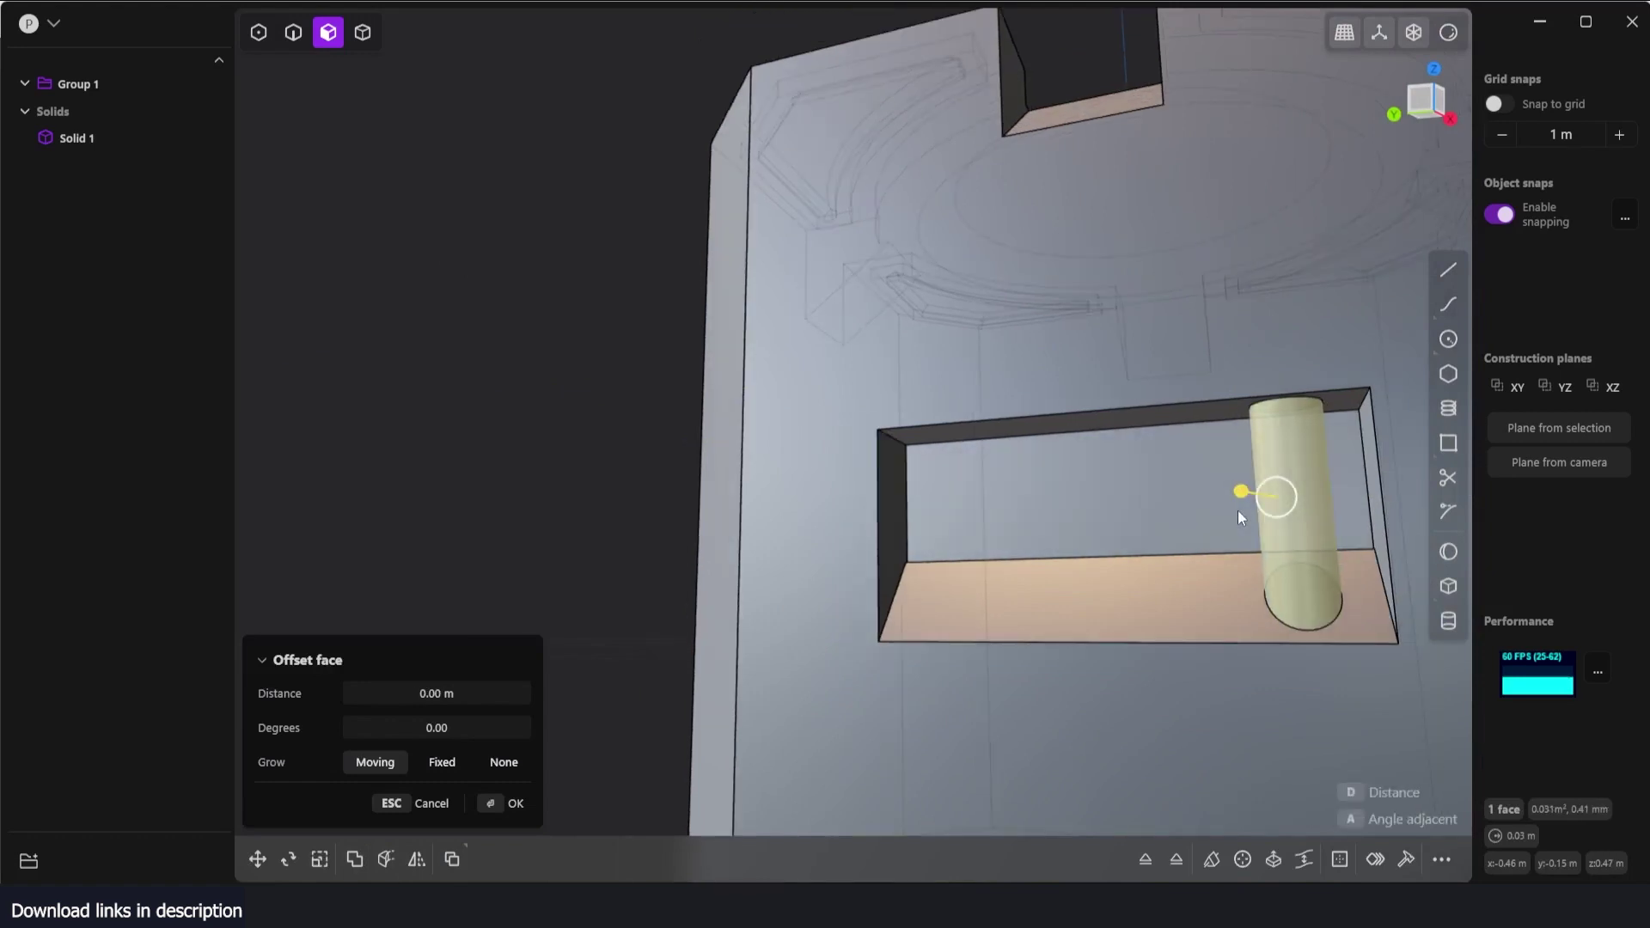
{"action": "key", "text": "shift+d"}
{"action": "left_click_drag", "start_coordinate": [1252, 516], "coordinate": [719, 523]}
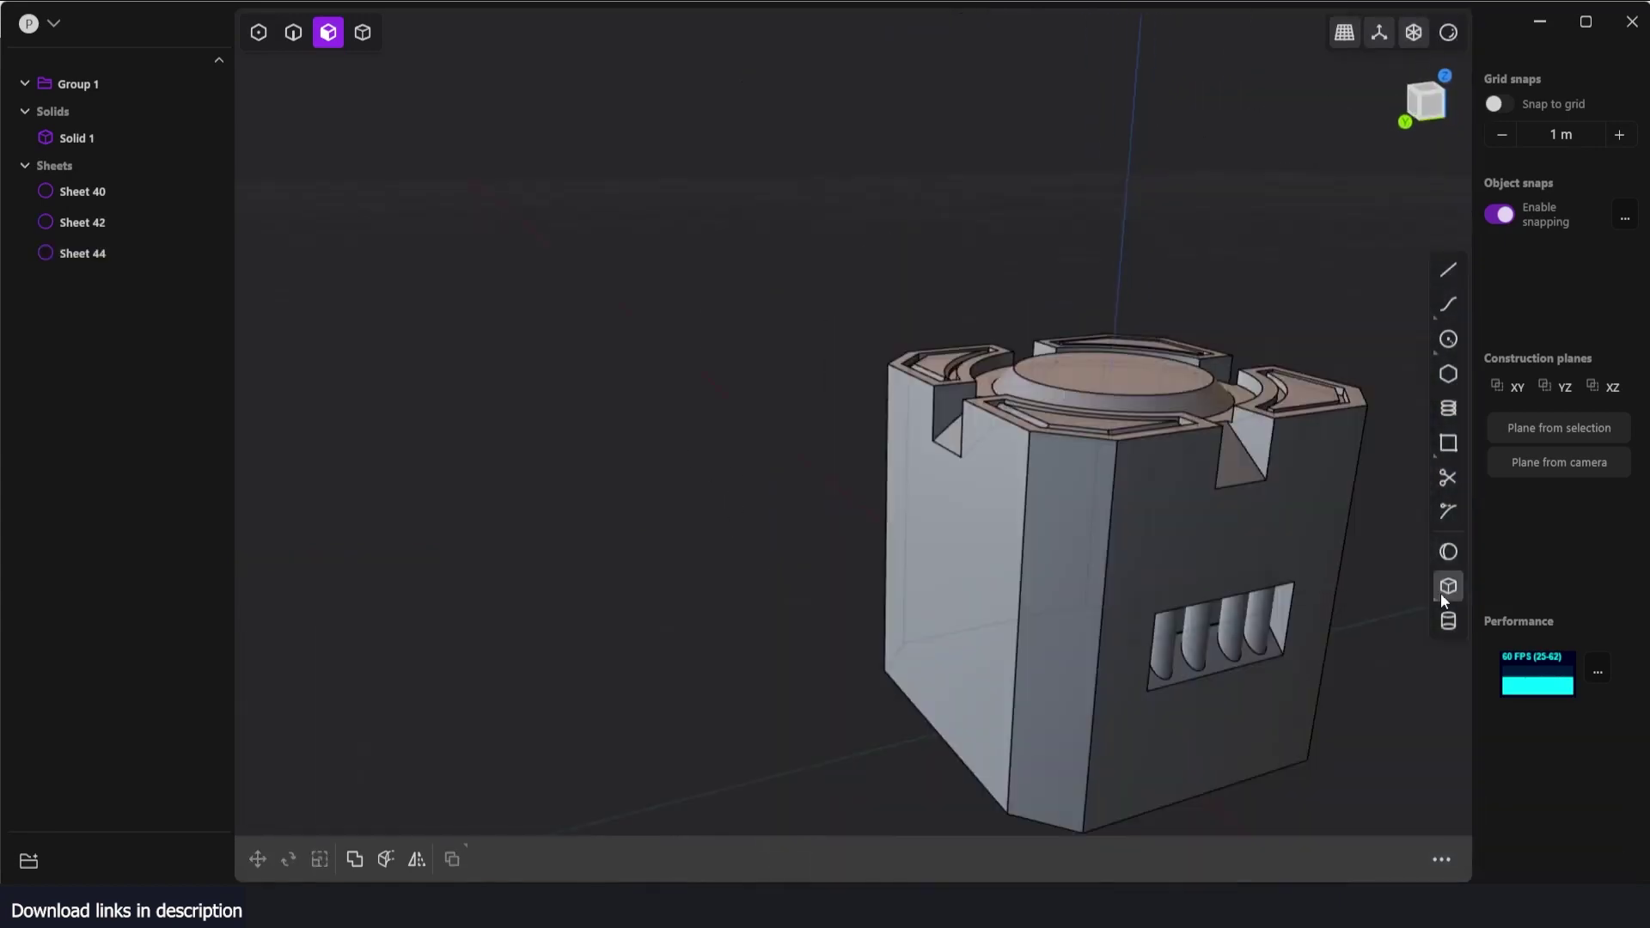
- Check the reference crate in the Snipping Tool and cut a vertical box about 0.311 by 0.099 m, 0.095 m deep, into the crate's angled corner face
{"action": "left_click", "coordinate": [1448, 588]}
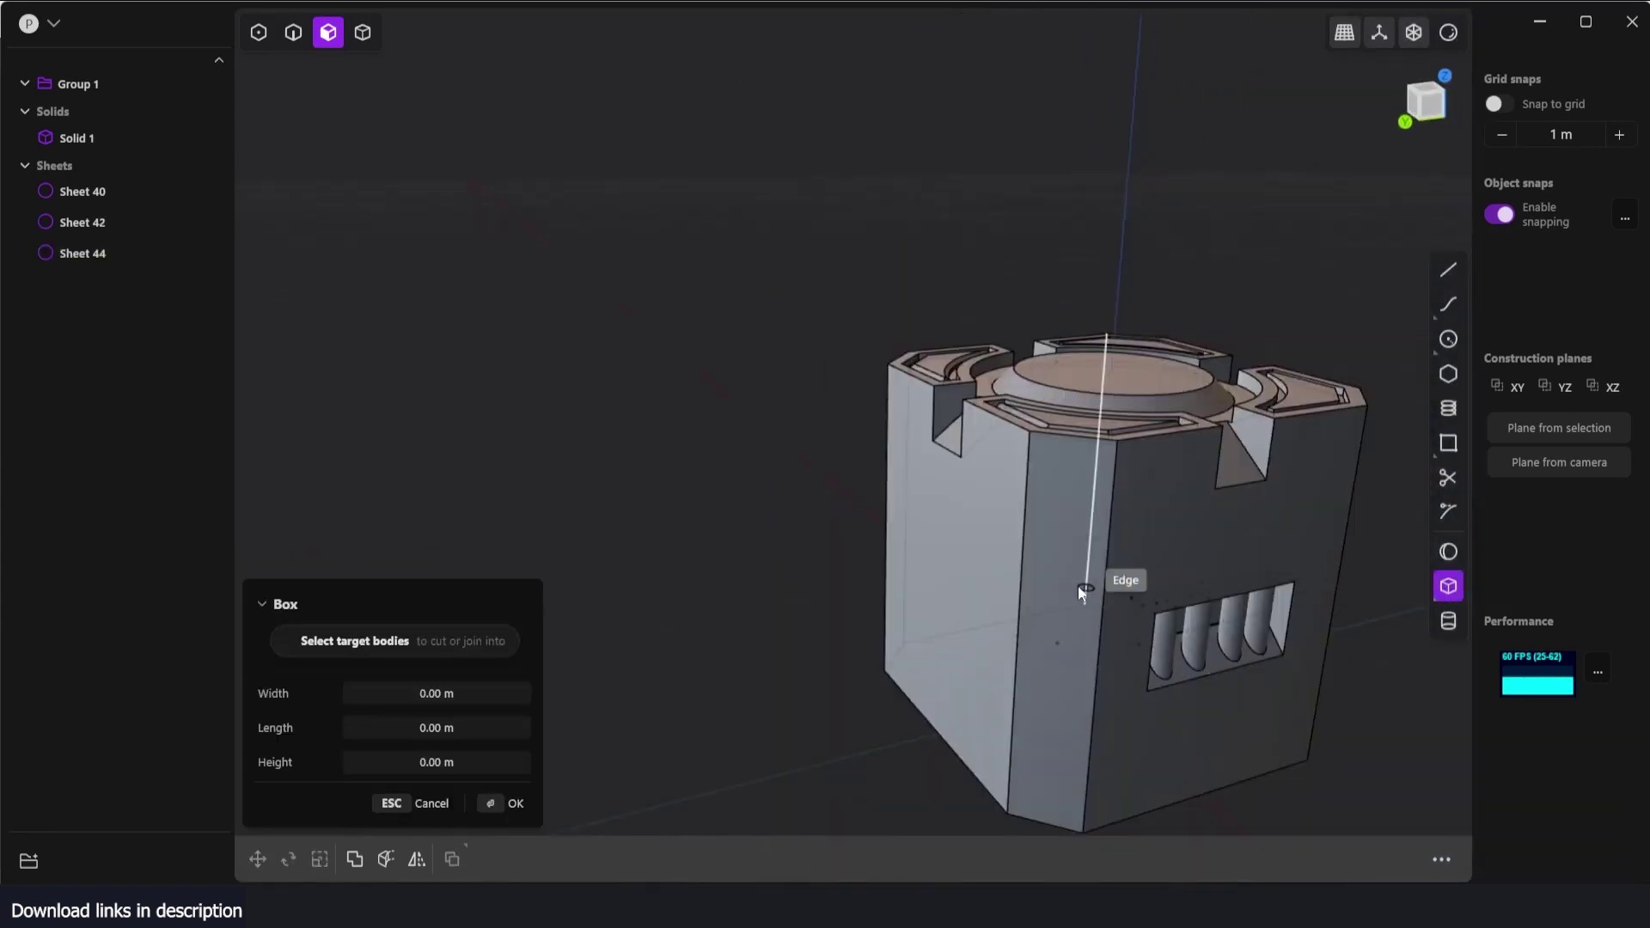
{"action": "key", "text": "alt+Tab"}
{"action": "left_click", "coordinate": [867, 904]}
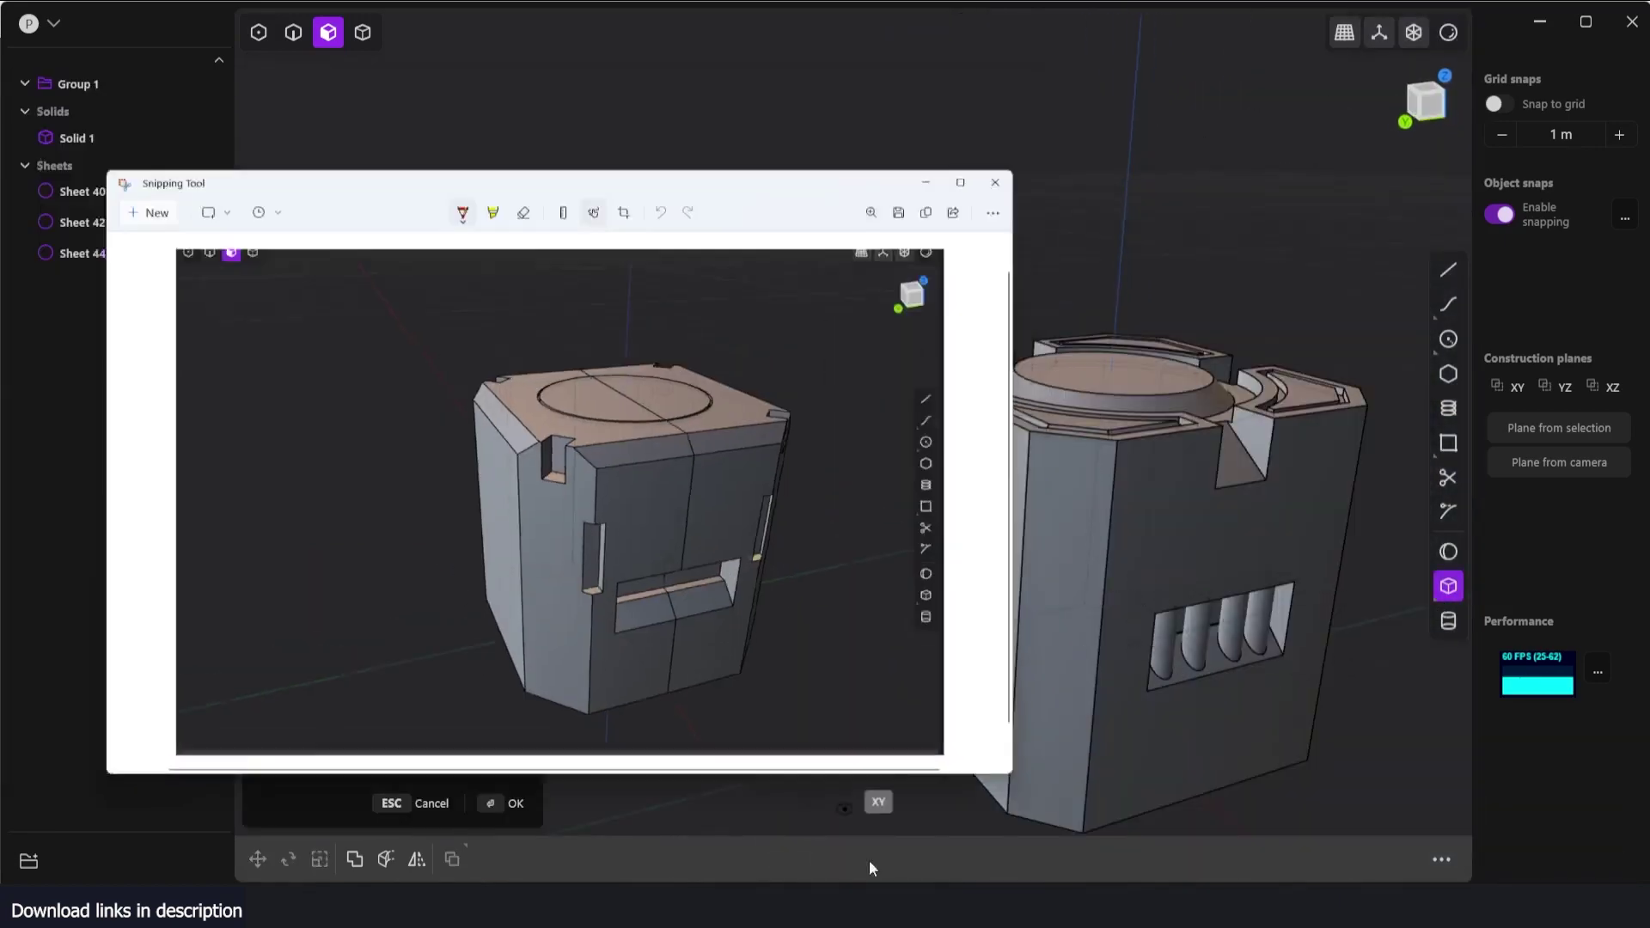
{"action": "left_click", "coordinate": [1044, 569]}
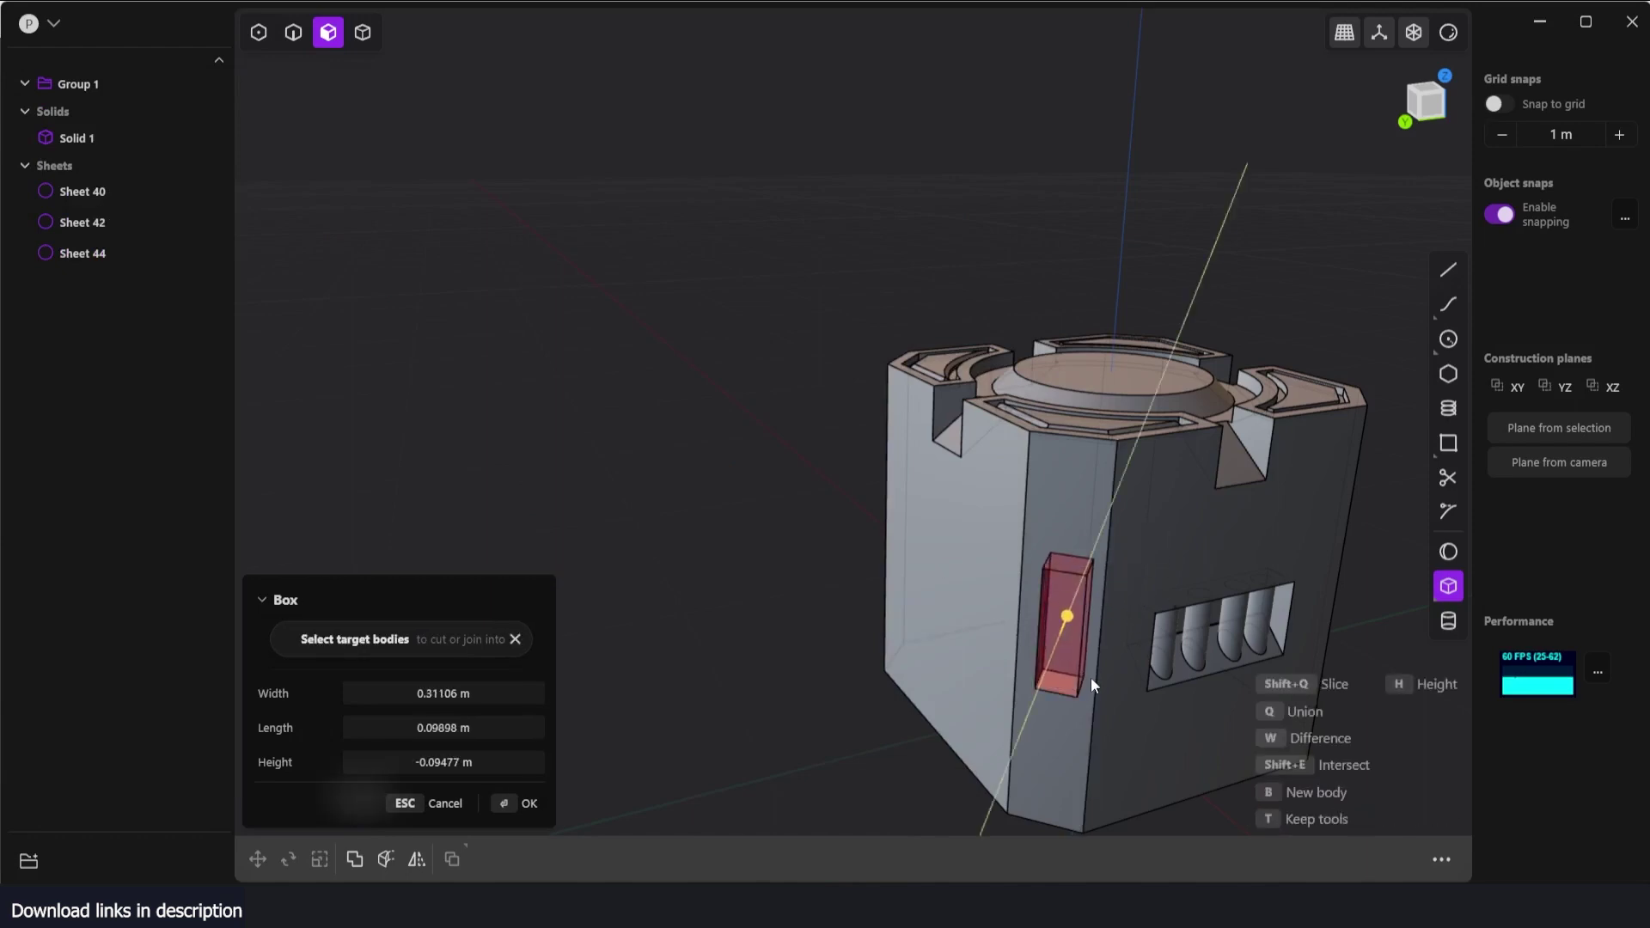
{"action": "left_click", "coordinate": [1091, 677]}
{"action": "middle_click_drag", "start_coordinate": [1055, 736], "coordinate": [1018, 653]}
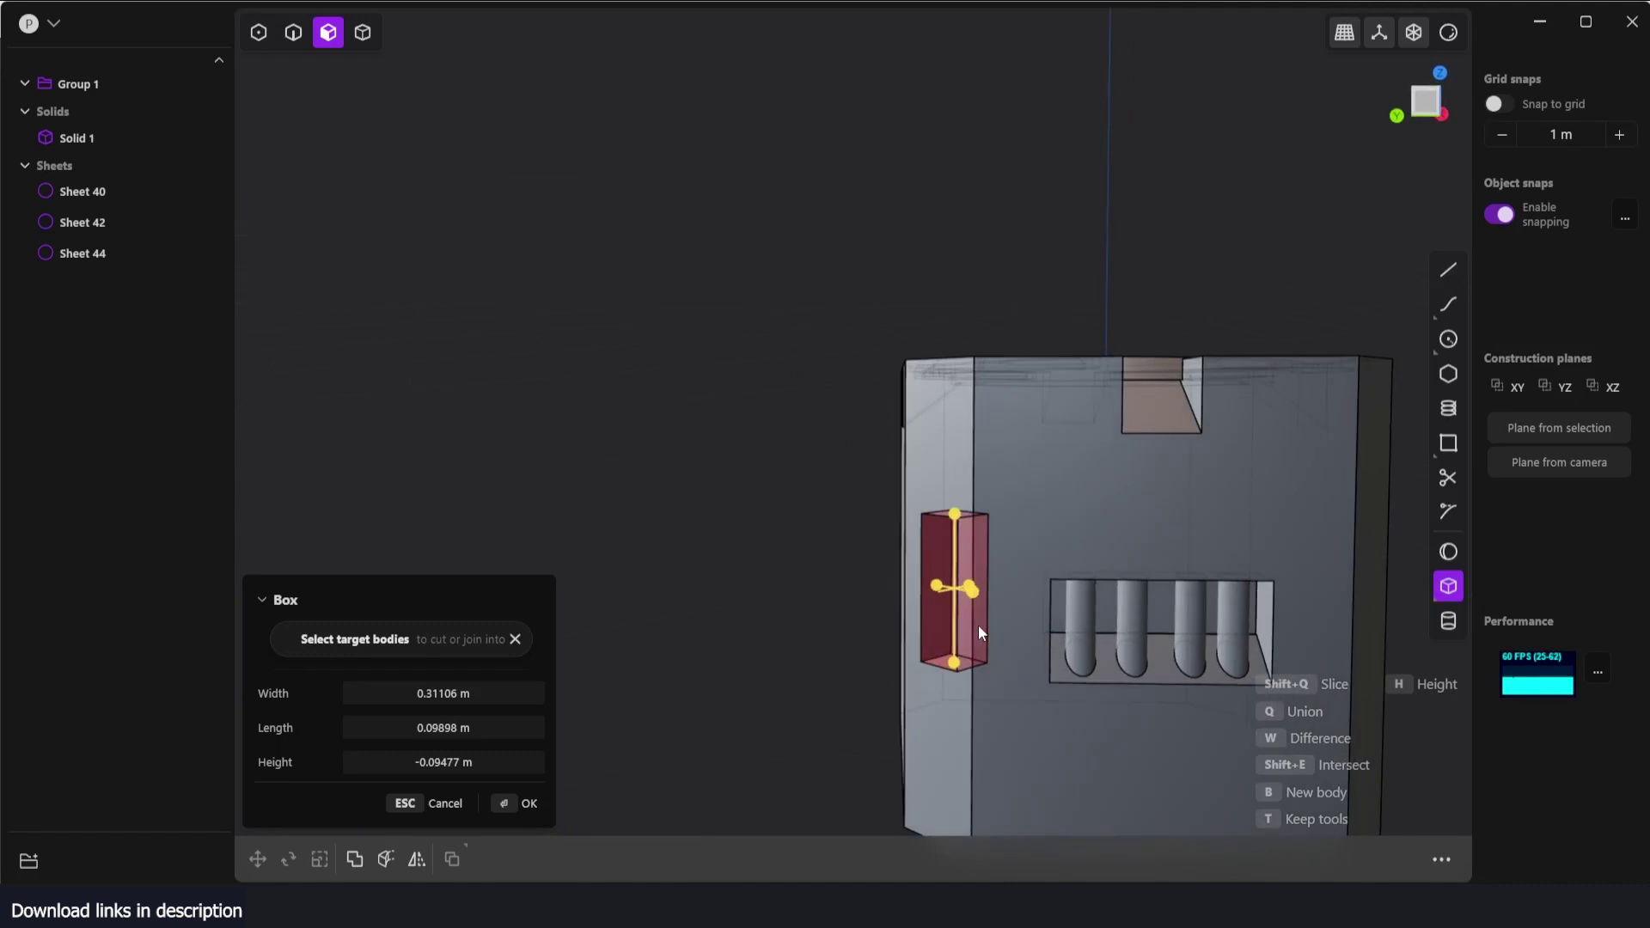
{"action": "key", "text": "Return"}
{"action": "middle_click_drag", "start_coordinate": [928, 700], "coordinate": [1014, 679]}
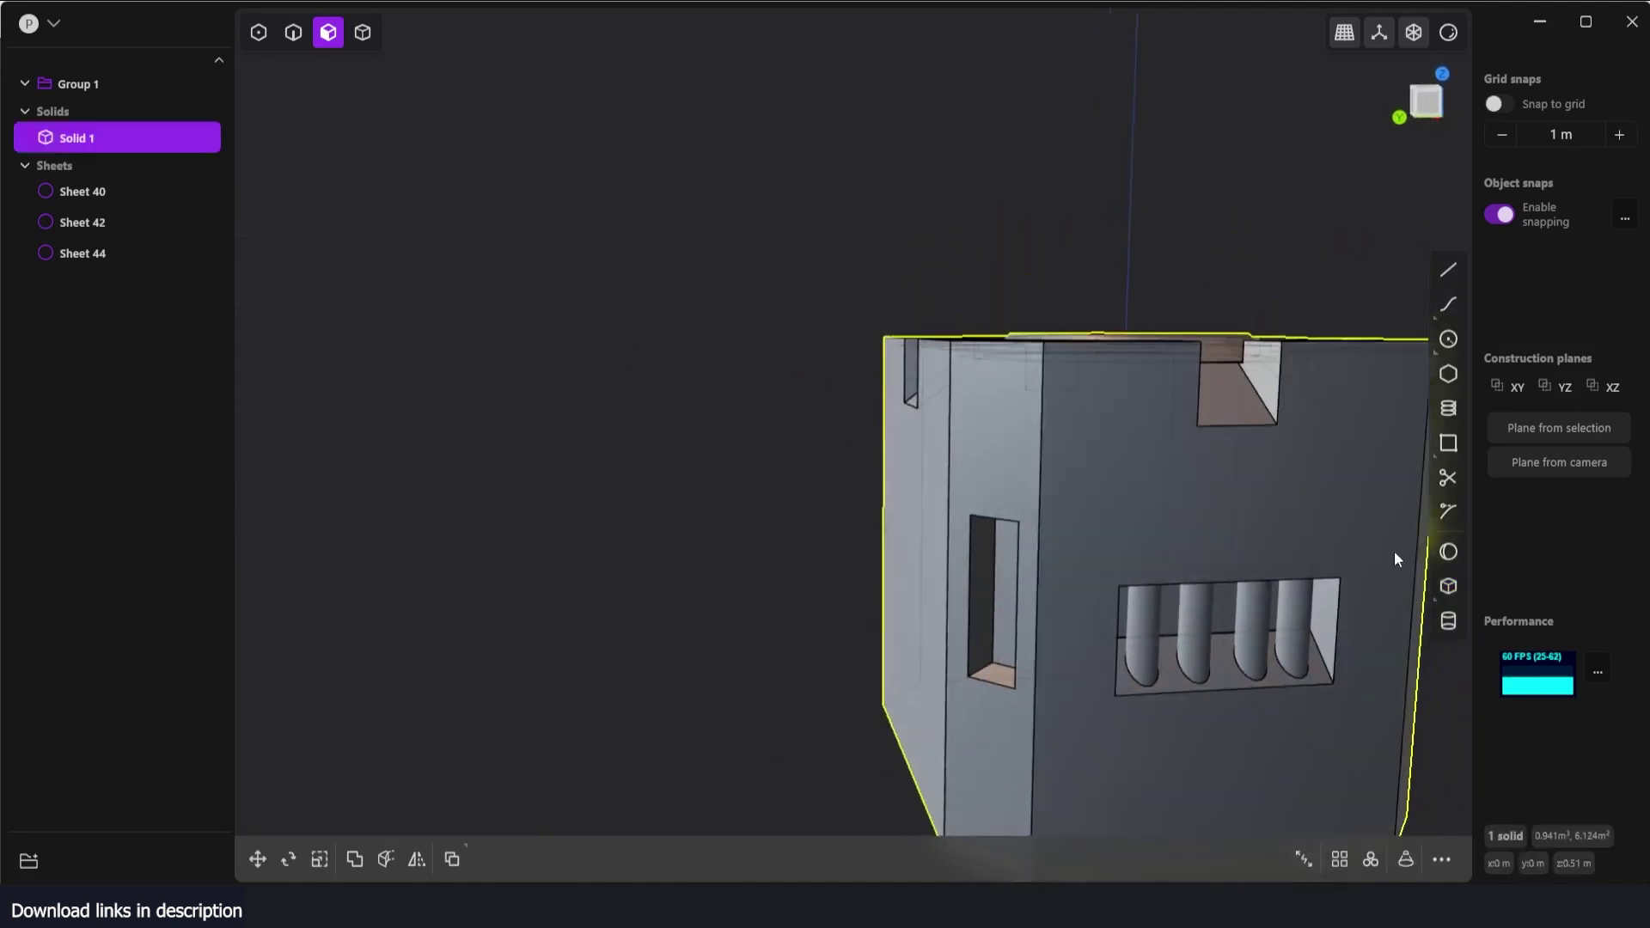
- Chamfer the corner slot's lower outer edge by about 0.10 m and its two vertical outer edges by about 0.205 m
{"action": "left_click", "coordinate": [295, 35]}
{"action": "left_click", "coordinate": [1004, 665]}
{"action": "key", "text": "f"}
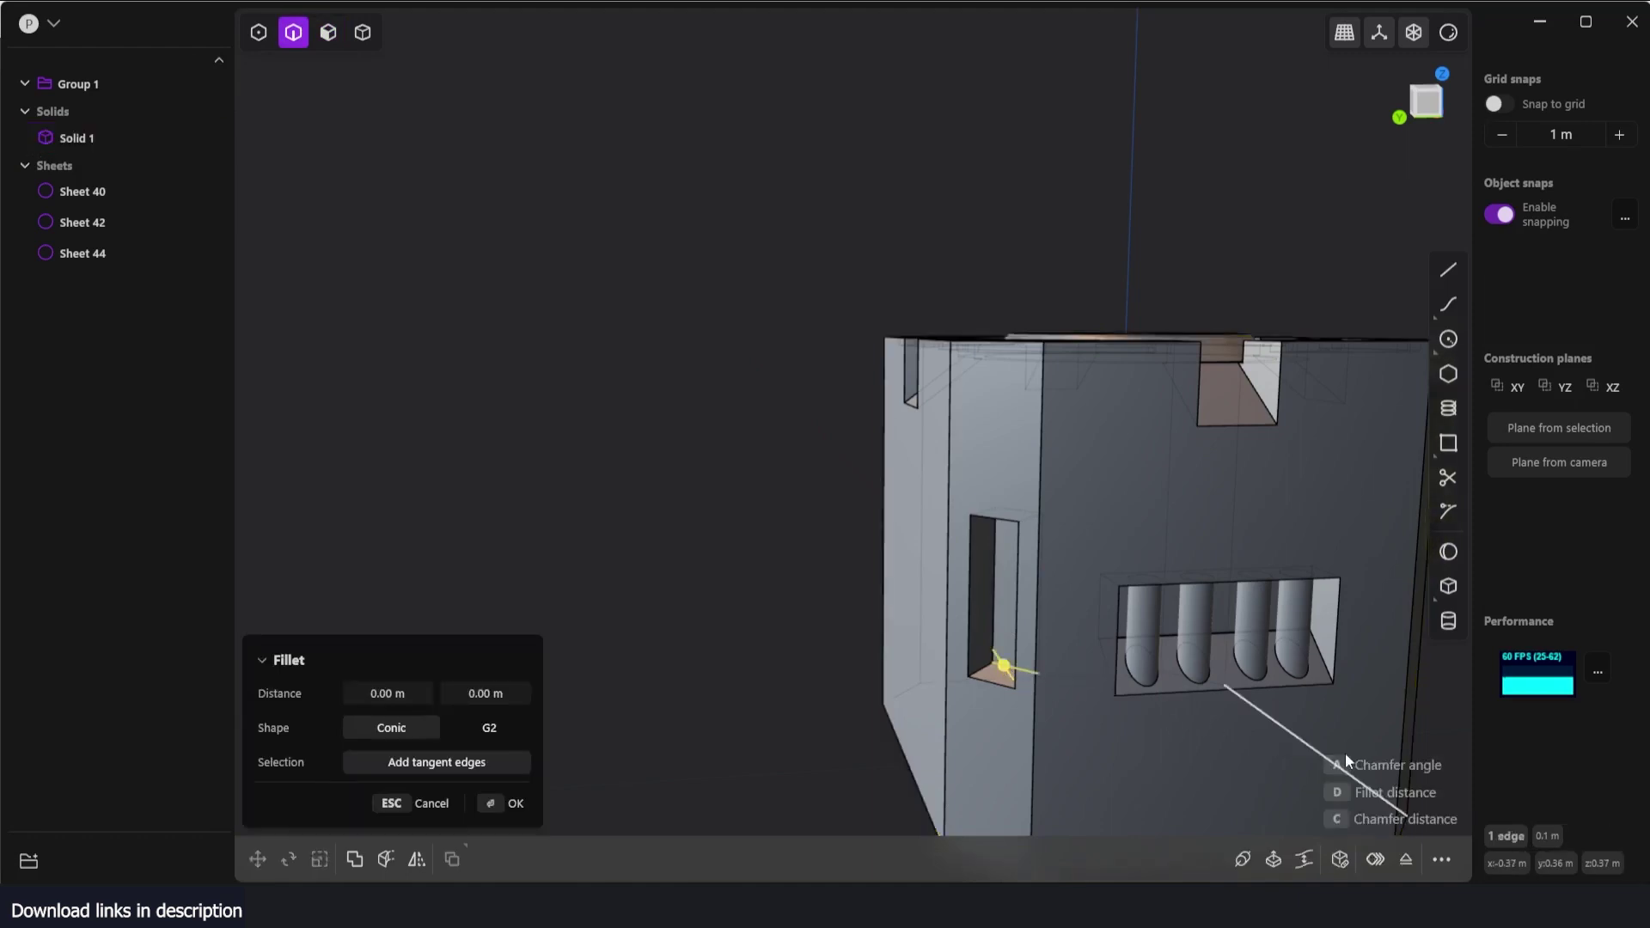
{"action": "key", "text": "d"}
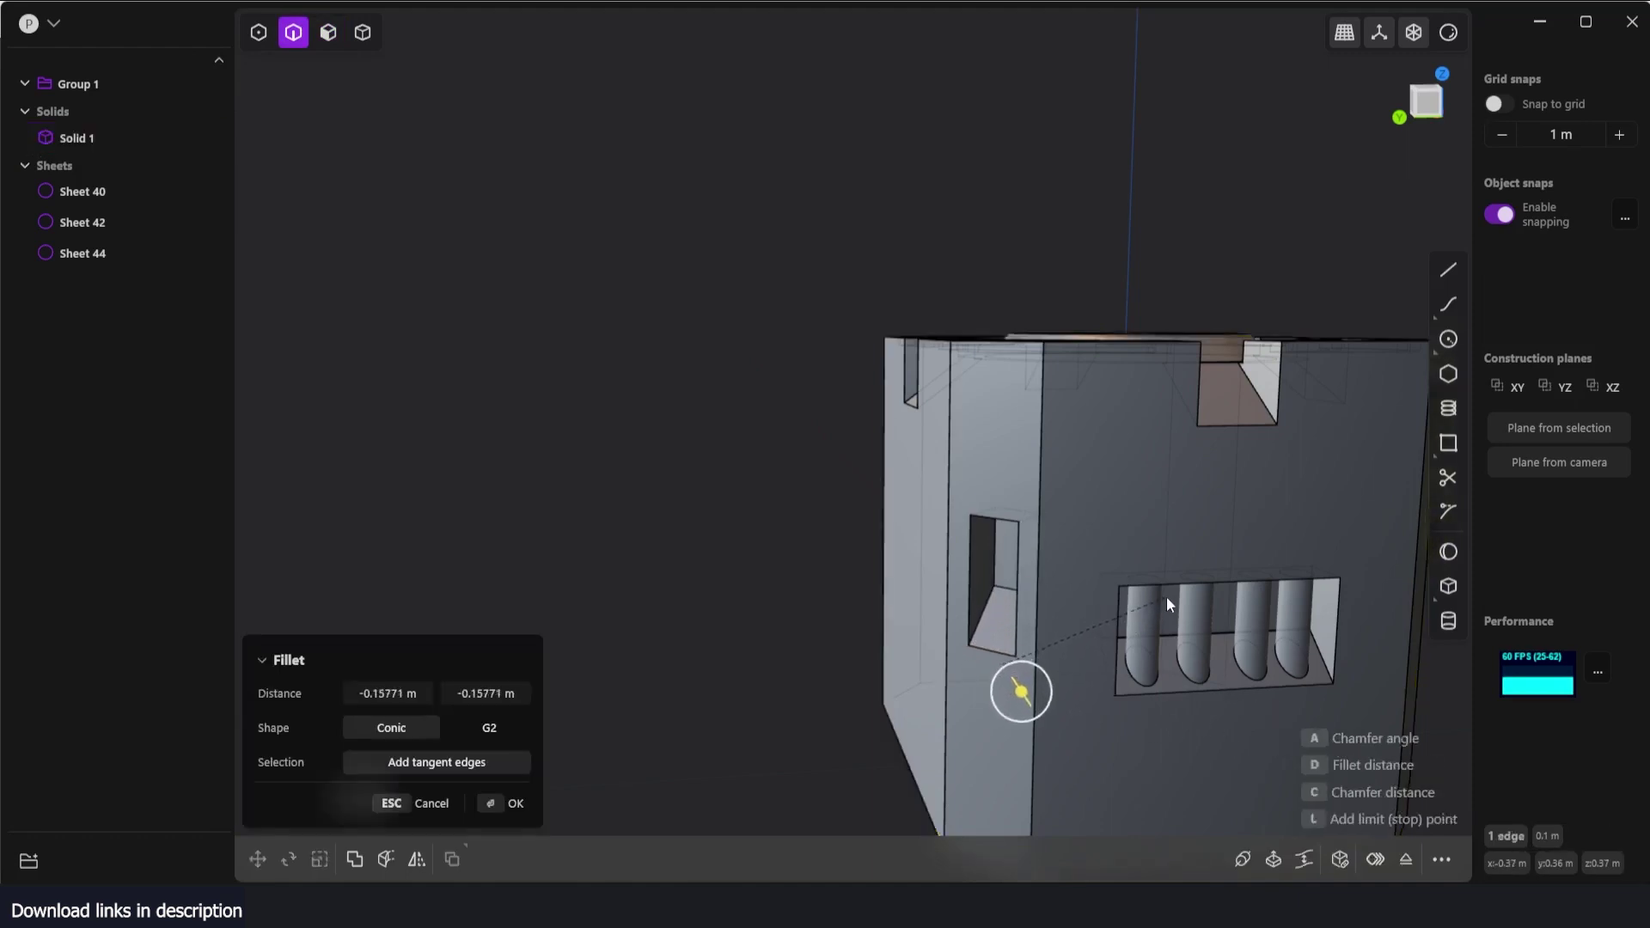
{"action": "left_click", "coordinate": [1150, 607]}
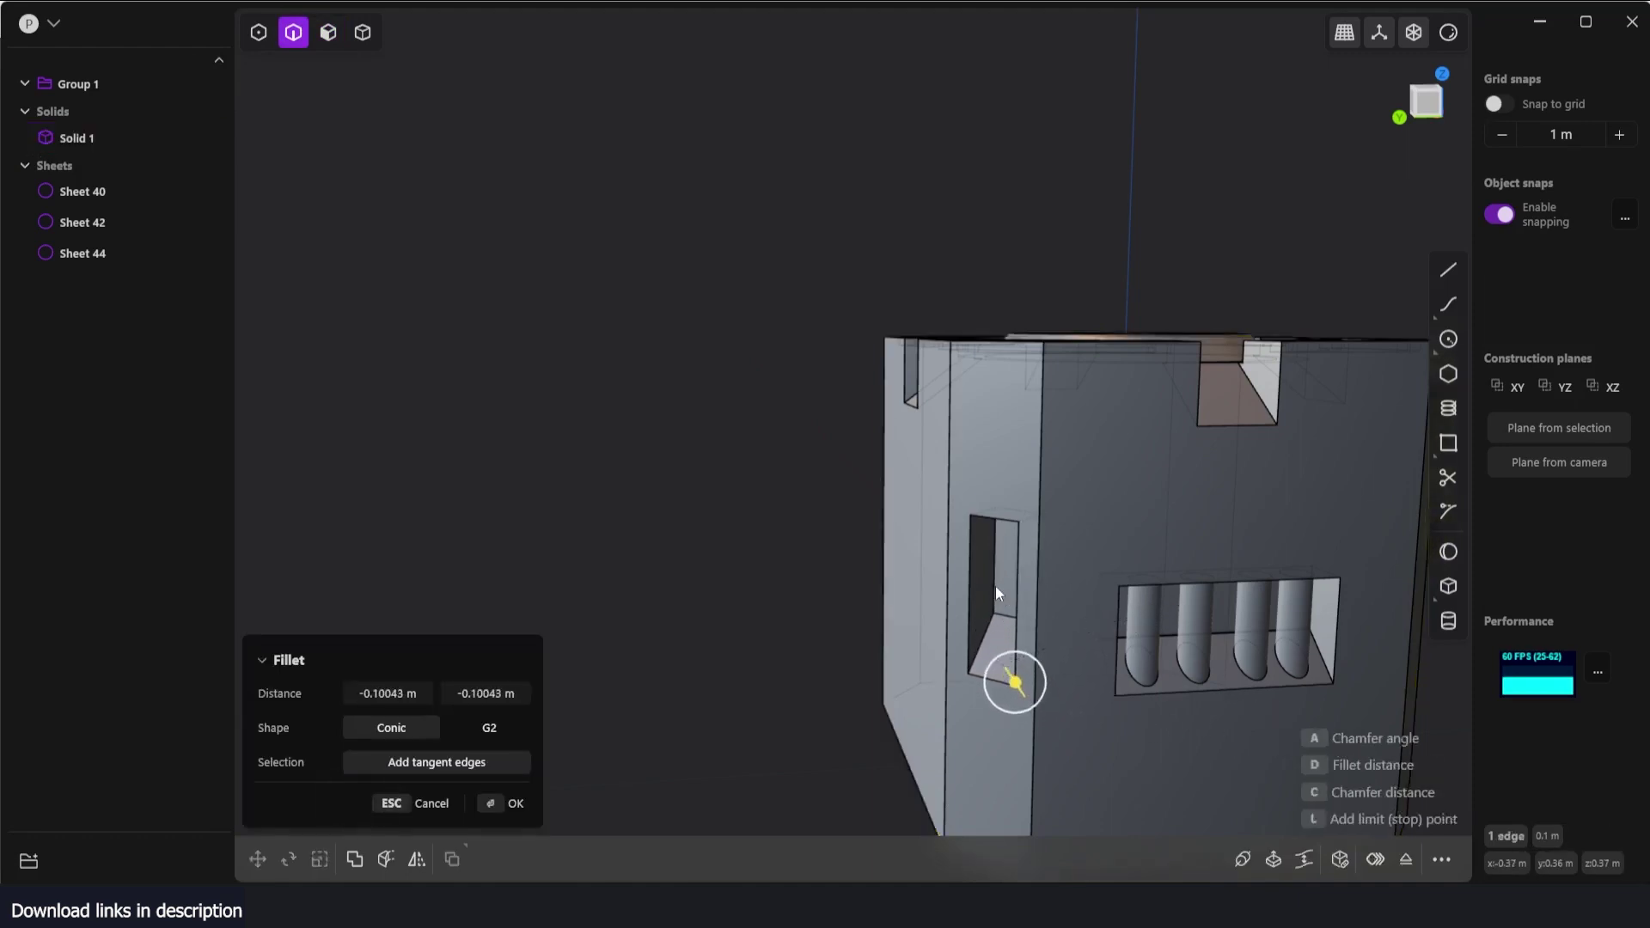
{"action": "key", "text": "Return"}
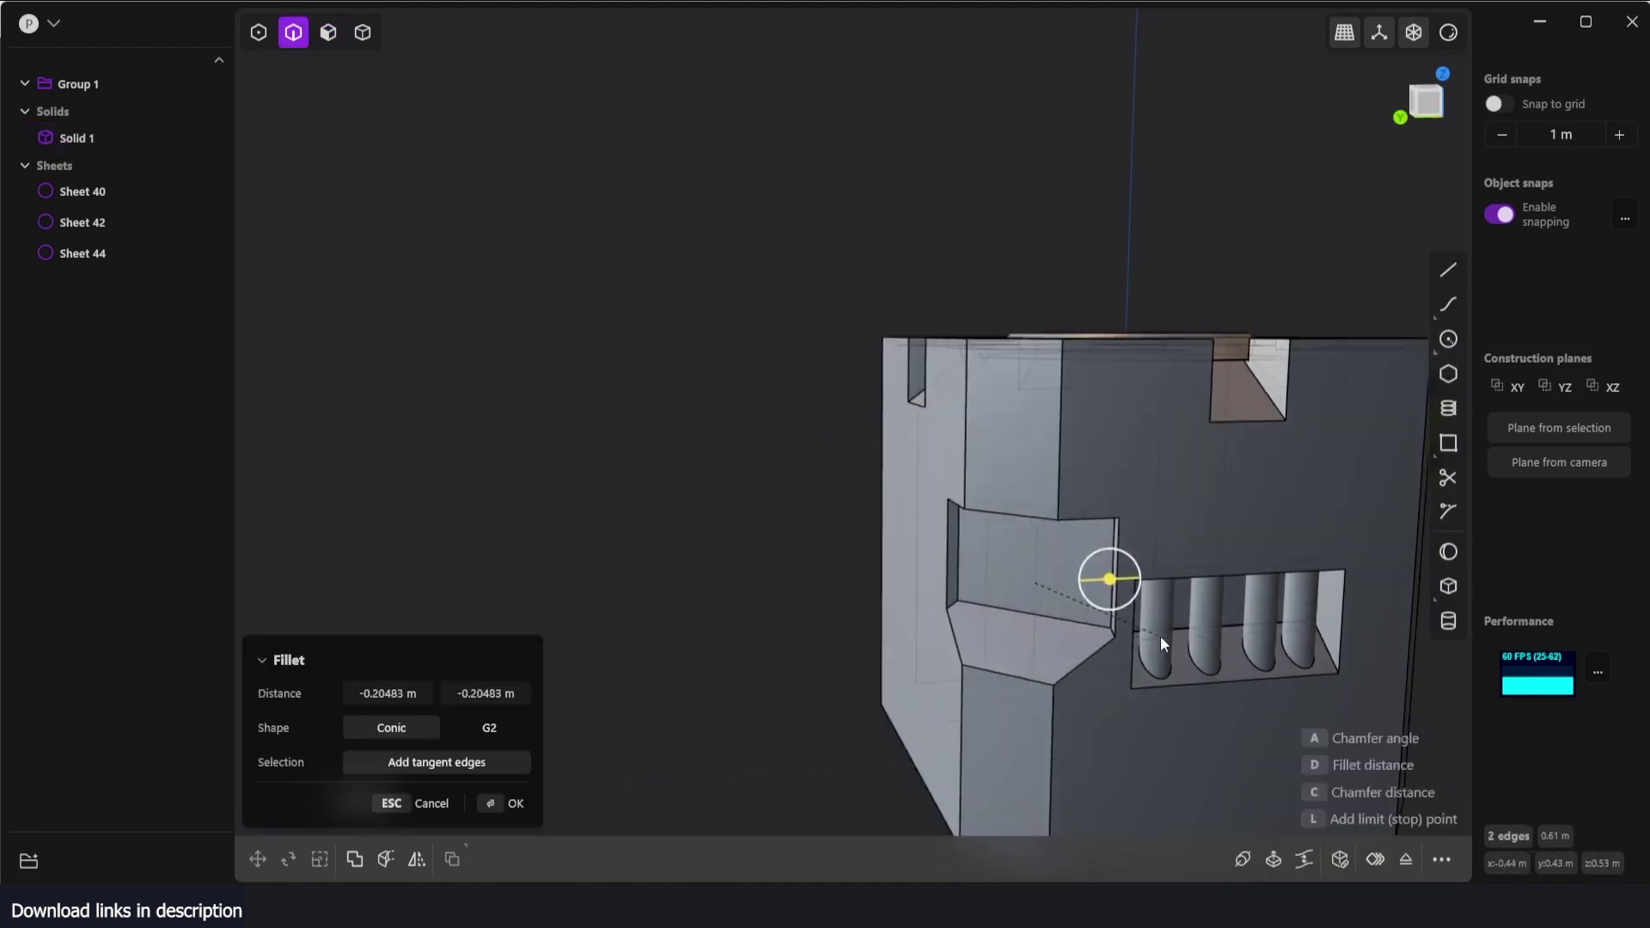
- Mirror the crate across its centre along Y, slicing at the mirror plane and keeping the positive Y half with the corner cutout
{"action": "middle_click_drag", "start_coordinate": [799, 675], "coordinate": [827, 571]}
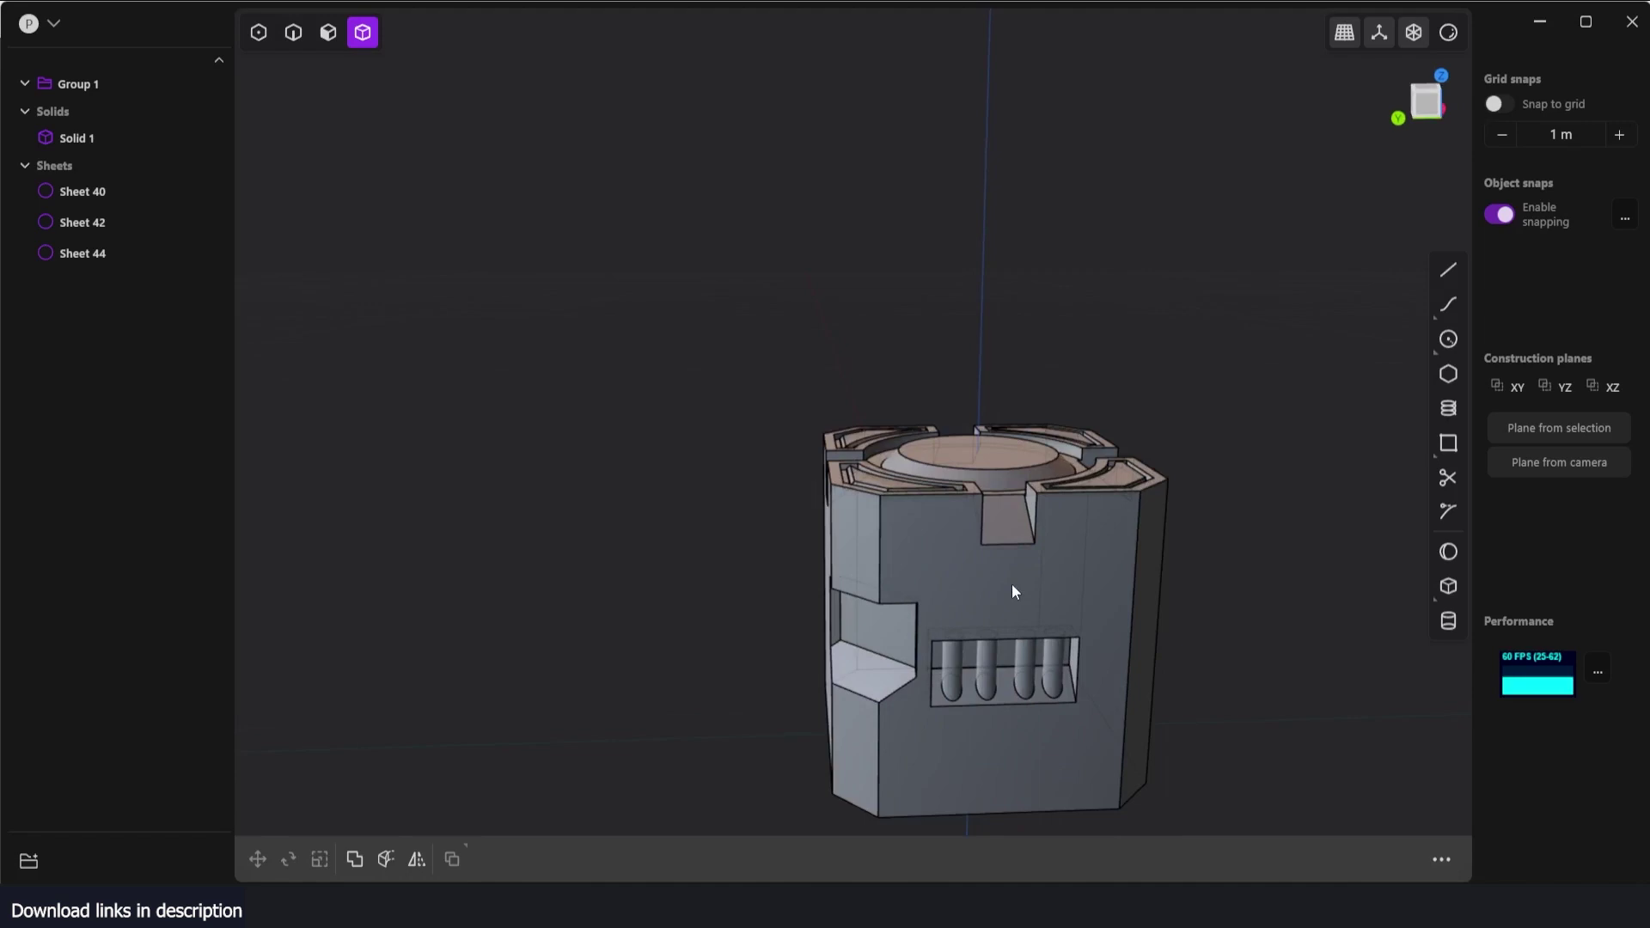
{"action": "left_click", "coordinate": [1013, 586]}
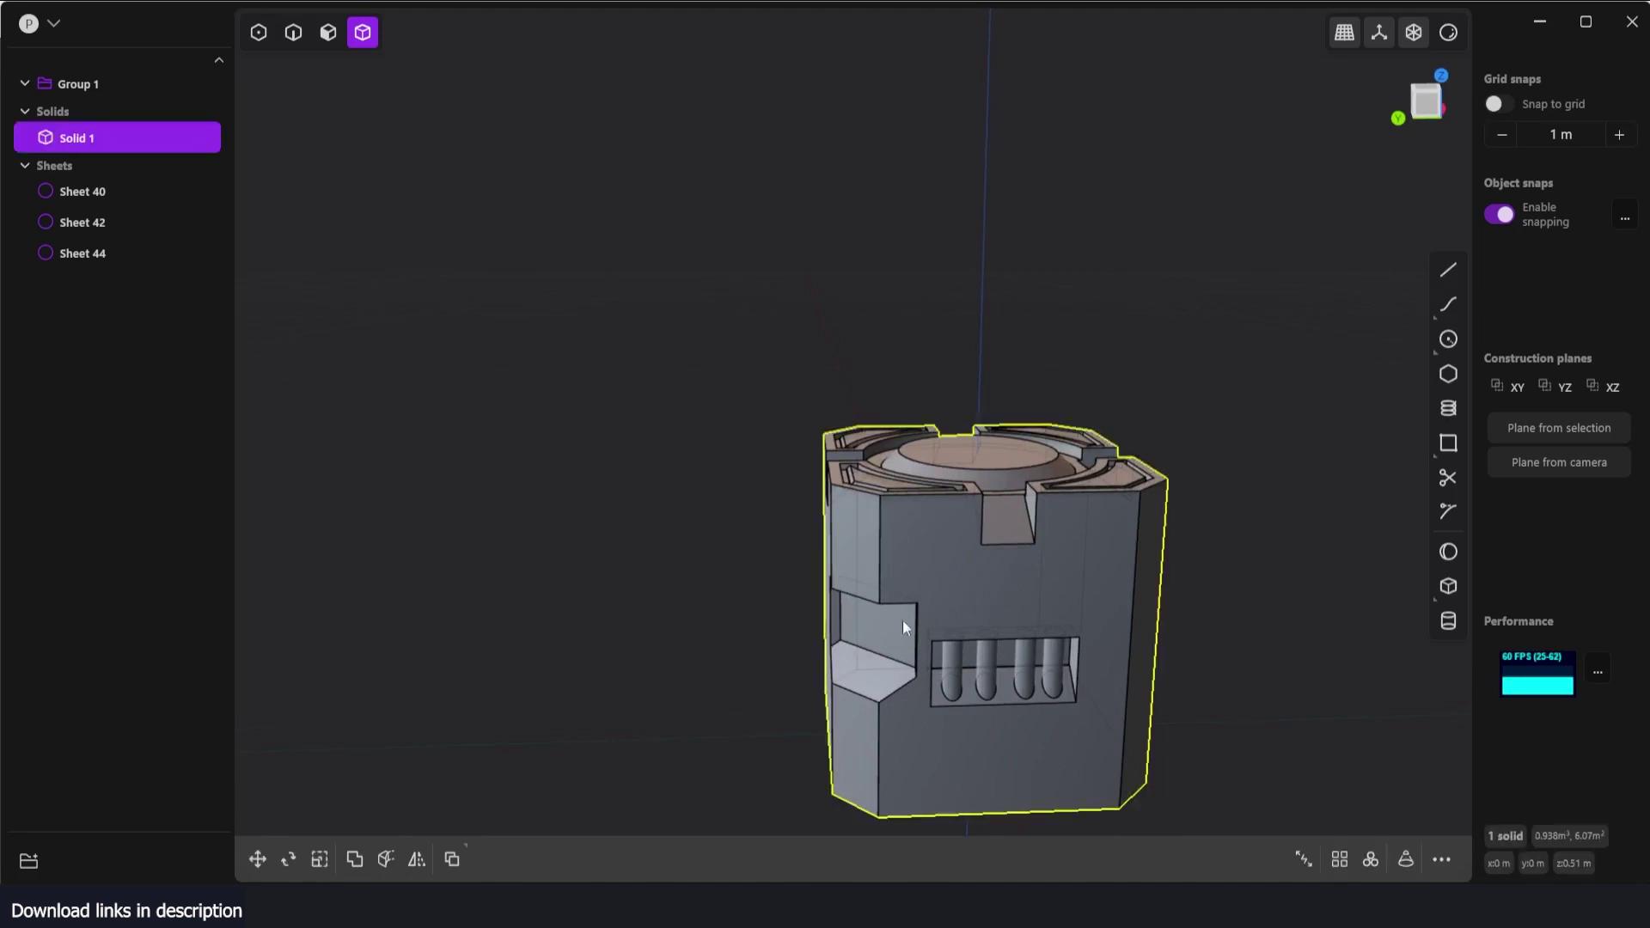
{"action": "left_click", "coordinate": [424, 868]}
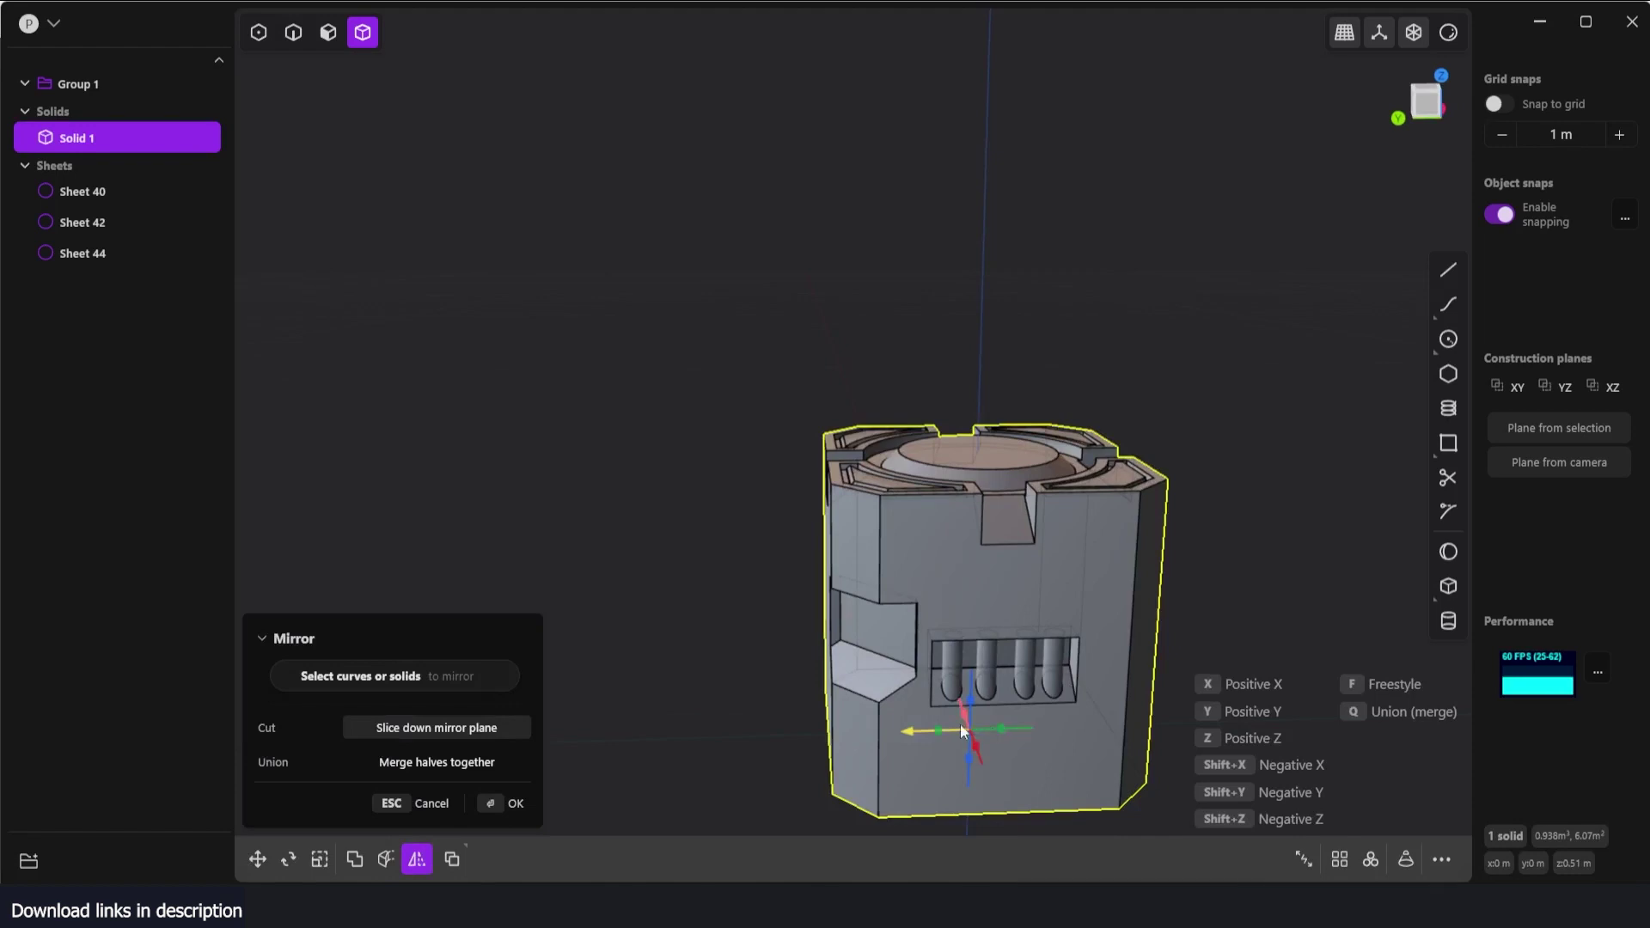
{"action": "left_click", "coordinate": [1002, 733]}
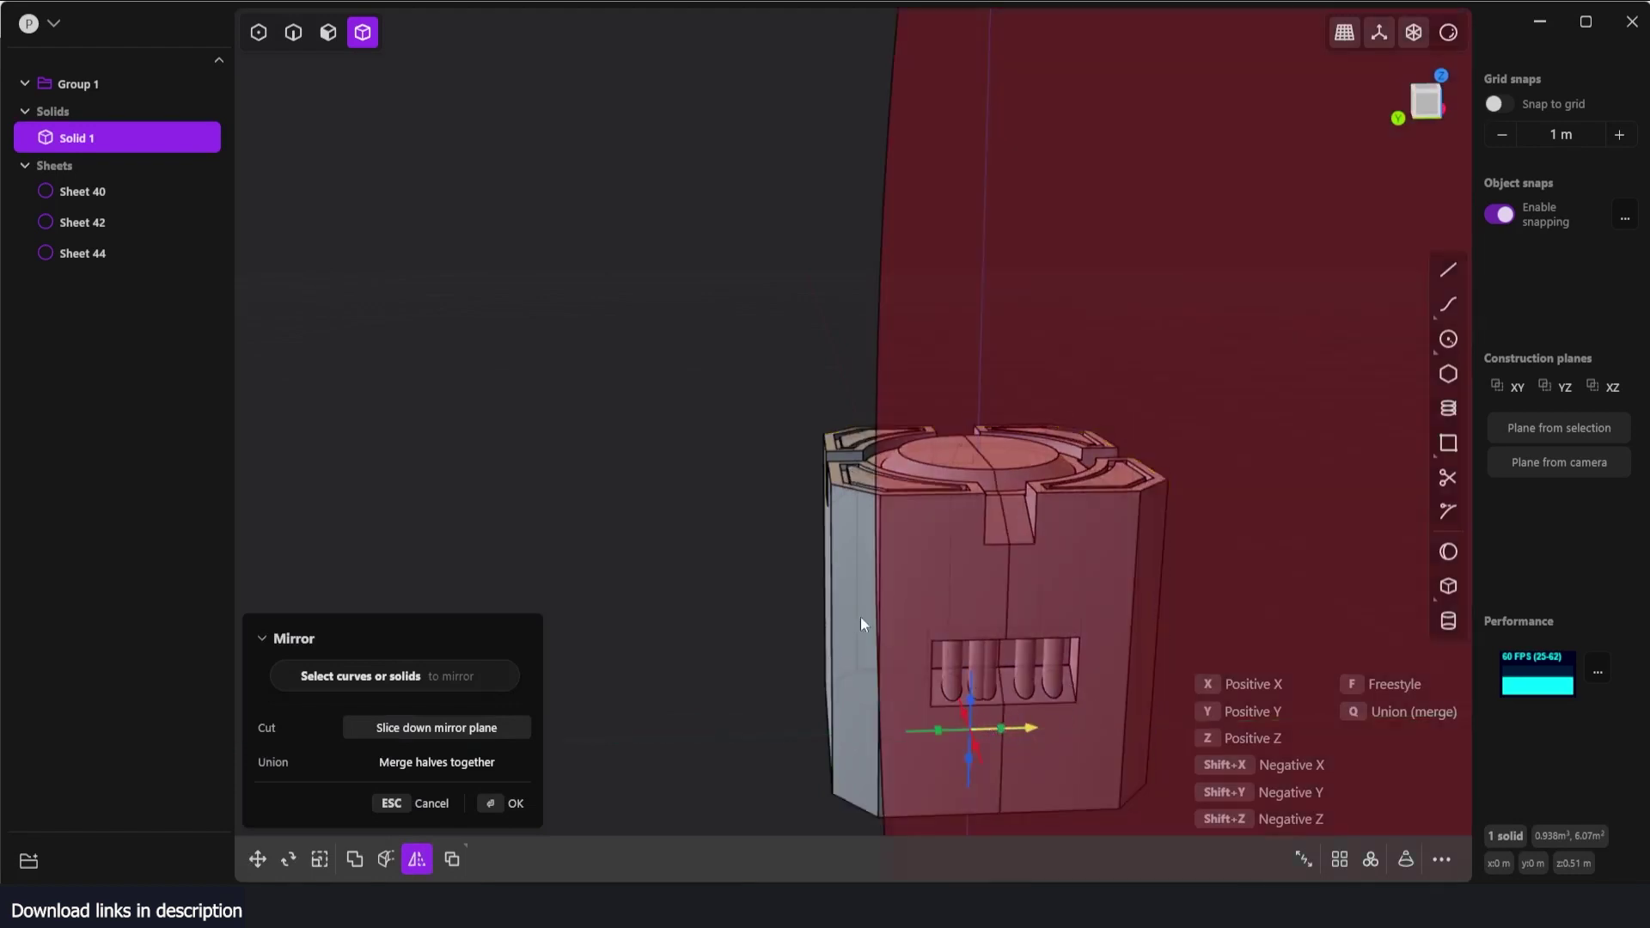
{"action": "left_click", "coordinate": [939, 732]}
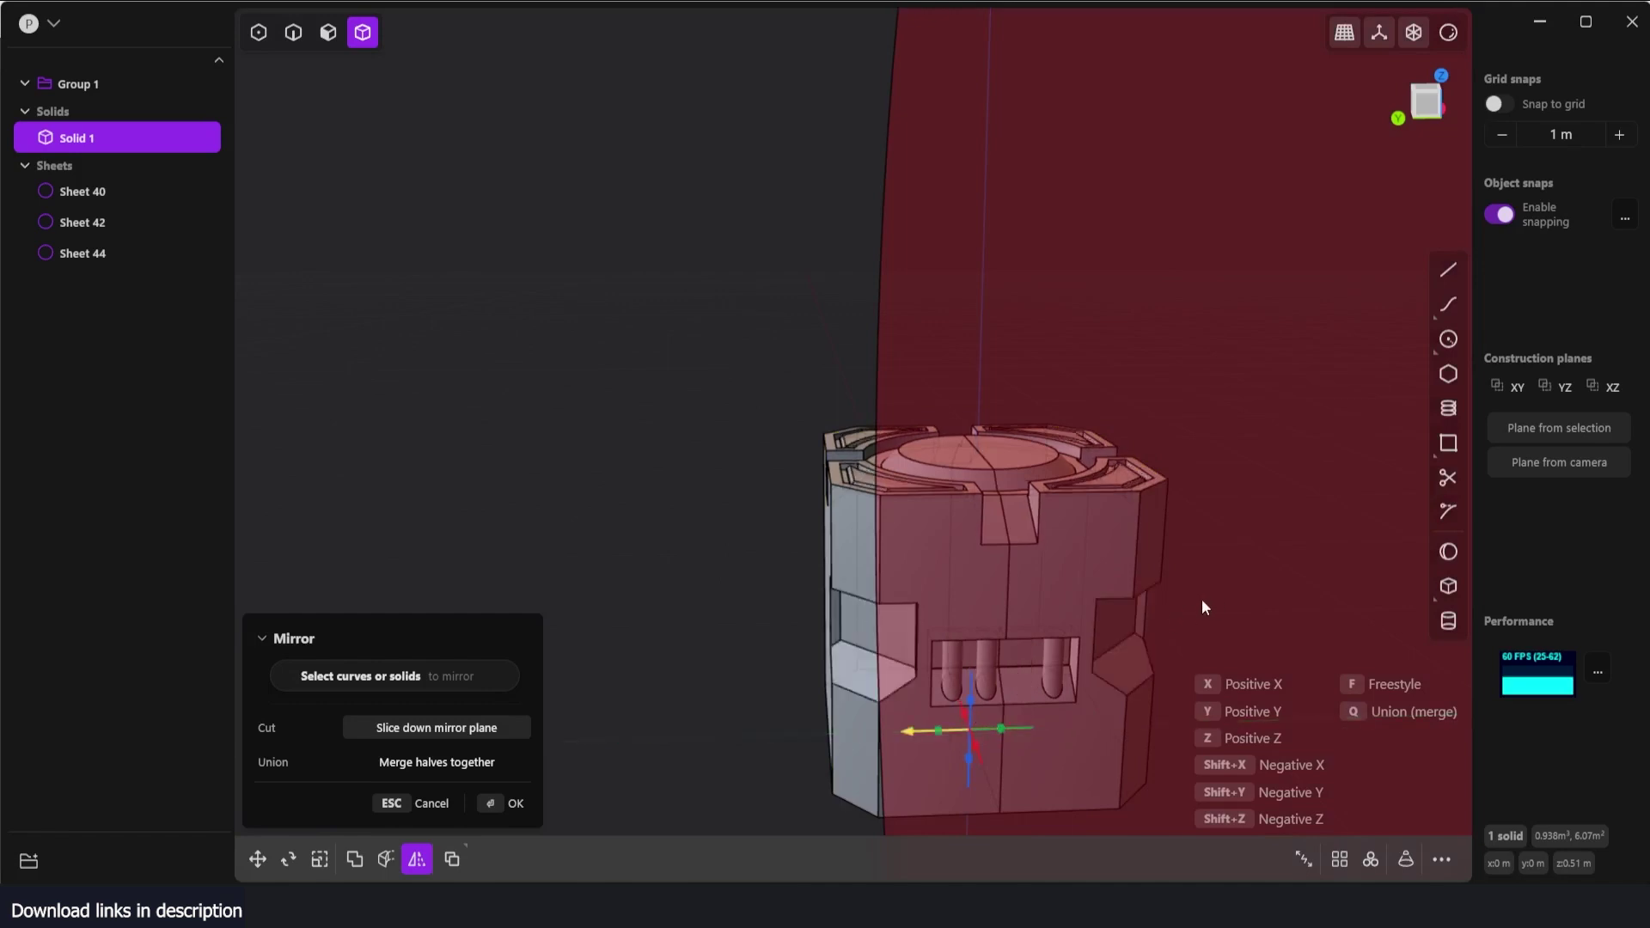
{"action": "key", "text": "Return"}
- Mirror both crate halves across the centre along X, keeping the negative X side so all four corners get the cutout
{"action": "middle_click_drag", "start_coordinate": [1158, 617], "coordinate": [827, 508]}
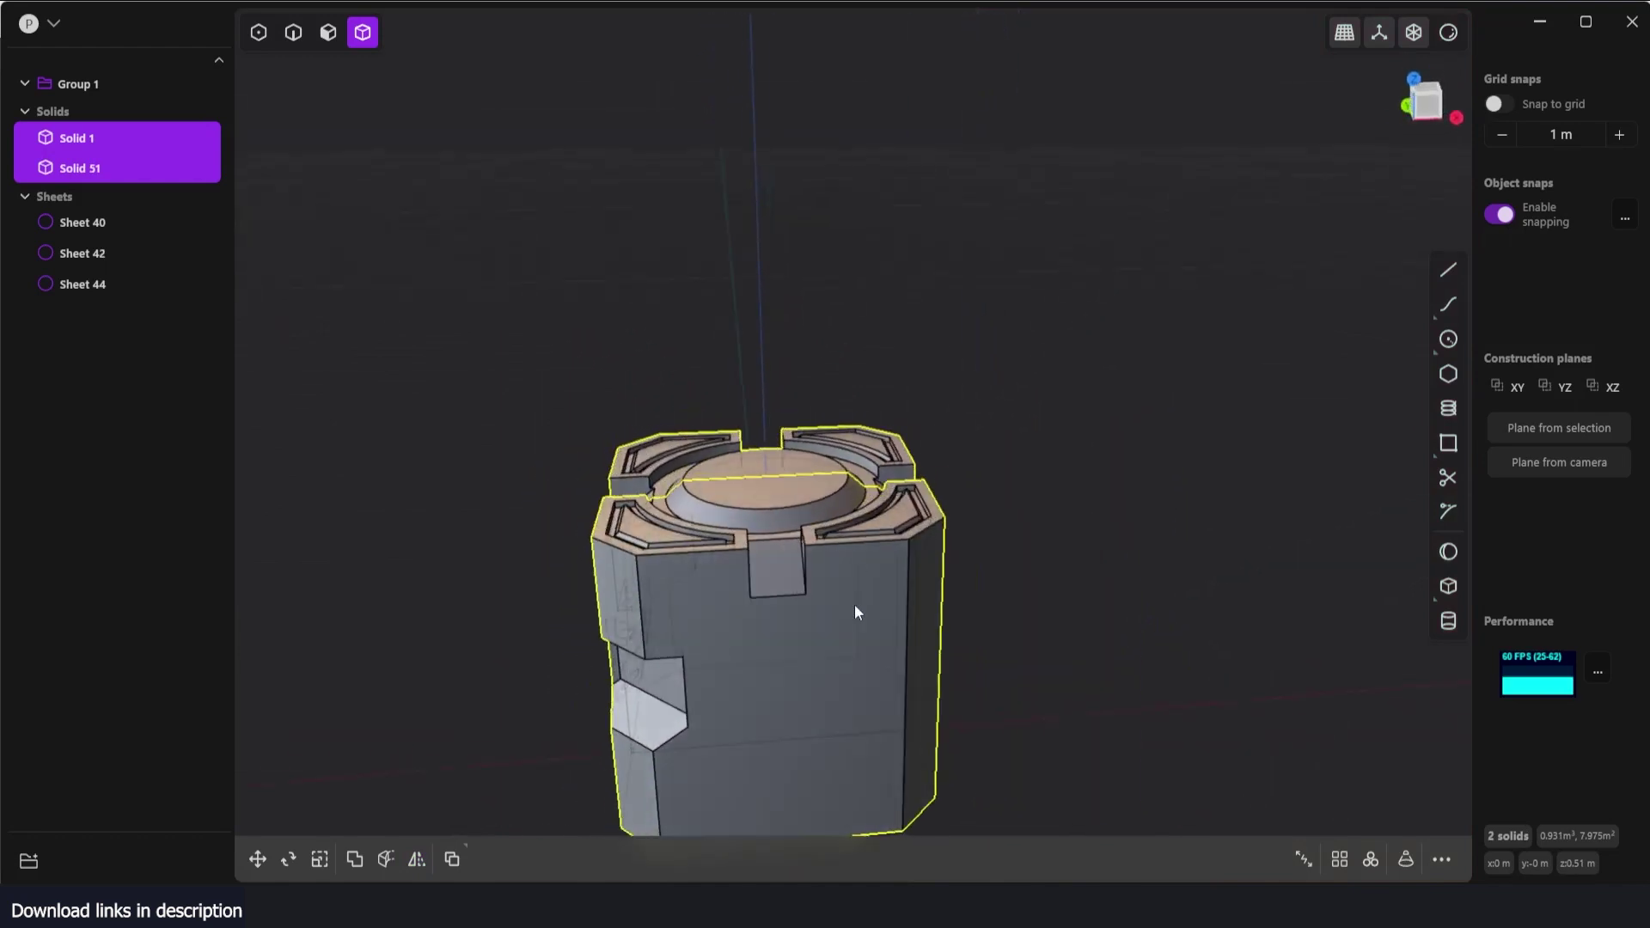
{"action": "left_click", "coordinate": [417, 860]}
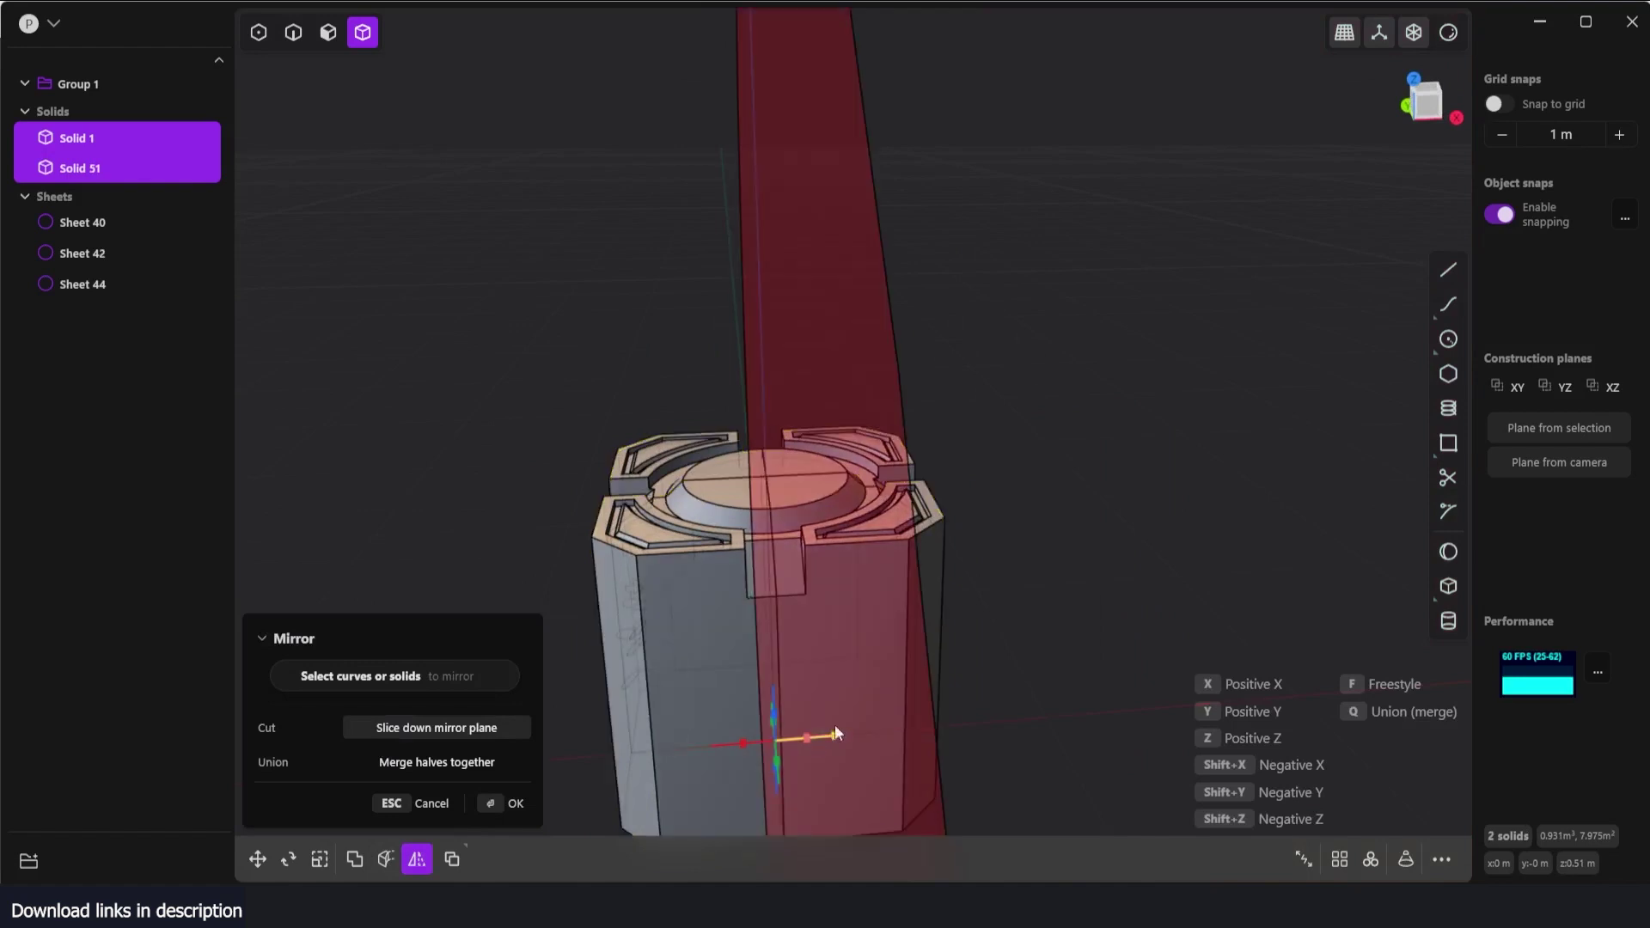
{"action": "middle_click_drag", "start_coordinate": [1019, 648], "coordinate": [1458, 649]}
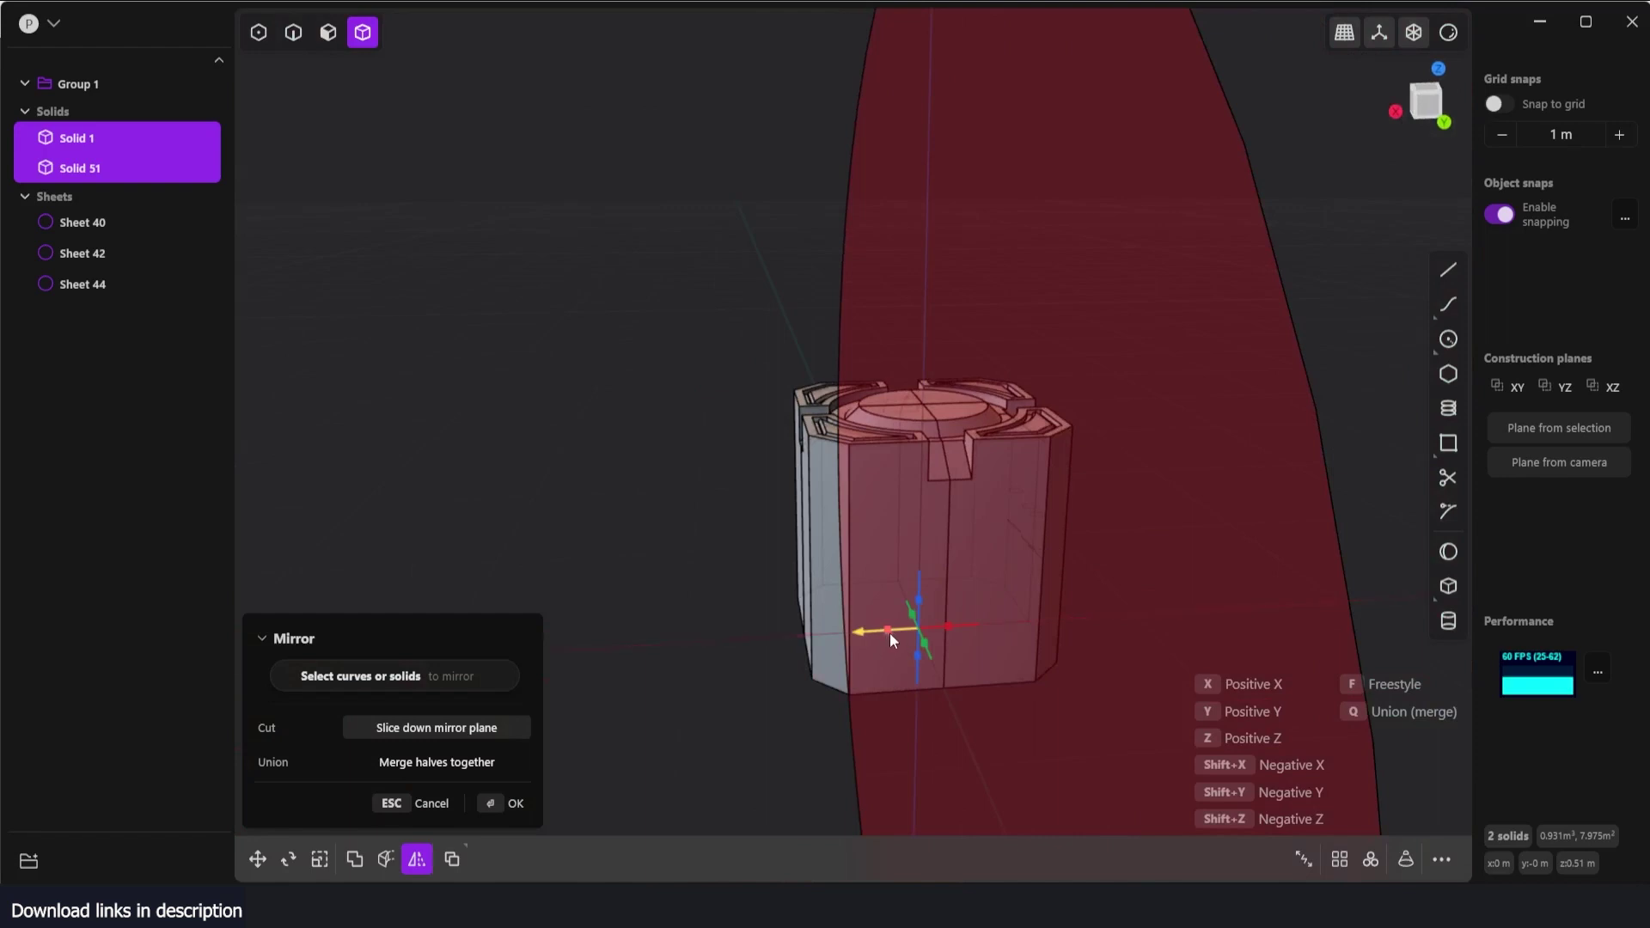
{"action": "left_click", "coordinate": [944, 630]}
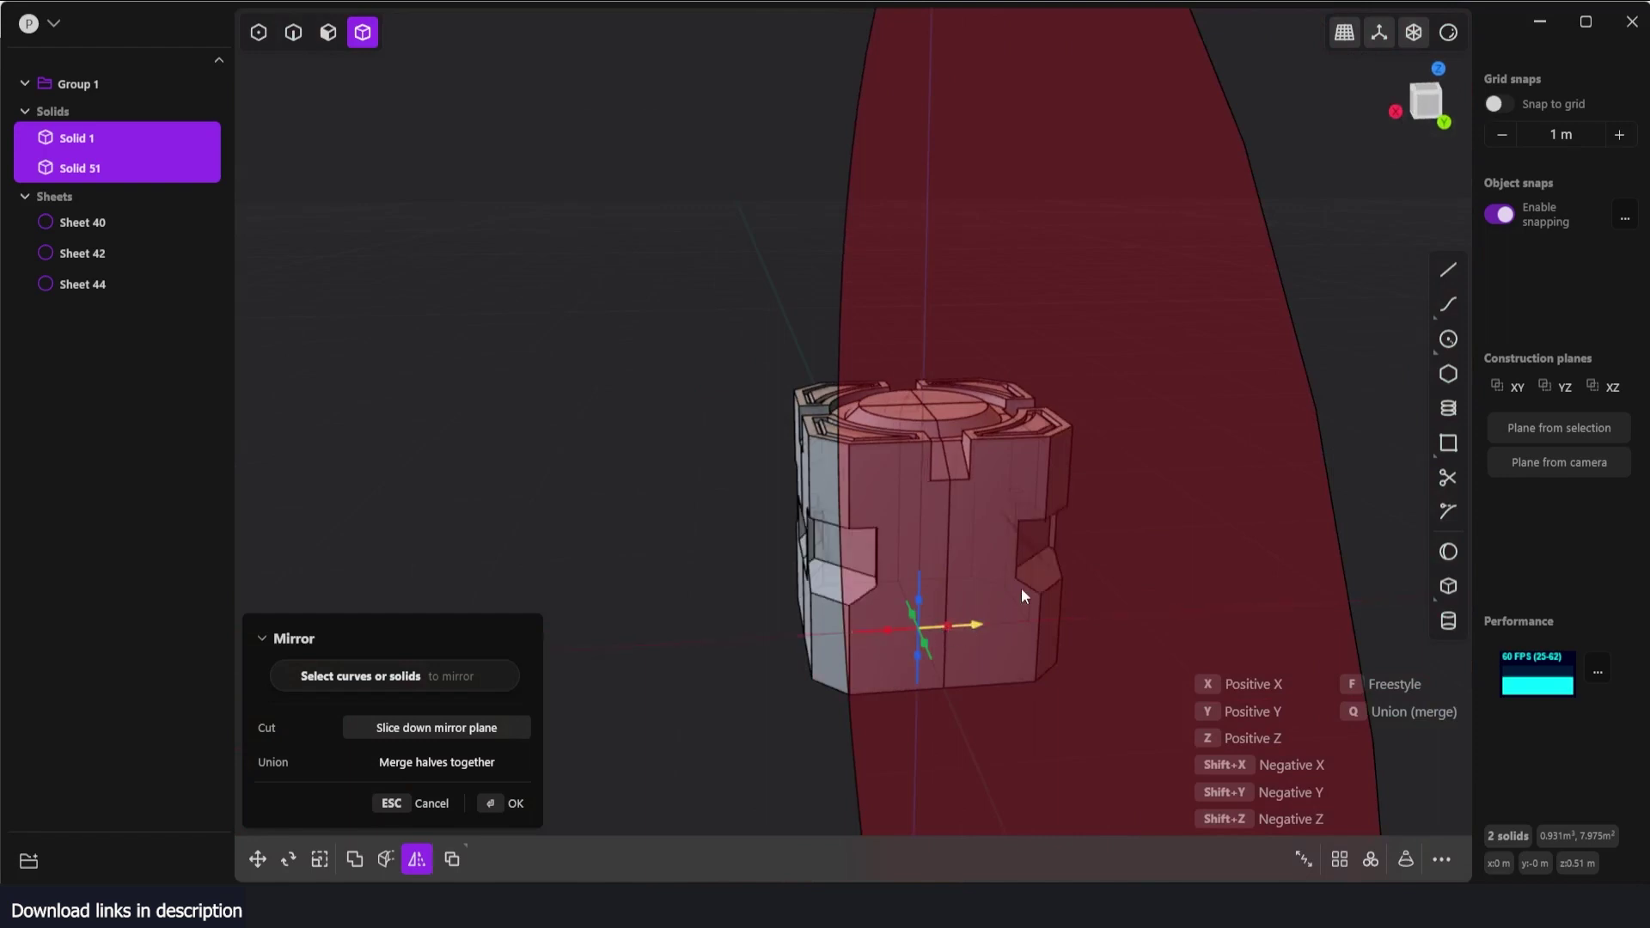
{"action": "key", "text": "Return"}
{"action": "middle_click_drag", "start_coordinate": [1152, 586], "coordinate": [689, 636]}
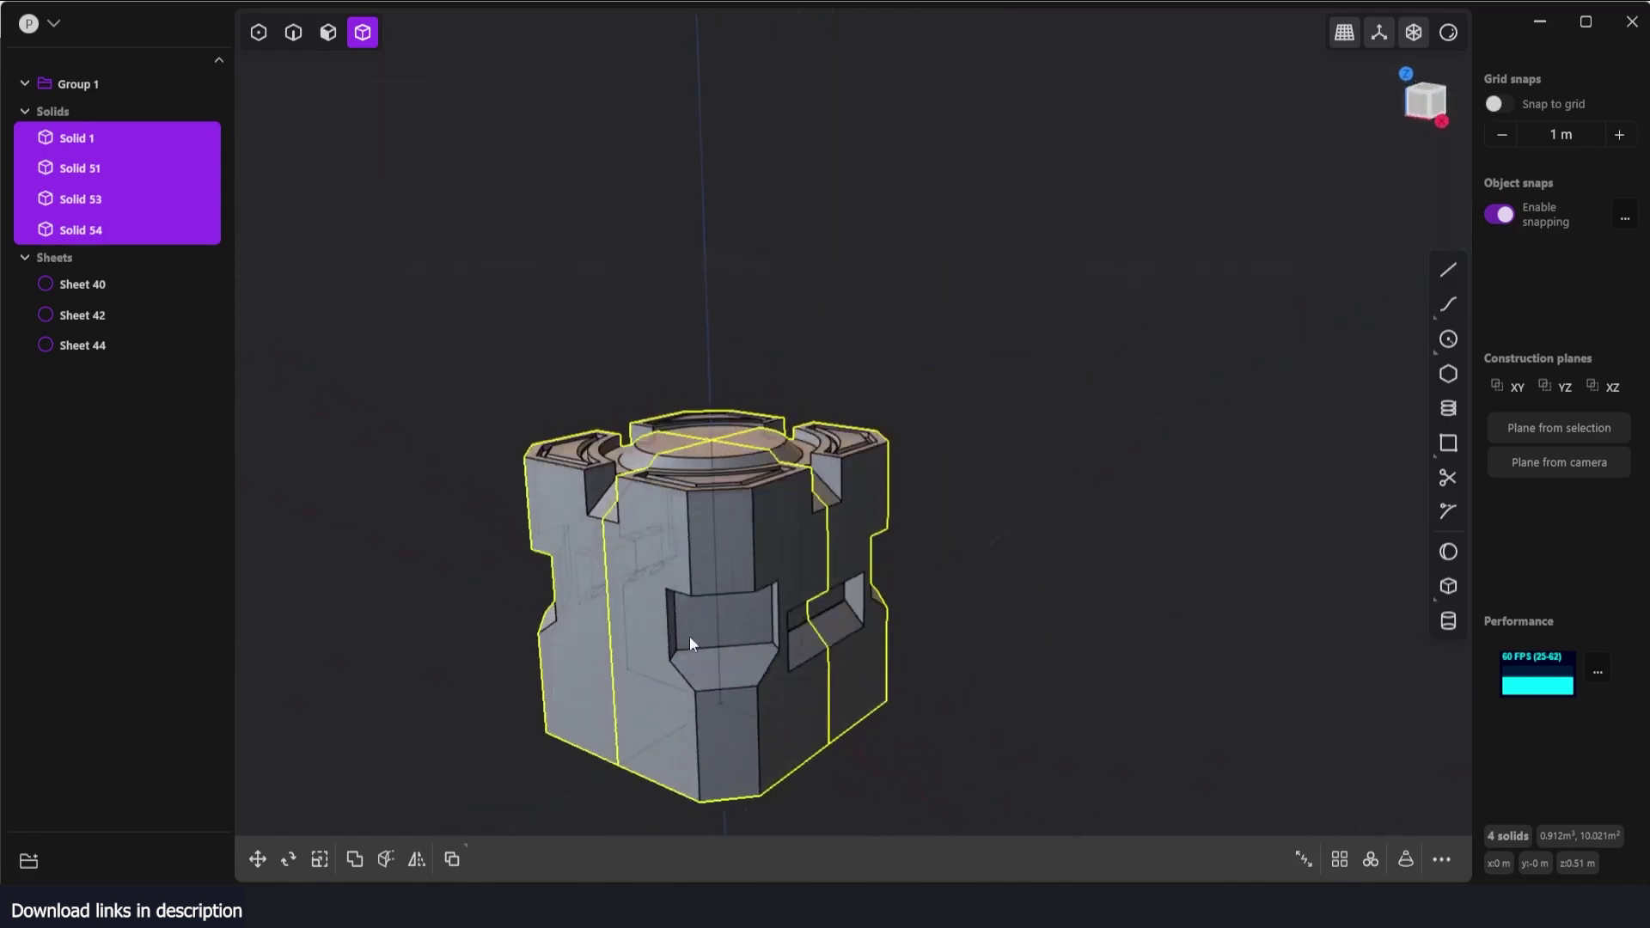
{"action": "left_click", "coordinate": [1079, 612]}
{"action": "middle_click_drag", "start_coordinate": [1080, 612], "coordinate": [918, 523]}
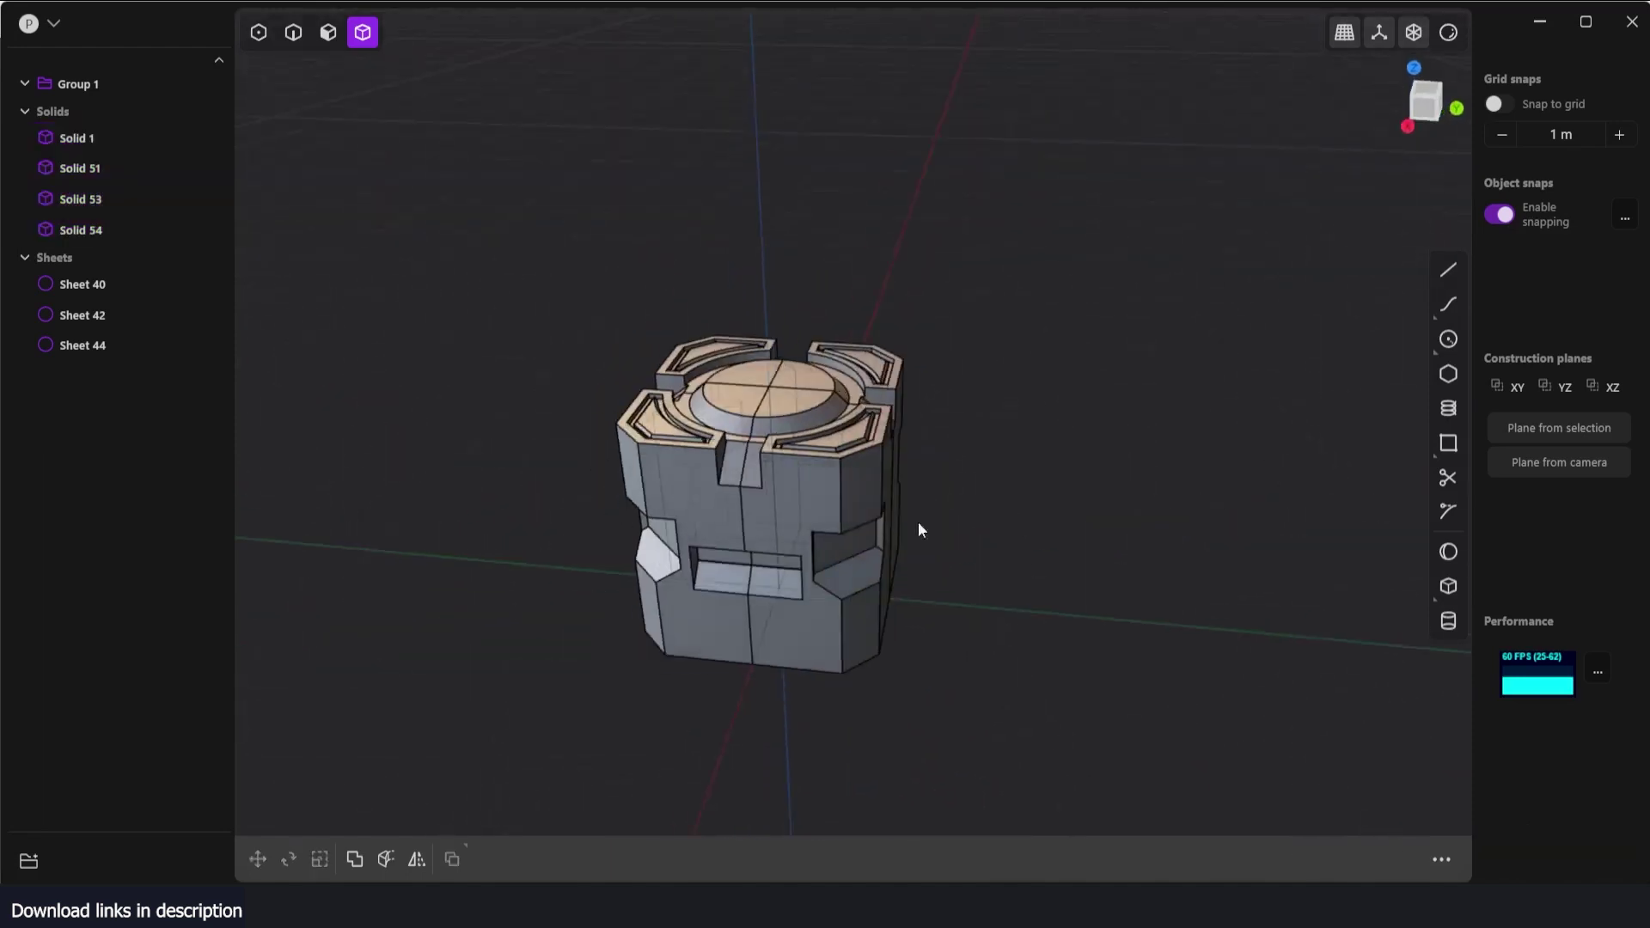